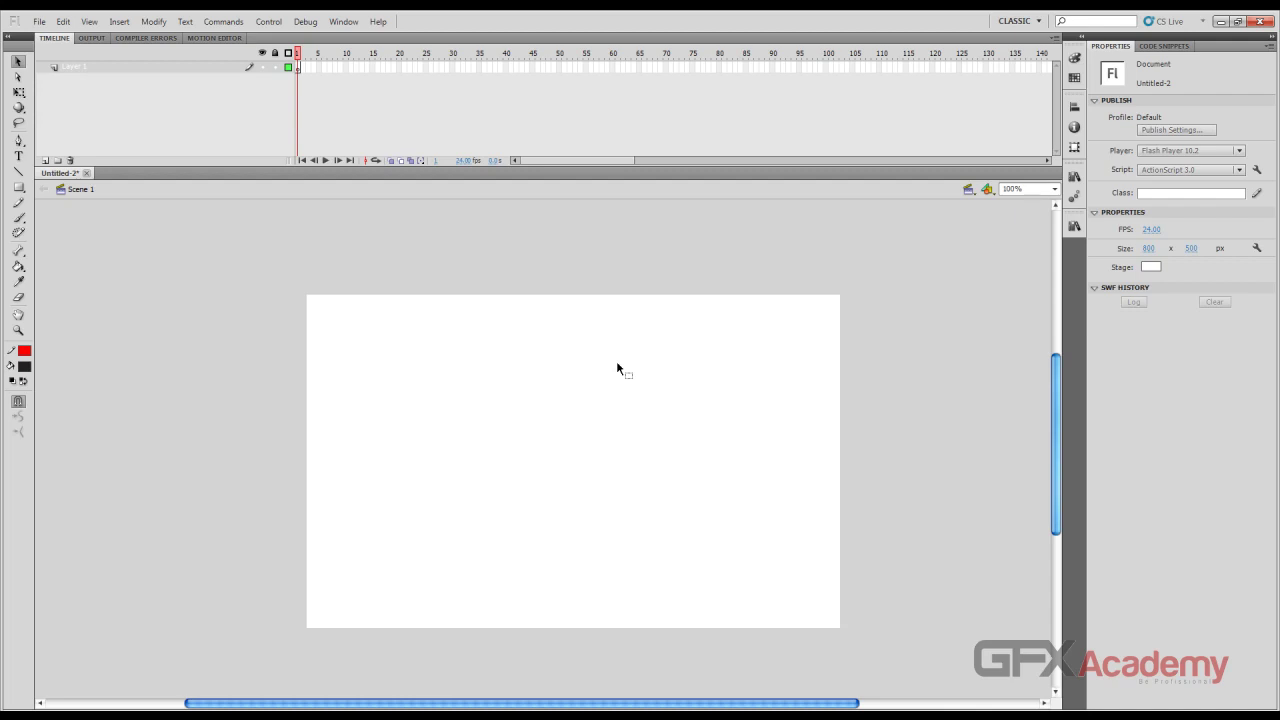
{"action": "left_click", "coordinate": [119, 21]}
{"action": "left_click", "coordinate": [140, 37]}
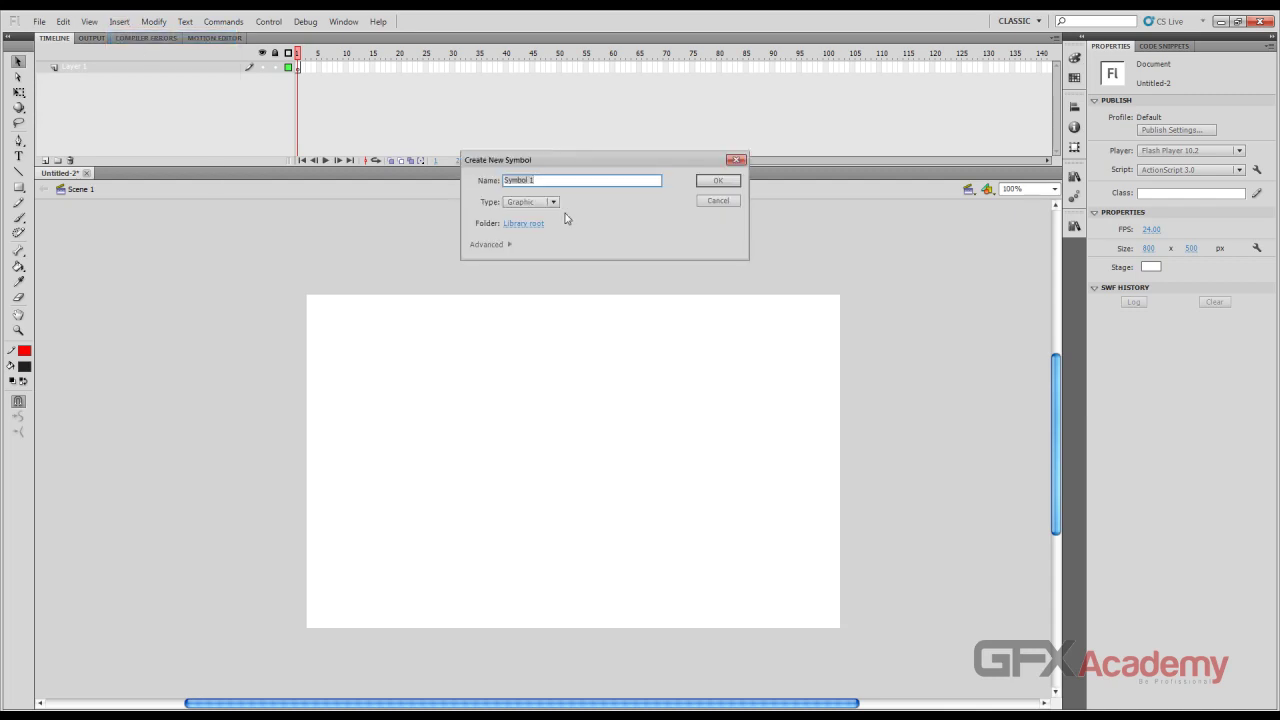
{"action": "left_click", "coordinate": [553, 202]}
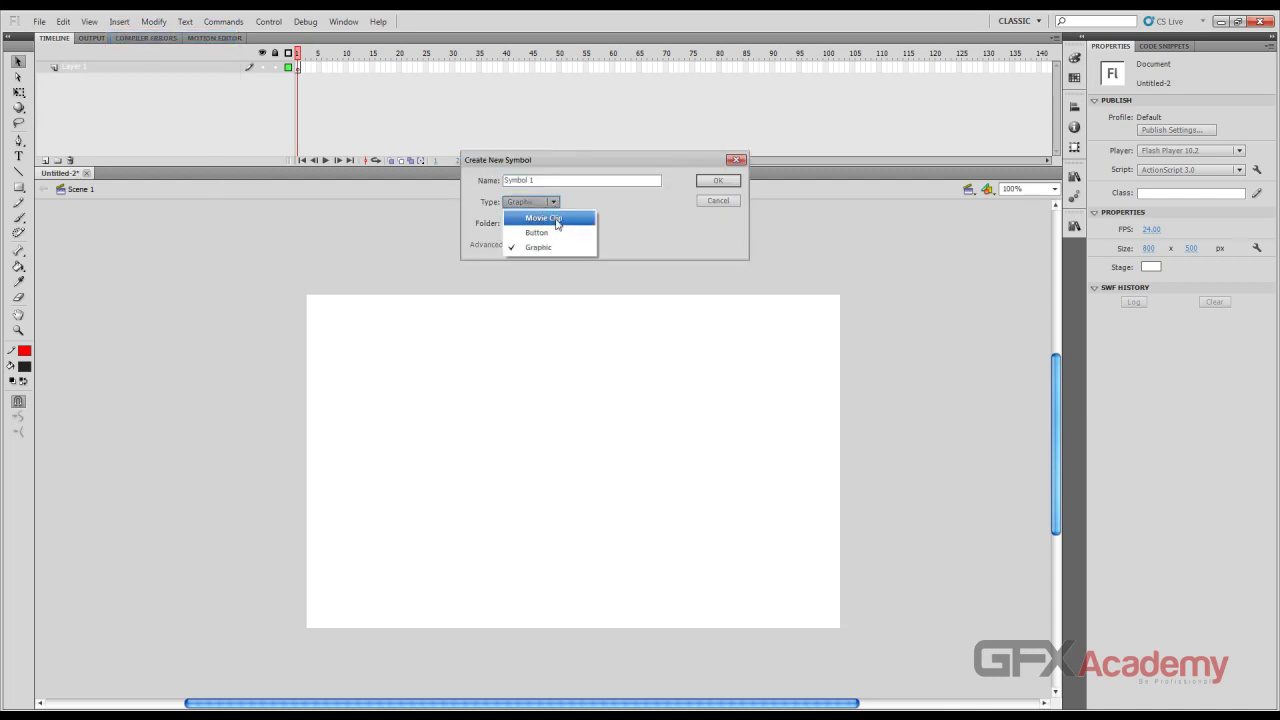
{"action": "left_click", "coordinate": [556, 219]}
{"action": "left_click", "coordinate": [553, 202]}
{"action": "left_click", "coordinate": [560, 233]}
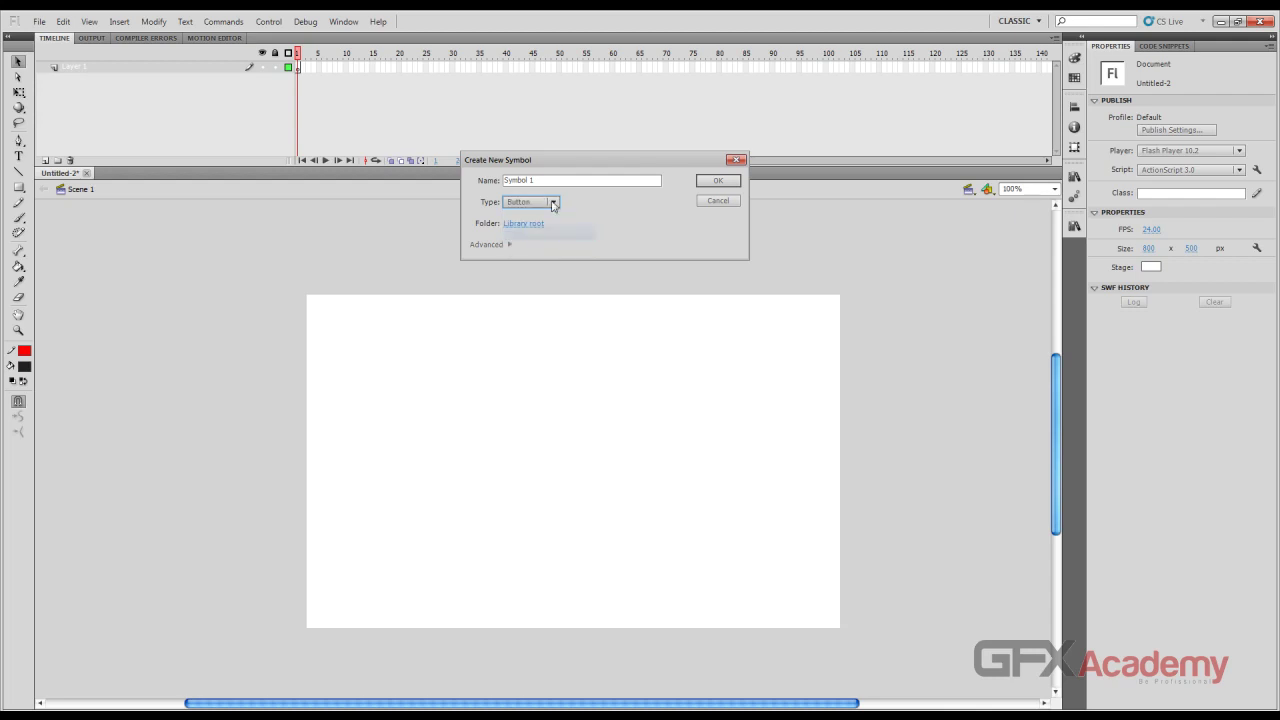
{"action": "left_click", "coordinate": [553, 202]}
{"action": "left_click", "coordinate": [563, 254]}
{"action": "left_click", "coordinate": [555, 204]}
{"action": "left_click", "coordinate": [708, 201]}
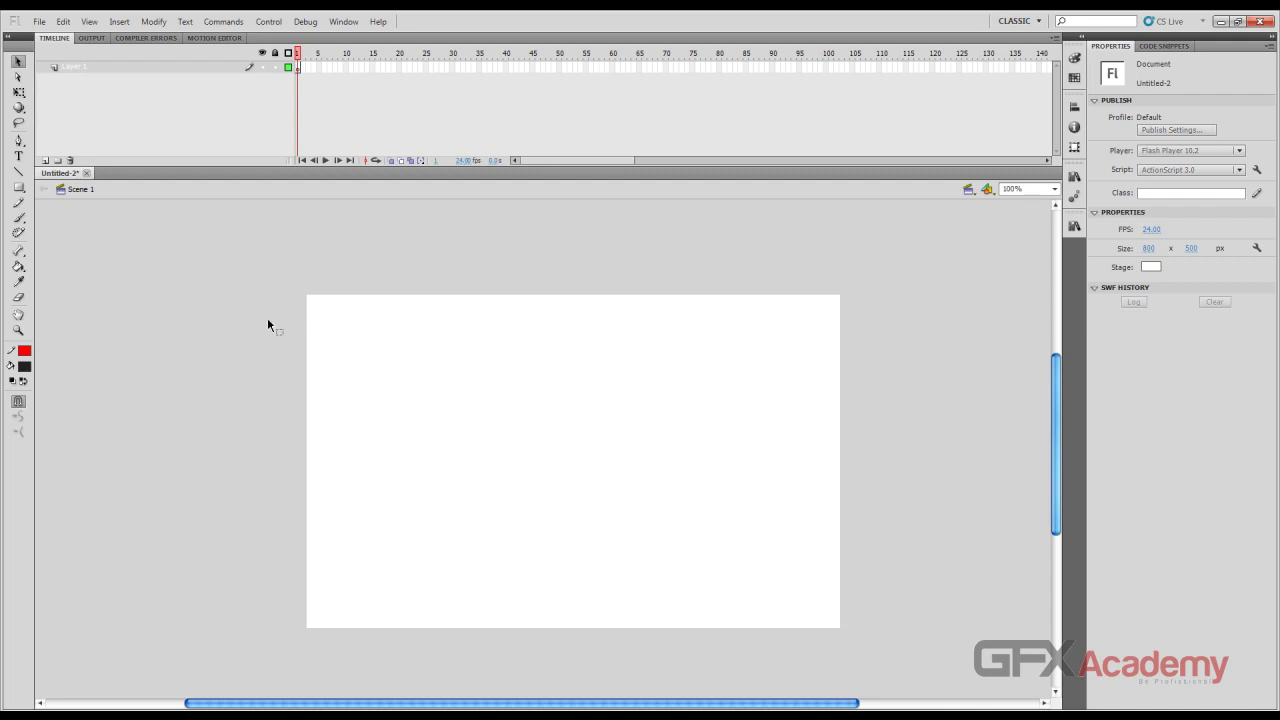
Set the stroke colour to white and the stage background colour to black
{"action": "key", "text": "ctrl+equal"}
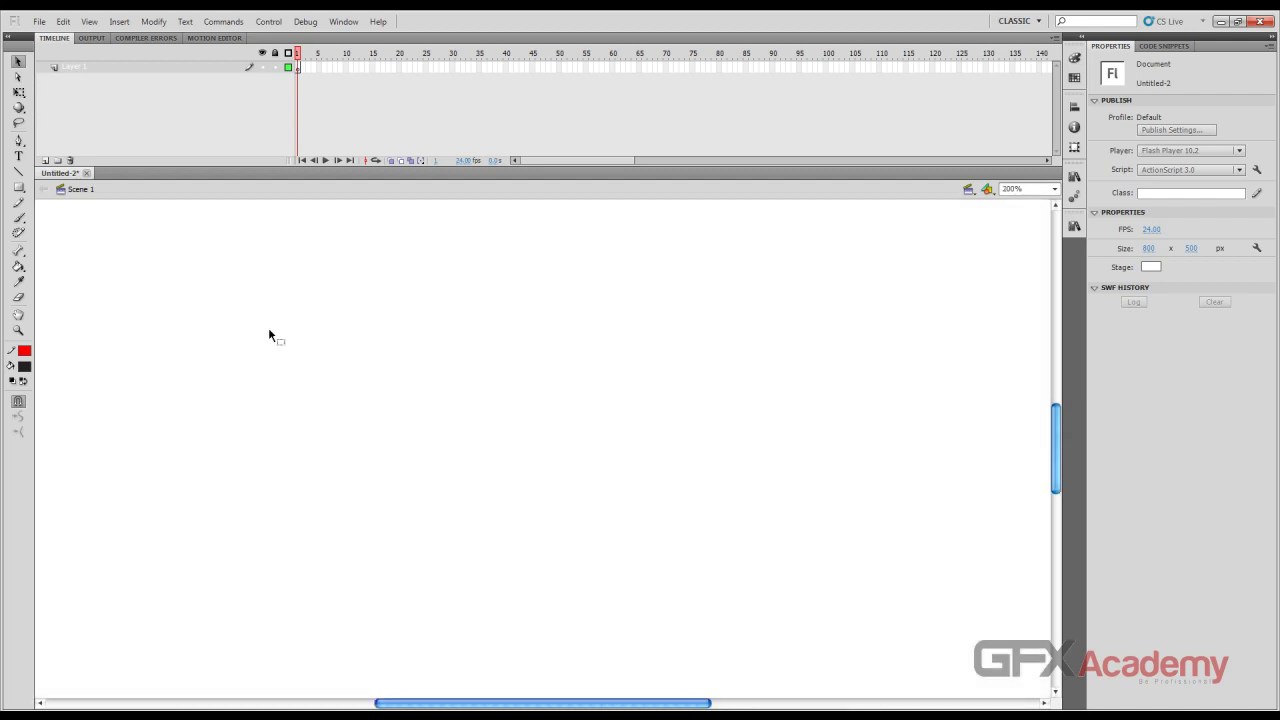
{"action": "left_click", "coordinate": [30, 350]}
{"action": "right_click", "coordinate": [207, 315]}
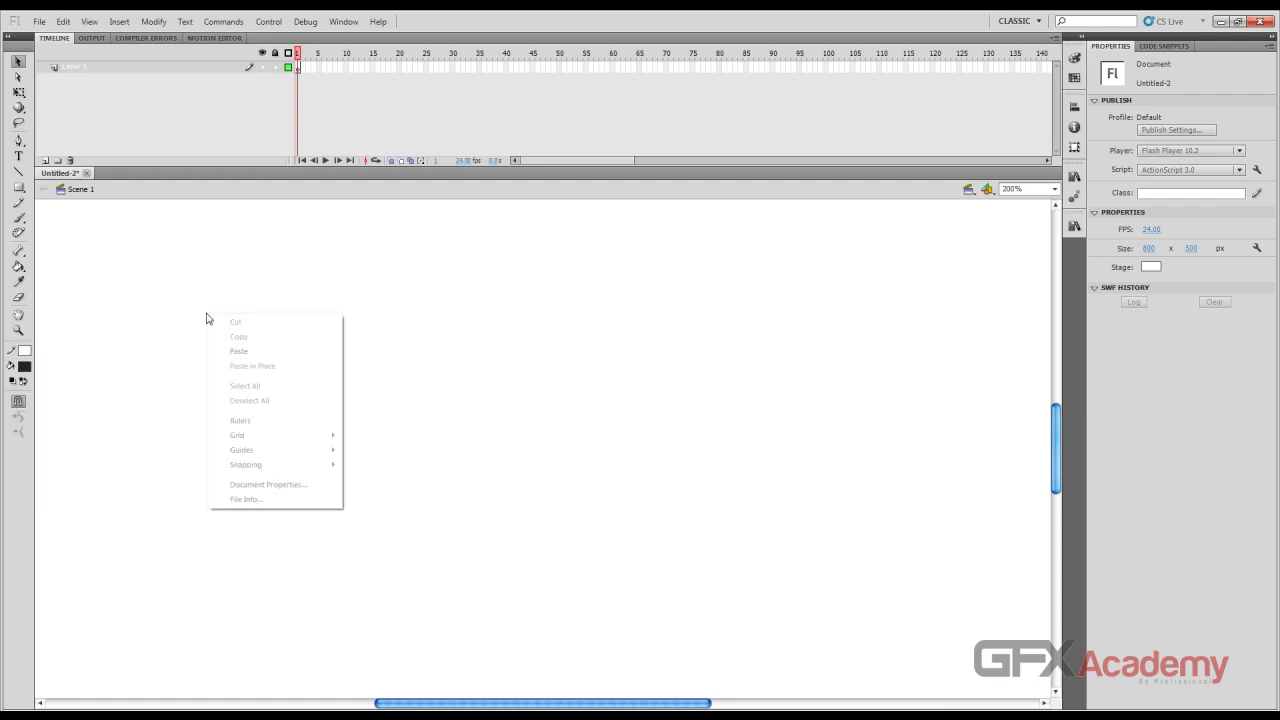
{"action": "left_click", "coordinate": [80, 345]}
{"action": "left_click", "coordinate": [1151, 266]}
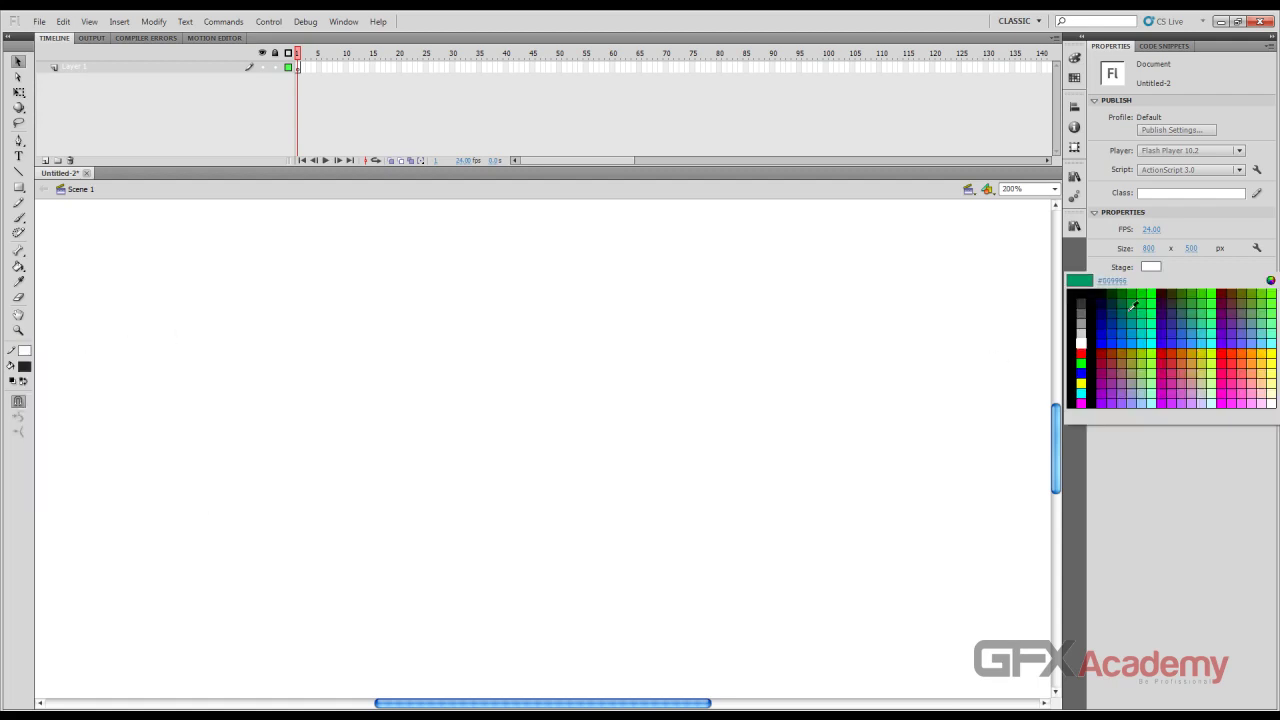
{"action": "left_click", "coordinate": [1085, 298]}
{"action": "key", "text": "ctrl+1"}
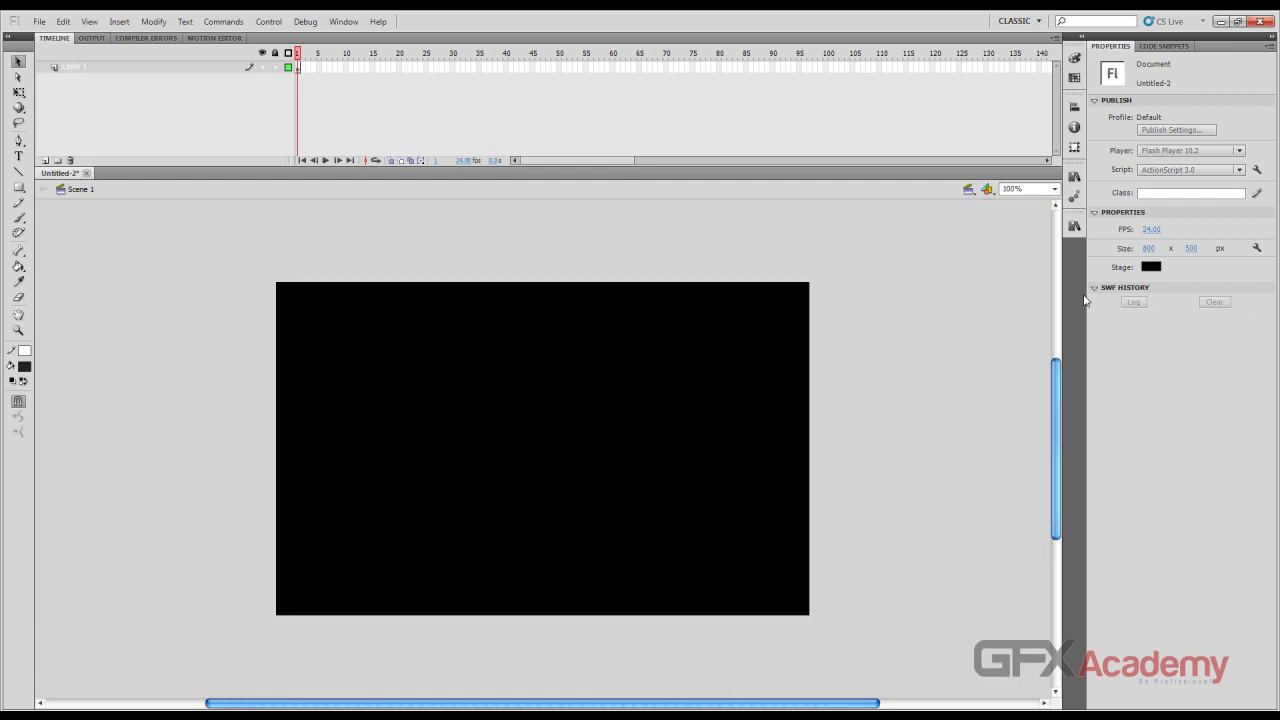
Draw a rectangle primitive about 358 by 89 px in the middle of the stage
{"action": "left_click", "coordinate": [18, 187]}
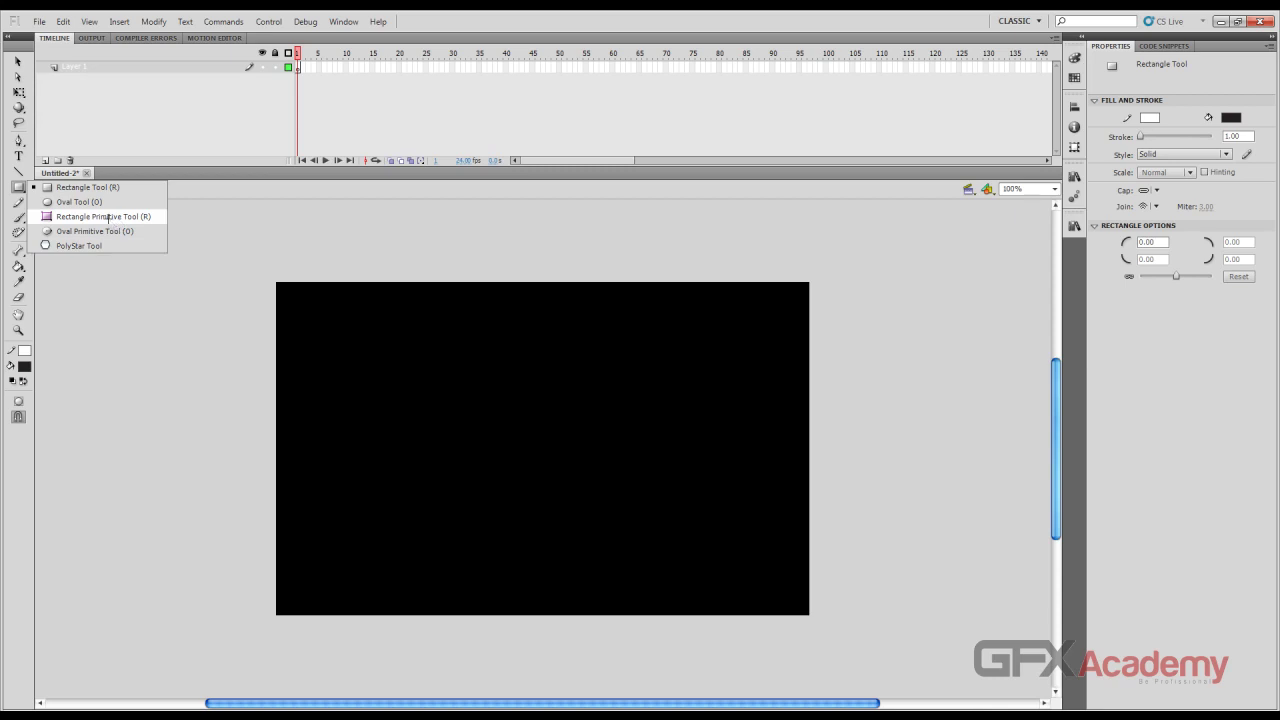
{"action": "left_click", "coordinate": [112, 217]}
{"action": "left_click_drag", "start_coordinate": [423, 406], "coordinate": [661, 465]}
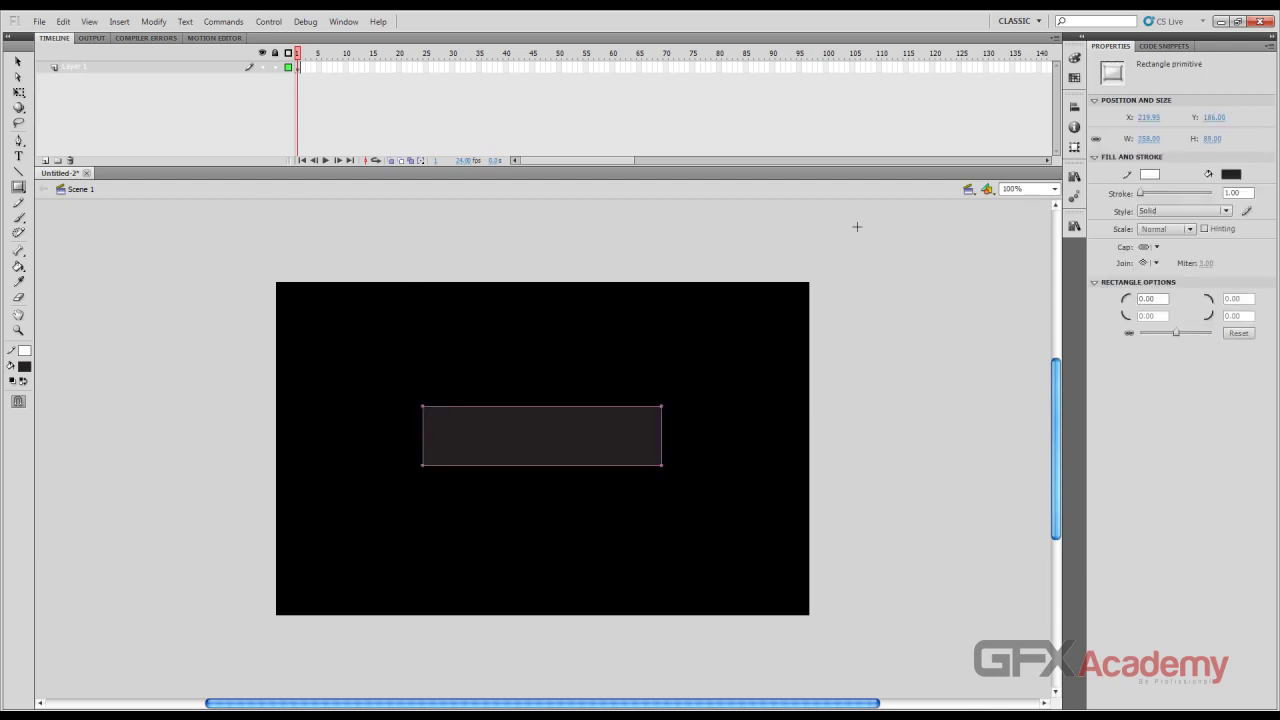
Set the rectangle's corner radius to 5 for all corners and unlink the corner radius controls
{"action": "left_click", "coordinate": [1150, 299]}
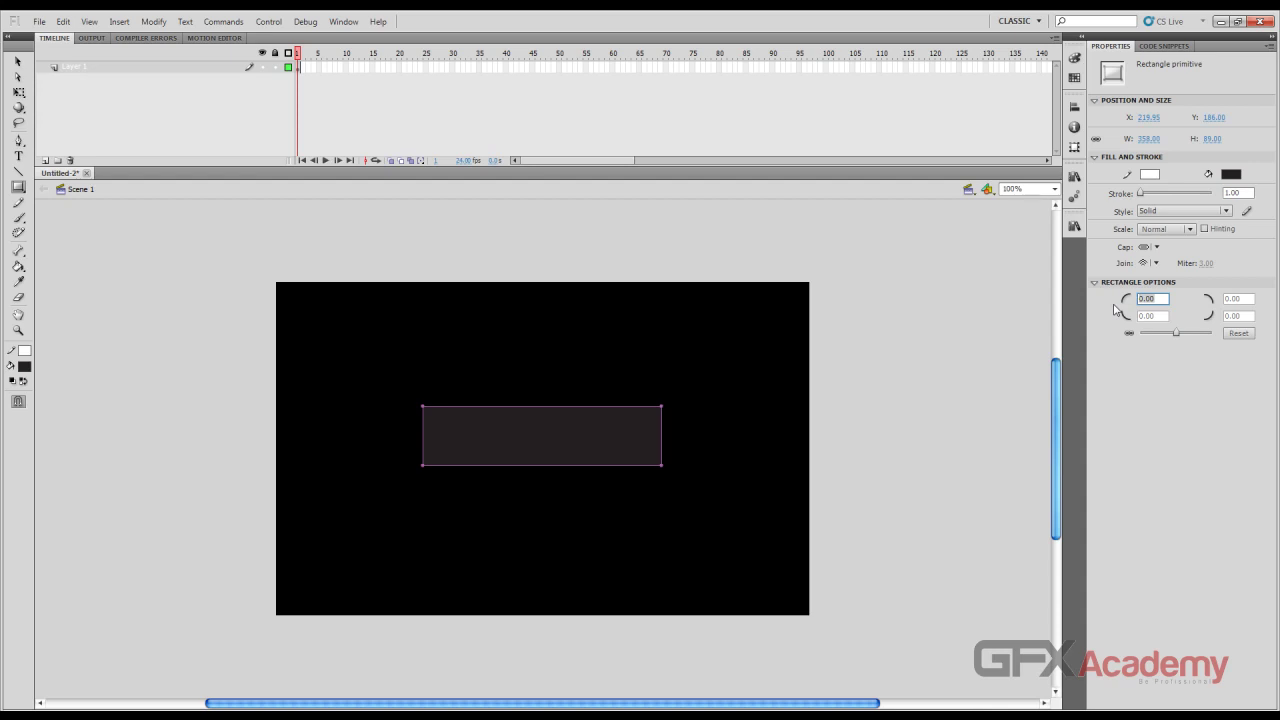
{"action": "type", "text": "5"}
{"action": "key", "text": "Return"}
{"action": "left_click", "coordinate": [1131, 333]}
Set the rectangle's top-right and bottom-left corner radii to 0
{"action": "double_click", "coordinate": [1234, 299]}
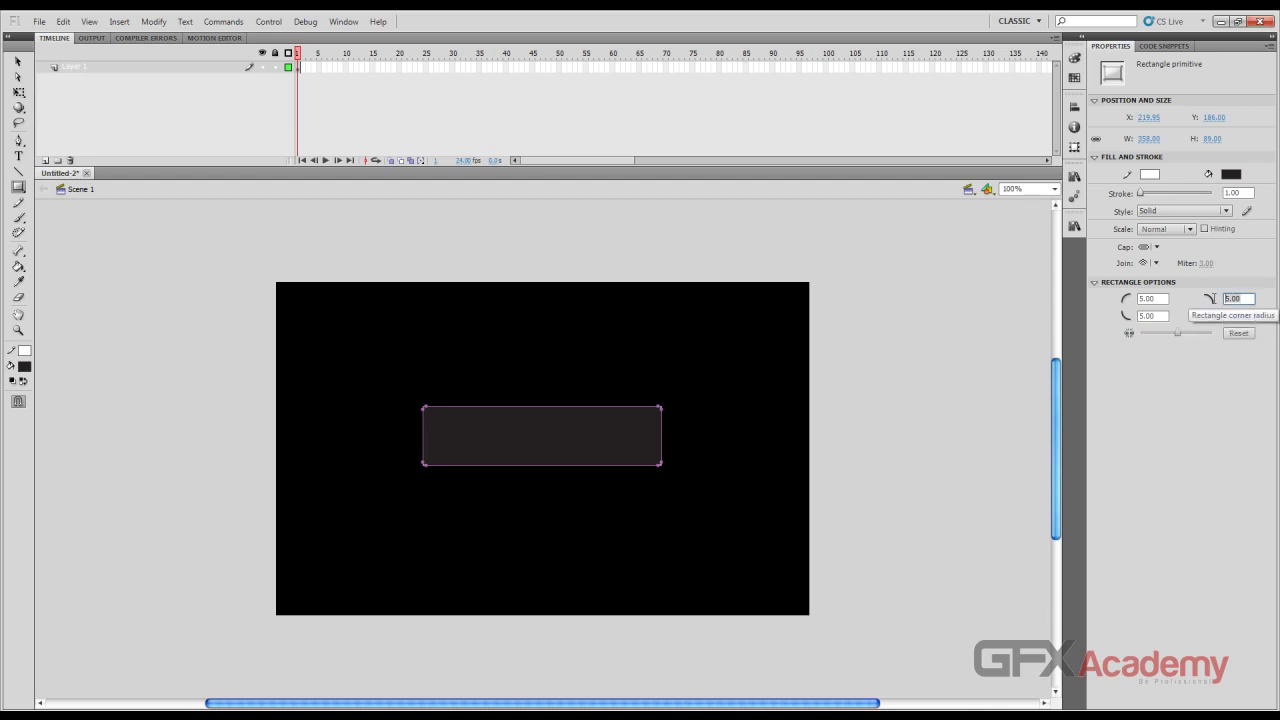
{"action": "type", "text": "0"}
{"action": "key", "text": "Return"}
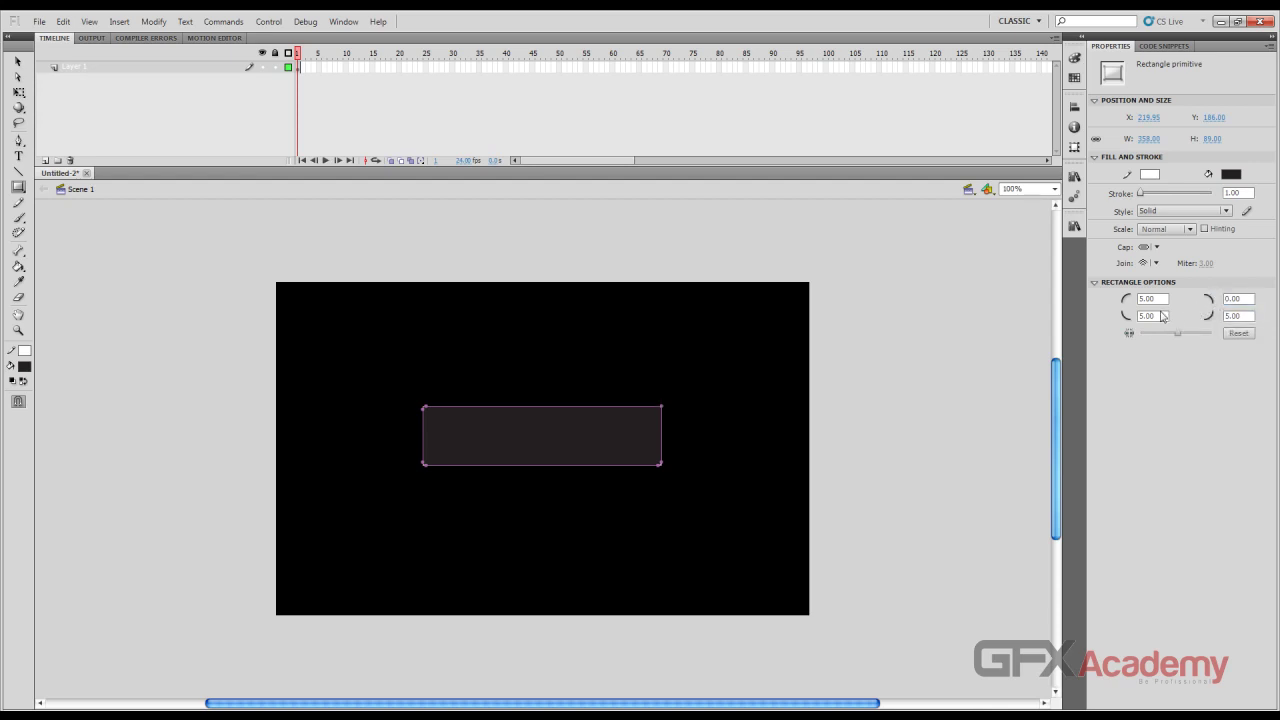
{"action": "double_click", "coordinate": [1150, 316]}
{"action": "type", "text": "0"}
{"action": "key", "text": "Return"}
Set the rectangle's top-left and bottom-right corner radii to 25
{"action": "double_click", "coordinate": [1150, 299]}
{"action": "type", "text": "25"}
{"action": "key", "text": "Return"}
{"action": "double_click", "coordinate": [1245, 316]}
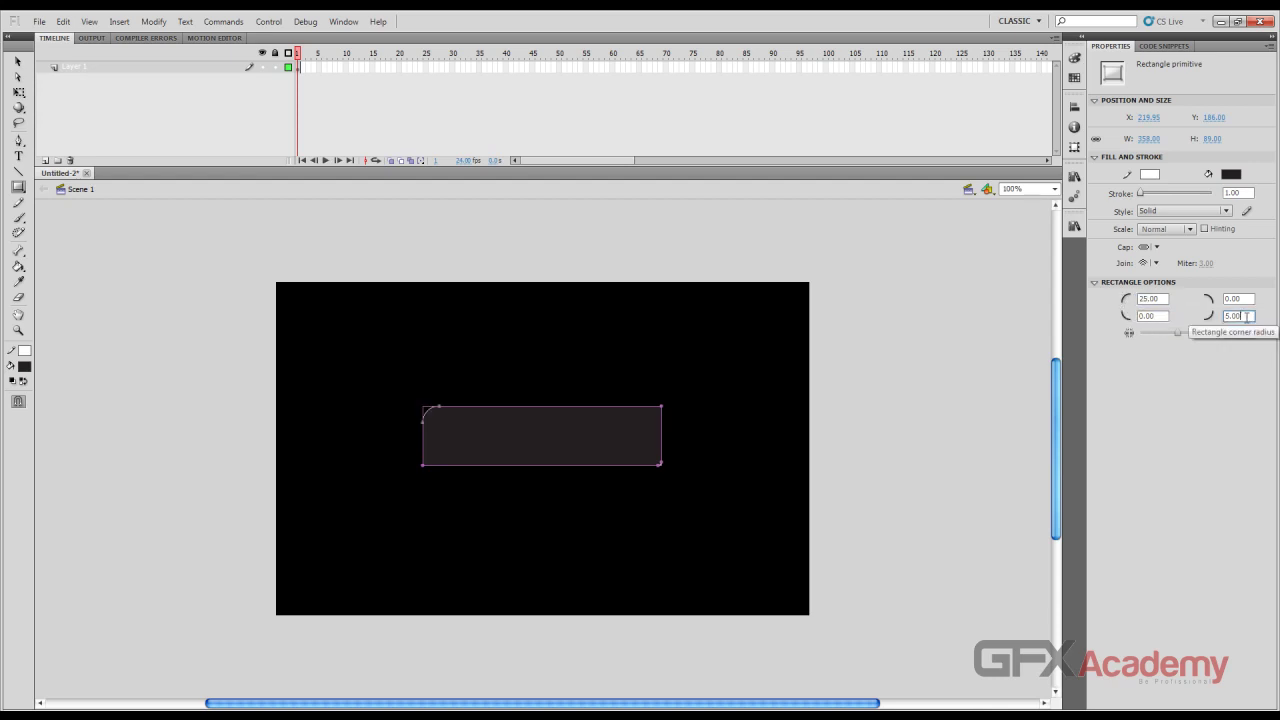
{"action": "type", "text": "25"}
{"action": "key", "text": "Return"}
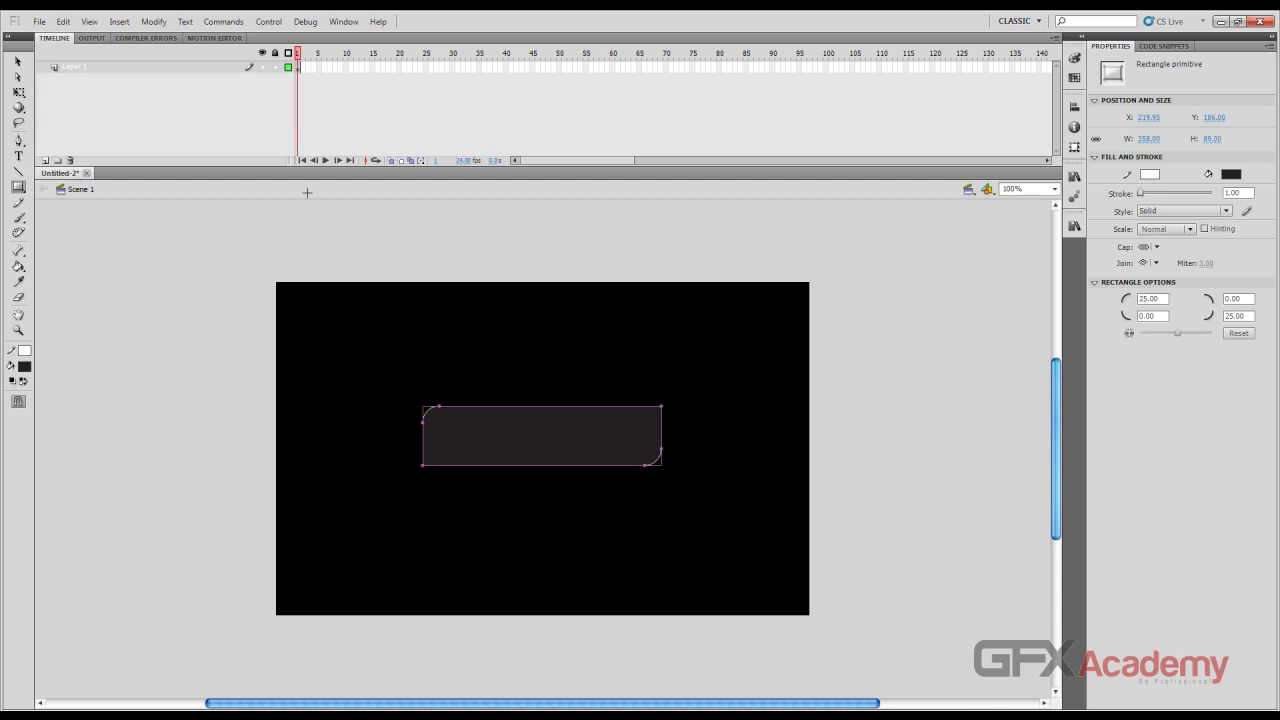
Add a second layer, then convert the rounded rectangle primitive to a drawing object and return to Scene 1
{"action": "left_click", "coordinate": [17, 62]}
{"action": "left_click", "coordinate": [45, 160]}
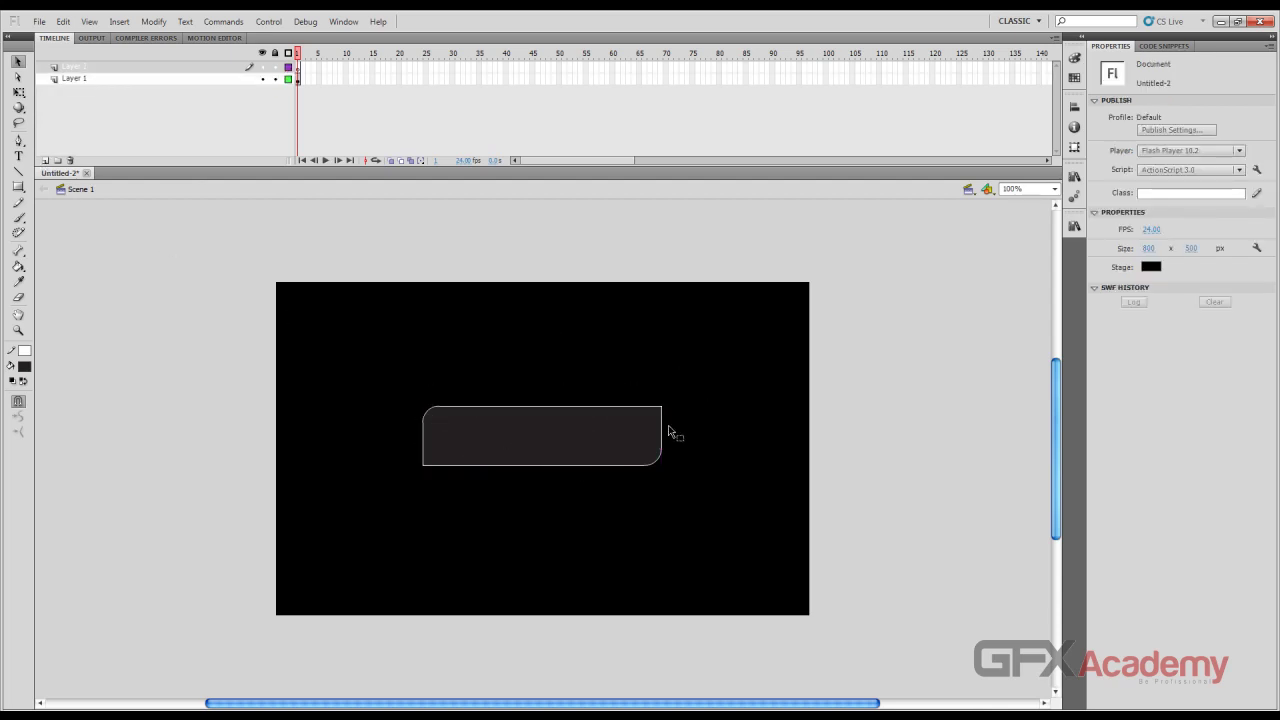
{"action": "left_click", "coordinate": [551, 437]}
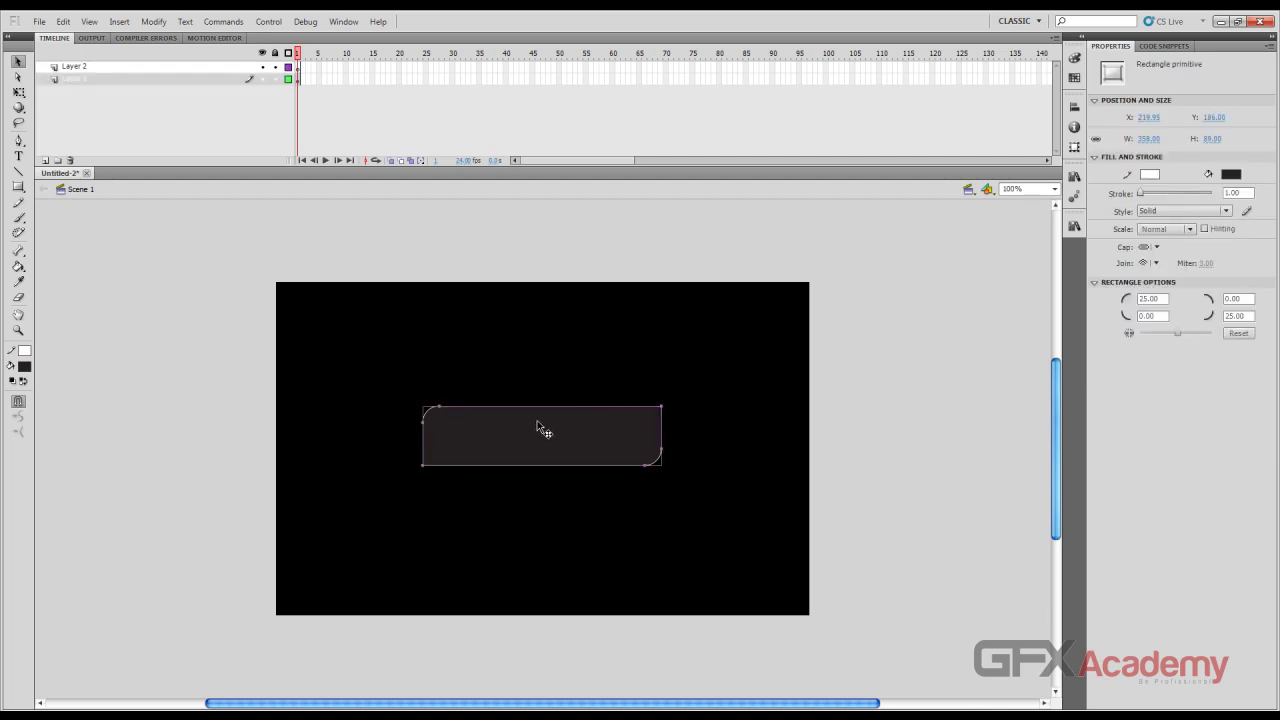
{"action": "double_click", "coordinate": [549, 424]}
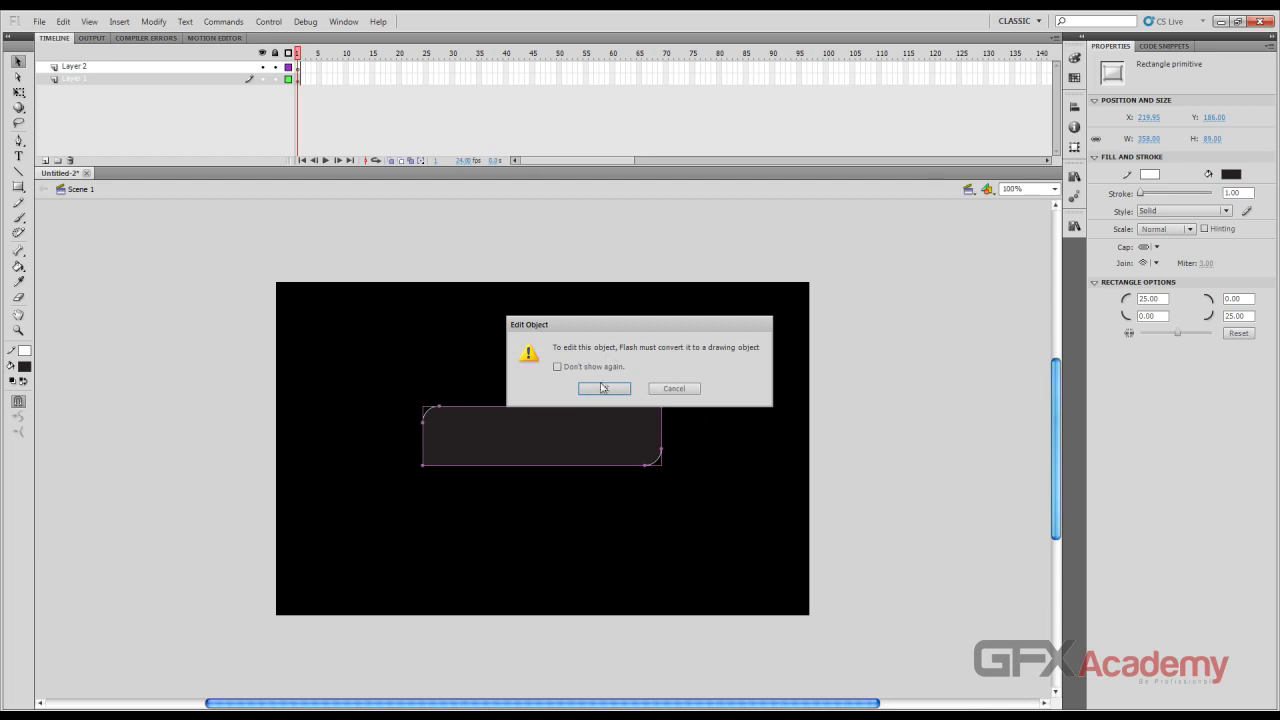
{"action": "left_click", "coordinate": [604, 388]}
{"action": "left_click", "coordinate": [558, 442]}
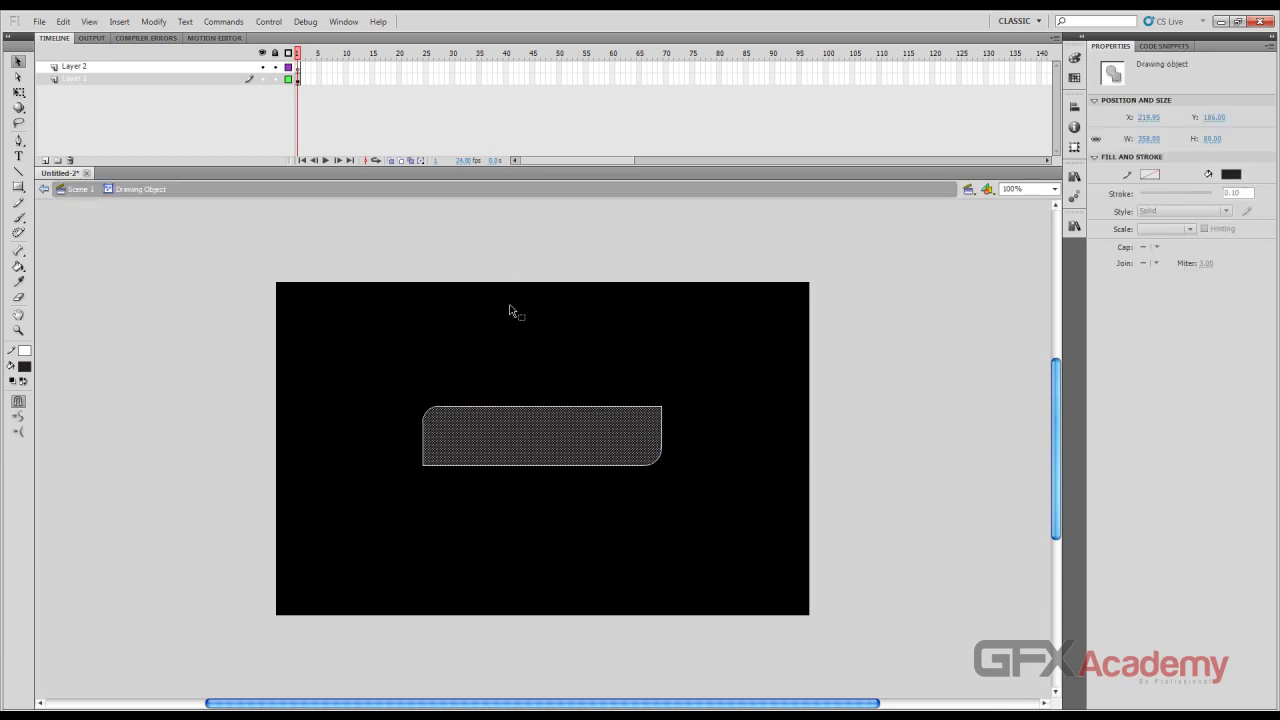
{"action": "left_click", "coordinate": [78, 190]}
{"action": "double_click", "coordinate": [220, 285]}
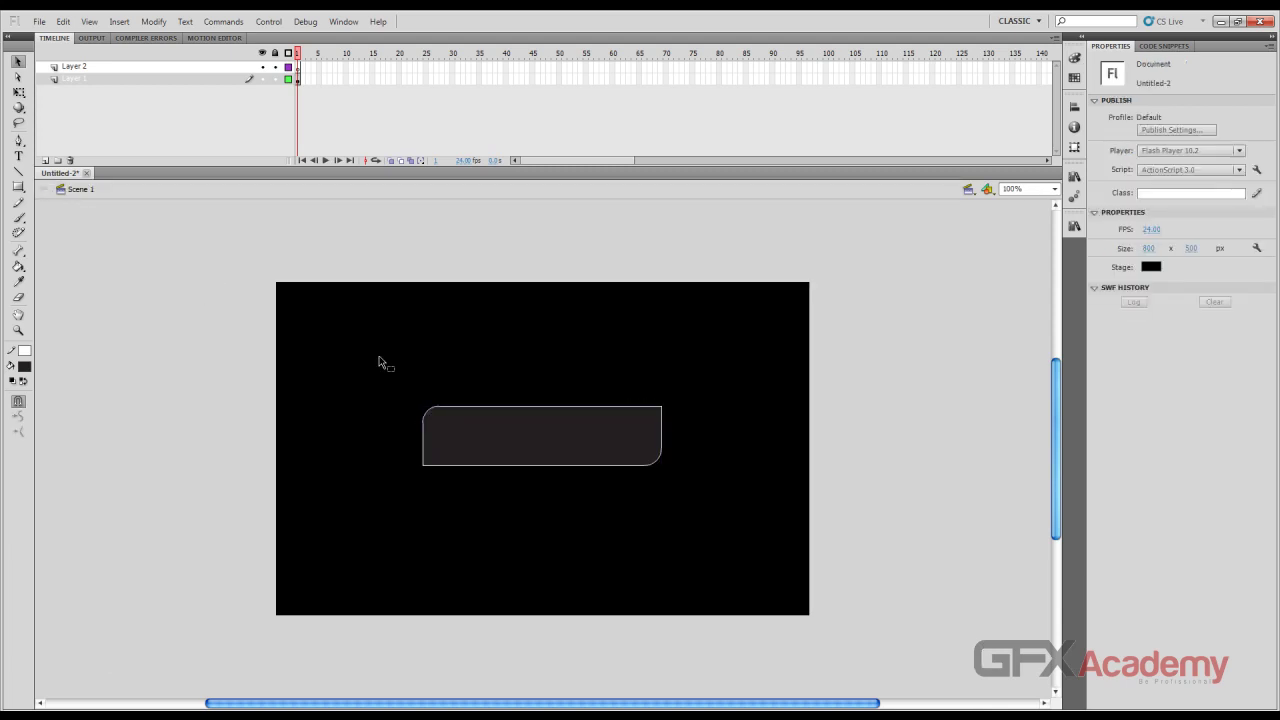
Move the rounded shape straight down to Y 195 and convert it to a Button symbol named btn
{"action": "left_click", "coordinate": [499, 448]}
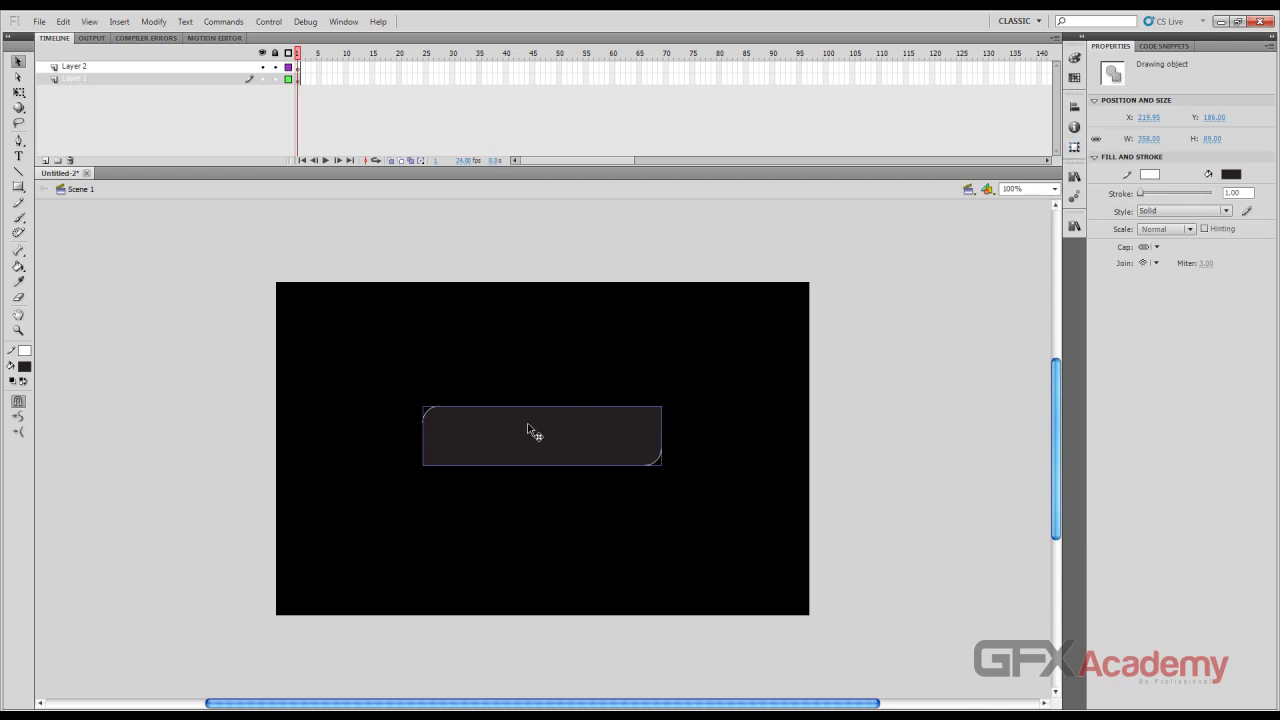
{"action": "left_click_drag", "start_coordinate": [529, 422], "coordinate": [529, 431]}
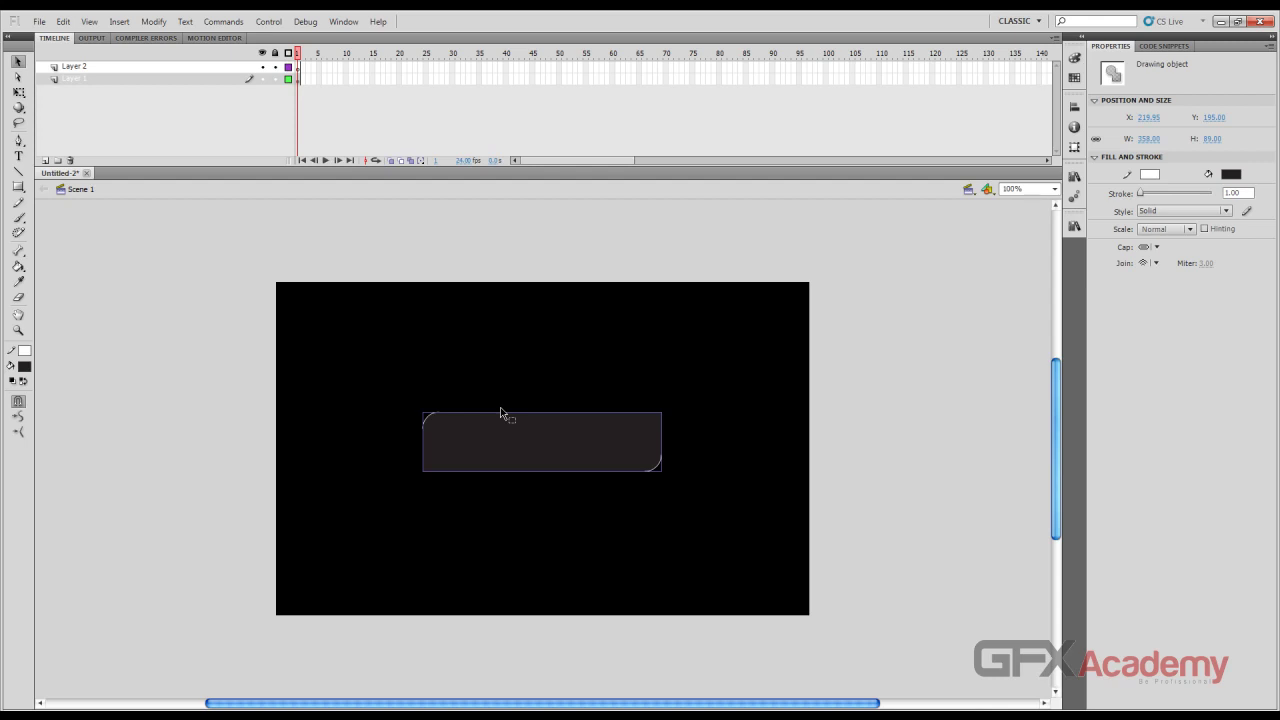
{"action": "key", "text": "F8"}
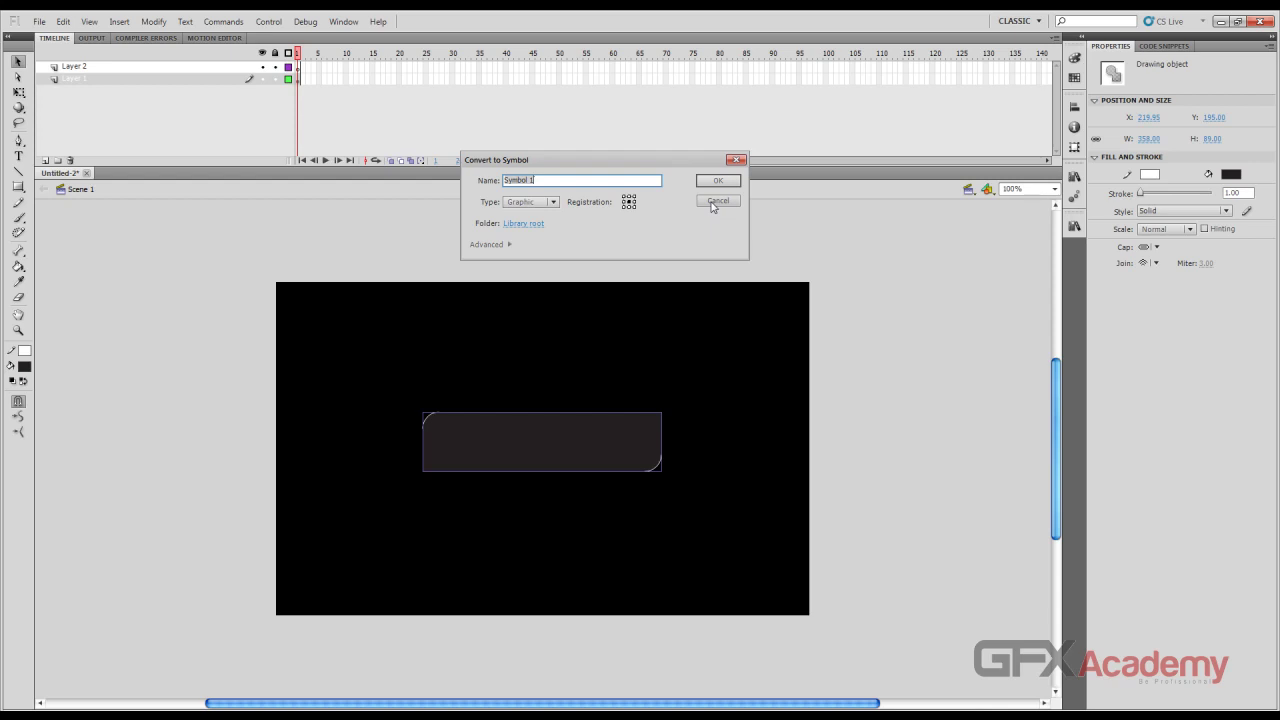
{"action": "left_click", "coordinate": [553, 202]}
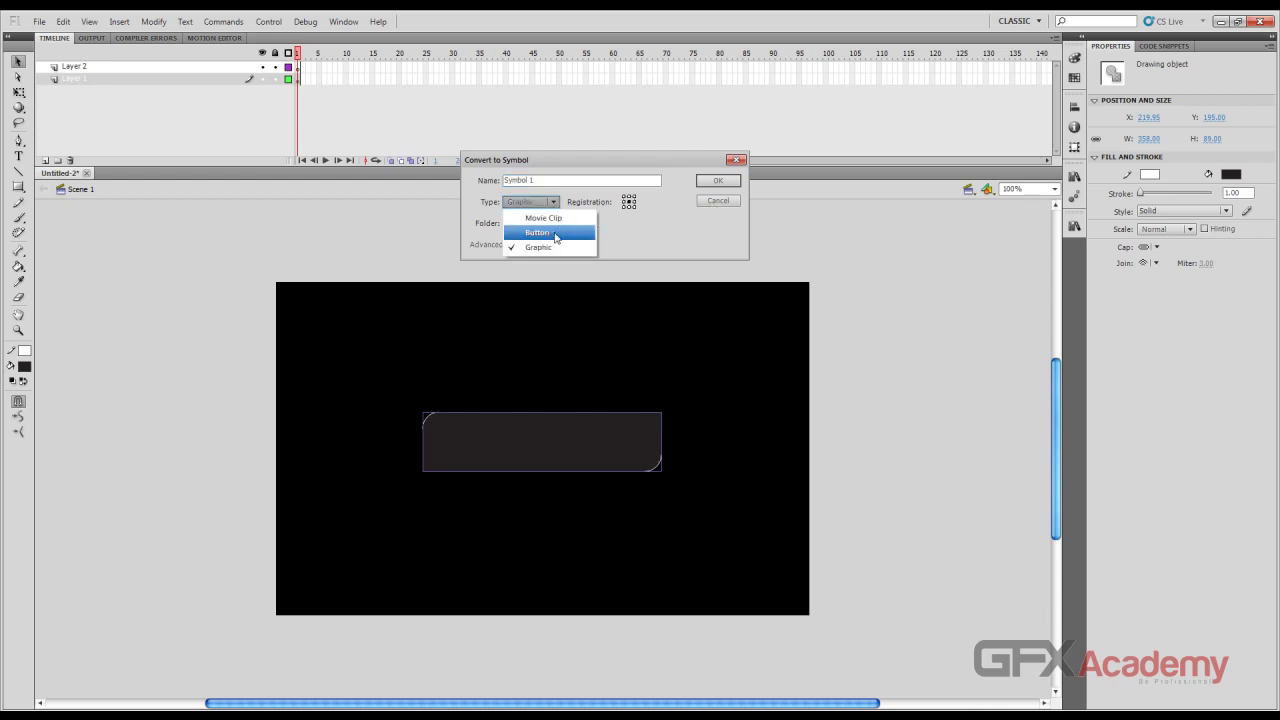
{"action": "left_click", "coordinate": [555, 233]}
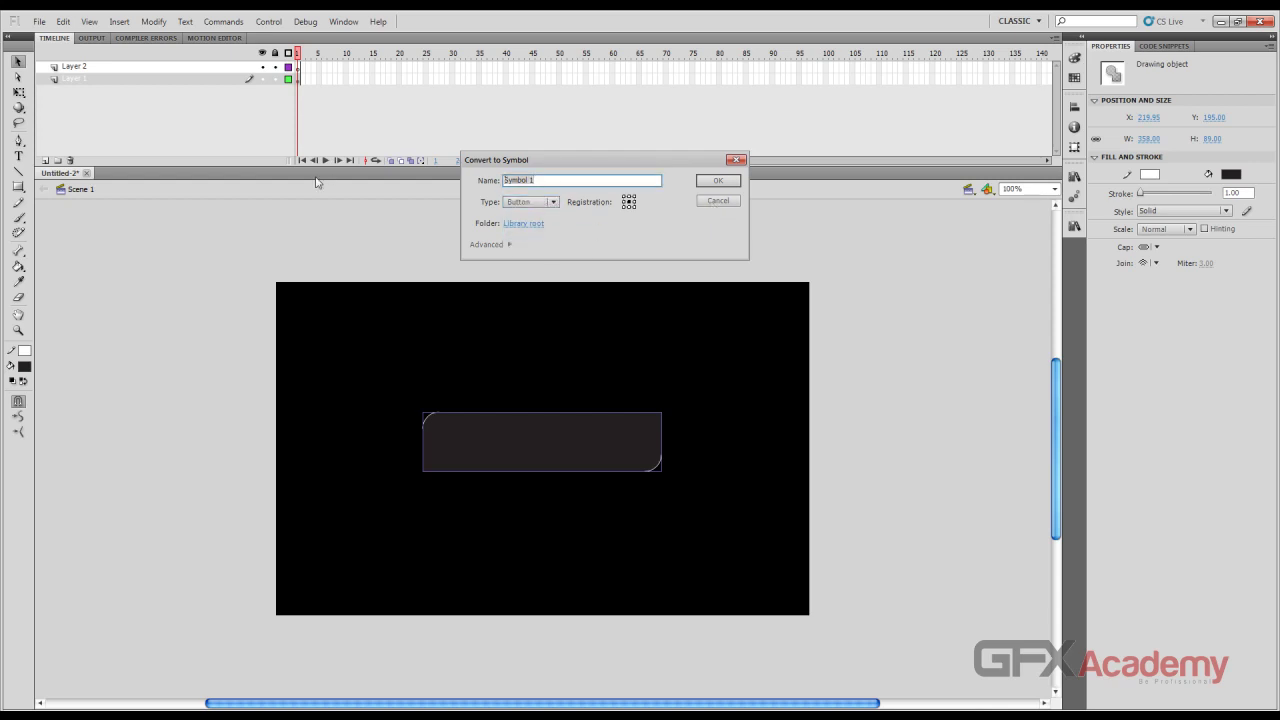
{"action": "type", "text": "btn"}
{"action": "left_click", "coordinate": [716, 183]}
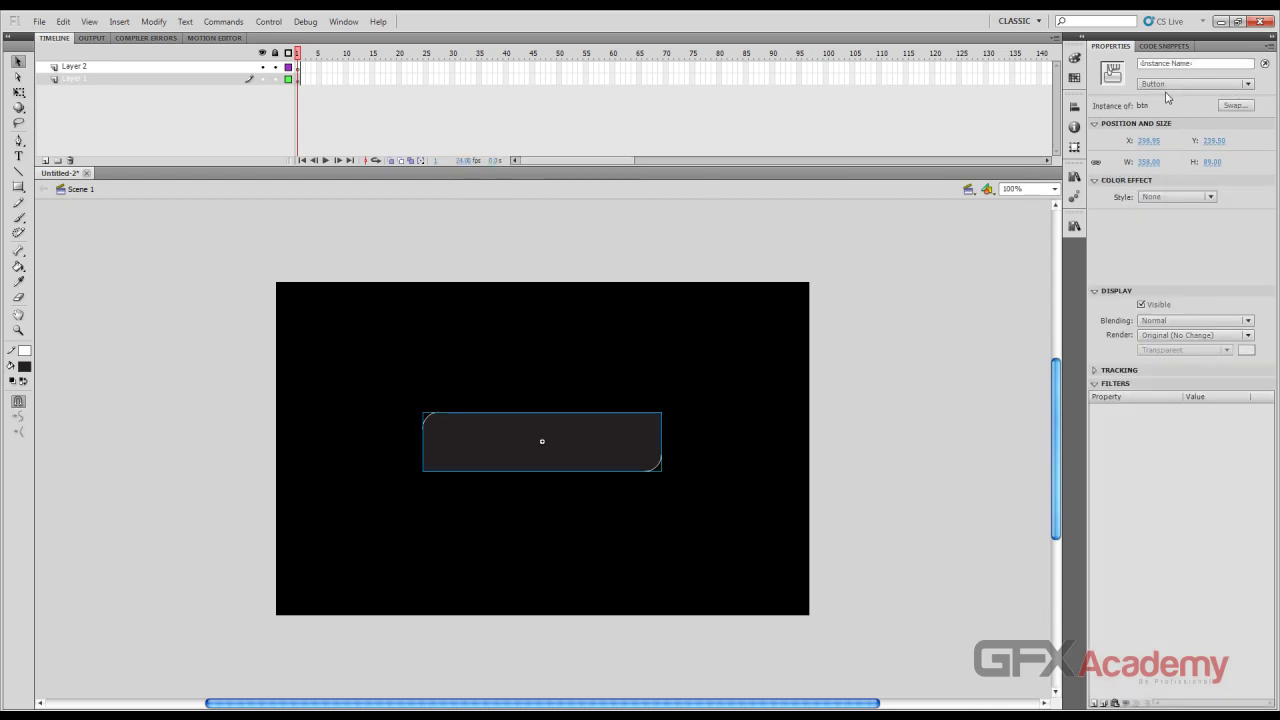
Examine the button instance's name setting, colour effect styles, available filters and tracking options
{"action": "left_click", "coordinate": [1169, 63]}
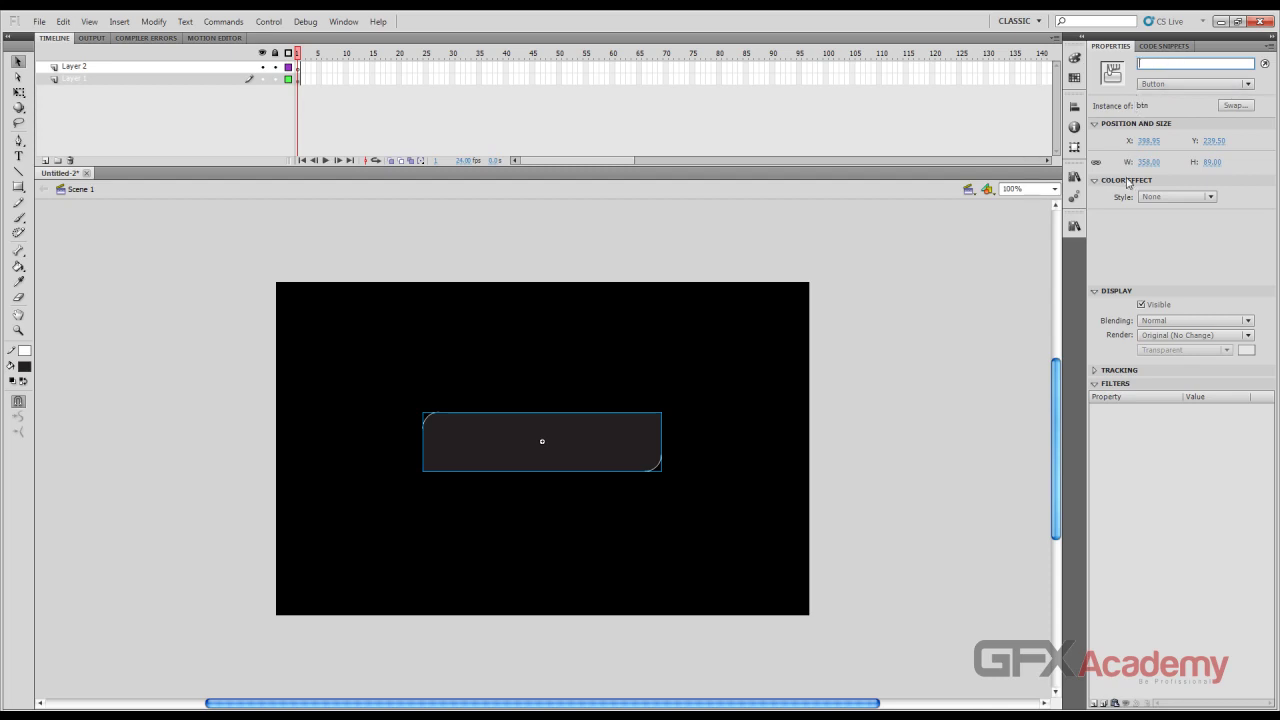
{"action": "left_click", "coordinate": [1211, 198]}
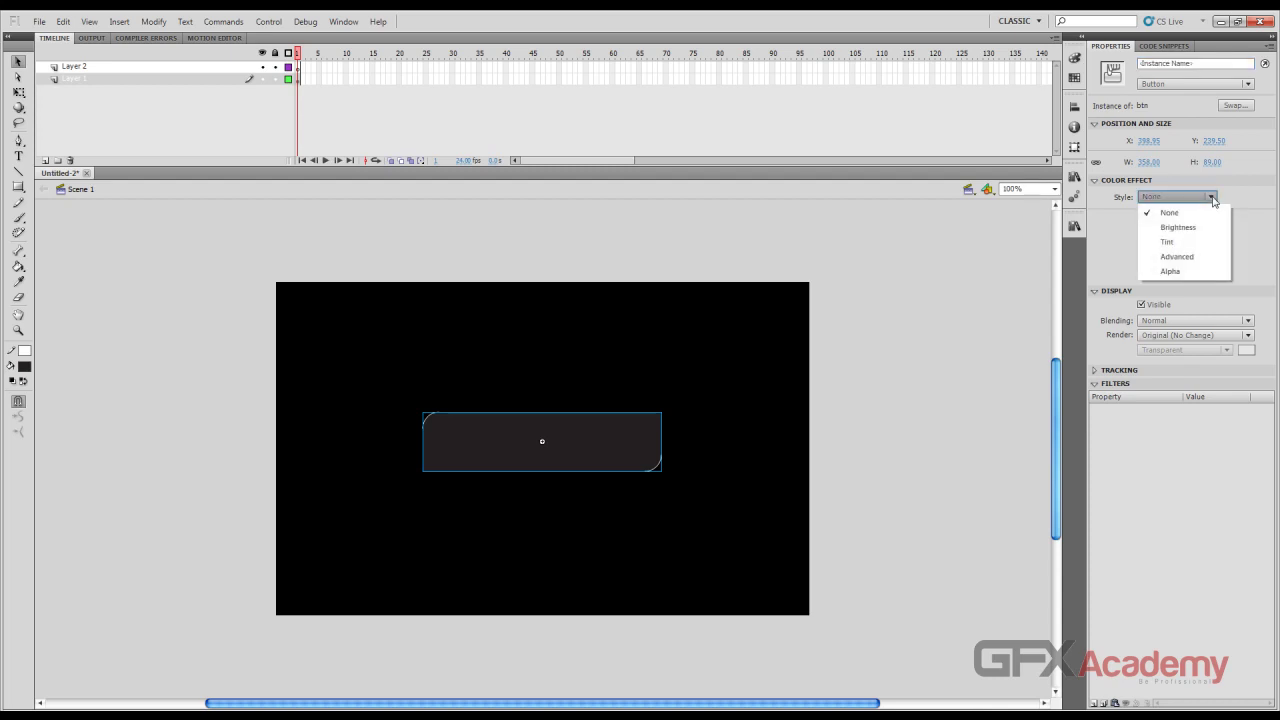
{"action": "left_click", "coordinate": [1211, 198]}
{"action": "left_click", "coordinate": [1094, 704]}
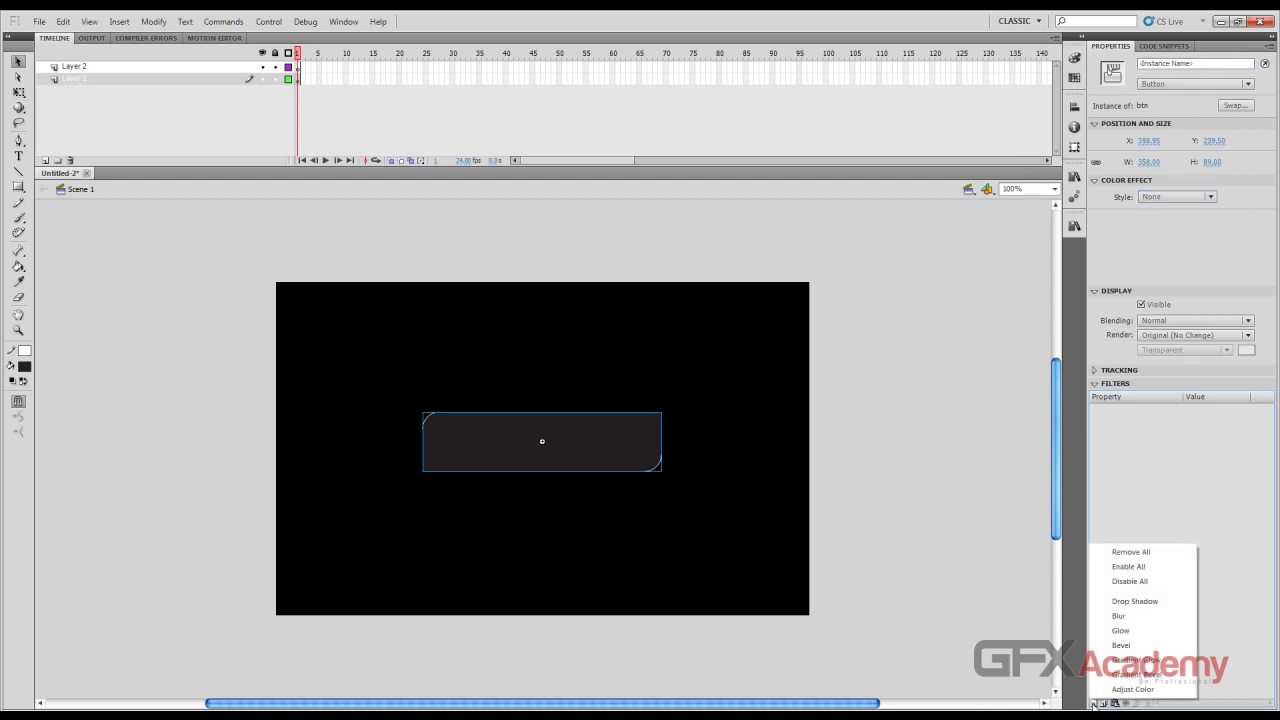
{"action": "left_click", "coordinate": [1094, 704]}
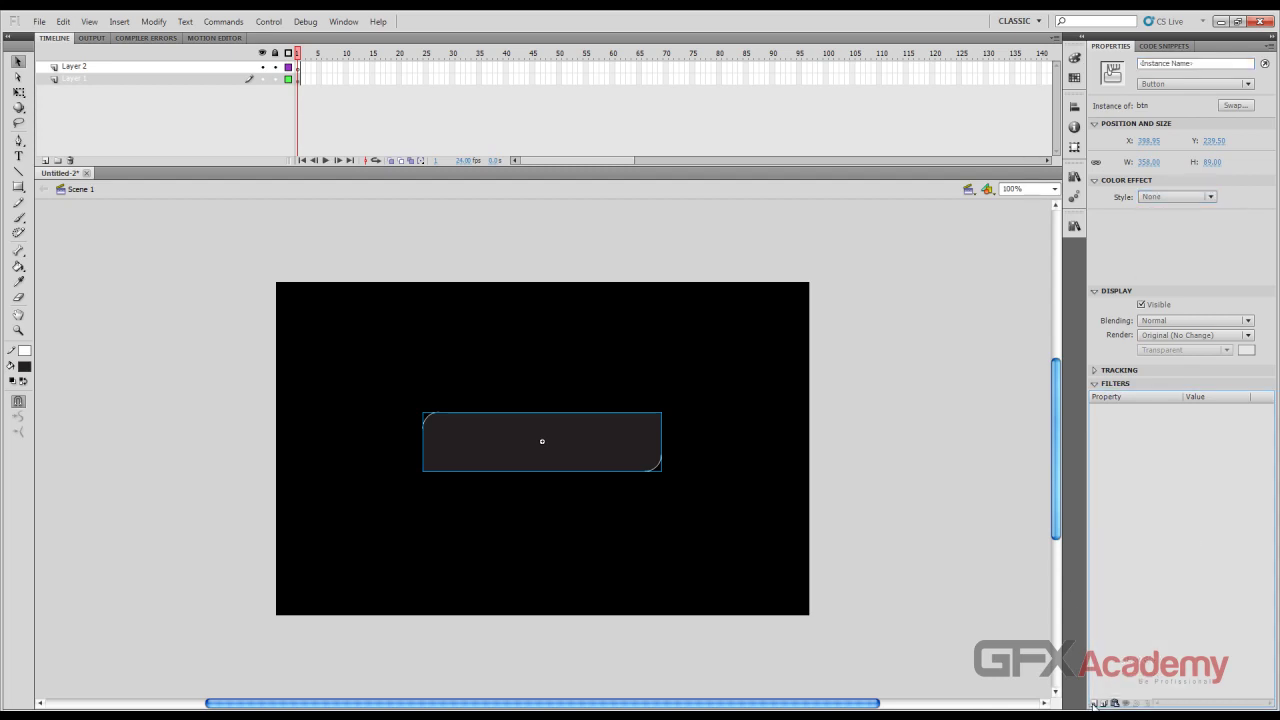
{"action": "left_click", "coordinate": [1096, 374]}
{"action": "left_click", "coordinate": [1248, 387]}
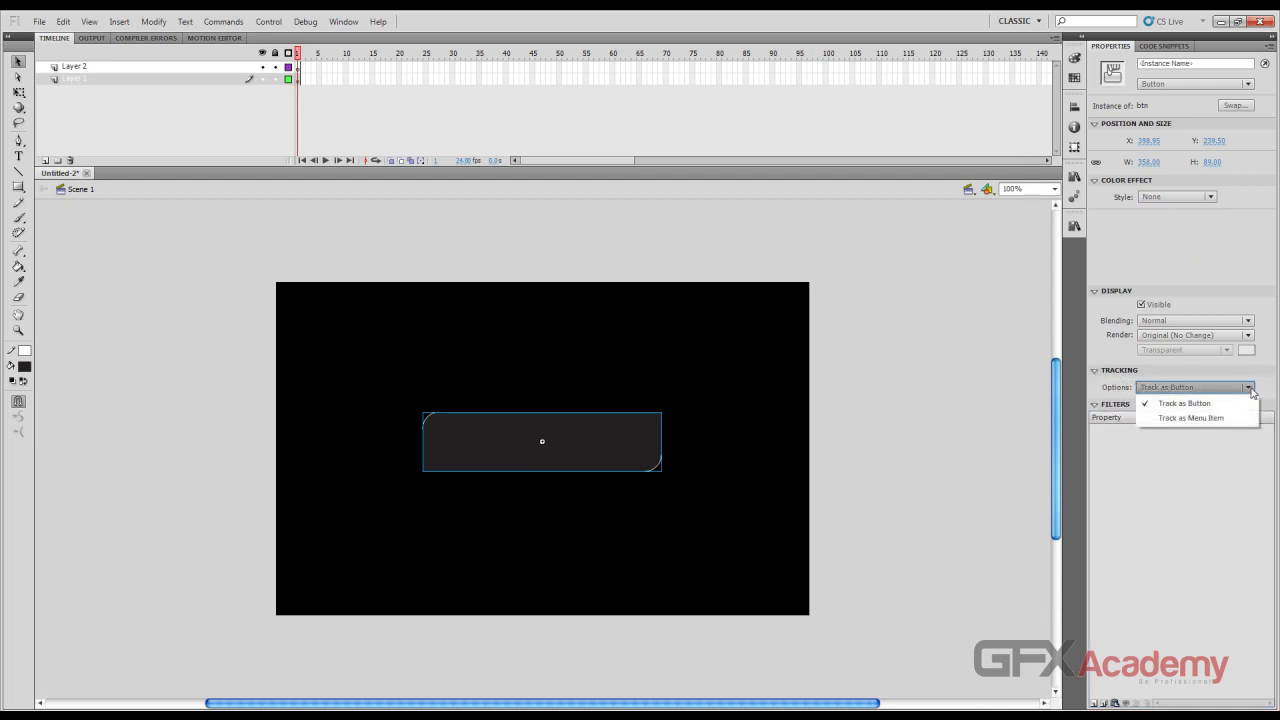
{"action": "left_click", "coordinate": [1249, 388]}
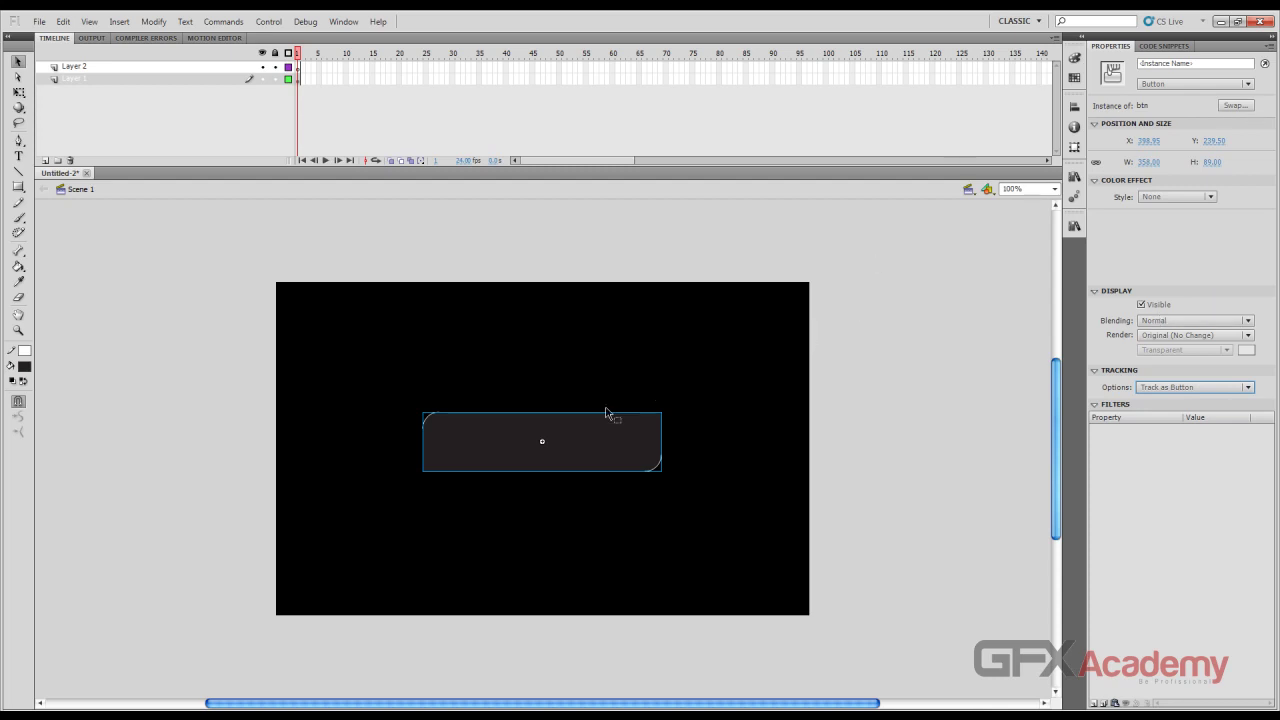
Nudge the button instance 9 px to the right on the stage
{"action": "key", "text": "Right"}
{"action": "key", "text": "Right"}
{"action": "key", "text": "Right"}
{"action": "key", "text": "Right"}
{"action": "key", "text": "Right"}
{"action": "key", "text": "Right"}
{"action": "key", "text": "Right"}
{"action": "key", "text": "Right"}
{"action": "key", "text": "Right"}
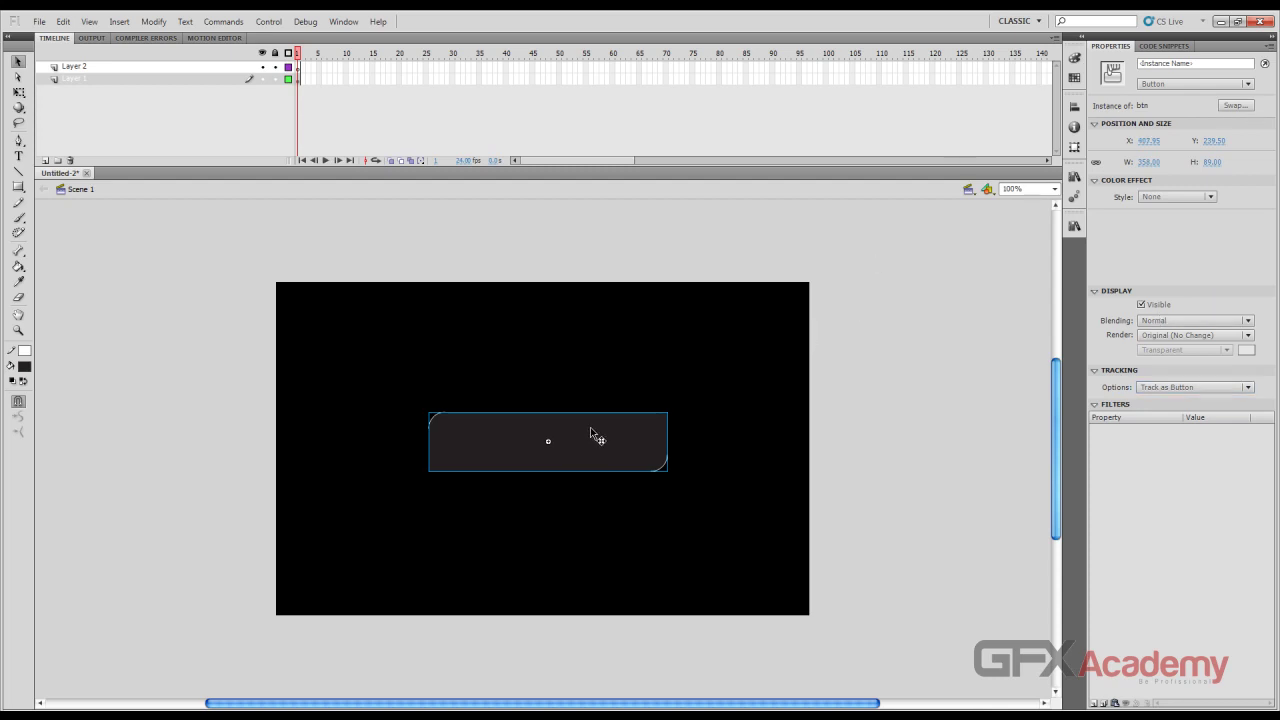
Open the btn symbol for editing in place and deselect its shape
{"action": "double_click", "coordinate": [590, 428]}
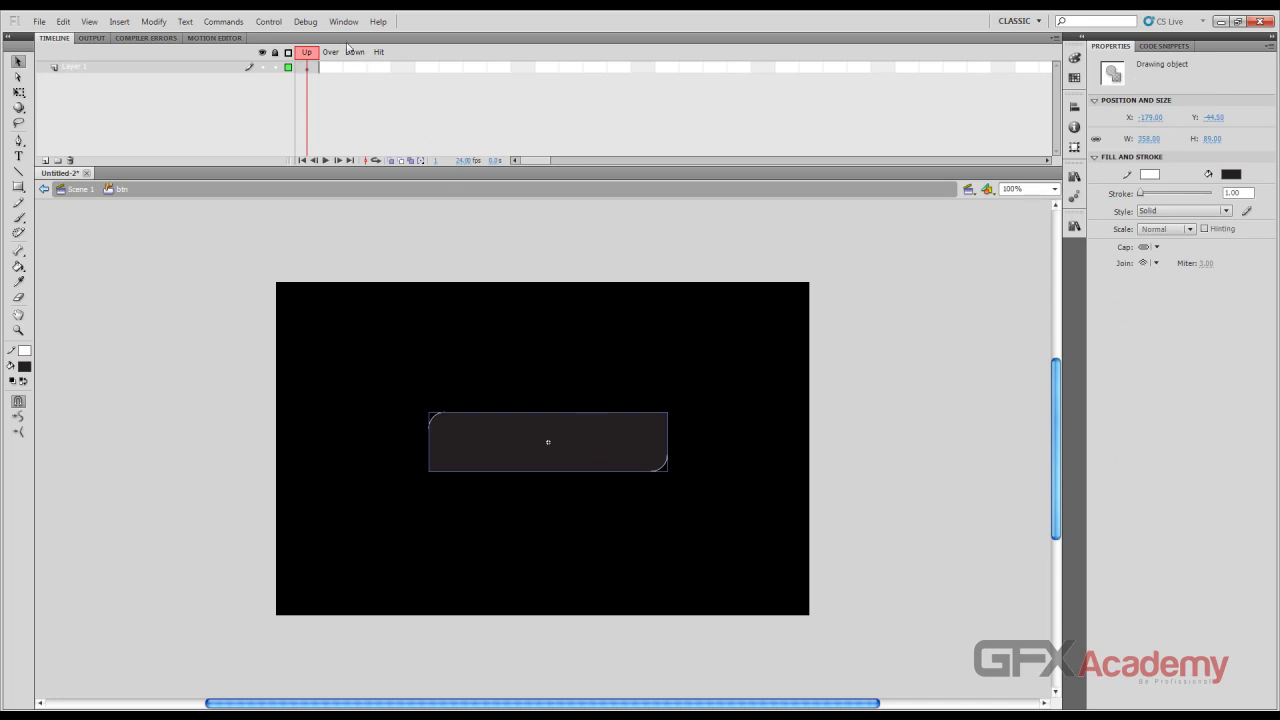
{"action": "key", "text": "Escape"}
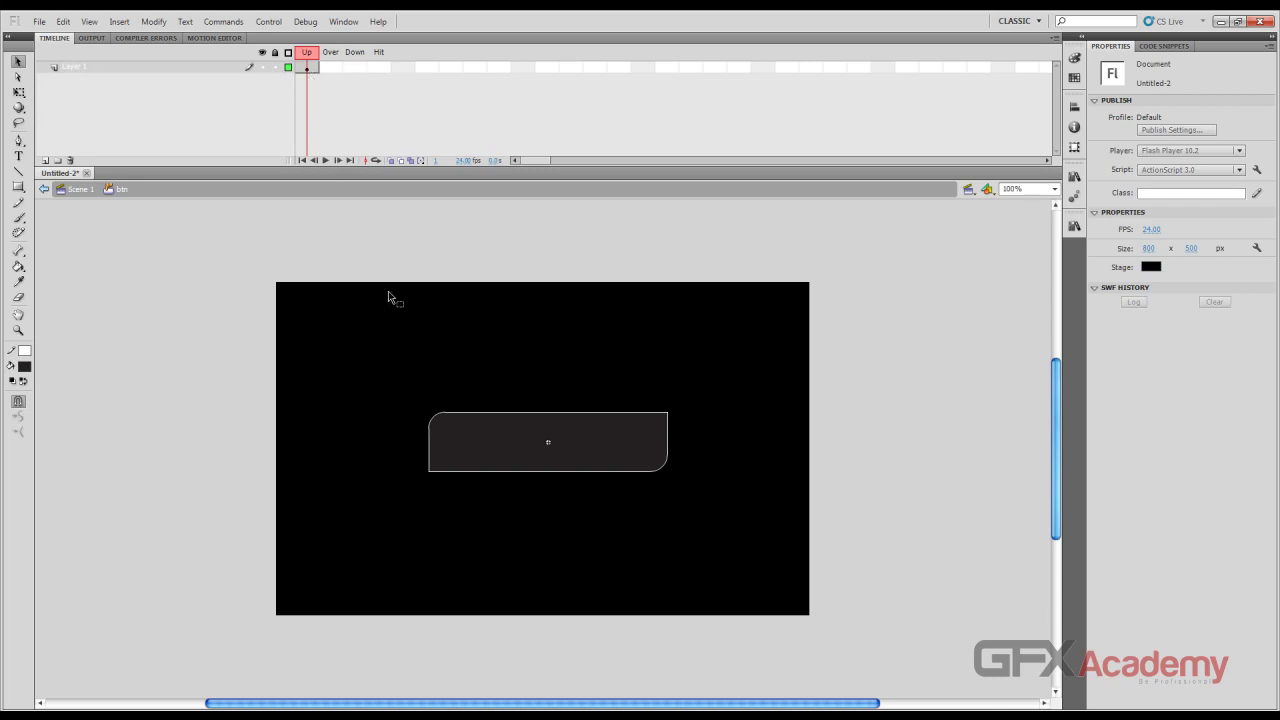
Test the movie to preview the button with only its Up state, and close the preview
{"action": "key", "text": "ctrl+Return"}
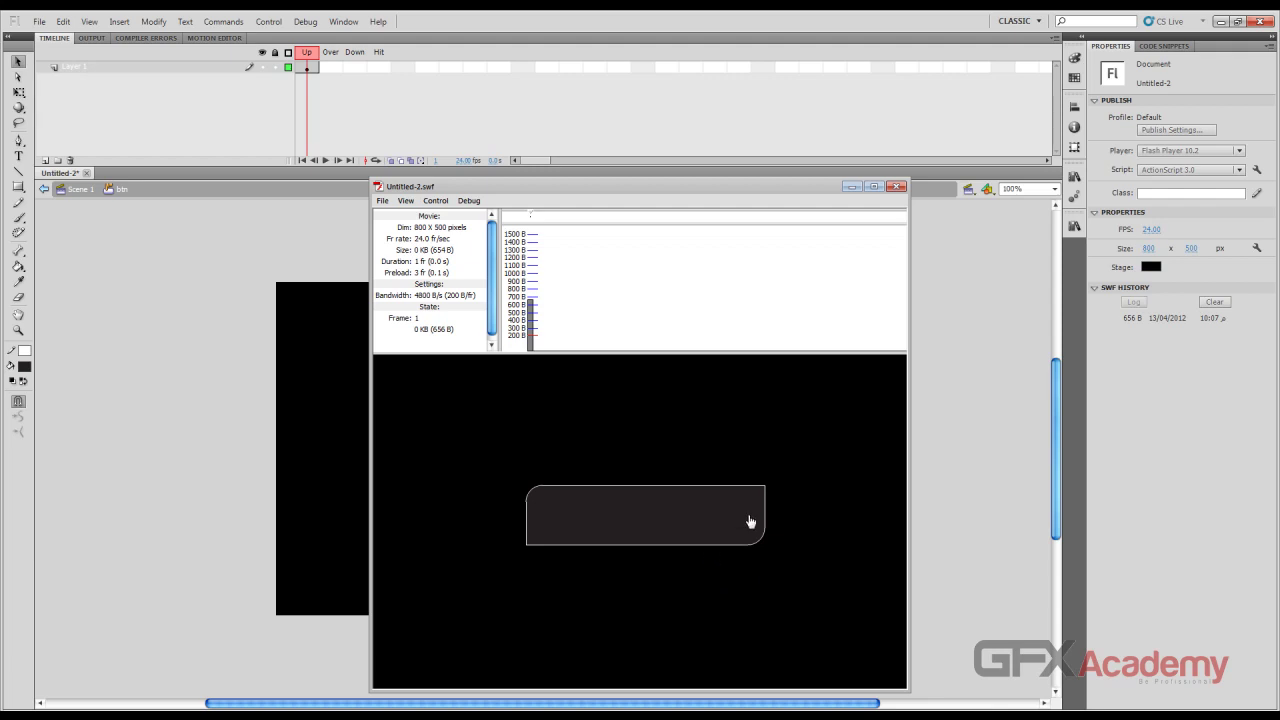
{"action": "left_click", "coordinate": [897, 187]}
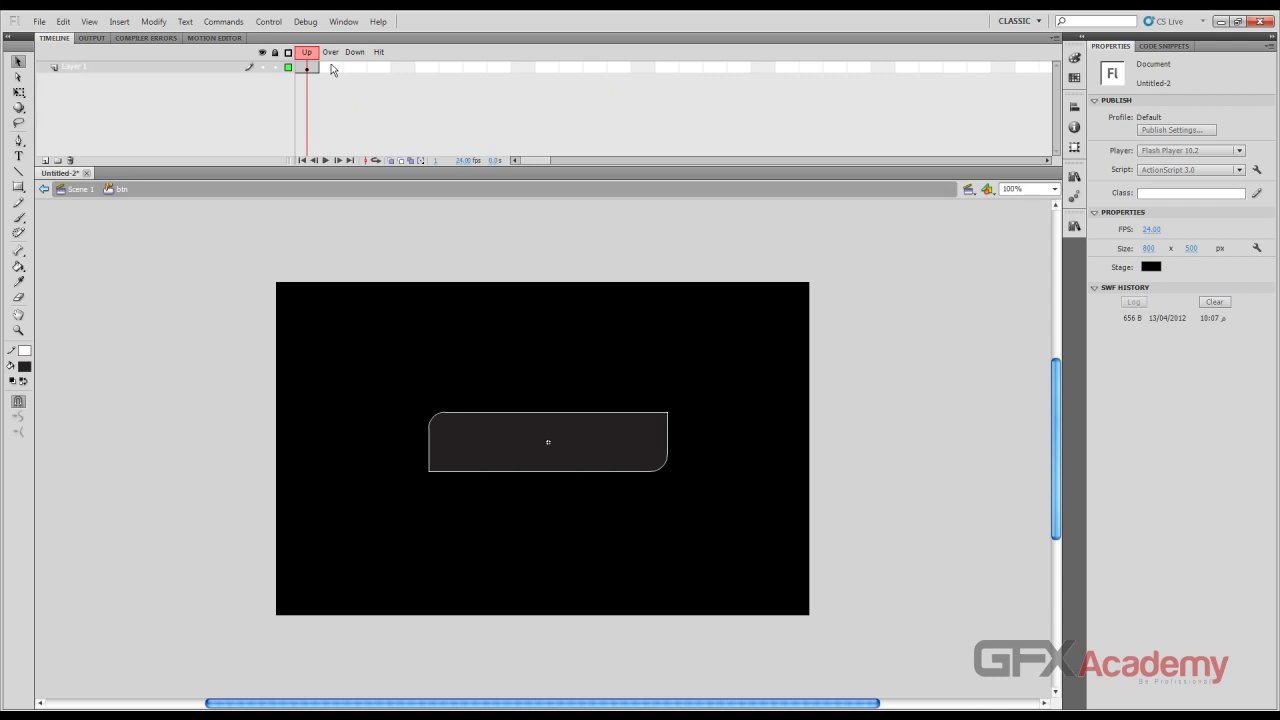
Insert keyframes for the Over and Down states of the btn symbol and review the three states
{"action": "key", "text": "F6"}
{"action": "key", "text": "F6"}
{"action": "left_click_drag", "start_coordinate": [356, 58], "coordinate": [307, 56]}
Fill the button shape in the Over state with light grey and compare it with the Up state
{"action": "left_click", "coordinate": [329, 66]}
{"action": "left_click", "coordinate": [555, 444]}
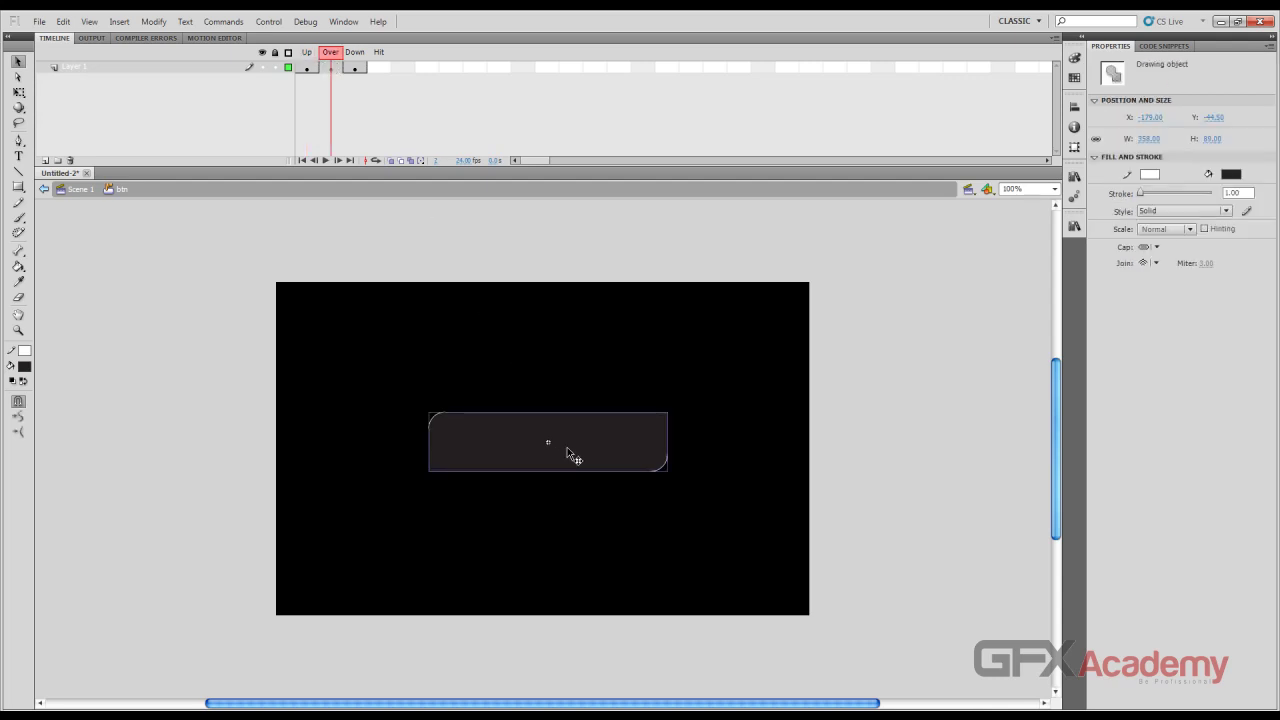
{"action": "double_click", "coordinate": [567, 447]}
{"action": "left_click", "coordinate": [594, 447]}
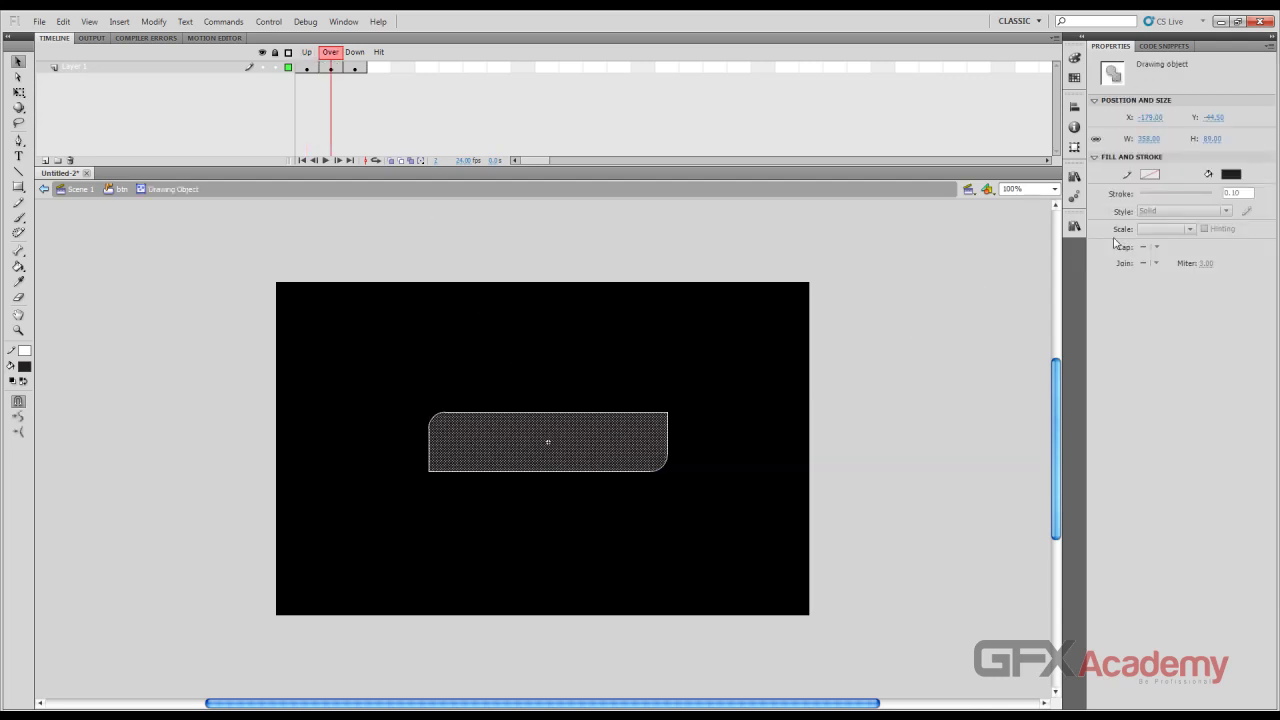
{"action": "left_click", "coordinate": [1231, 175]}
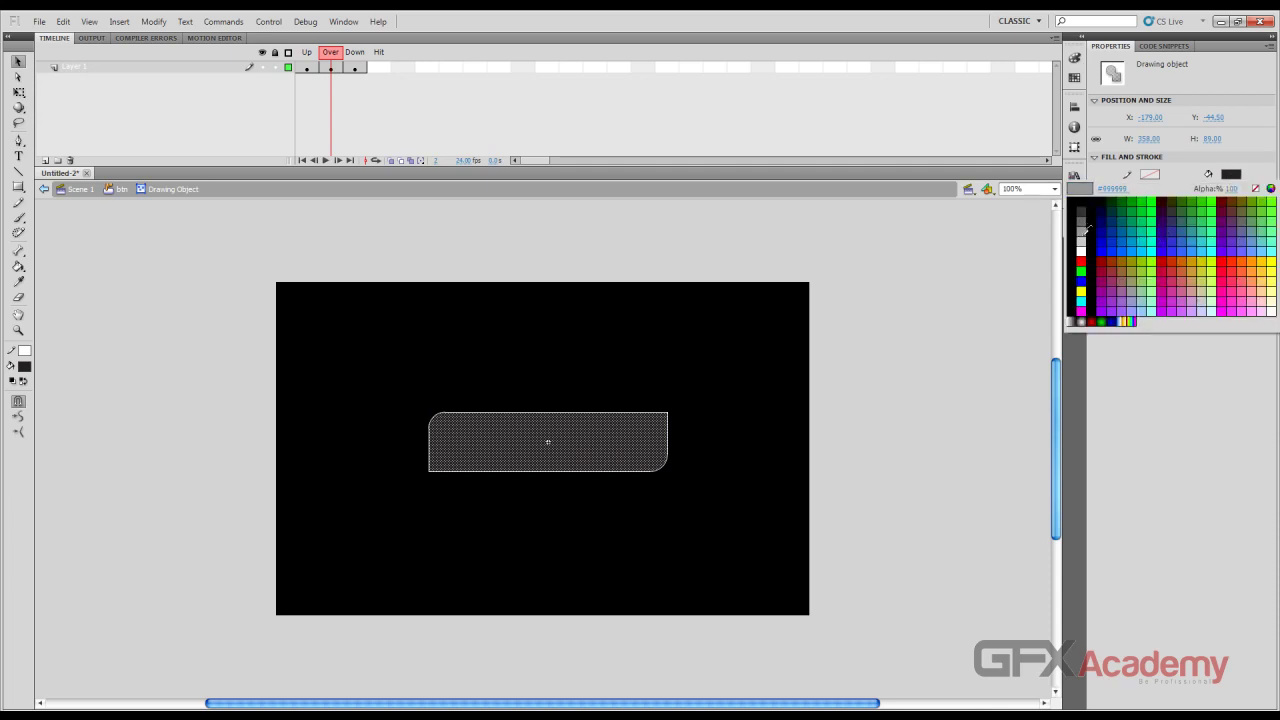
{"action": "left_click", "coordinate": [1087, 236]}
{"action": "left_click", "coordinate": [320, 275]}
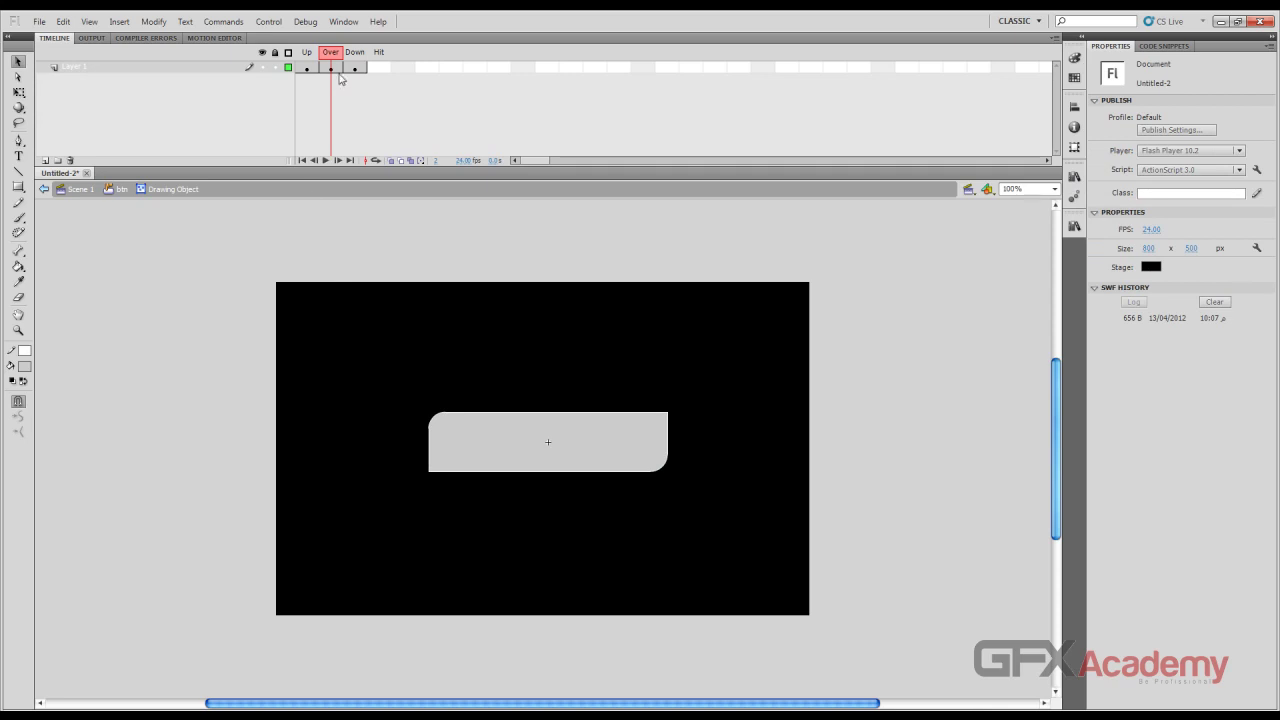
{"action": "left_click", "coordinate": [306, 55]}
{"action": "left_click", "coordinate": [322, 55]}
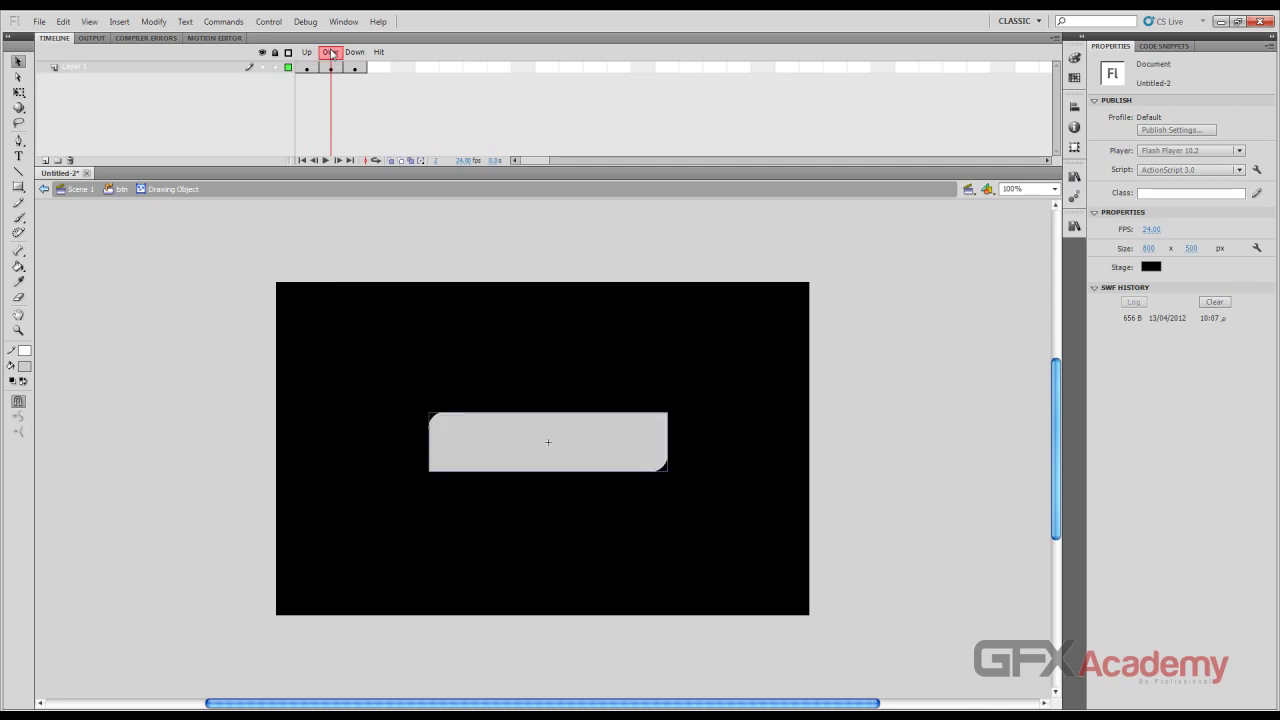
Fill the button shape in the Down state with red (#FF0000)
{"action": "left_click", "coordinate": [355, 55]}
{"action": "left_click", "coordinate": [514, 419]}
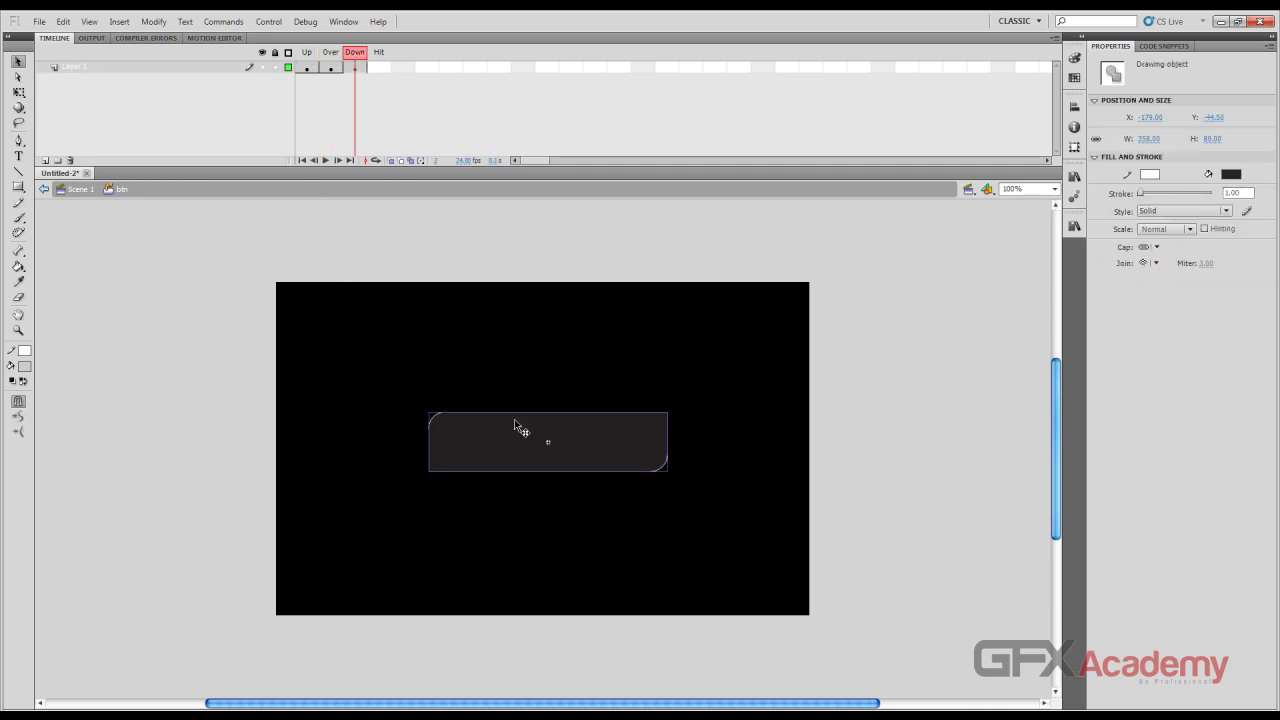
{"action": "left_click", "coordinate": [523, 430]}
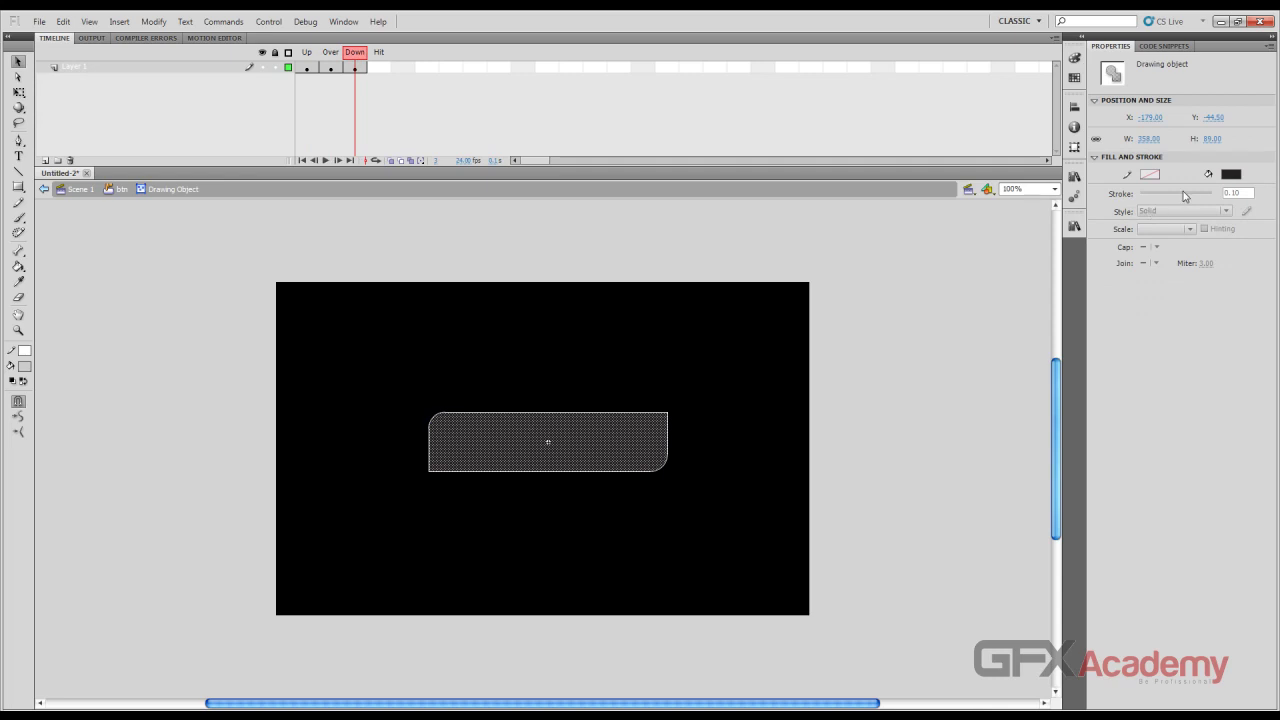
{"action": "left_click", "coordinate": [1233, 174]}
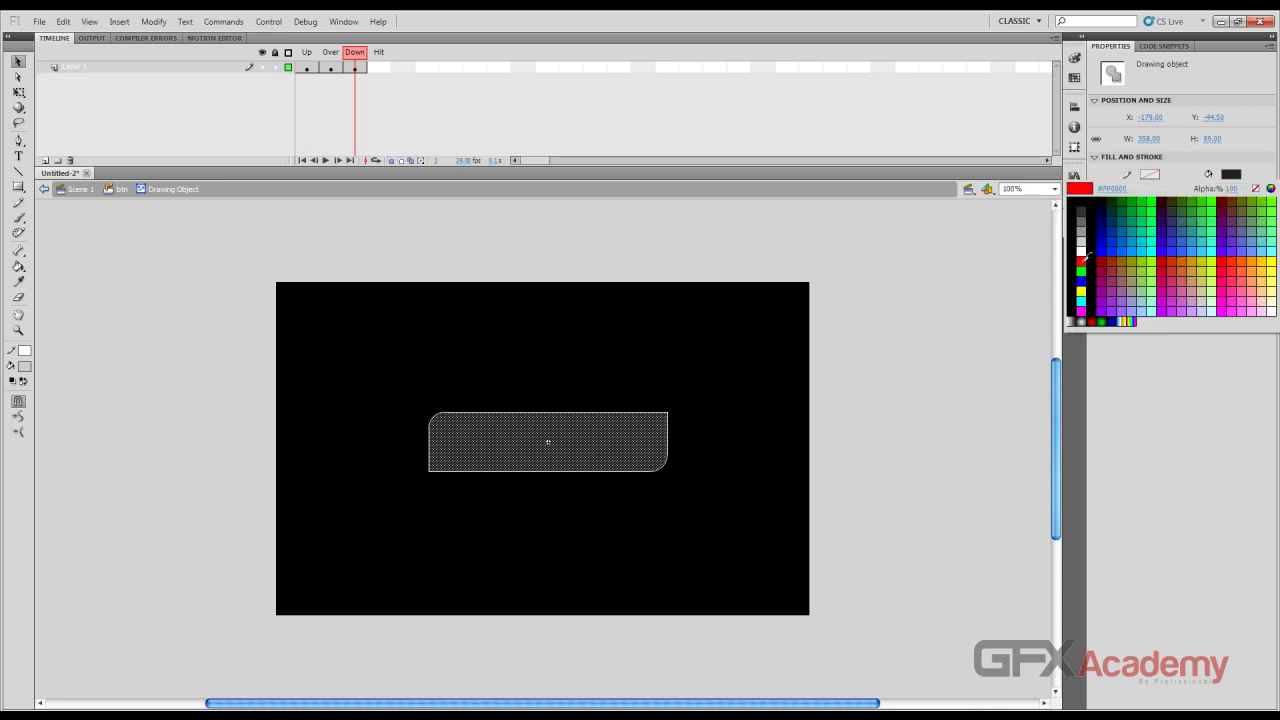
{"action": "left_click", "coordinate": [1081, 261]}
{"action": "left_click", "coordinate": [217, 260]}
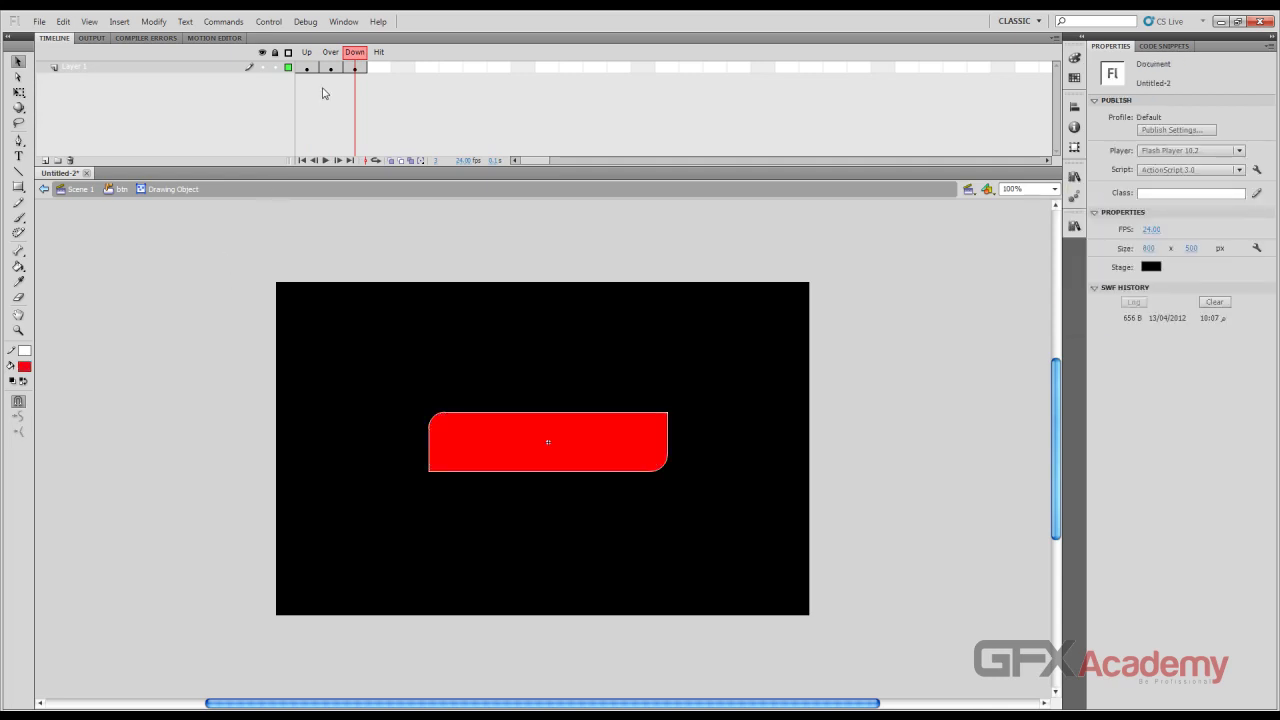
Insert a blank keyframe in the Hit state and compare it with the Down state
{"action": "left_click", "coordinate": [378, 68]}
{"action": "right_click", "coordinate": [381, 69]}
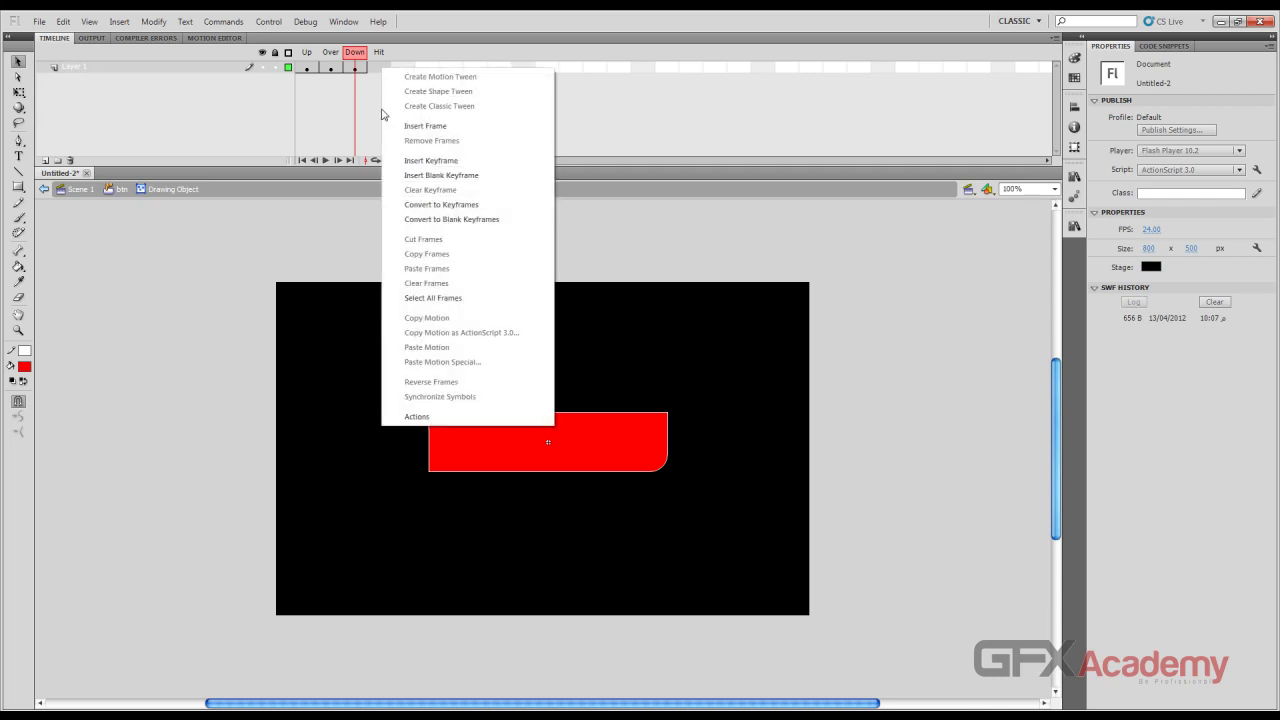
{"action": "left_click", "coordinate": [397, 178]}
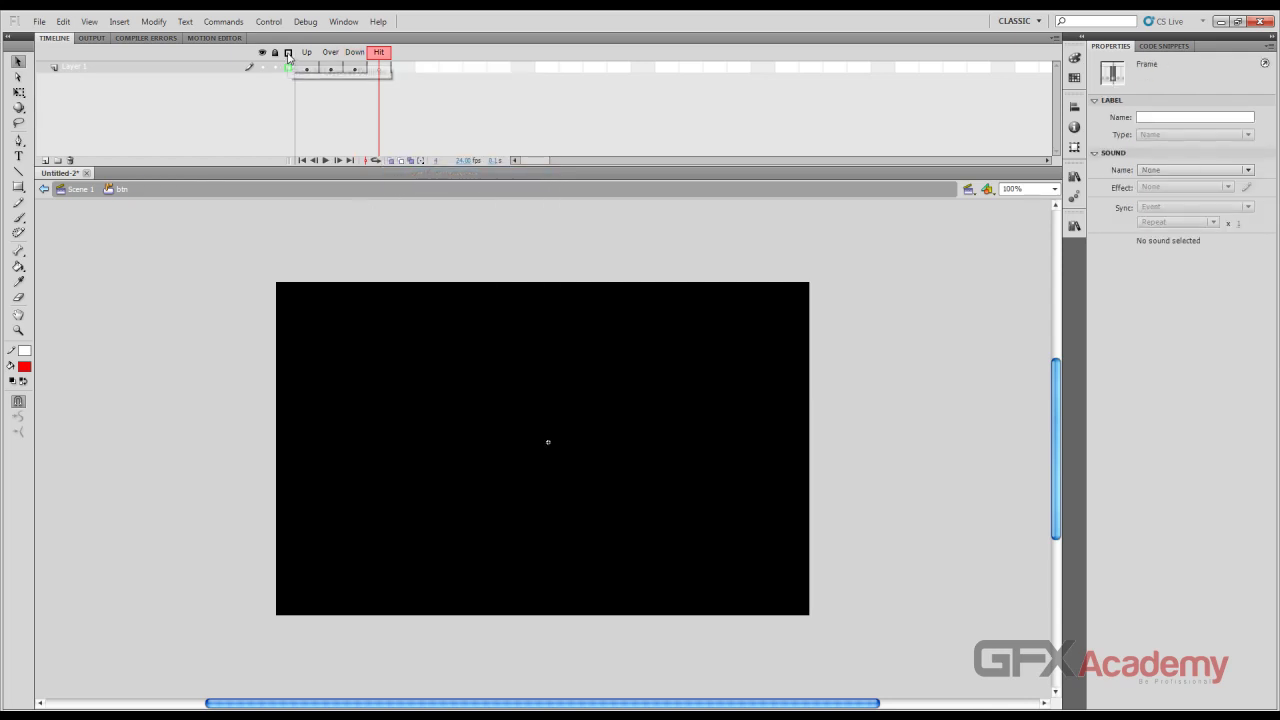
{"action": "left_click", "coordinate": [353, 55]}
{"action": "left_click", "coordinate": [378, 55]}
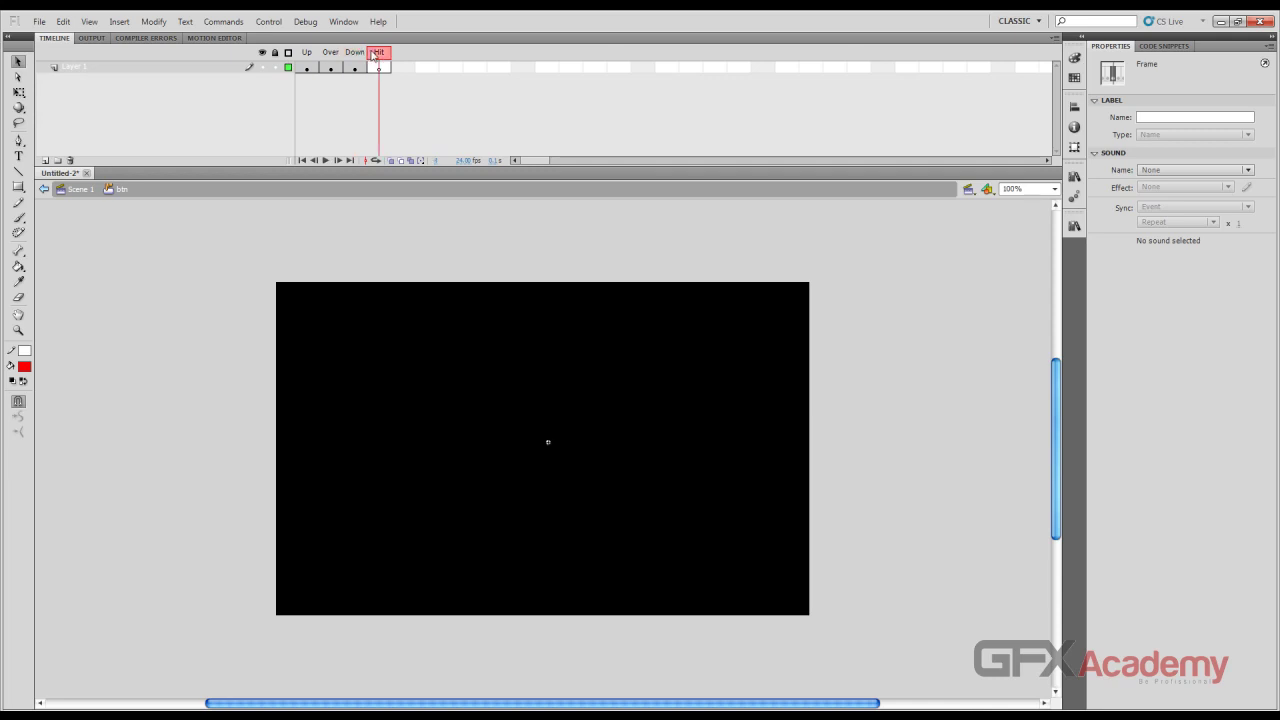
{"action": "left_click", "coordinate": [354, 55]}
{"action": "left_click", "coordinate": [378, 55]}
{"action": "left_click", "coordinate": [354, 55]}
{"action": "left_click", "coordinate": [379, 55]}
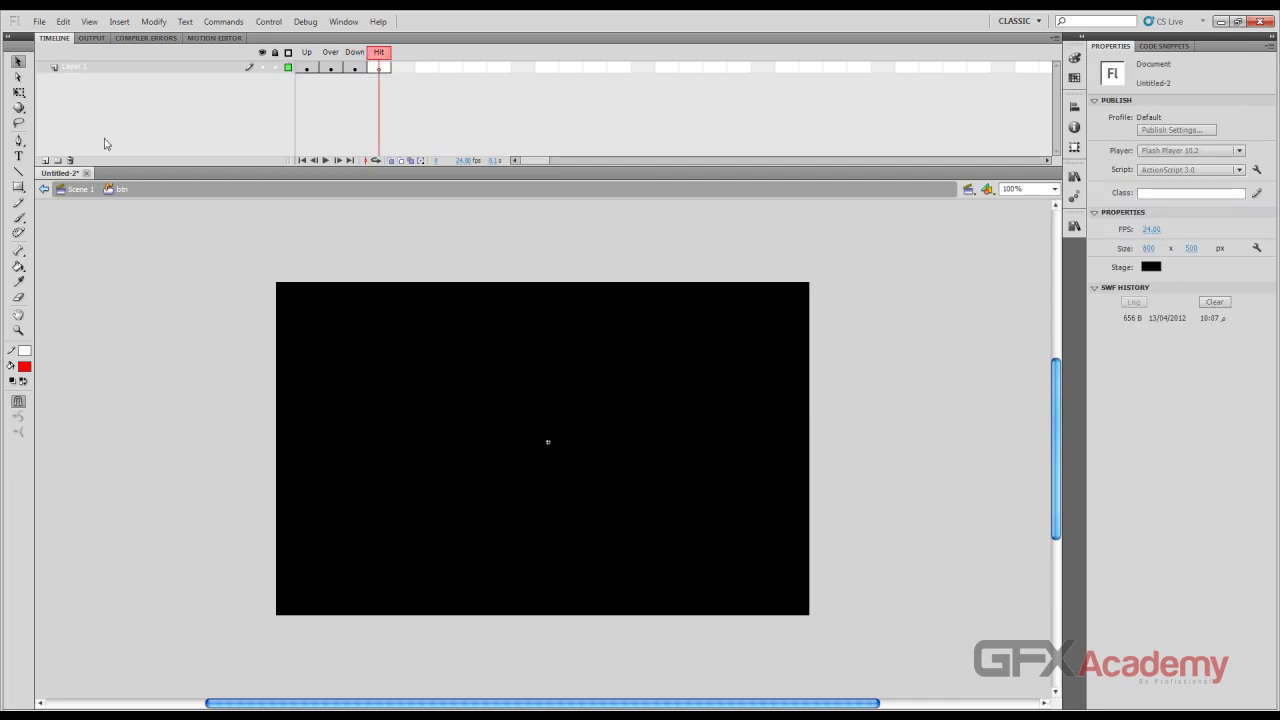
Draw a square-cornered red rectangle without a stroke, about 309 × 81 px, in the Hit state
{"action": "left_click", "coordinate": [19, 188]}
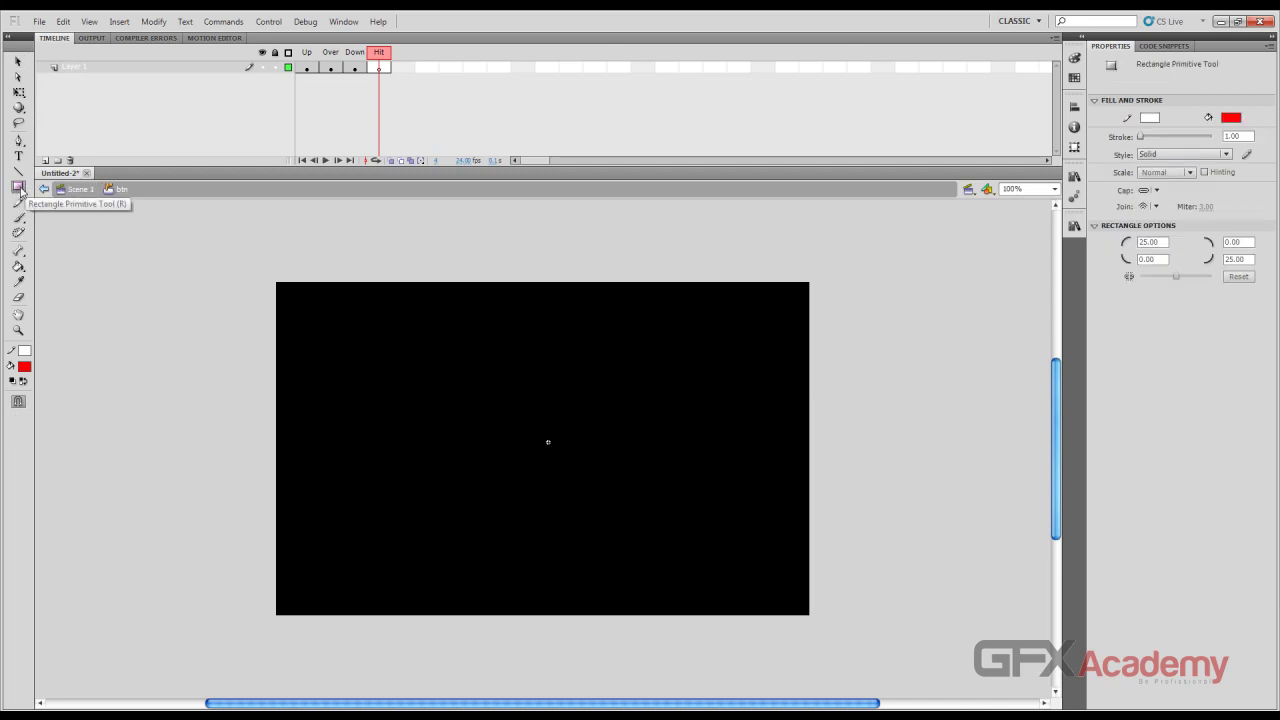
{"action": "left_click_drag", "start_coordinate": [26, 196], "coordinate": [54, 191]}
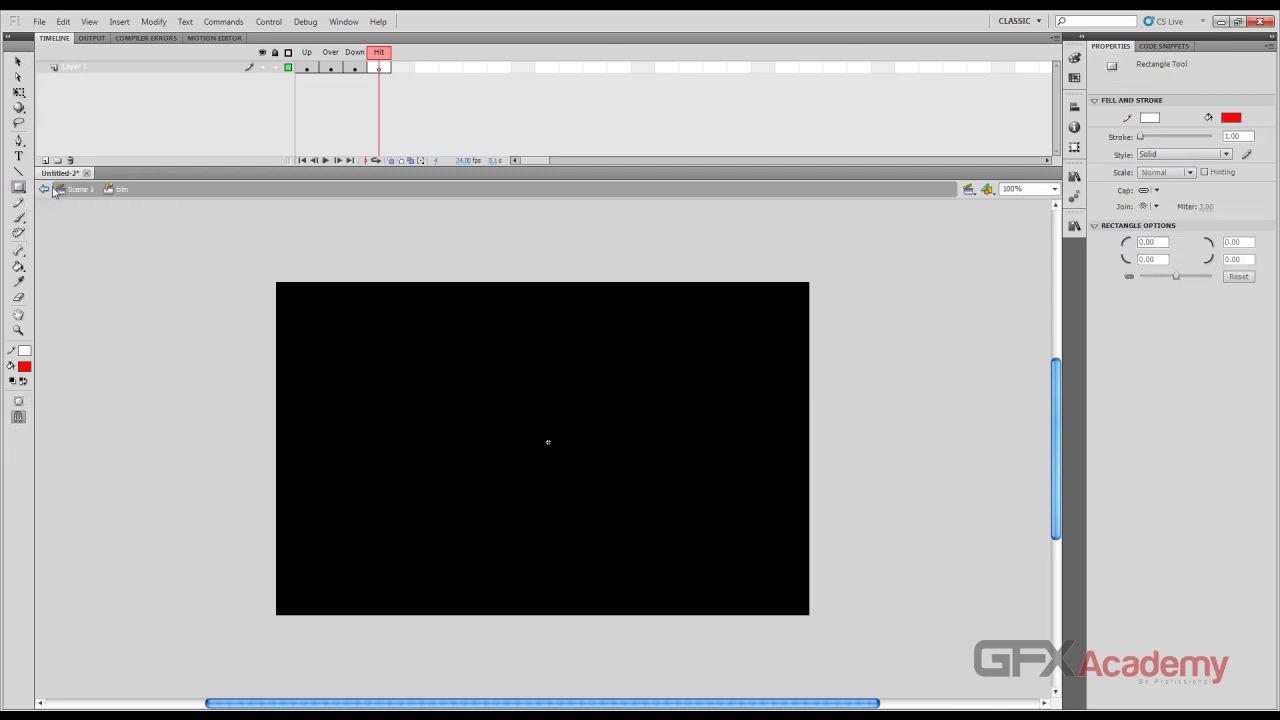
{"action": "left_click", "coordinate": [28, 351]}
{"action": "left_click", "coordinate": [212, 366]}
{"action": "left_click_drag", "start_coordinate": [476, 407], "coordinate": [682, 461]}
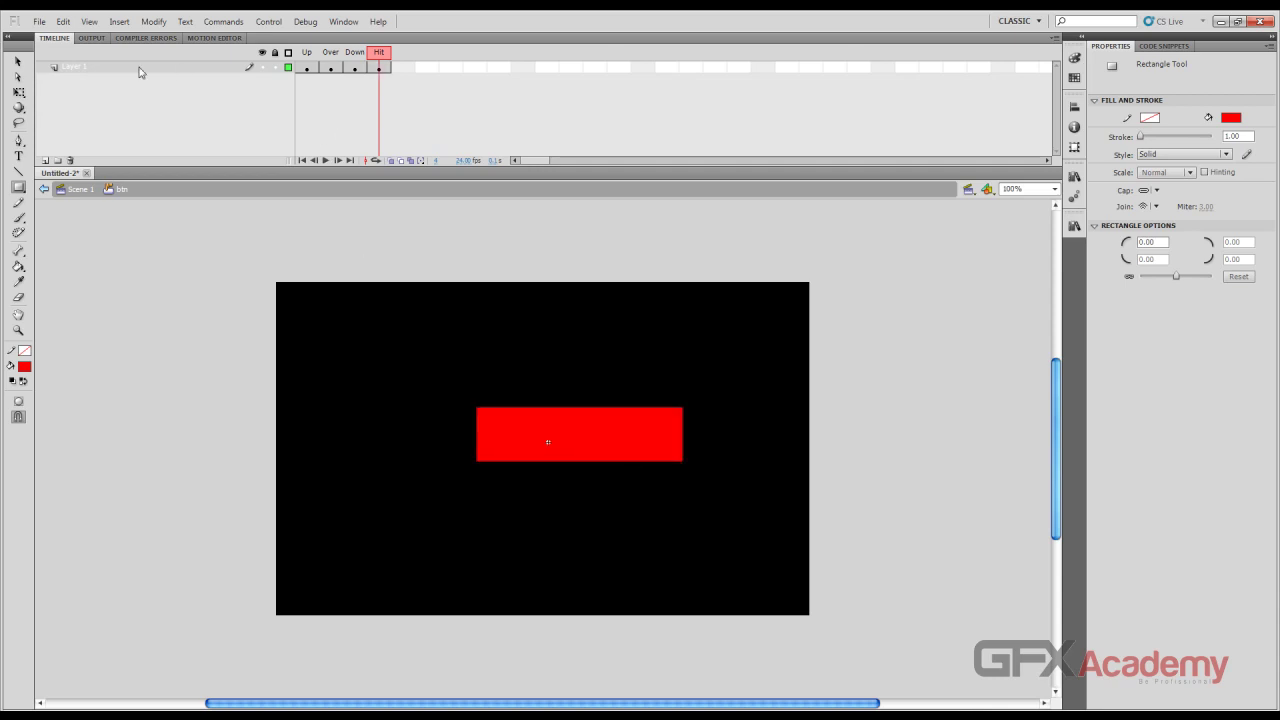
Recolour the Hit rectangle yellow (#FFFF00), shift it down to Y -44.50, and compare its position with the Down state
{"action": "left_click", "coordinate": [18, 62]}
{"action": "left_click", "coordinate": [533, 425]}
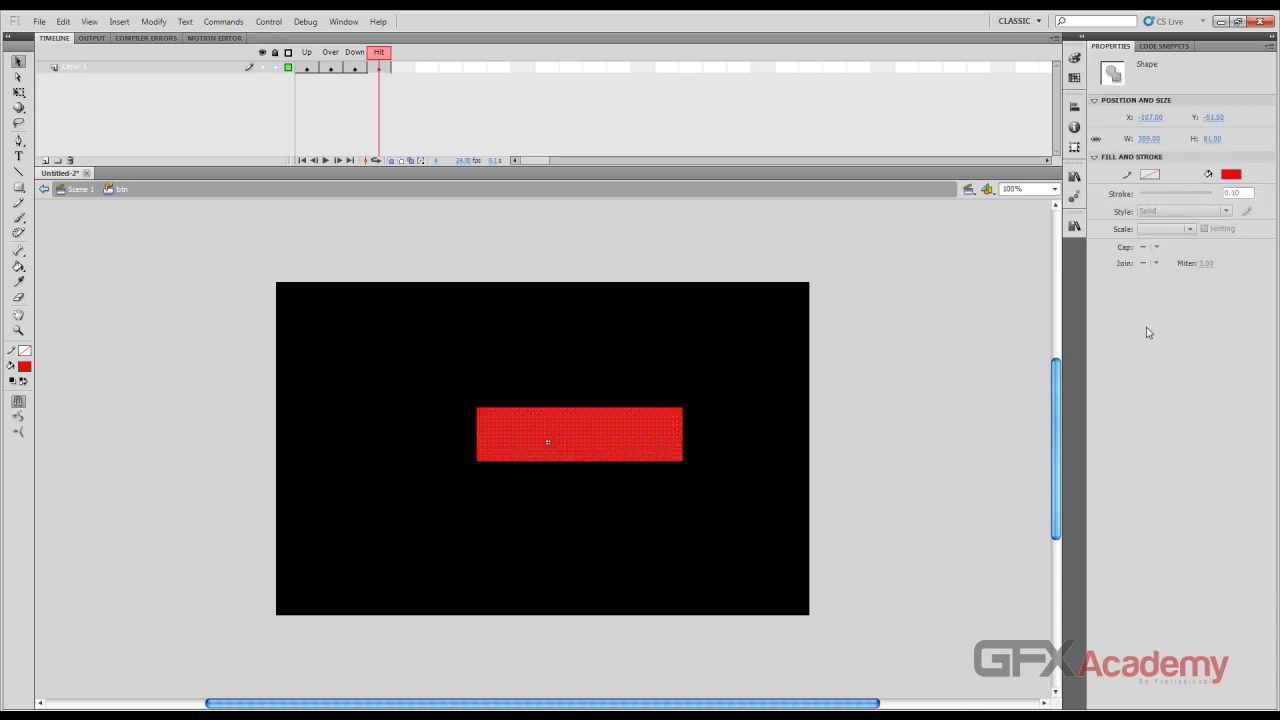
{"action": "left_click", "coordinate": [1231, 175]}
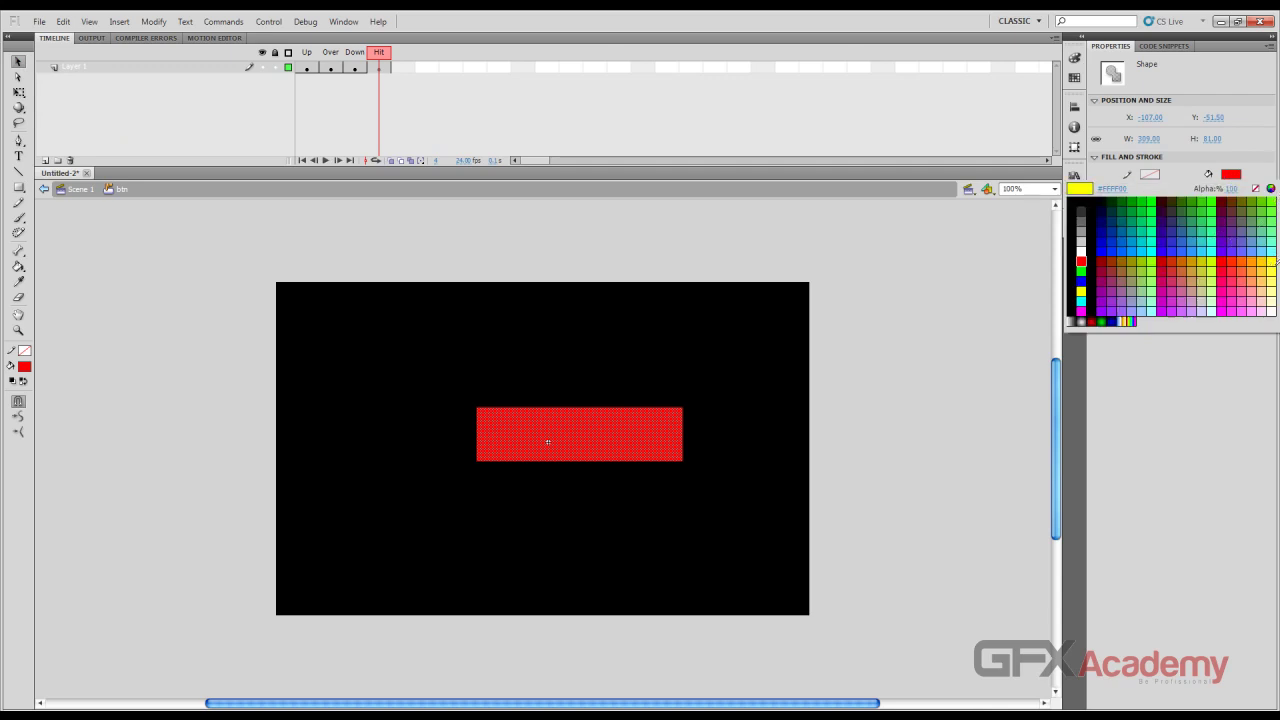
{"action": "left_click", "coordinate": [1272, 262]}
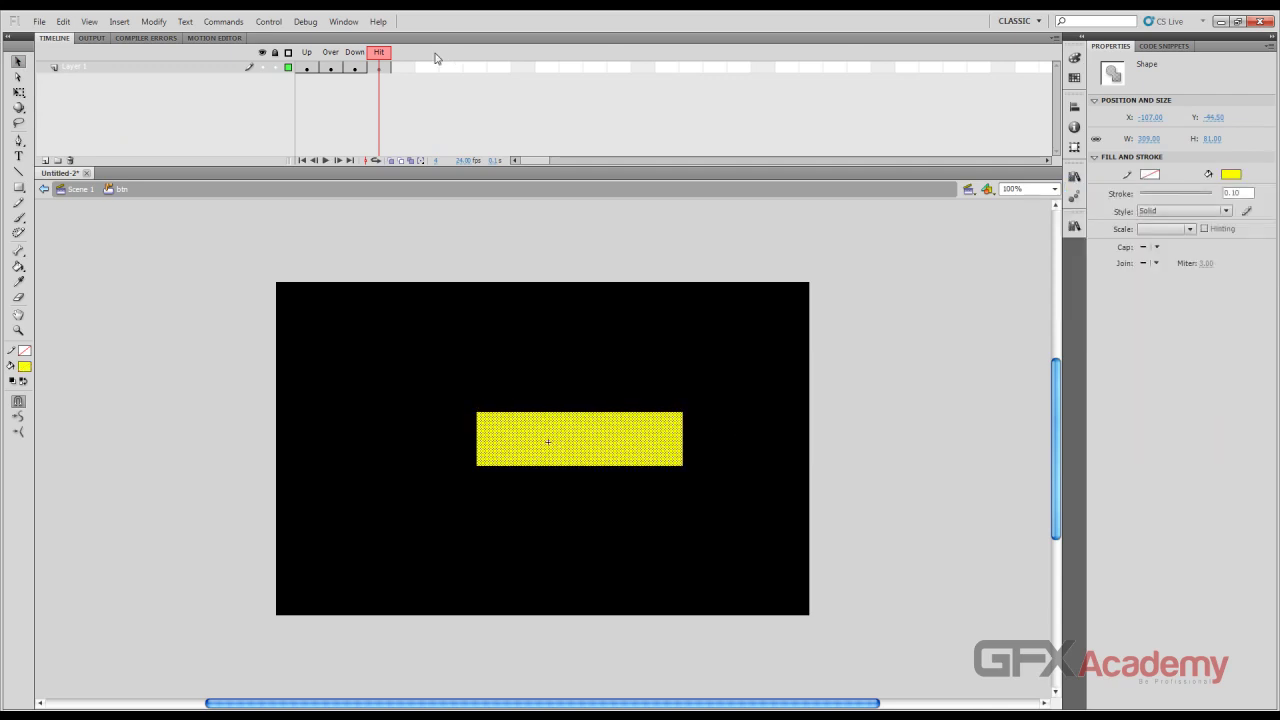
{"action": "left_click", "coordinate": [364, 61]}
{"action": "left_click", "coordinate": [378, 62]}
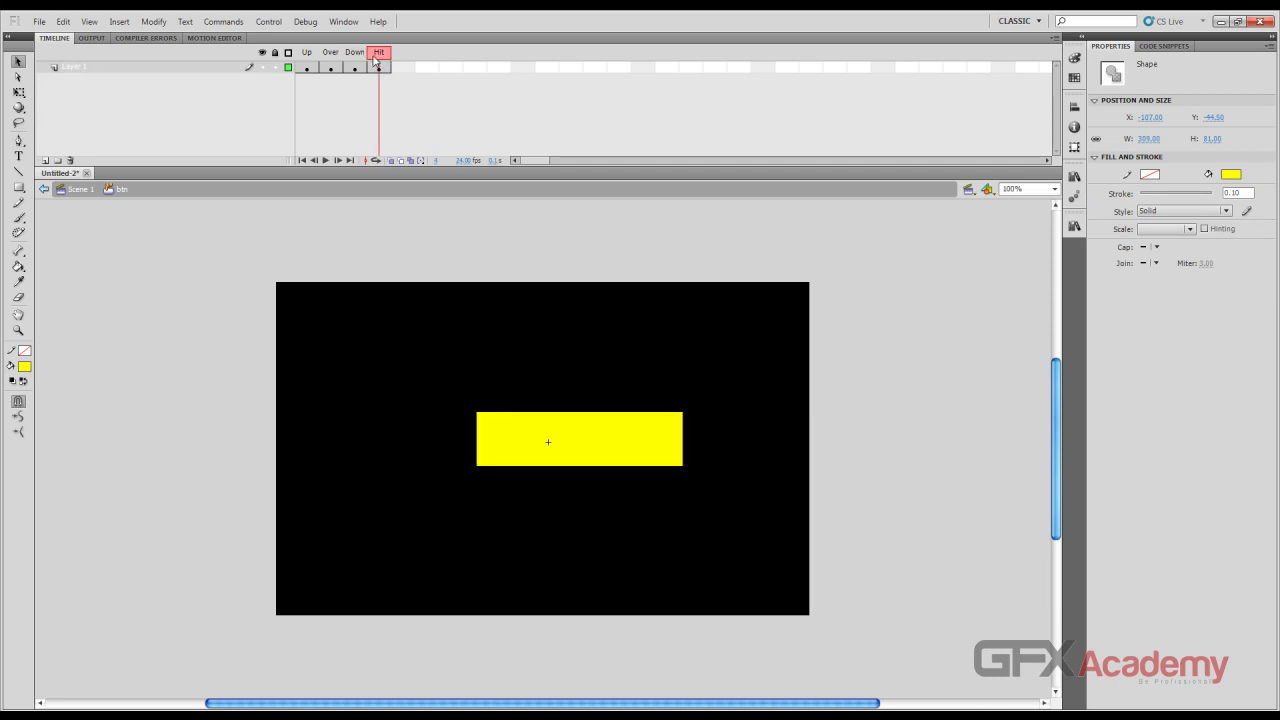
Move and stretch the yellow Hit rectangle to about 379 × 111 px over the button area, and compare it with the Down state
{"action": "left_click", "coordinate": [491, 345]}
{"action": "left_click_drag", "start_coordinate": [515, 422], "coordinate": [421, 444]}
{"action": "key", "text": "q"}
{"action": "left_click_drag", "start_coordinate": [551, 411], "coordinate": [550, 400]}
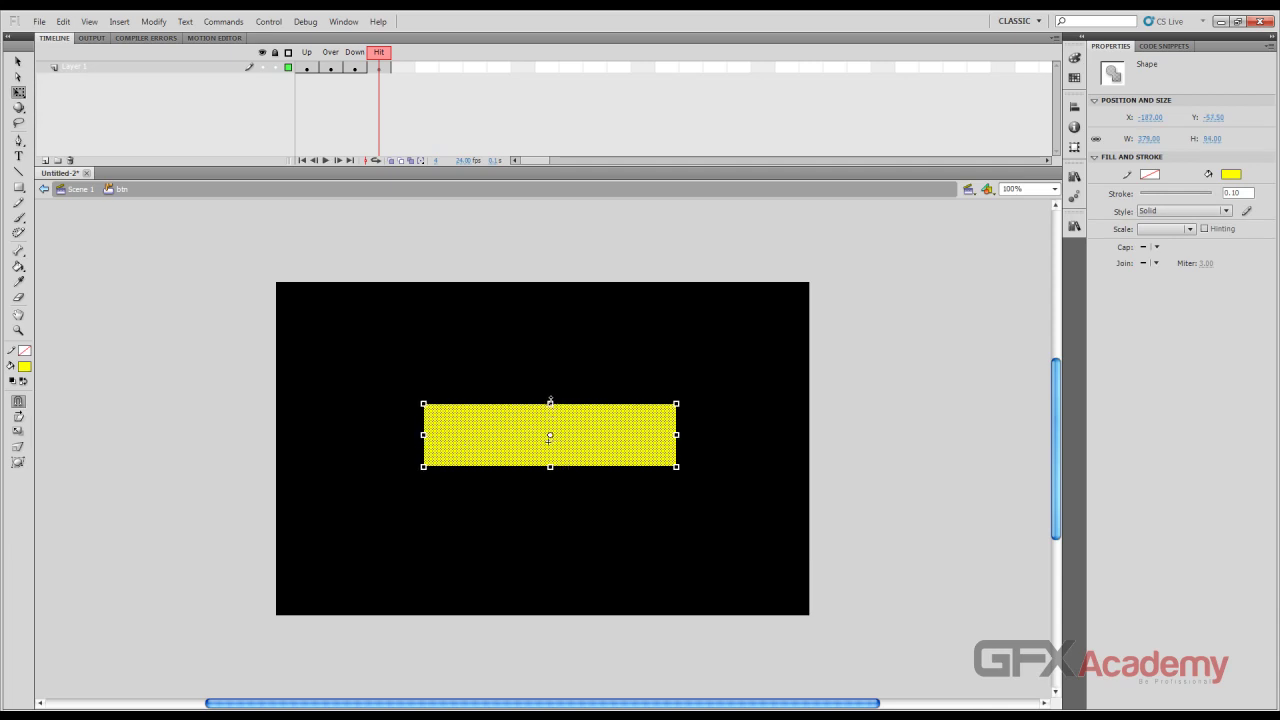
{"action": "left_click_drag", "start_coordinate": [550, 462], "coordinate": [550, 477]}
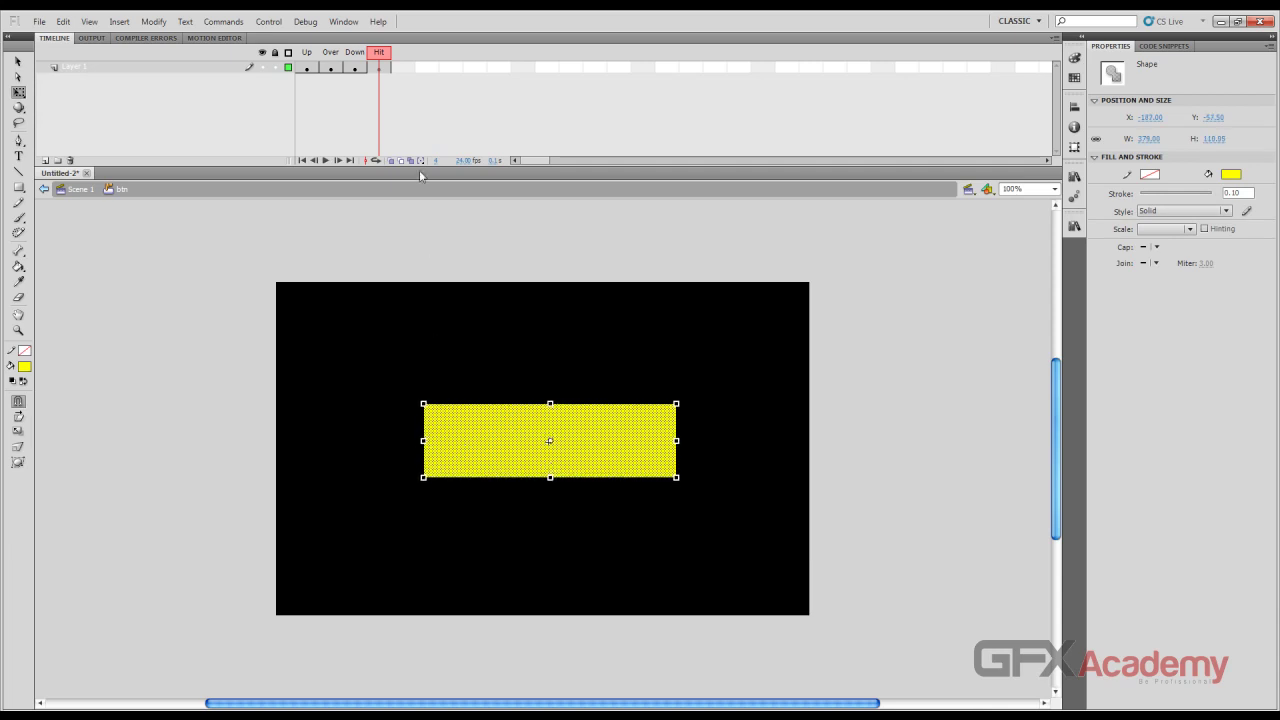
{"action": "left_click", "coordinate": [364, 58]}
{"action": "left_click", "coordinate": [374, 56]}
{"action": "left_click", "coordinate": [364, 58]}
{"action": "left_click", "coordinate": [374, 56]}
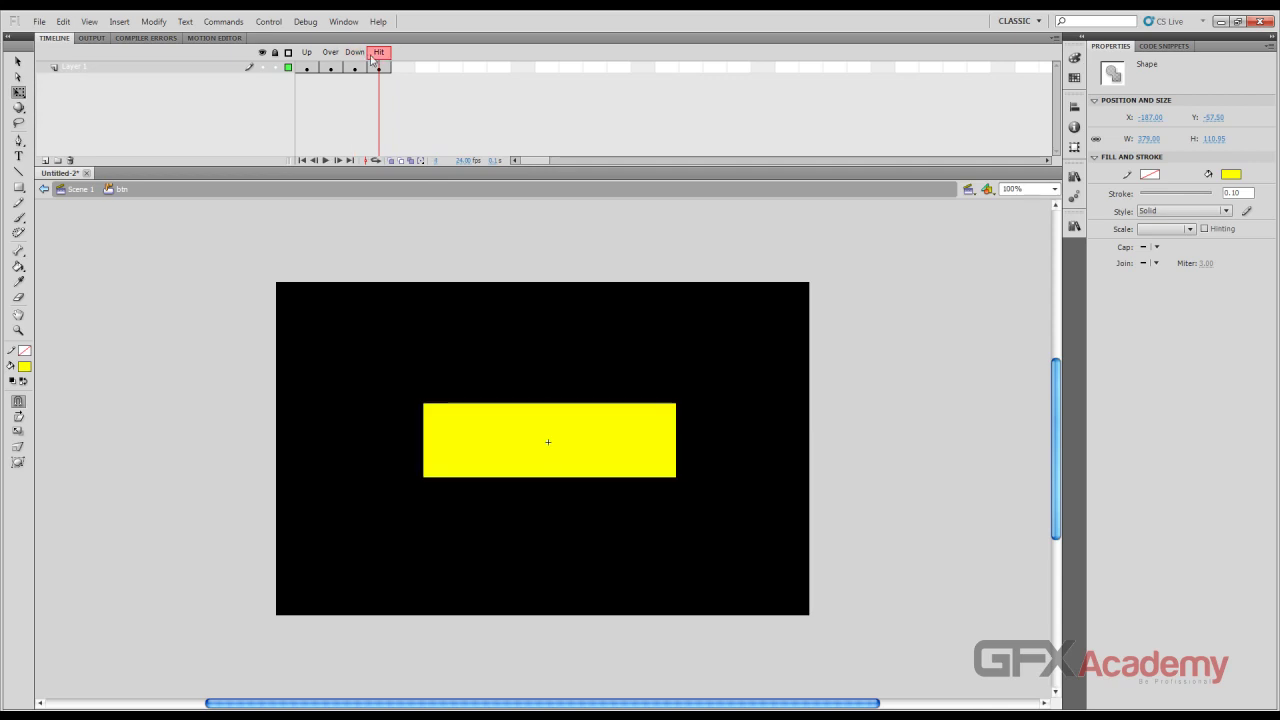
{"action": "left_click", "coordinate": [362, 62]}
{"action": "left_click", "coordinate": [374, 57]}
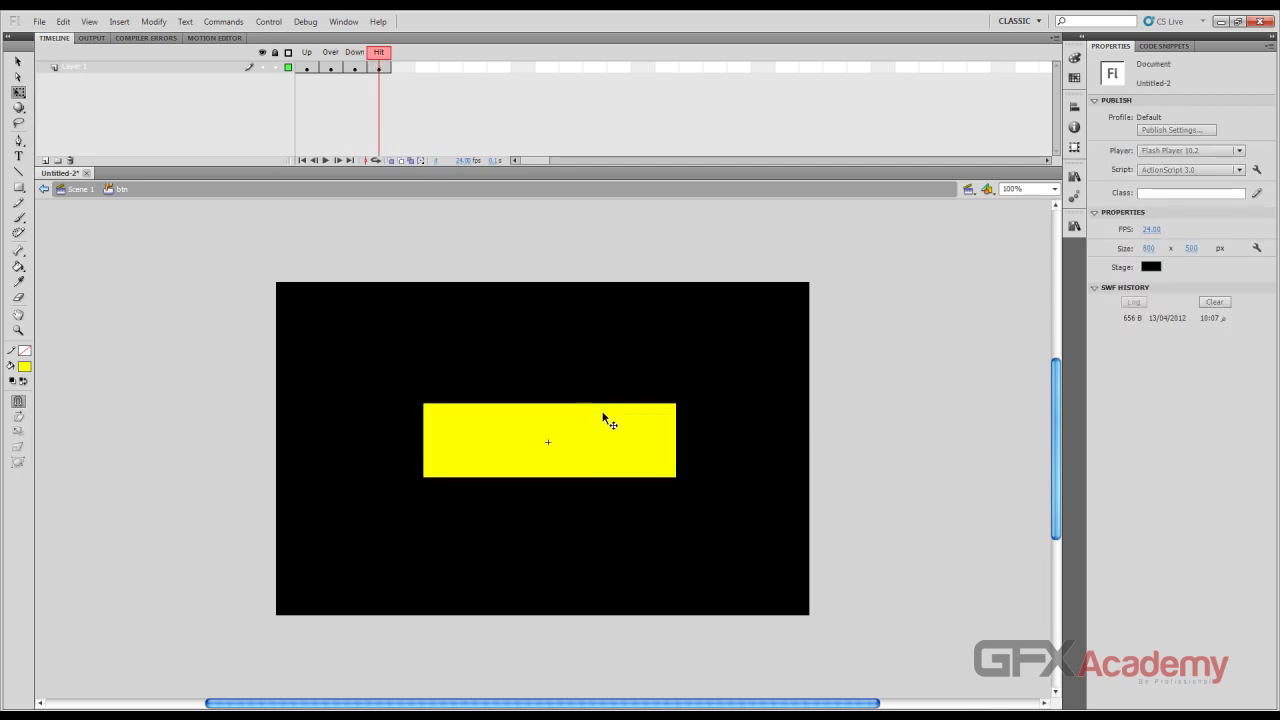
Test the movie, try the button's Over and Down states, and close the preview
{"action": "key", "text": "ctrl+Return"}
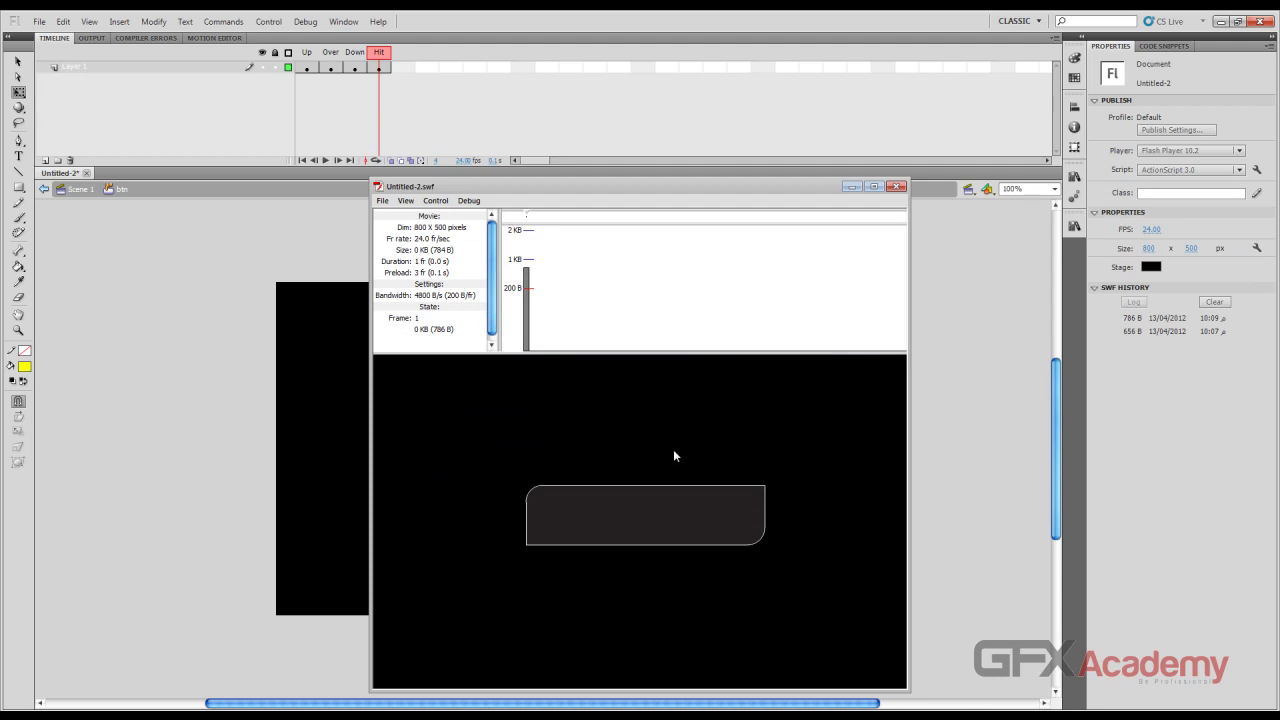
{"action": "left_click", "coordinate": [623, 530]}
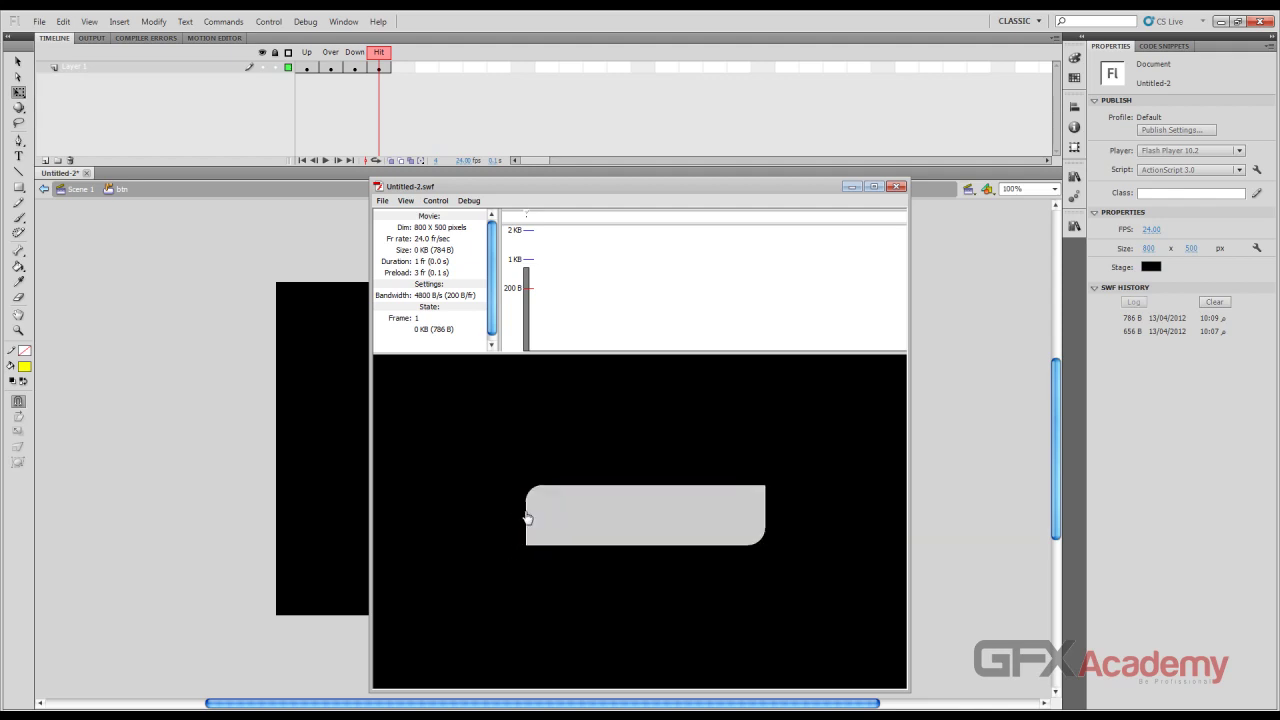
{"action": "left_click", "coordinate": [897, 186]}
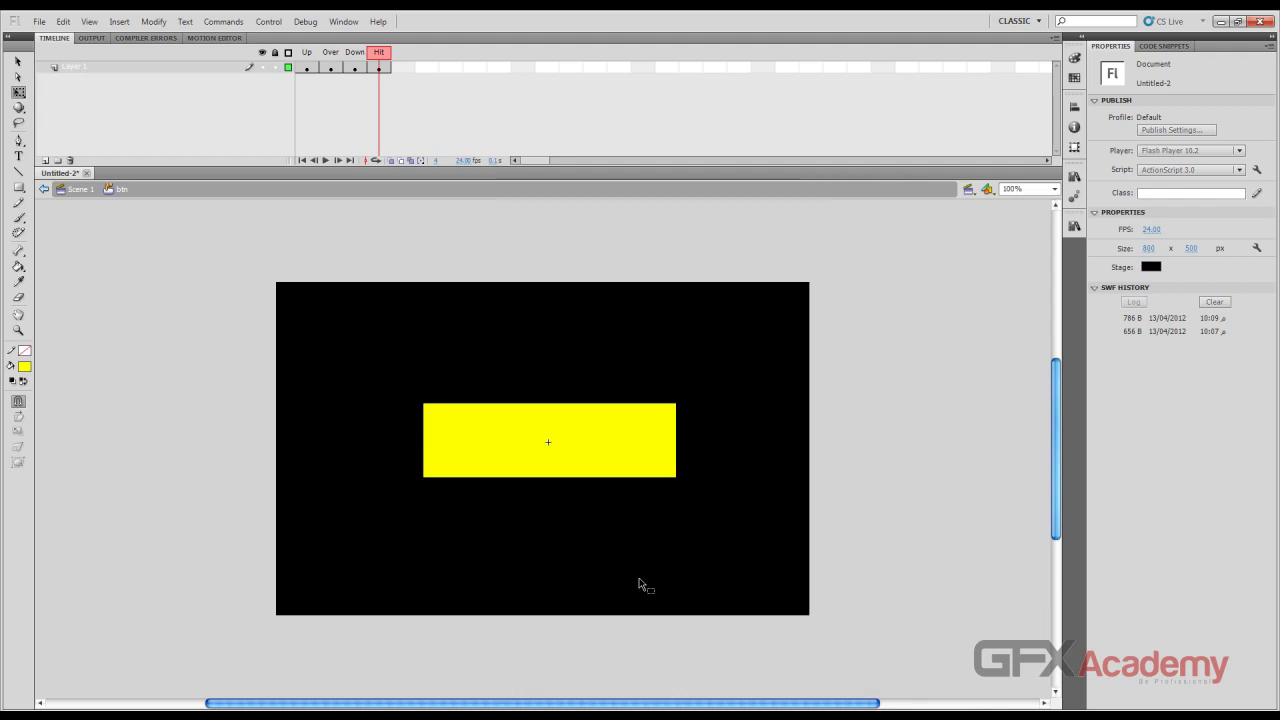
Enlarge the yellow Hit rectangle on all four sides to about 522 × 204 px
{"action": "left_click", "coordinate": [558, 472]}
{"action": "left_click_drag", "start_coordinate": [423, 441], "coordinate": [363, 441]}
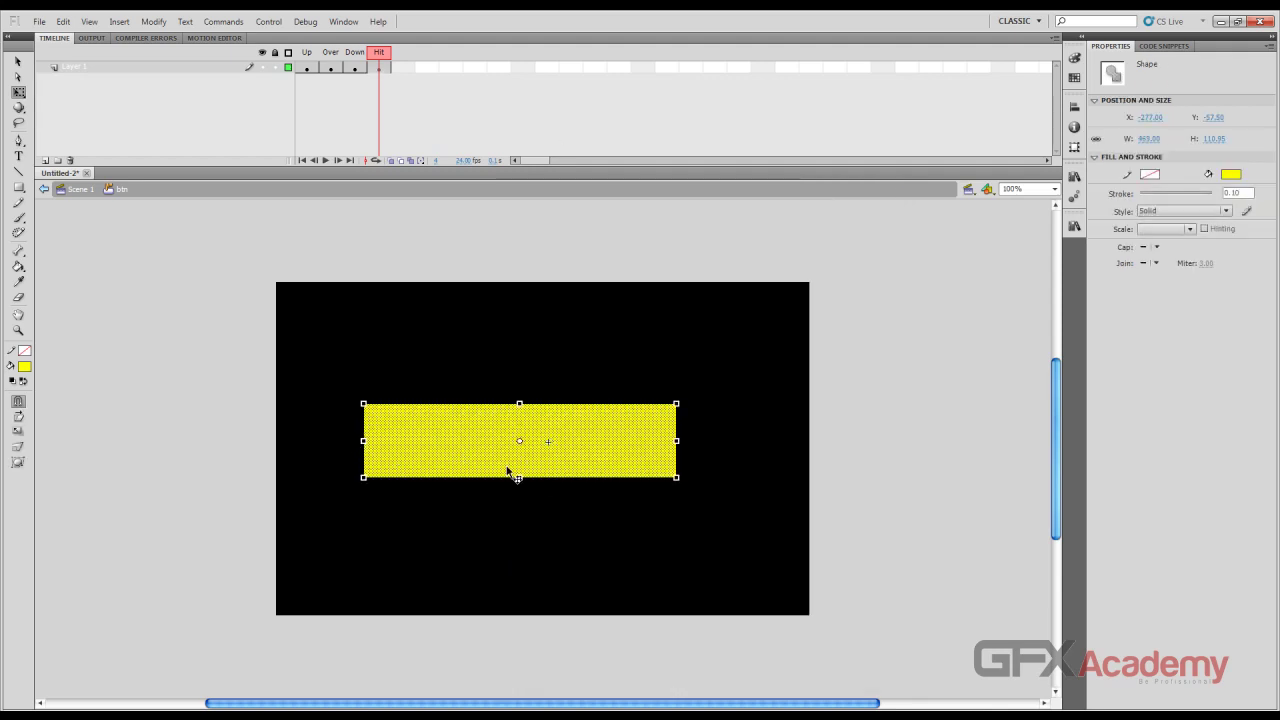
{"action": "left_click_drag", "start_coordinate": [519, 477], "coordinate": [519, 514]}
{"action": "left_click_drag", "start_coordinate": [682, 457], "coordinate": [717, 459]}
{"action": "left_click_drag", "start_coordinate": [537, 405], "coordinate": [537, 367]}
Test the movie with the enlarged hit area, move the preview window aside, and close it
{"action": "key", "text": "ctrl+Return"}
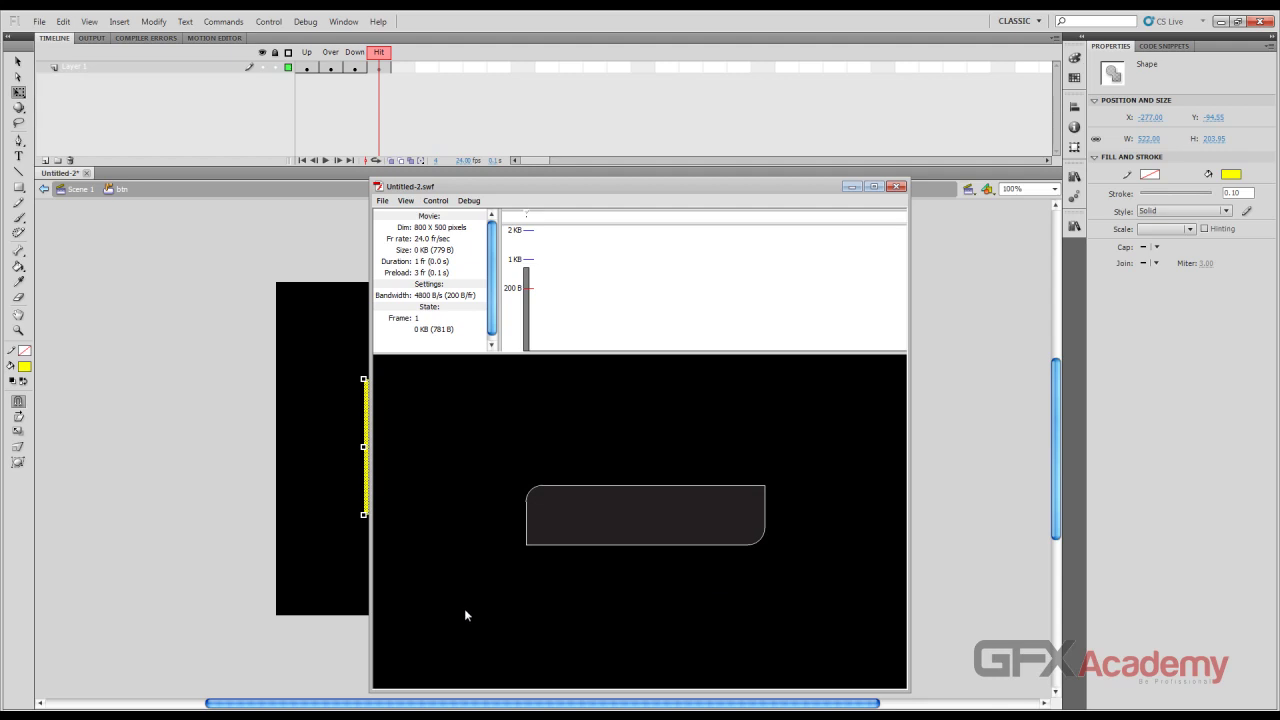
{"action": "left_click_drag", "start_coordinate": [609, 191], "coordinate": [703, 206]}
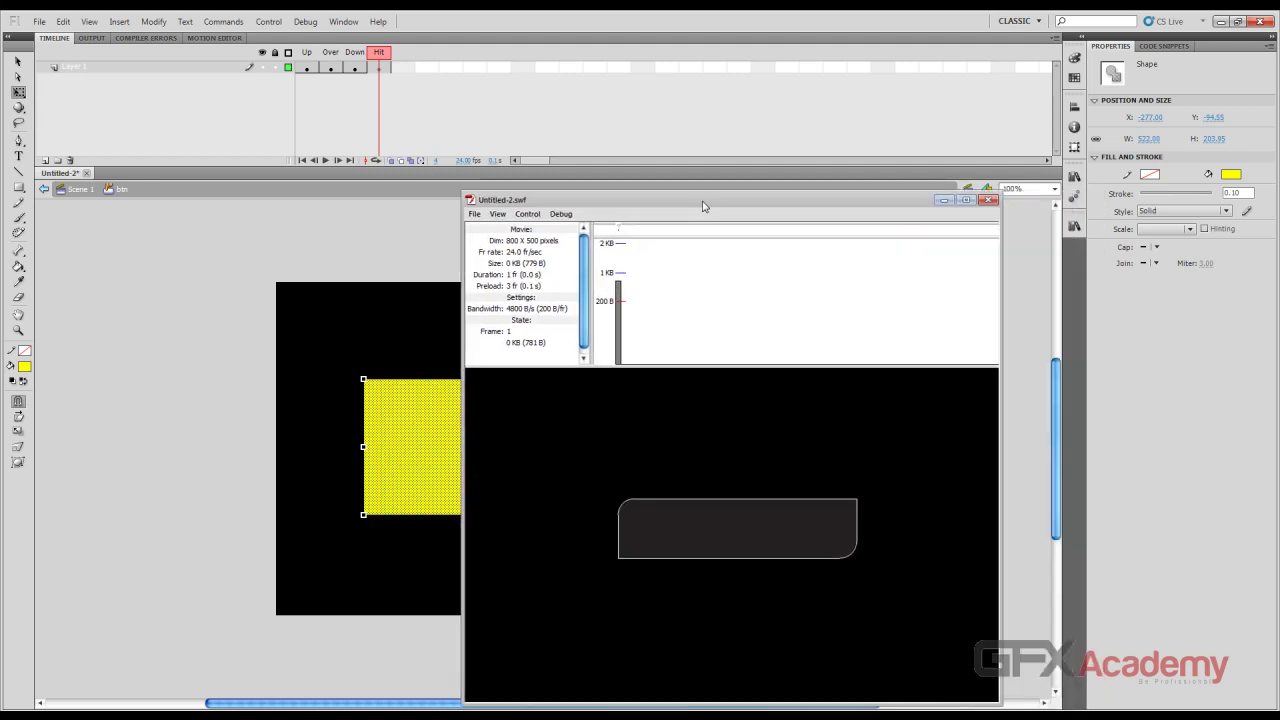
{"action": "left_click", "coordinate": [989, 200]}
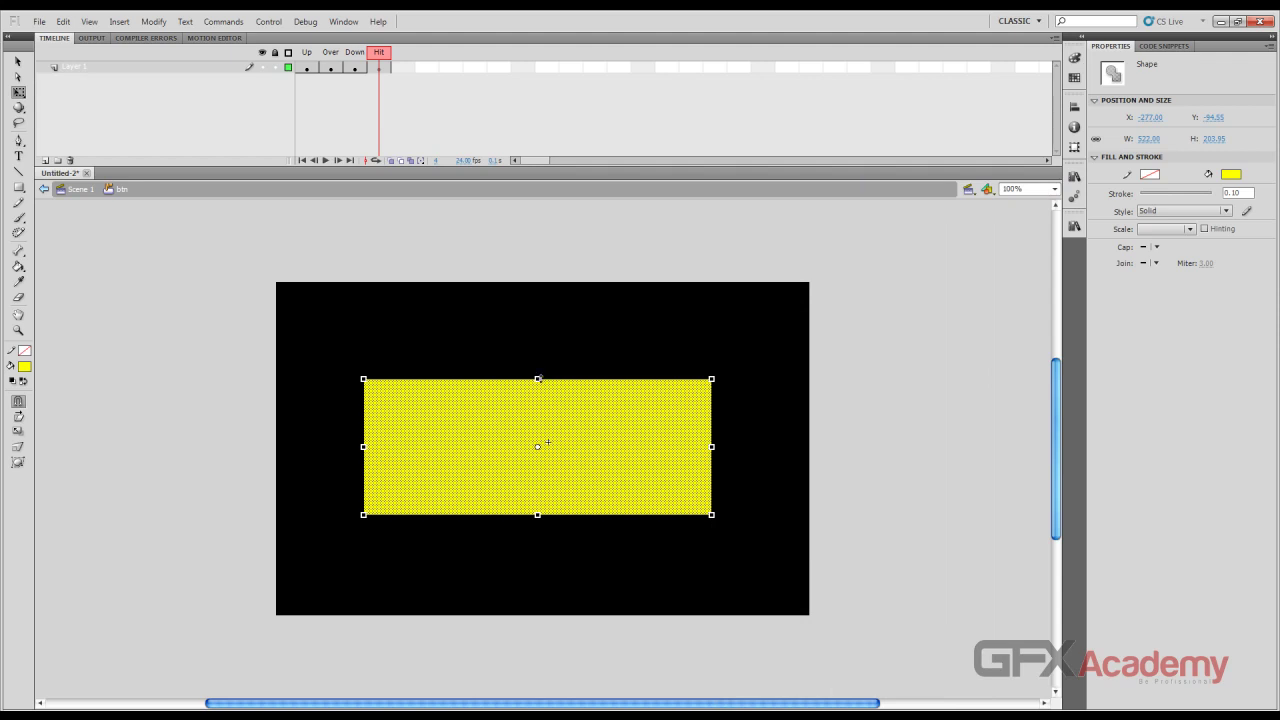
Shrink the yellow Hit rectangle on all four sides to about 421 × 130 px, and compare it with the Over and Down states
{"action": "left_click_drag", "start_coordinate": [538, 379], "coordinate": [538, 403]}
{"action": "left_click_drag", "start_coordinate": [538, 515], "coordinate": [538, 489]}
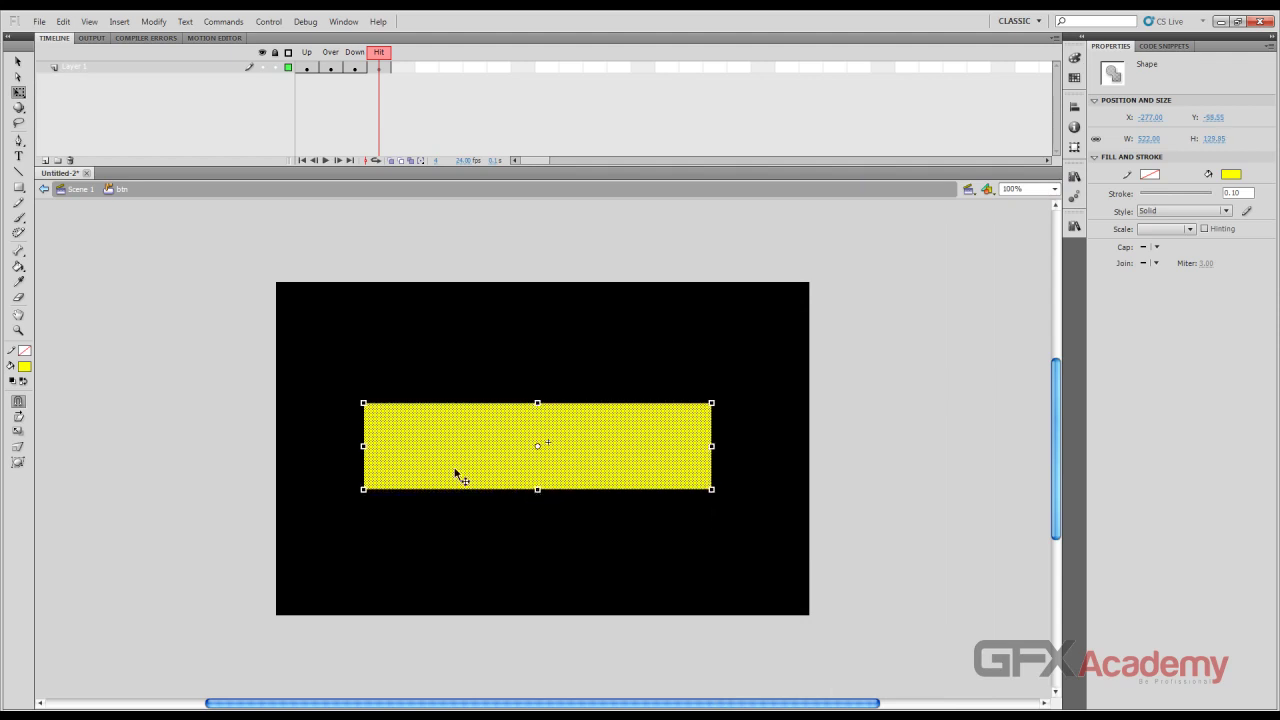
{"action": "left_click_drag", "start_coordinate": [364, 447], "coordinate": [408, 447]}
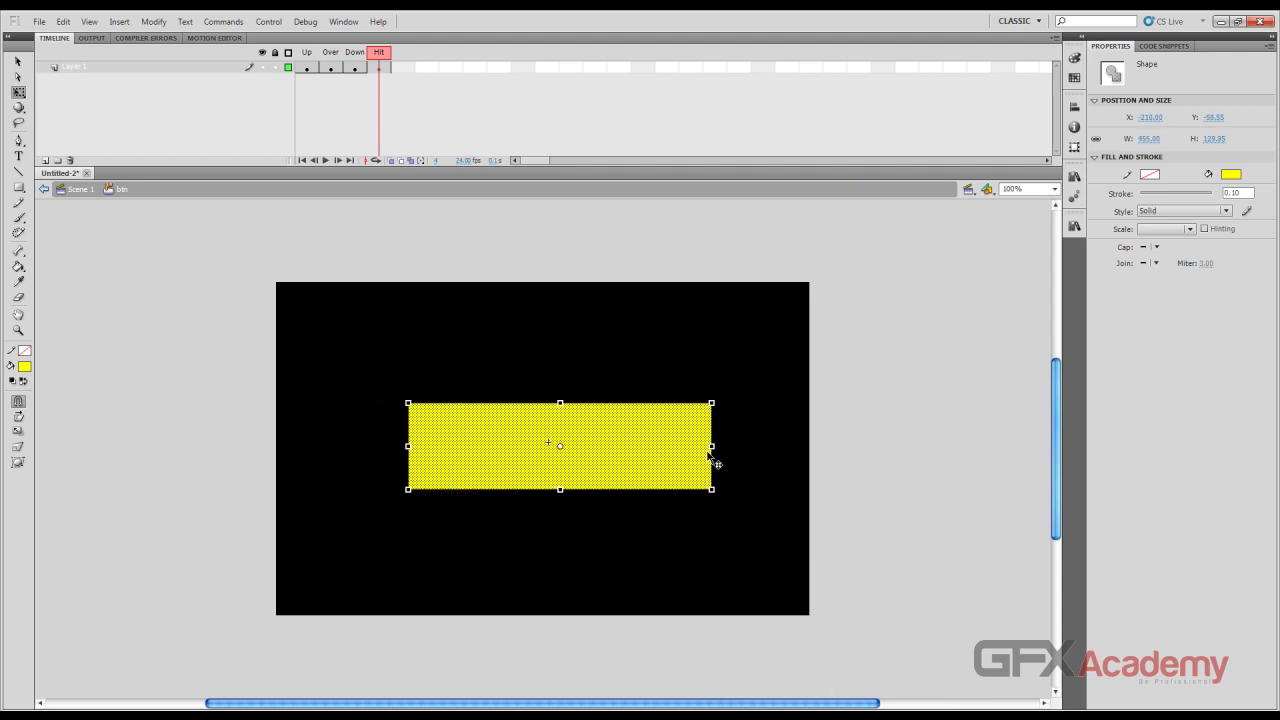
{"action": "left_click_drag", "start_coordinate": [711, 446], "coordinate": [690, 446]}
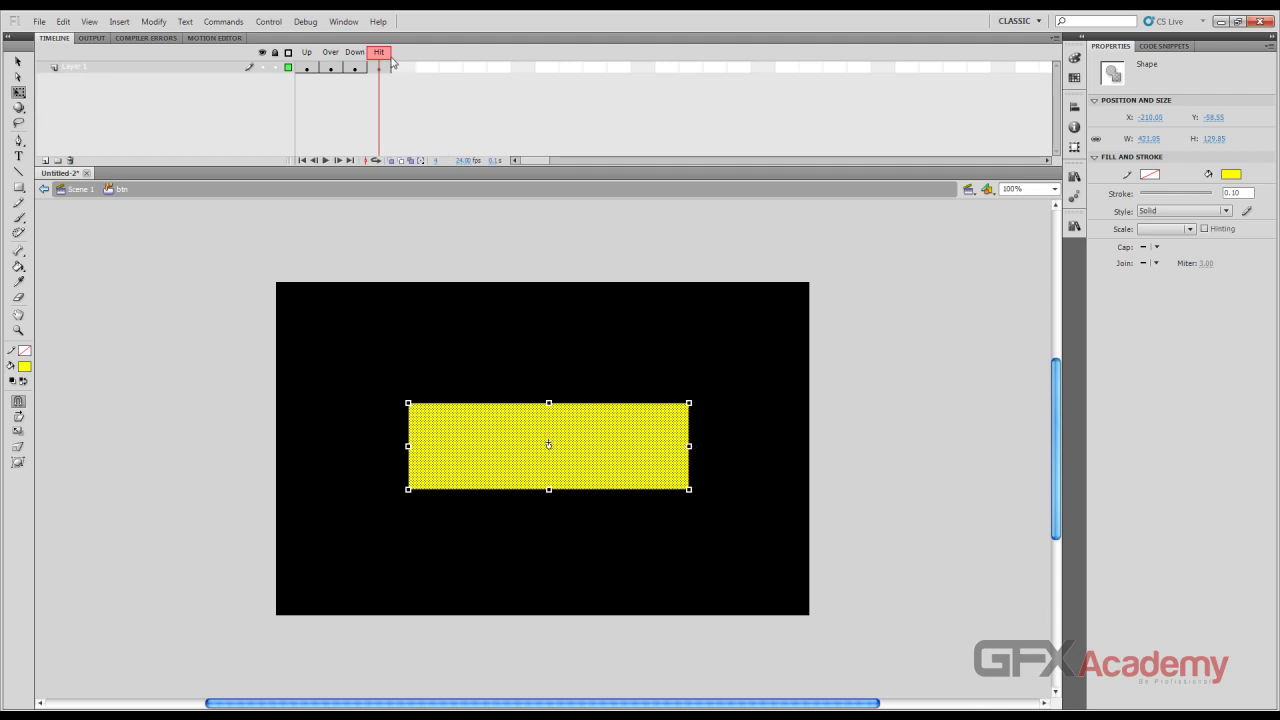
{"action": "left_click", "coordinate": [377, 62]}
{"action": "left_click", "coordinate": [340, 63]}
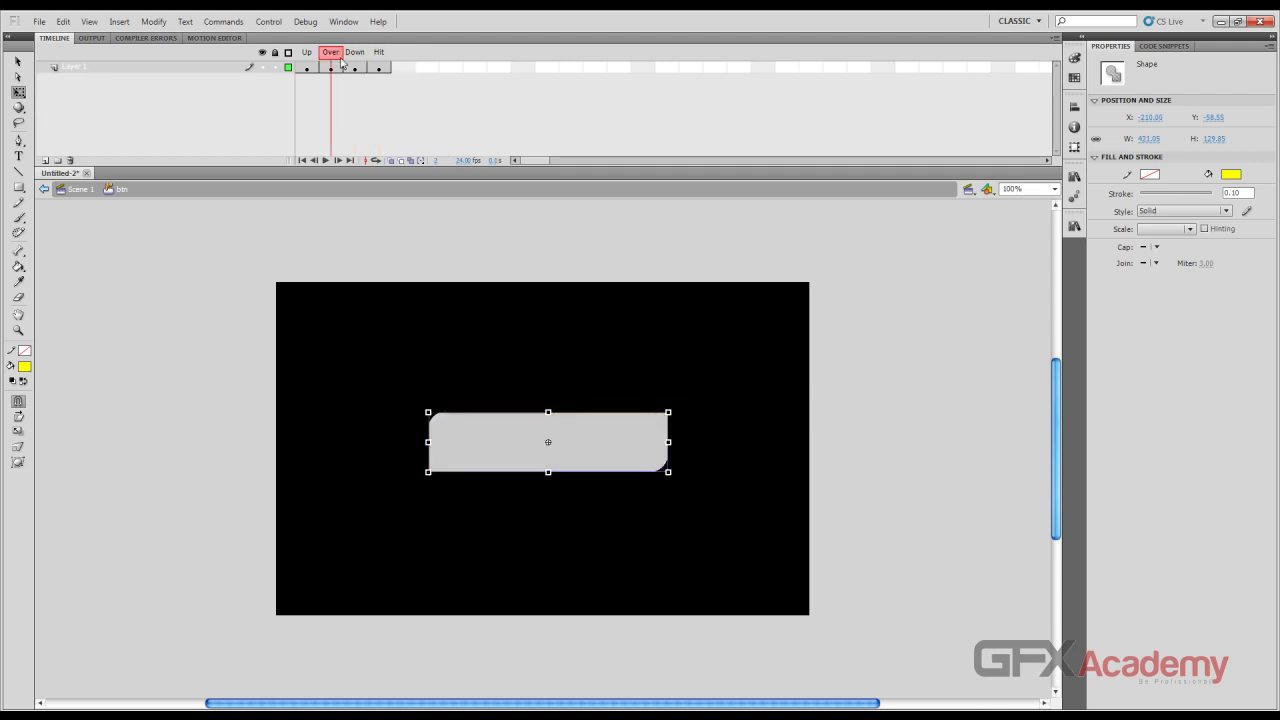
{"action": "left_click", "coordinate": [355, 63]}
{"action": "key", "text": "ctrl+shift+a"}
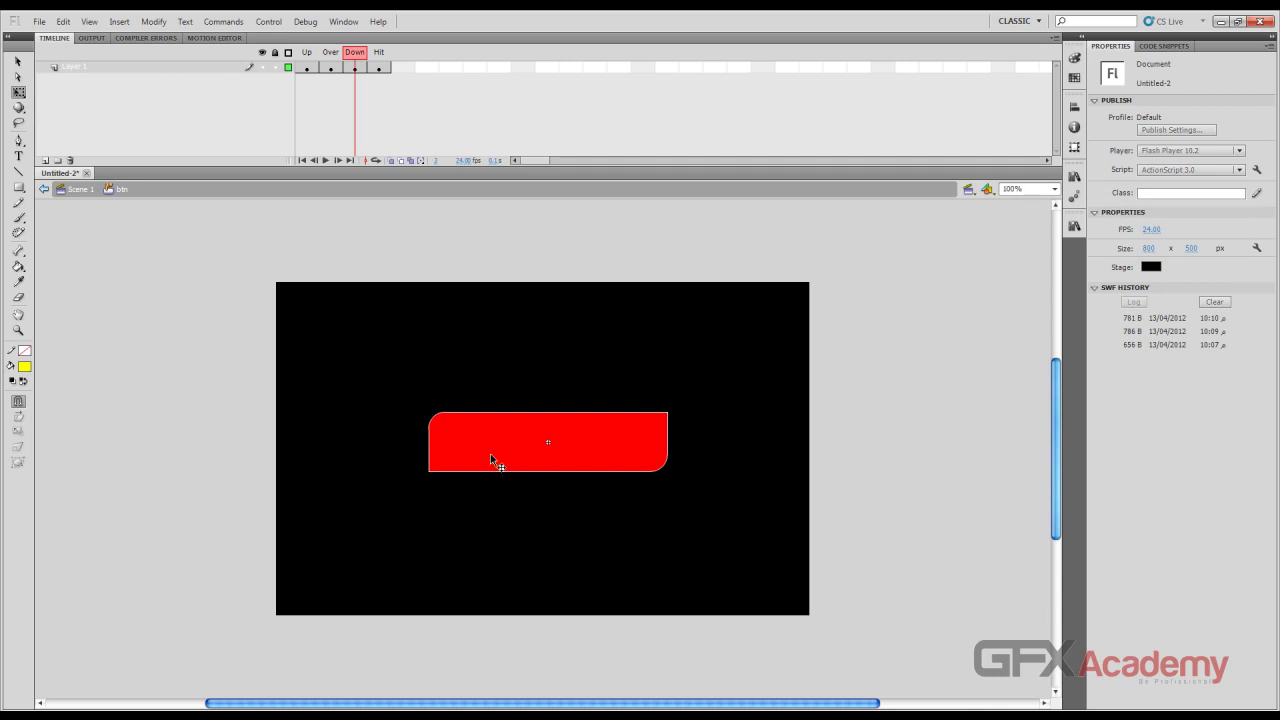
Add a new layer above Layer 1, rename it for the button's text, and go to its Up frame
{"action": "left_click", "coordinate": [44, 160]}
{"action": "double_click", "coordinate": [120, 67]}
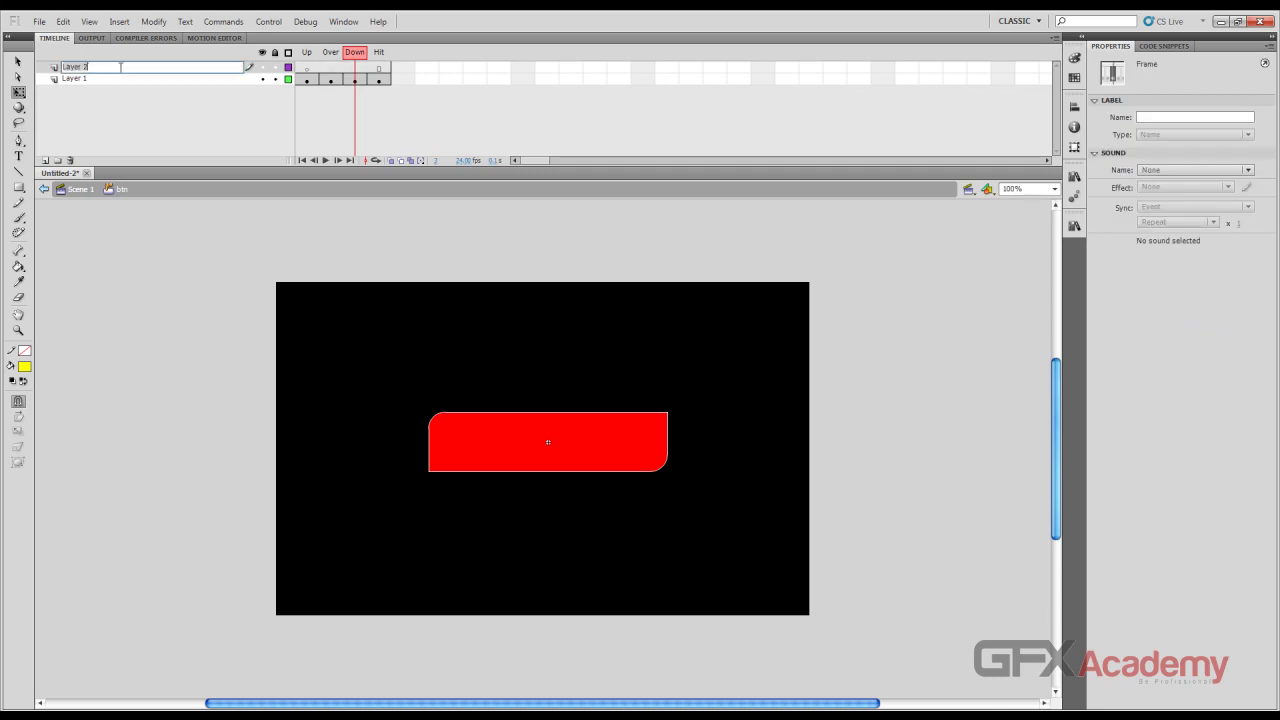
{"action": "type", "text": "btxtex"}
{"action": "key", "text": "Return"}
{"action": "left_click", "coordinate": [306, 78]}
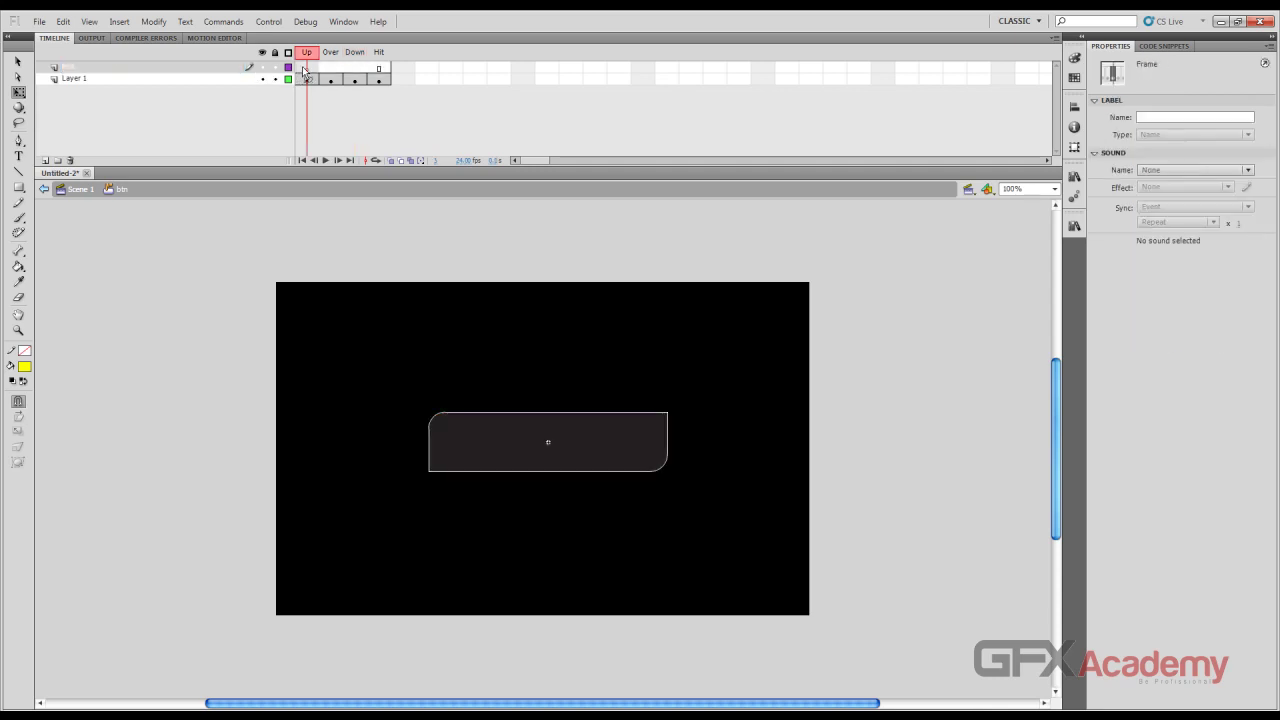
Add the text "GFXacademy" at 26 pt over the button shape in the Up state
{"action": "left_click", "coordinate": [19, 156]}
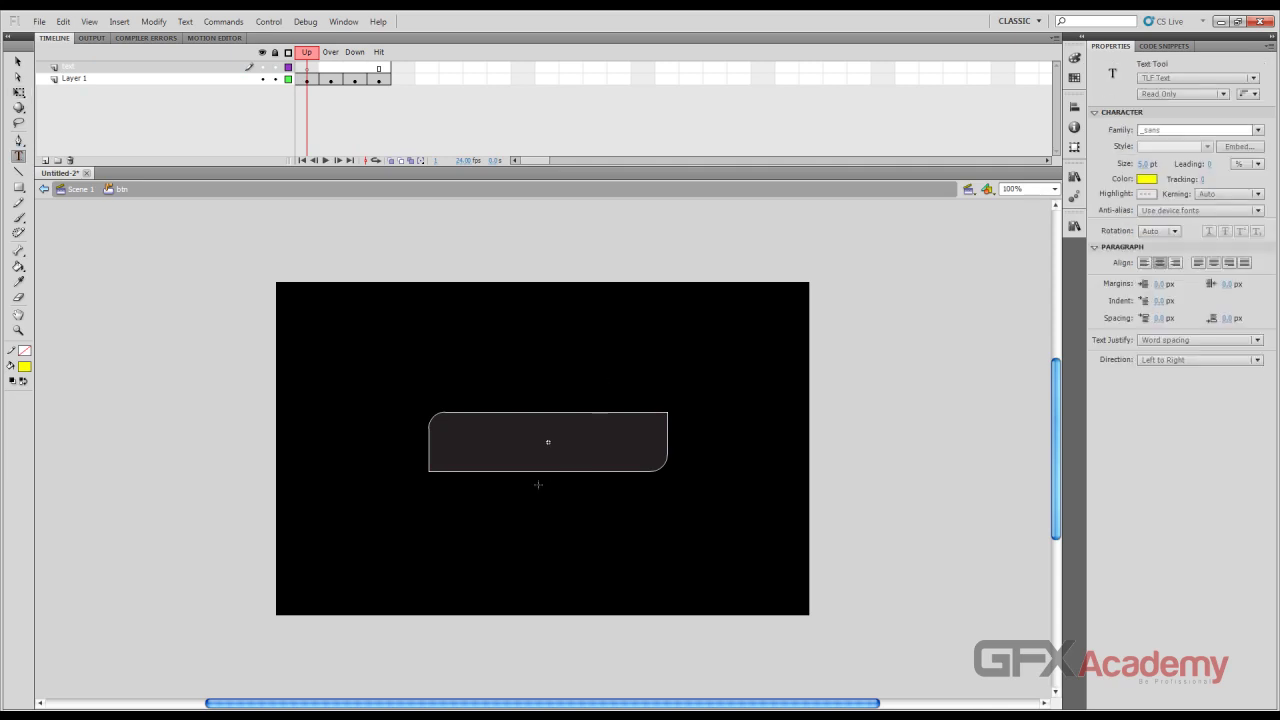
{"action": "left_click", "coordinate": [468, 446]}
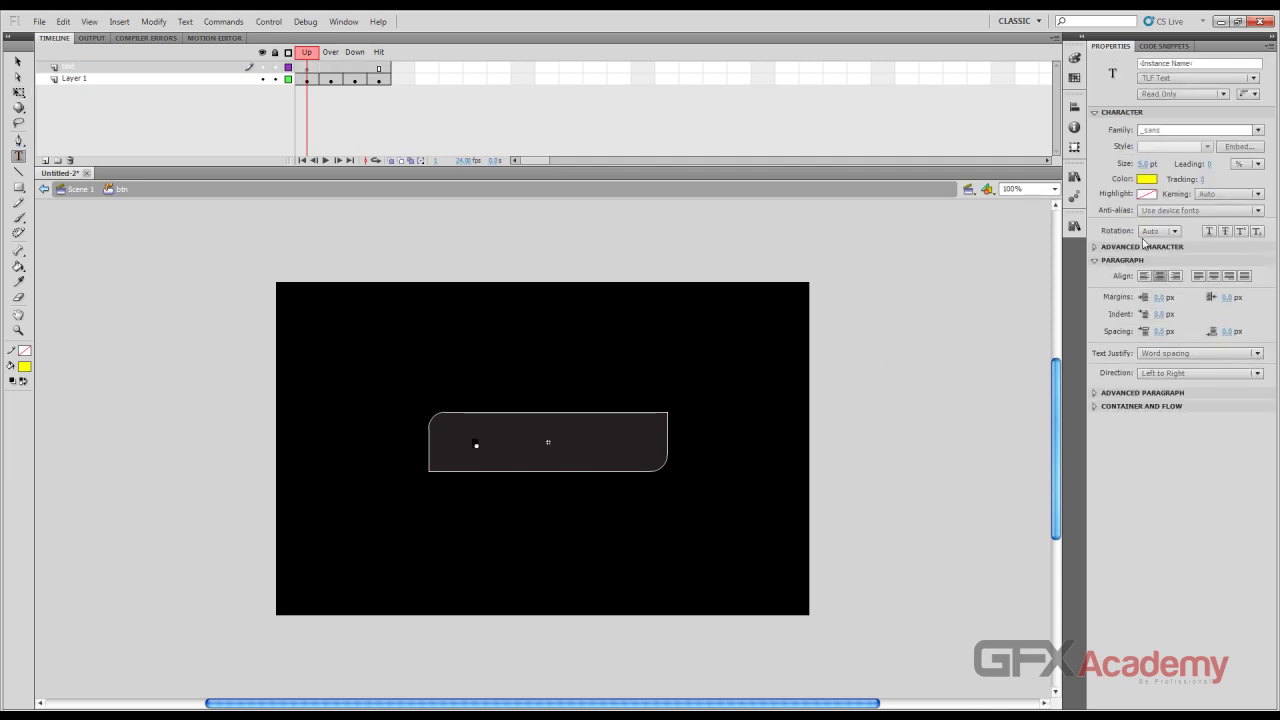
{"action": "left_click_drag", "start_coordinate": [1143, 164], "coordinate": [1145, 170]}
{"action": "left_click", "coordinate": [1146, 164]}
{"action": "key", "text": "Return"}
{"action": "type", "text": "GFX"}
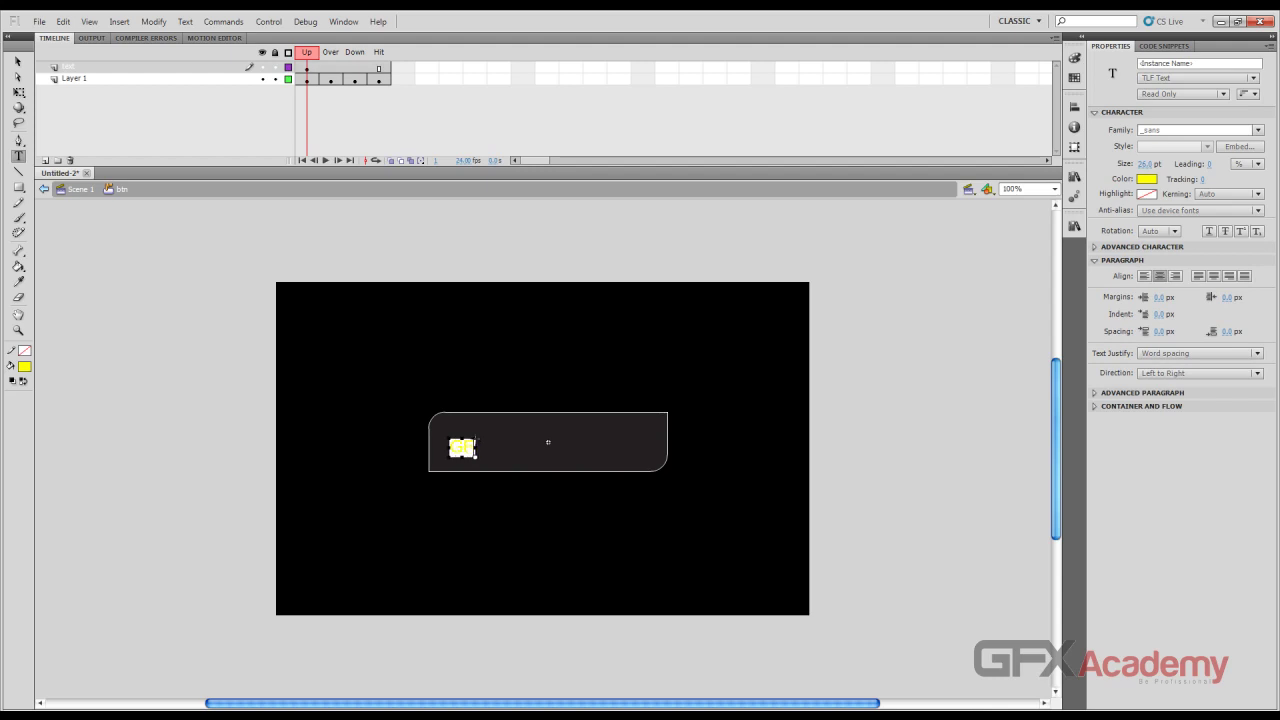
{"action": "type", "text": "aca"}
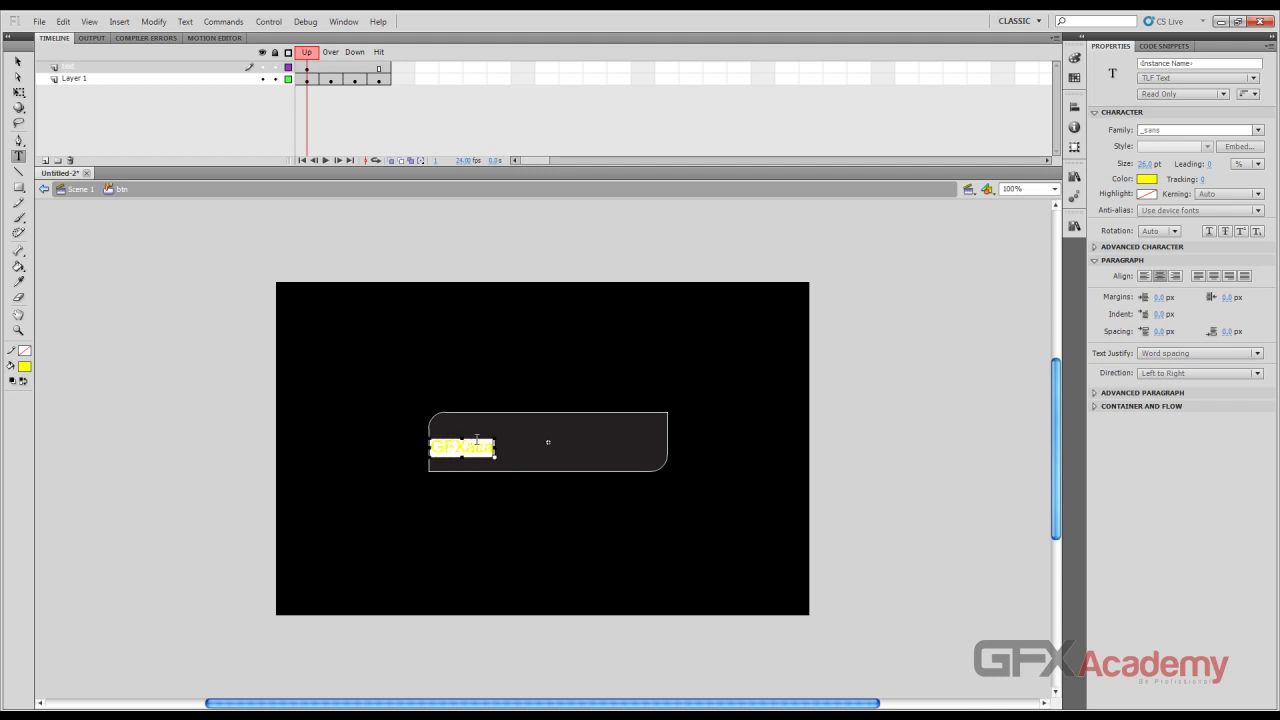
{"action": "type", "text": "demy"}
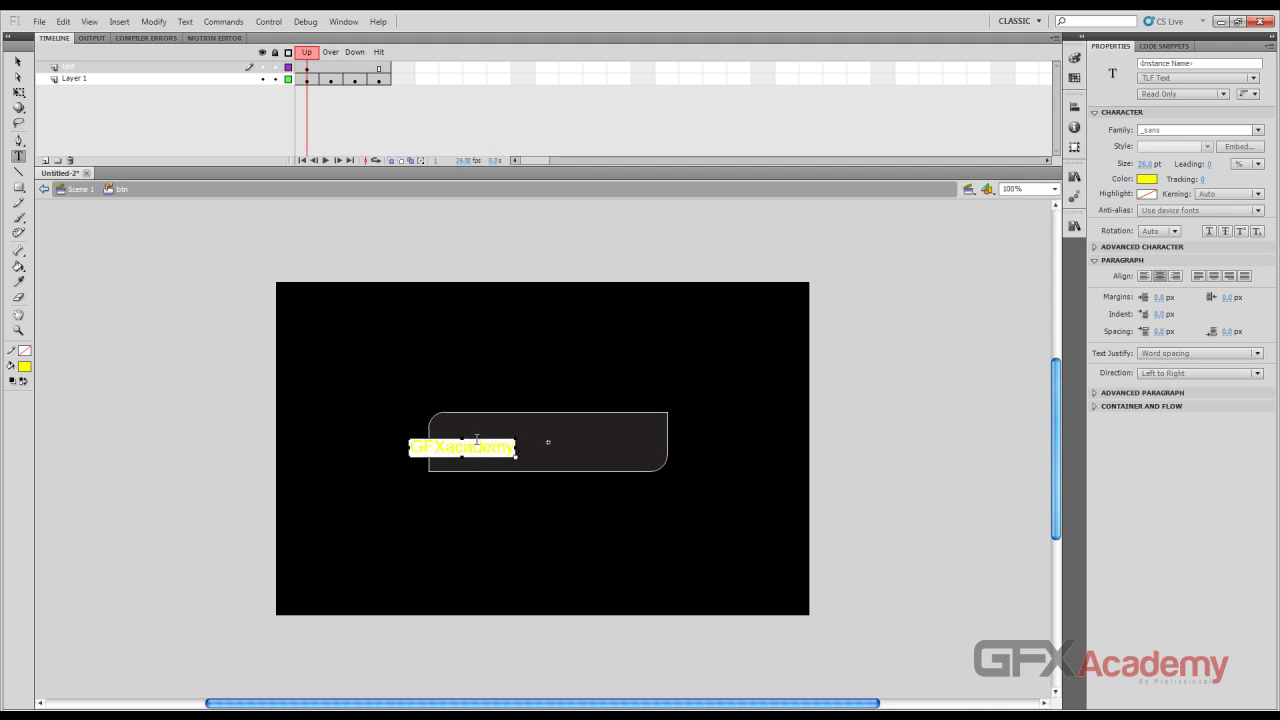
Move the GFXacademy text inside the button shape and change its font to Impact
{"action": "left_click", "coordinate": [18, 62]}
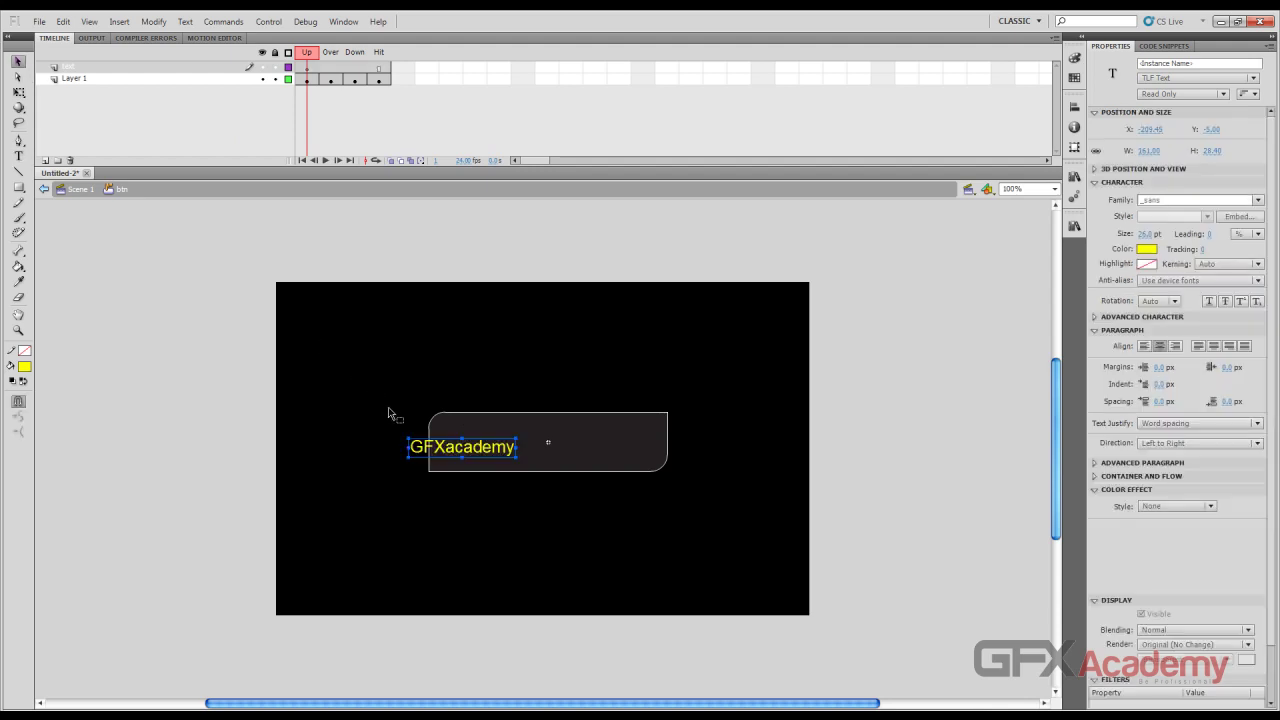
{"action": "left_click_drag", "start_coordinate": [454, 450], "coordinate": [492, 457]}
{"action": "left_click", "coordinate": [1190, 202]}
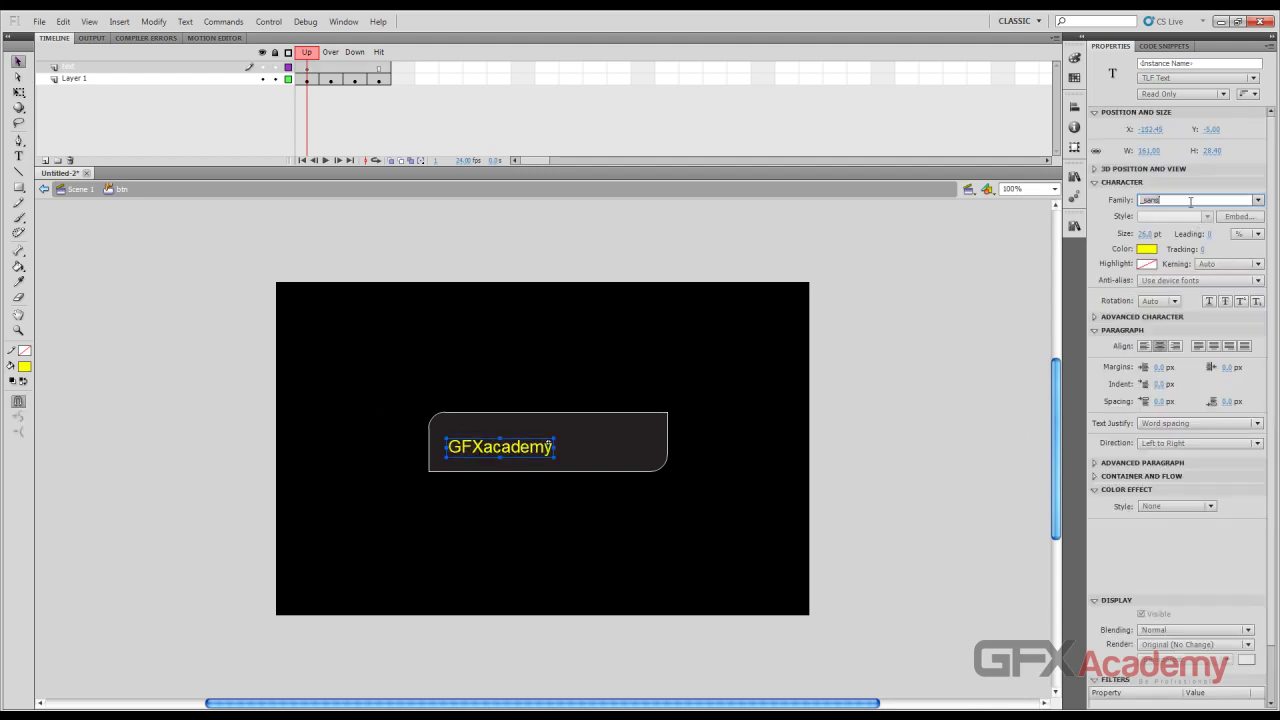
{"action": "type", "text": "Impact"}
{"action": "key", "text": "Return"}
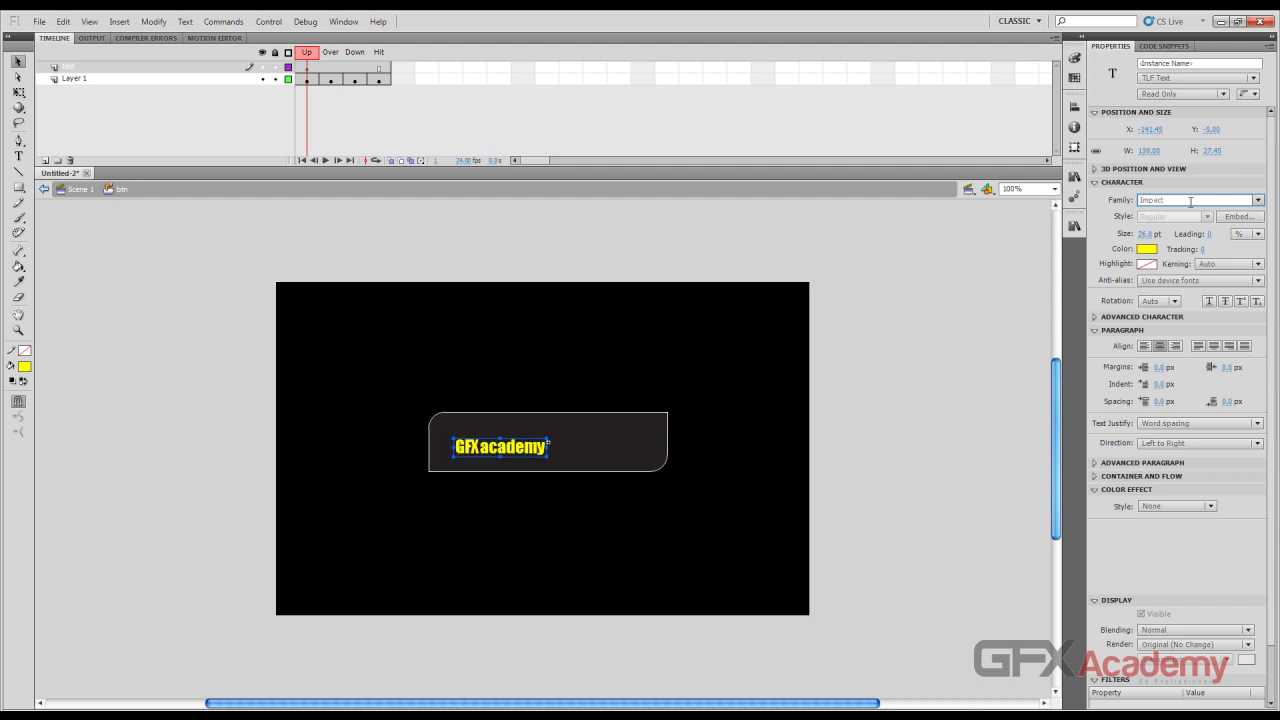
Try text sizes of 46 and 71 pt, move the text over the button, and set its size to 62 pt
{"action": "left_click", "coordinate": [1147, 234]}
{"action": "type", "text": "46"}
{"action": "key", "text": "Return"}
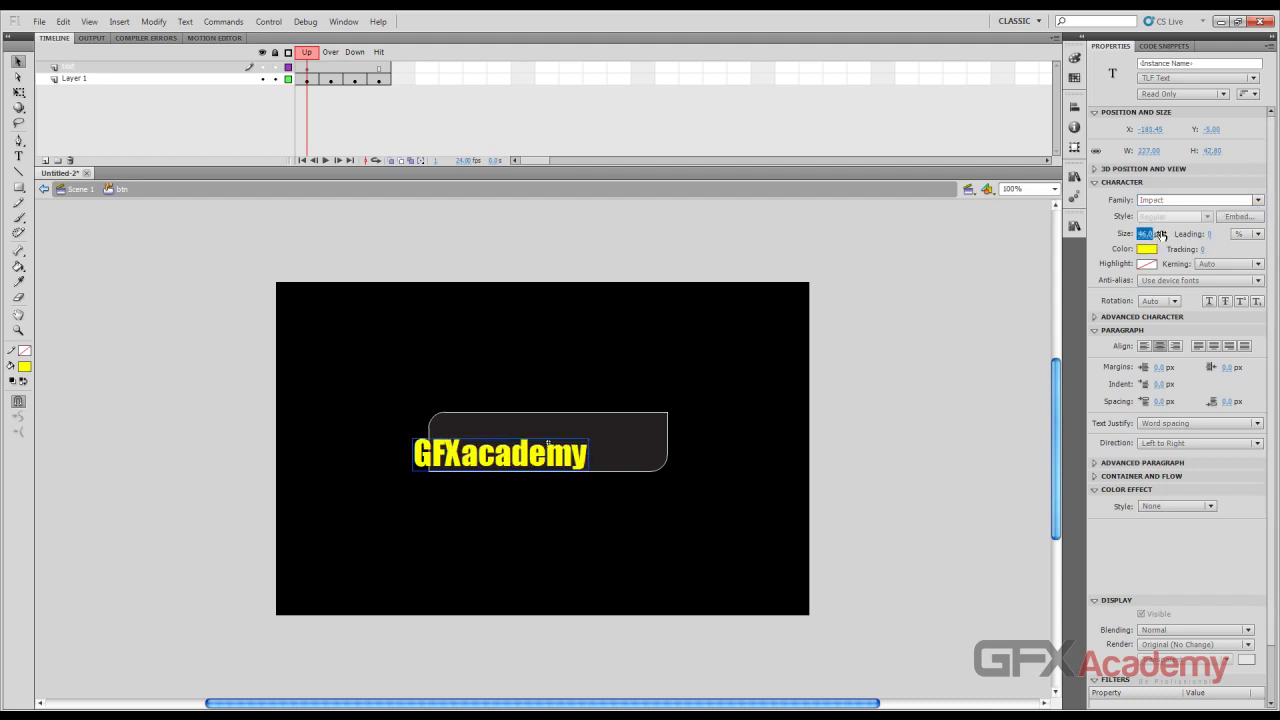
{"action": "left_click_drag", "start_coordinate": [1160, 234], "coordinate": [1173, 233]}
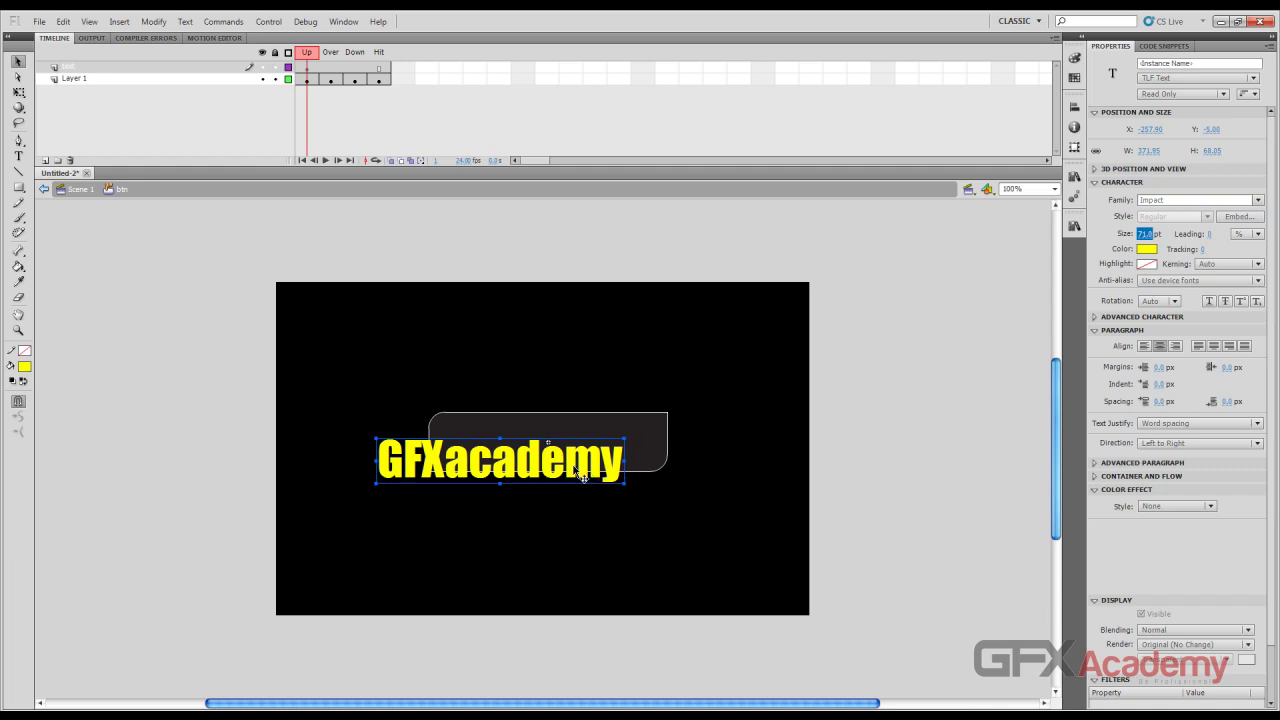
{"action": "left_click_drag", "start_coordinate": [583, 478], "coordinate": [632, 458]}
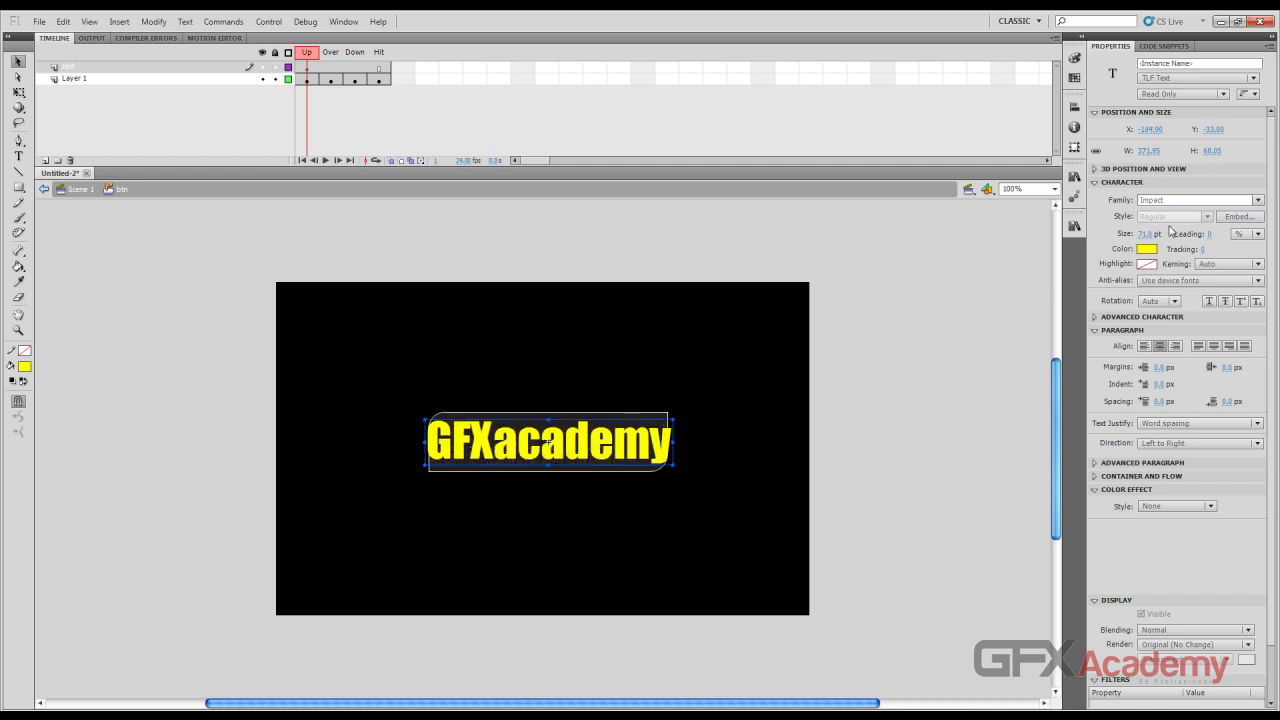
{"action": "left_click_drag", "start_coordinate": [1146, 233], "coordinate": [1143, 236]}
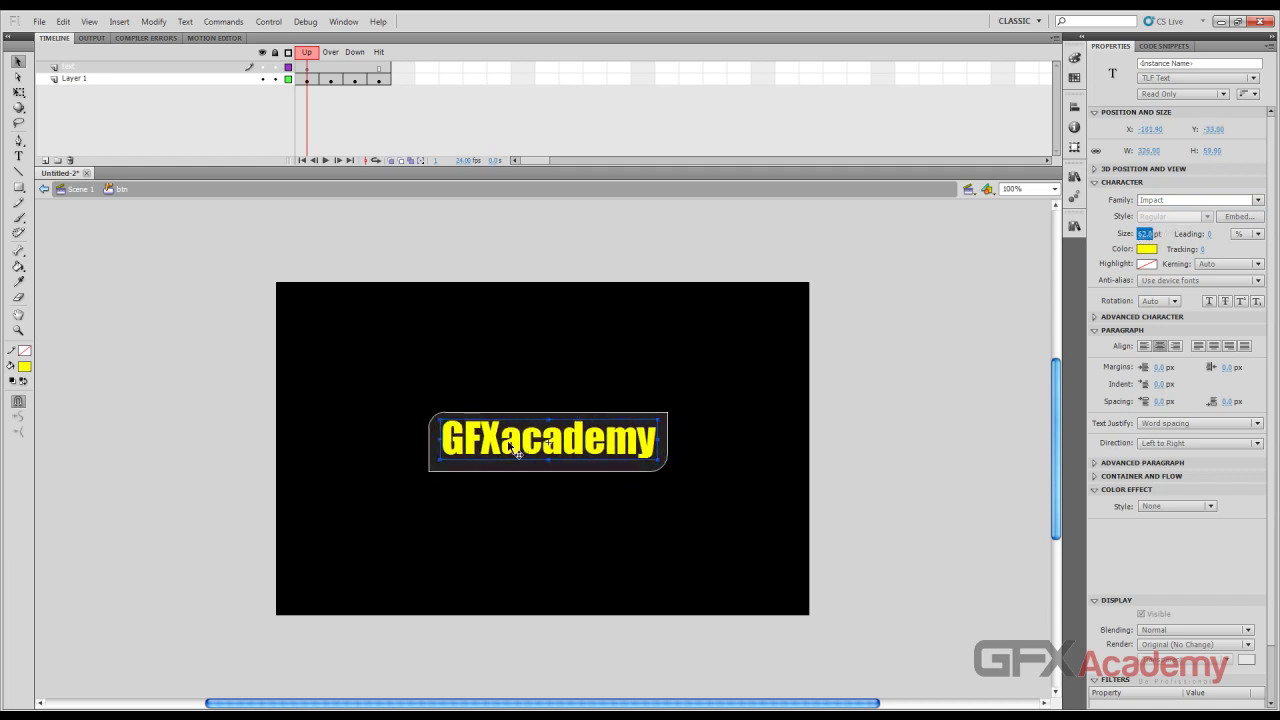
Shift the text vertically to Y -28 to centre it in the button, and colour it white
{"action": "left_click_drag", "start_coordinate": [511, 448], "coordinate": [503, 449]}
{"action": "key", "text": "ctrl+z"}
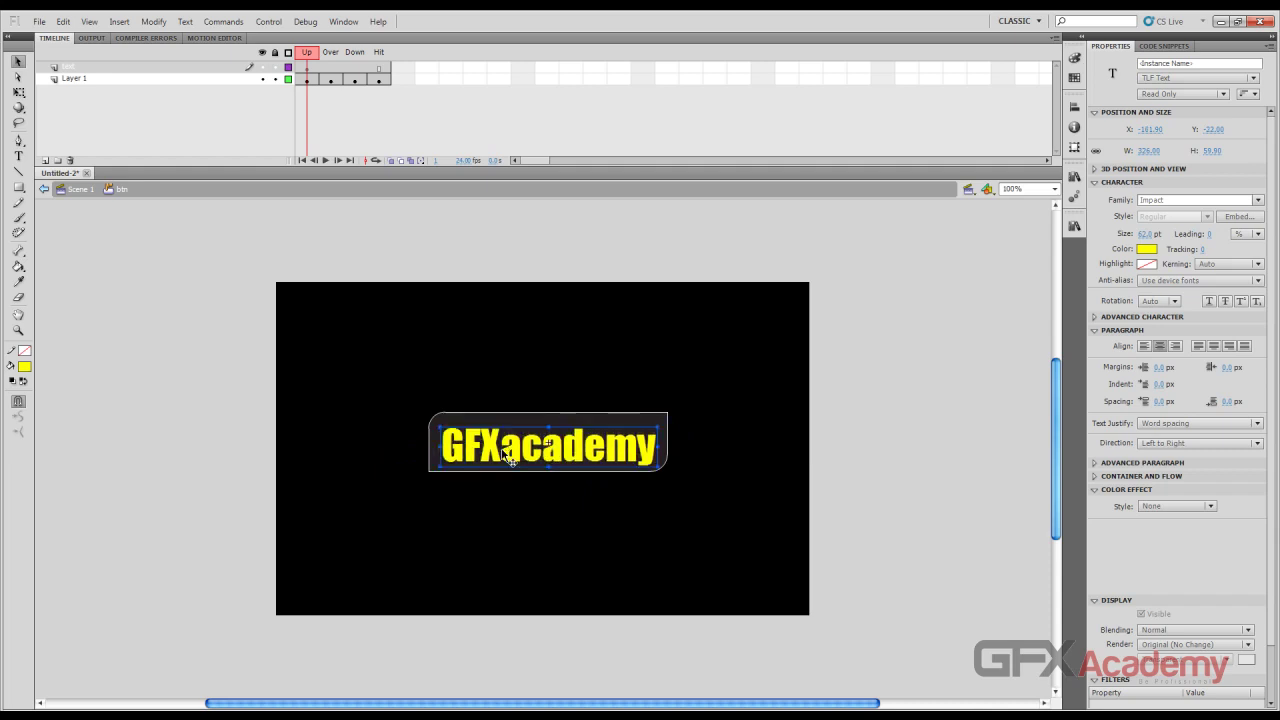
{"action": "key", "text": "Up"}
{"action": "key", "text": "Up"}
{"action": "key", "text": "Up"}
{"action": "key", "text": "Up"}
{"action": "key", "text": "Up"}
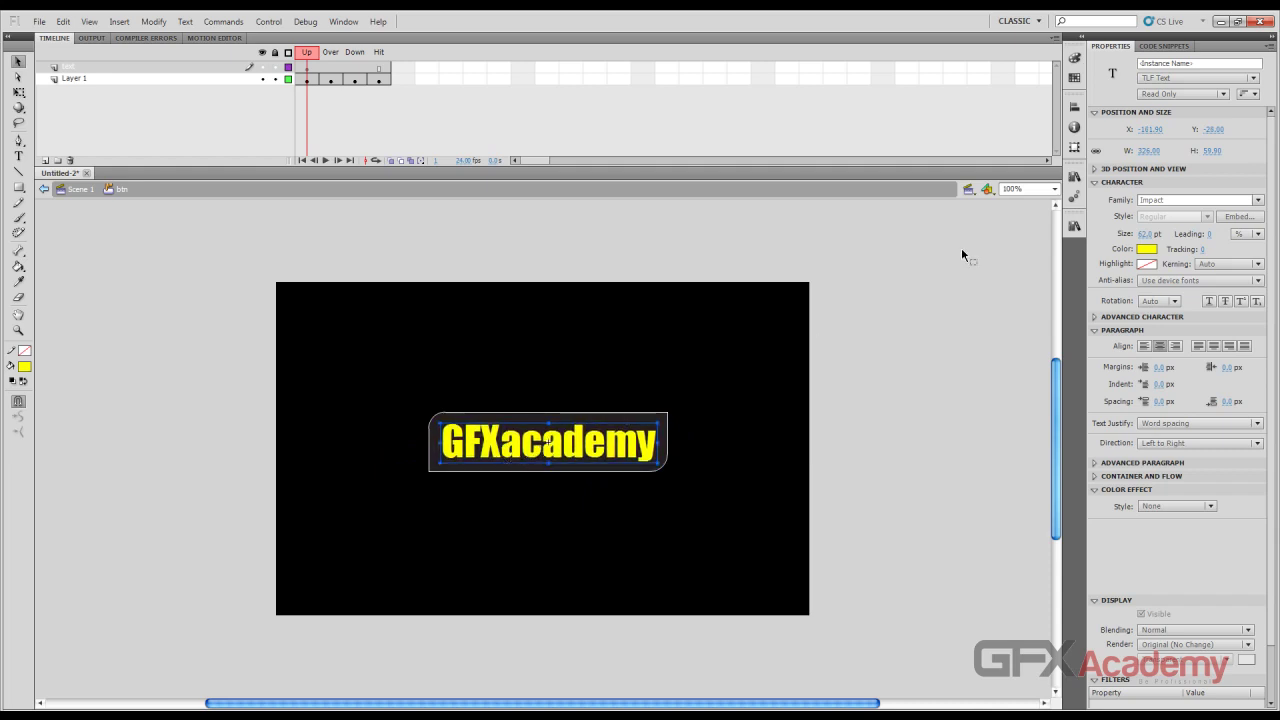
{"action": "left_click", "coordinate": [1147, 249]}
{"action": "left_click", "coordinate": [1085, 321]}
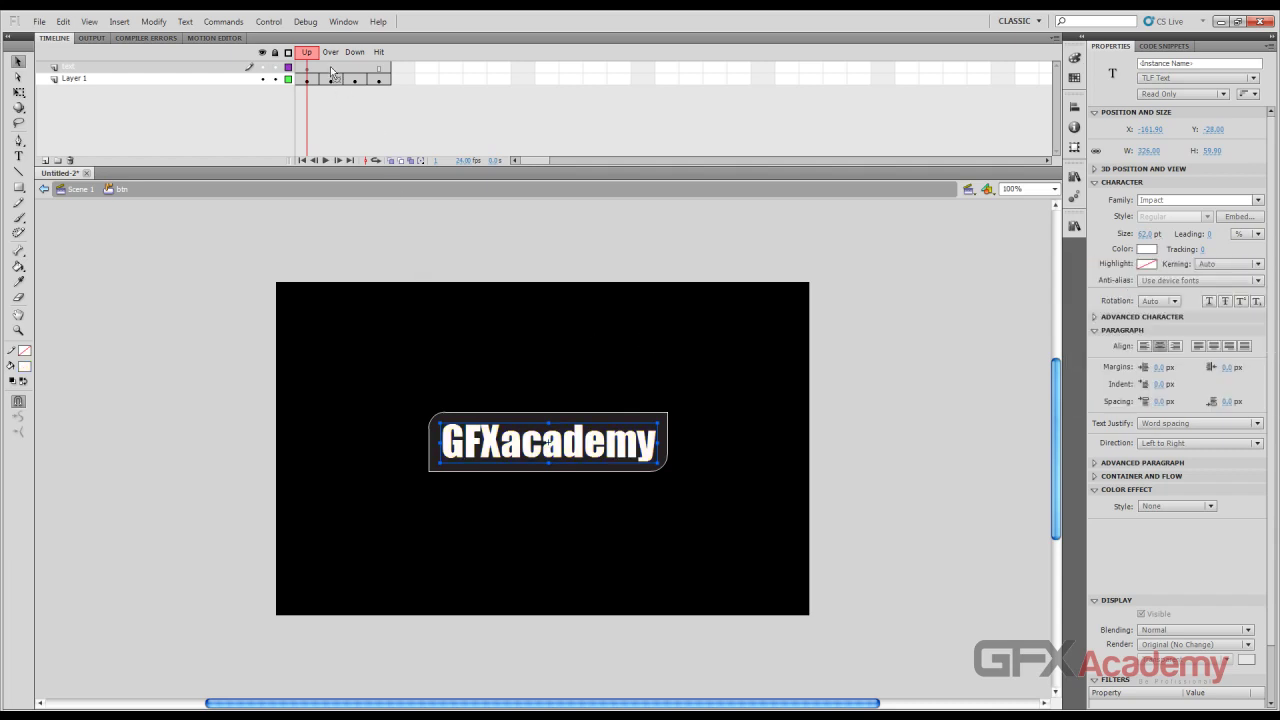
Insert a keyframe in the text layer's Over frame and recolour its text, trying black before choosing dark grey
{"action": "mouse_move", "coordinate": [307, 55]}
{"action": "left_mouse_down"}
{"action": "mouse_move", "coordinate": [379, 55]}
{"action": "mouse_move", "coordinate": [312, 62]}
{"action": "left_mouse_up"}
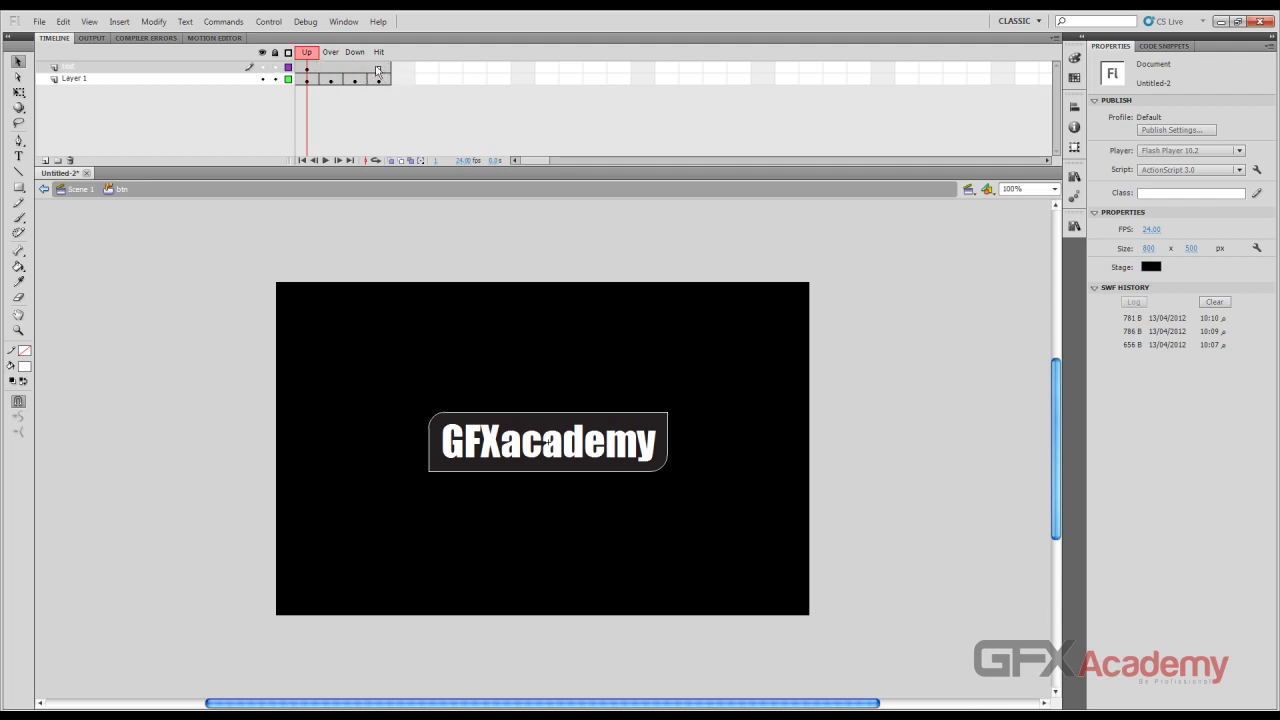
{"action": "mouse_move", "coordinate": [307, 53]}
{"action": "left_mouse_down"}
{"action": "mouse_move", "coordinate": [379, 57]}
{"action": "mouse_move", "coordinate": [308, 58]}
{"action": "left_mouse_up"}
{"action": "left_click", "coordinate": [333, 66]}
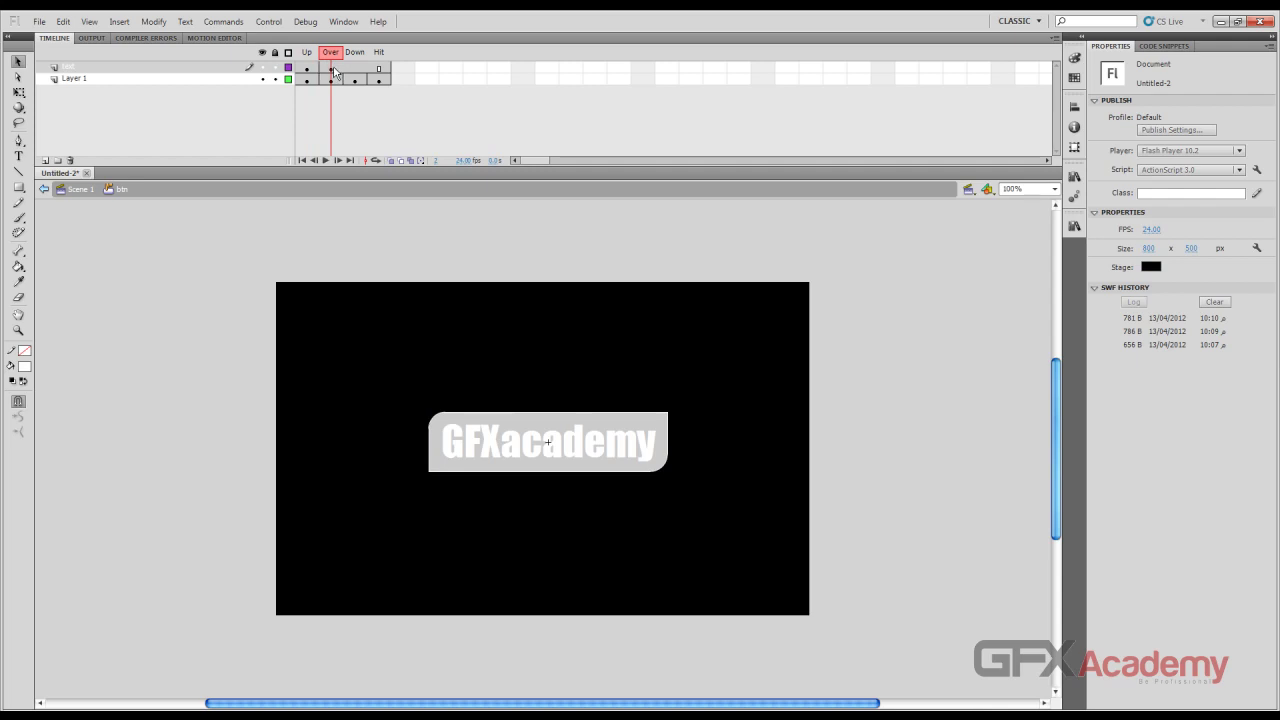
{"action": "left_click", "coordinate": [511, 443]}
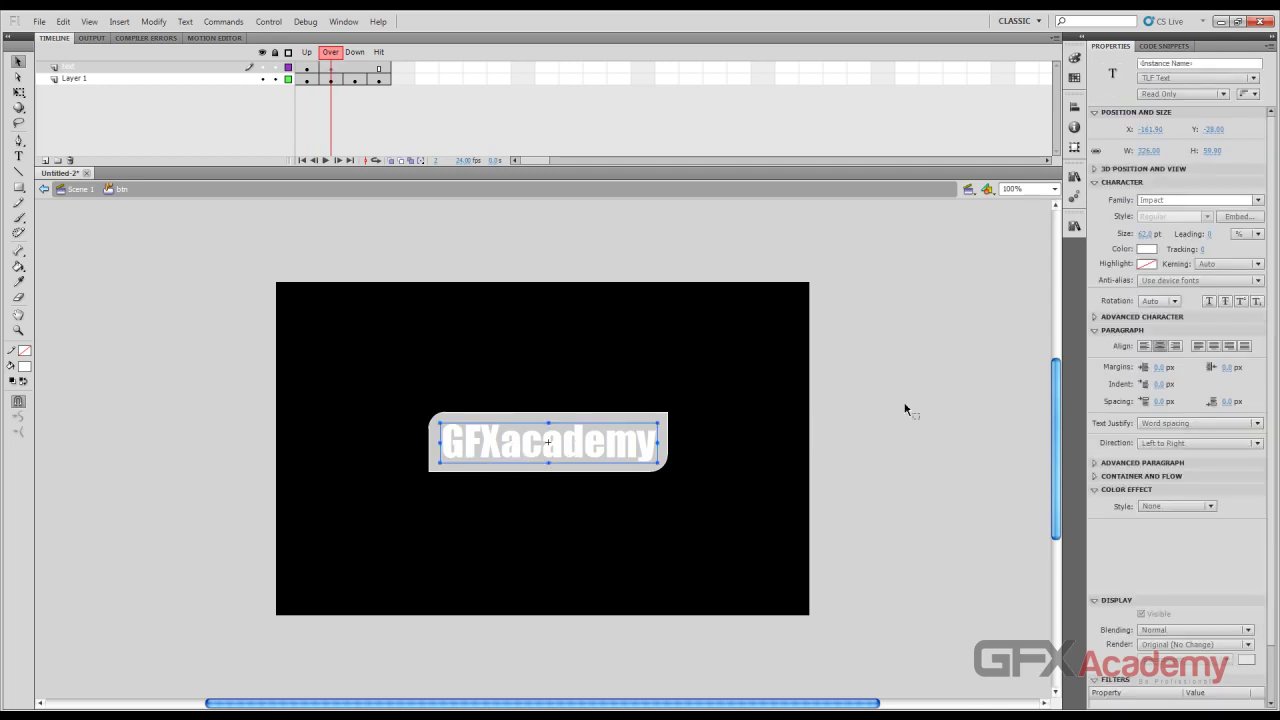
{"action": "left_click", "coordinate": [1147, 249]}
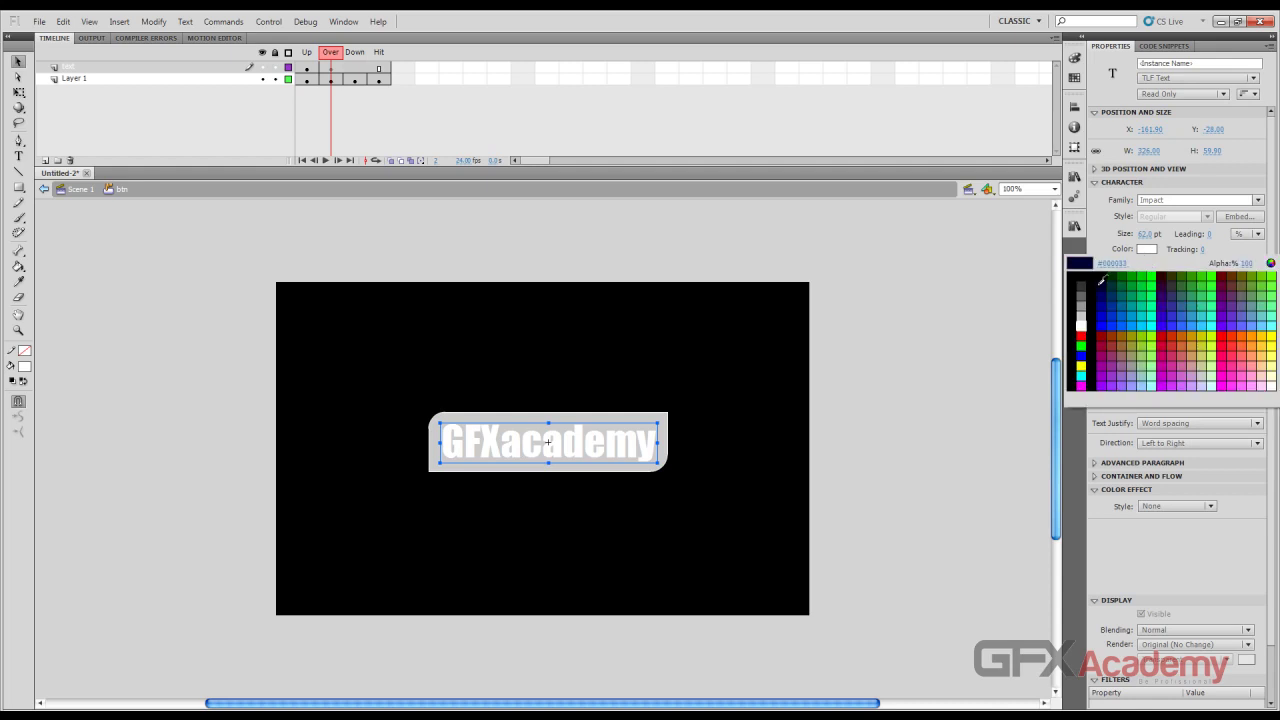
{"action": "left_click", "coordinate": [1087, 272]}
{"action": "left_click", "coordinate": [1147, 249]}
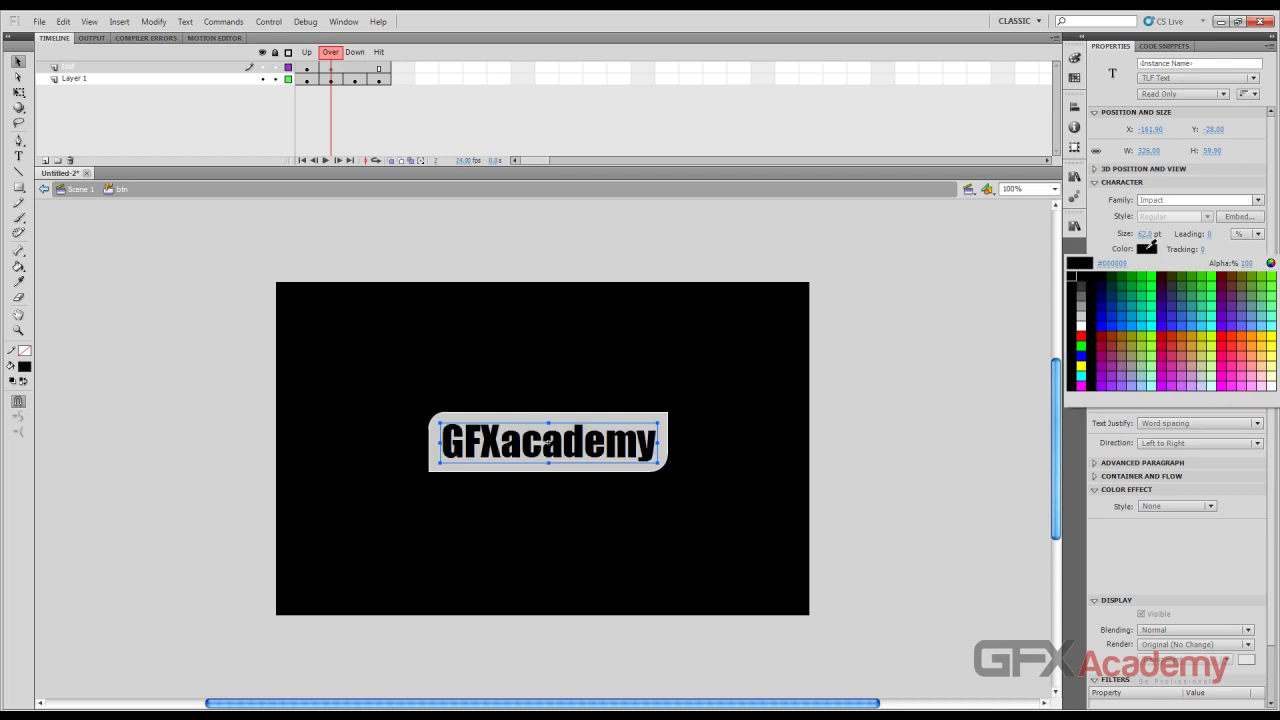
{"action": "left_click", "coordinate": [1084, 286]}
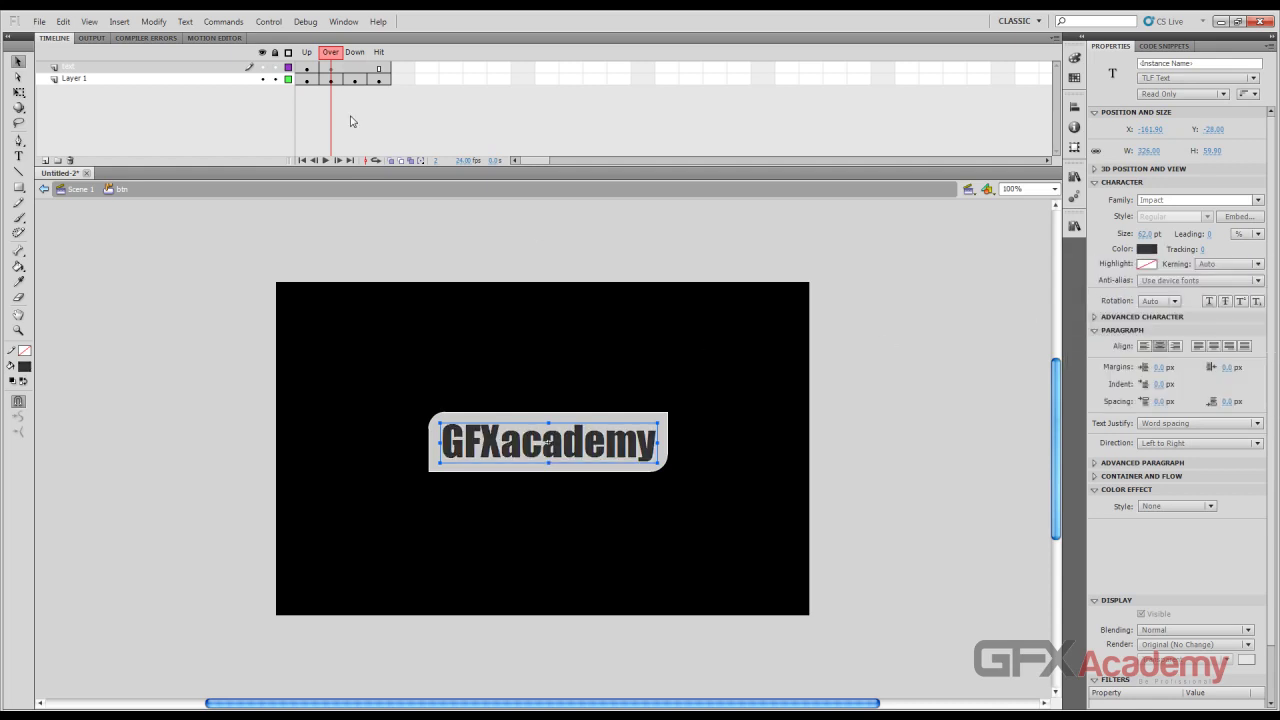
Compare the text across the Up and Over states, and check how it appears in the Down and Hit frames
{"action": "left_click", "coordinate": [313, 62]}
{"action": "left_click", "coordinate": [330, 62]}
{"action": "left_click", "coordinate": [311, 62]}
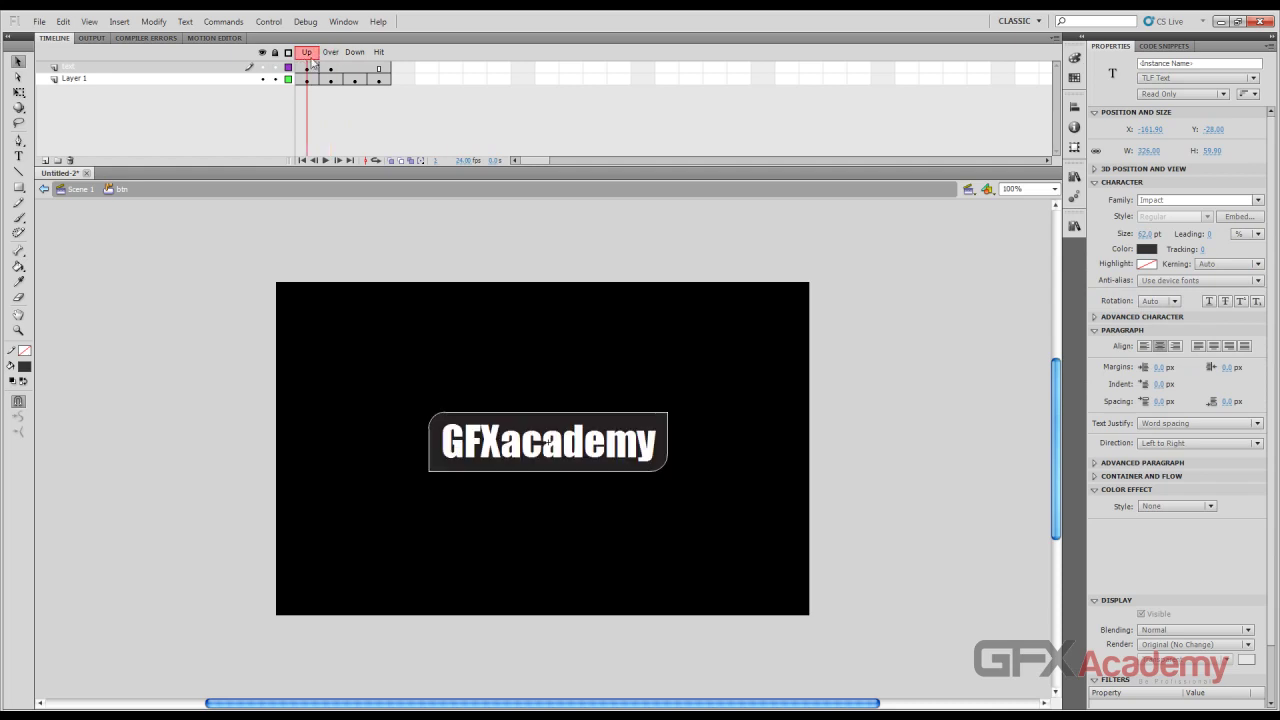
{"action": "left_click", "coordinate": [330, 62]}
{"action": "left_click", "coordinate": [311, 62]}
{"action": "left_click", "coordinate": [330, 62]}
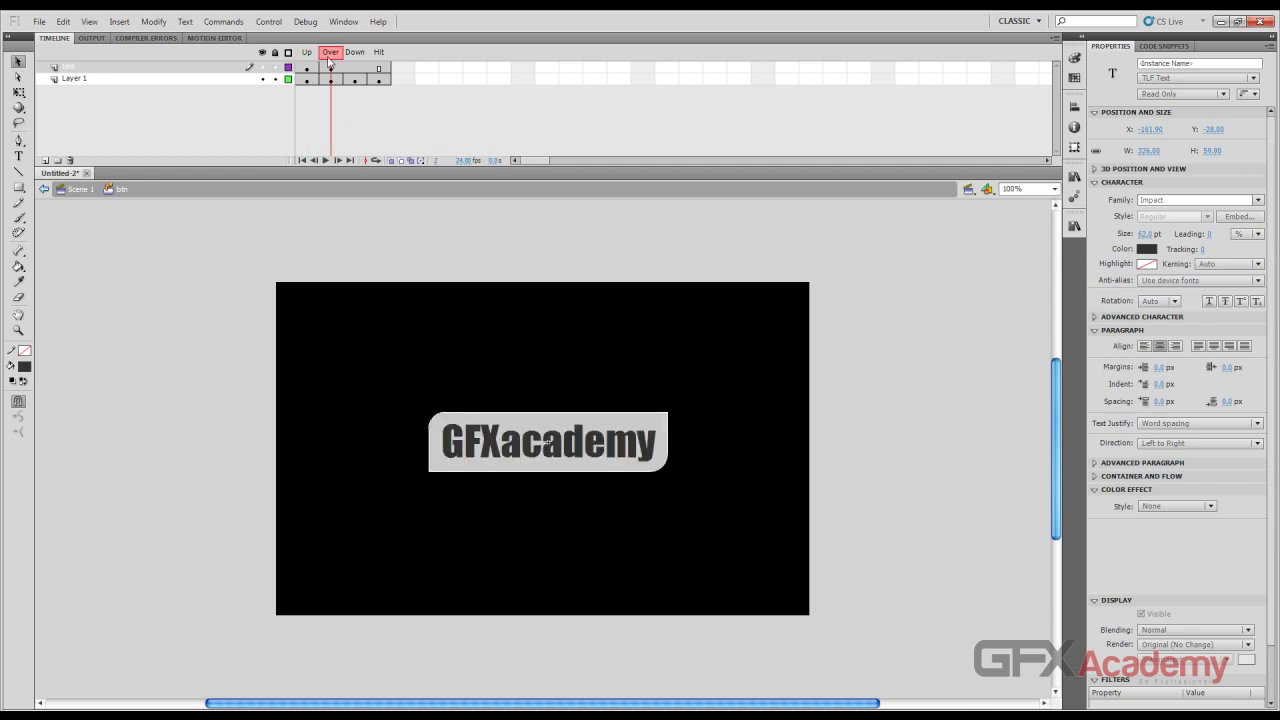
{"action": "left_click", "coordinate": [355, 66]}
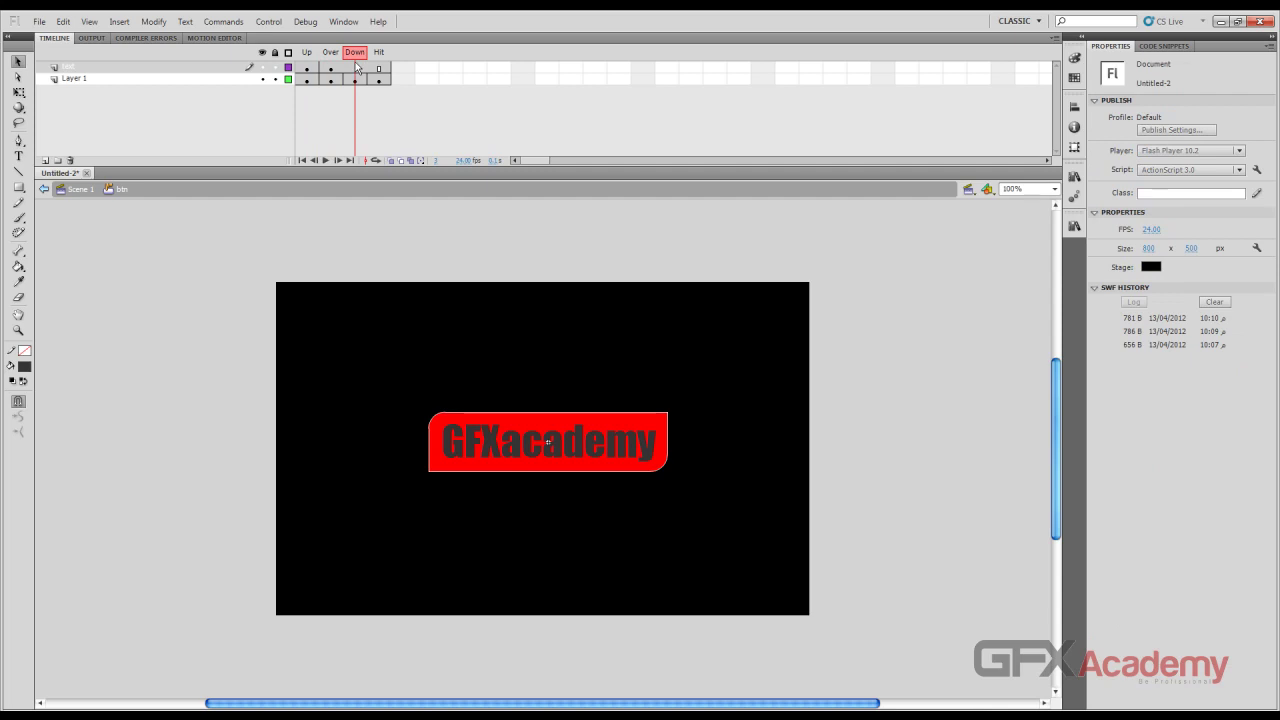
{"action": "left_click", "coordinate": [589, 445]}
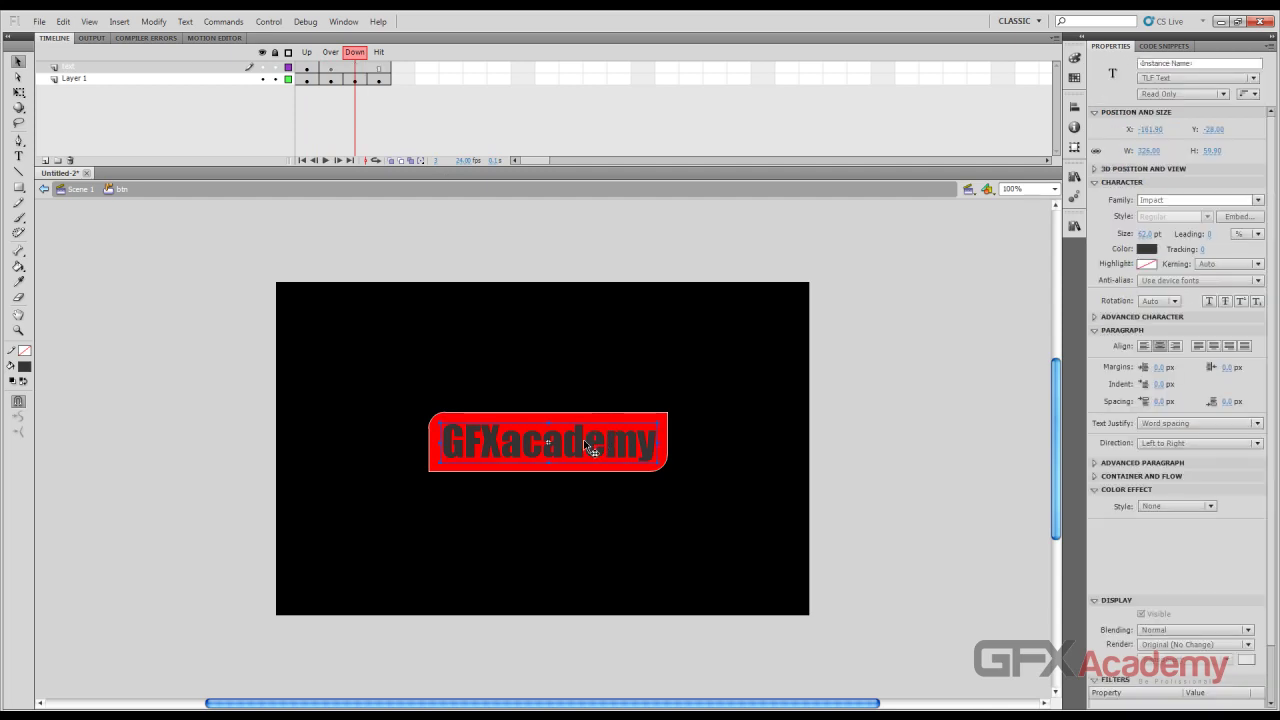
{"action": "key", "text": "period"}
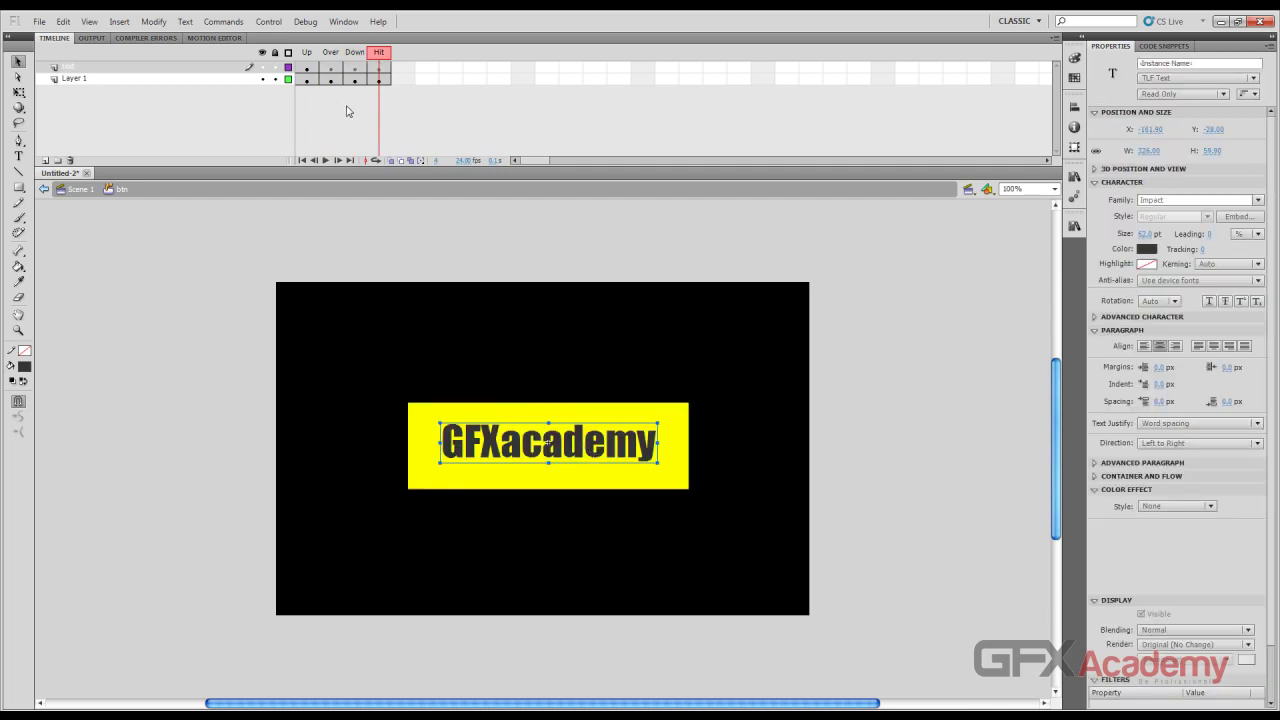
{"action": "key", "text": "comma"}
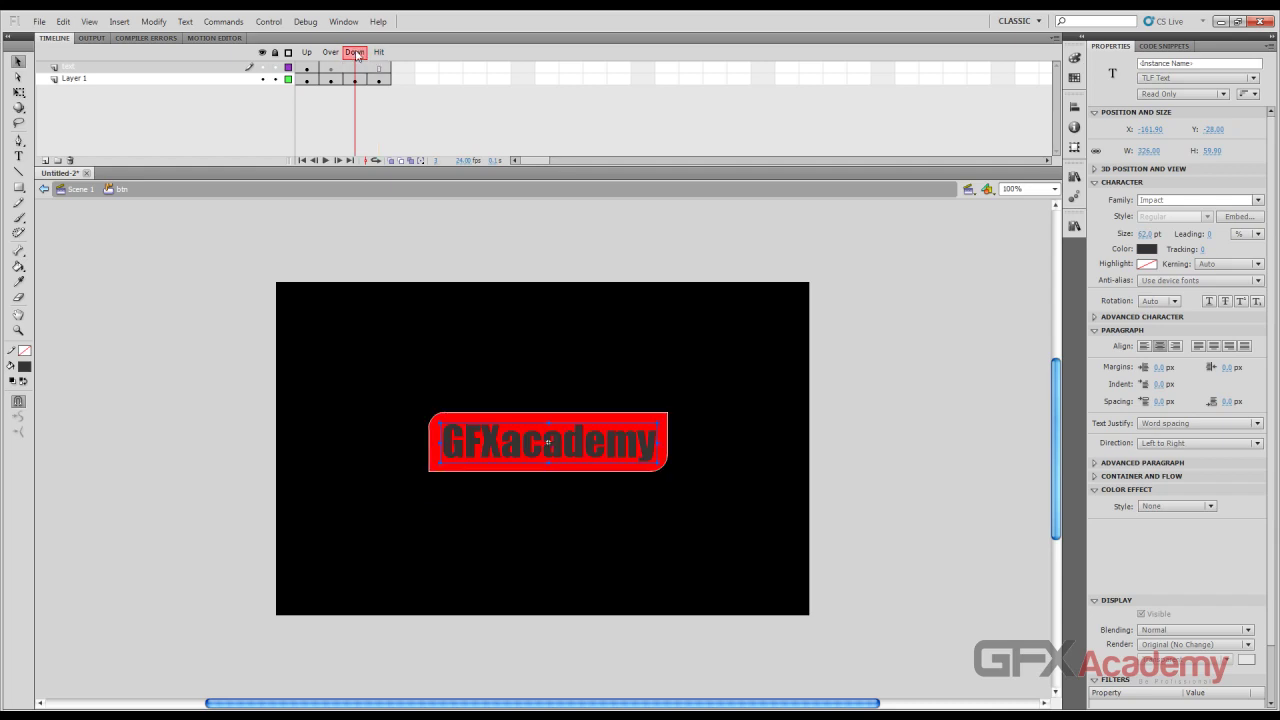
{"action": "left_click", "coordinate": [335, 55]}
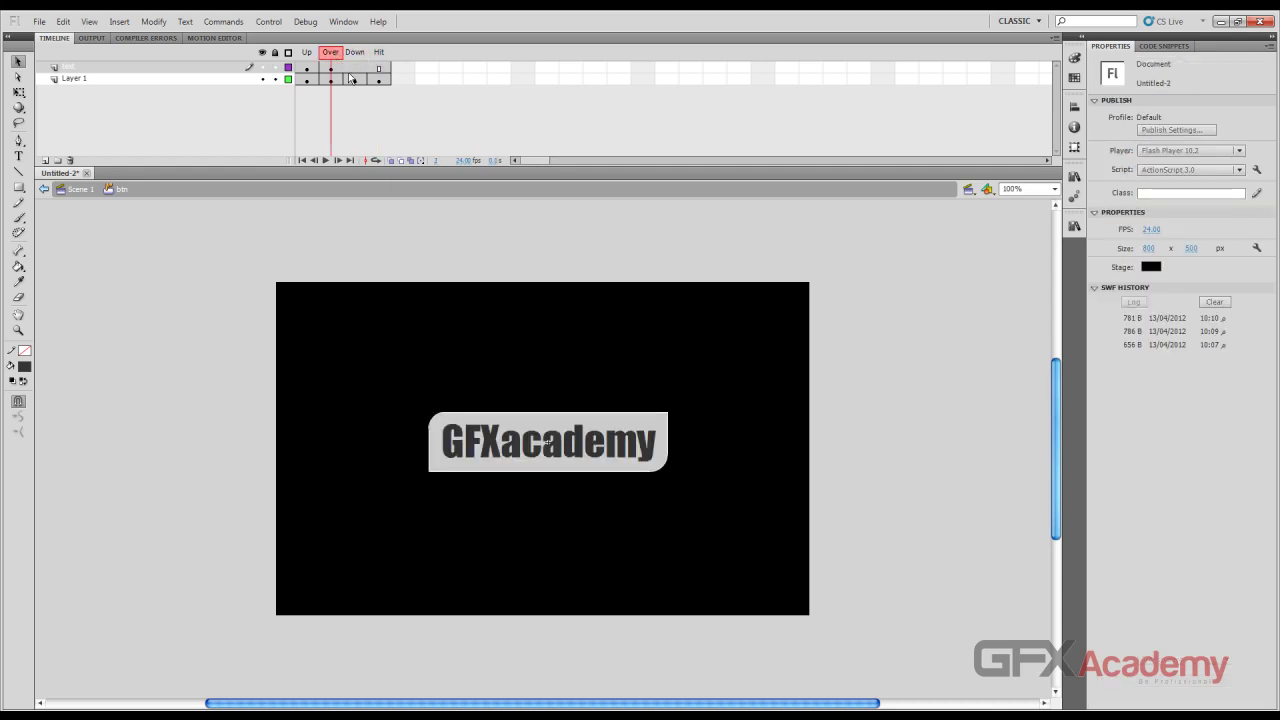
Insert a keyframe in the text layer's Down frame and recolour its text white
{"action": "left_click", "coordinate": [351, 78]}
{"action": "left_click", "coordinate": [543, 440]}
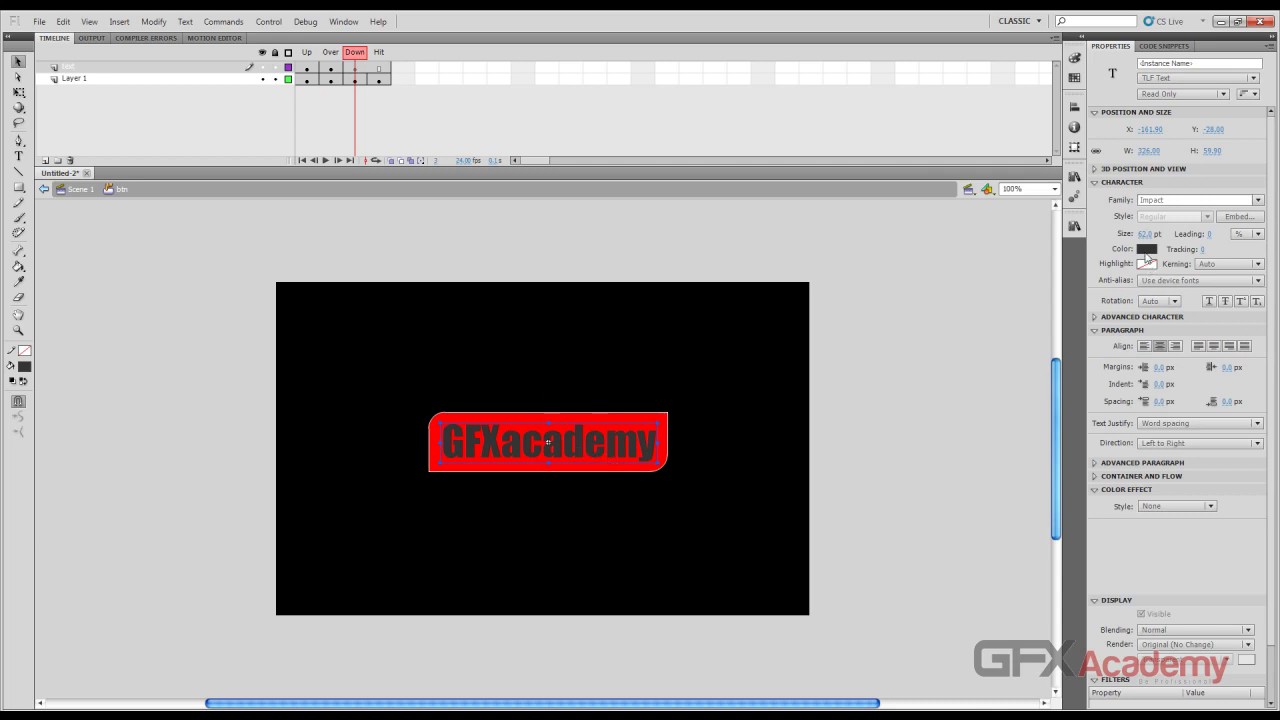
{"action": "left_click", "coordinate": [1147, 249]}
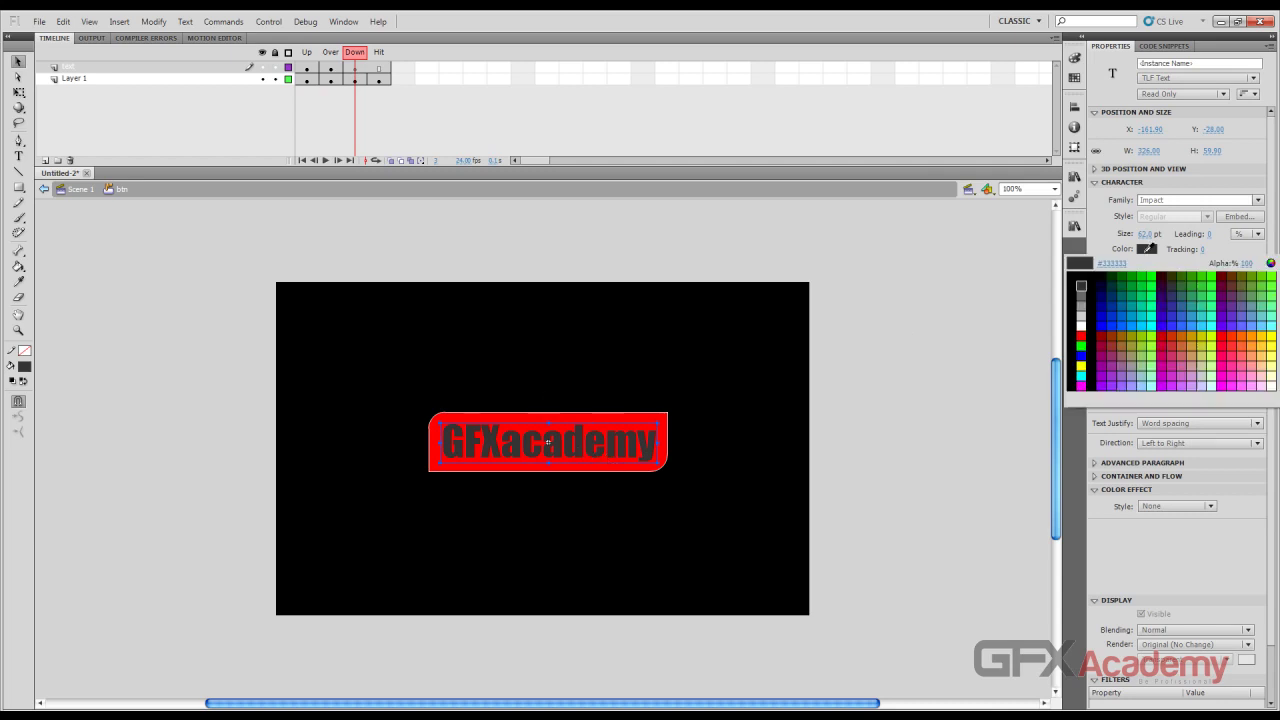
{"action": "left_click", "coordinate": [1083, 323]}
Compare the button and its text across the Hit, Down and Over frames
{"action": "left_click", "coordinate": [380, 60]}
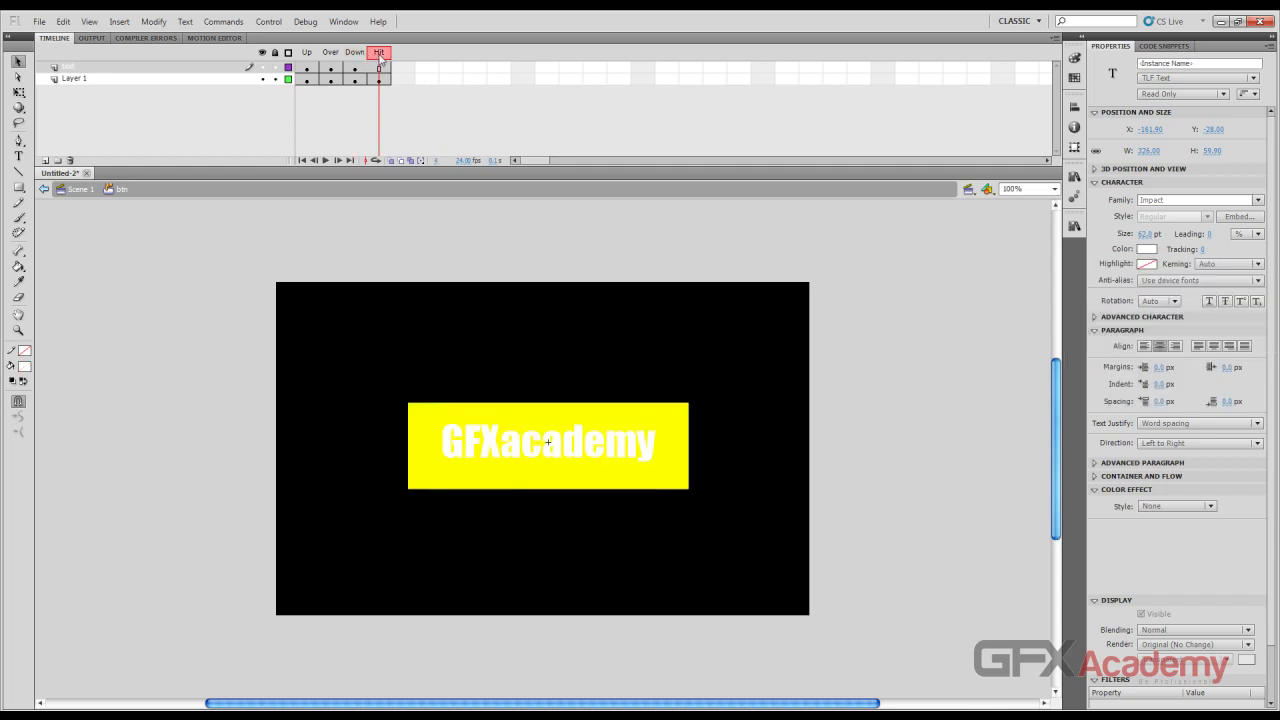
{"action": "left_click", "coordinate": [364, 60]}
{"action": "left_click", "coordinate": [380, 60]}
{"action": "left_click", "coordinate": [364, 61]}
{"action": "left_click", "coordinate": [380, 60]}
{"action": "left_click", "coordinate": [364, 61]}
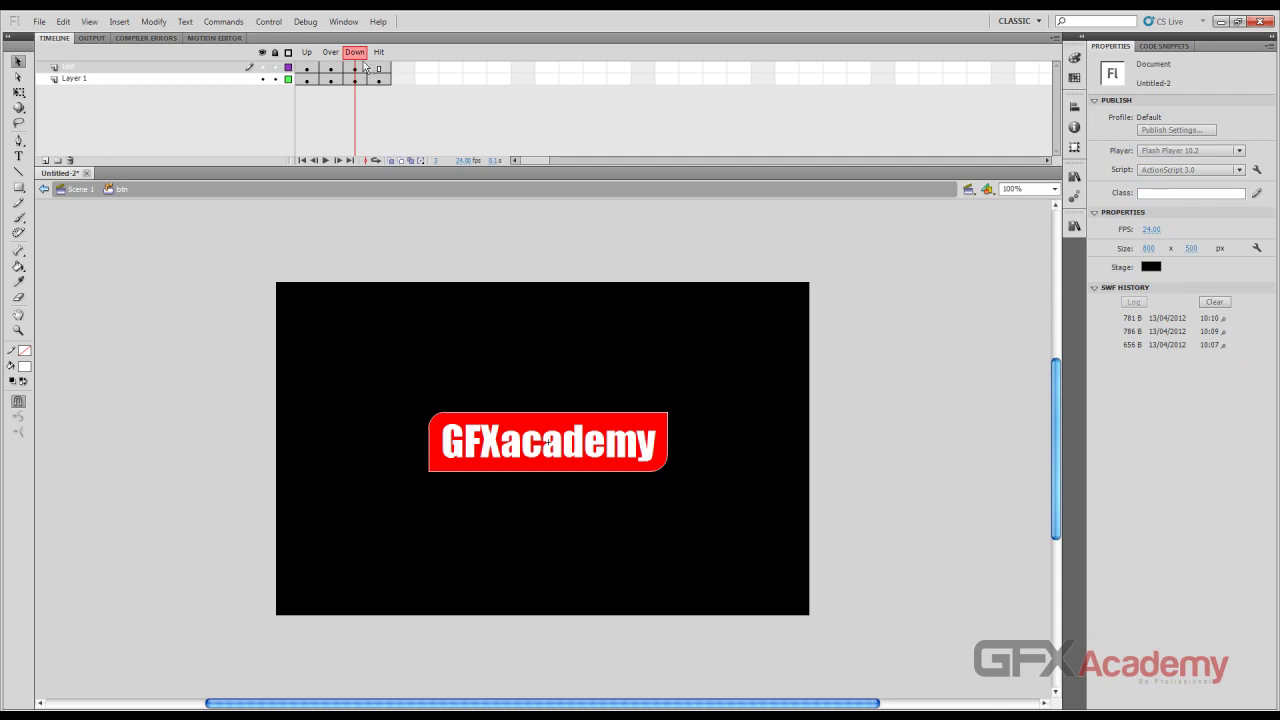
{"action": "left_click", "coordinate": [337, 56]}
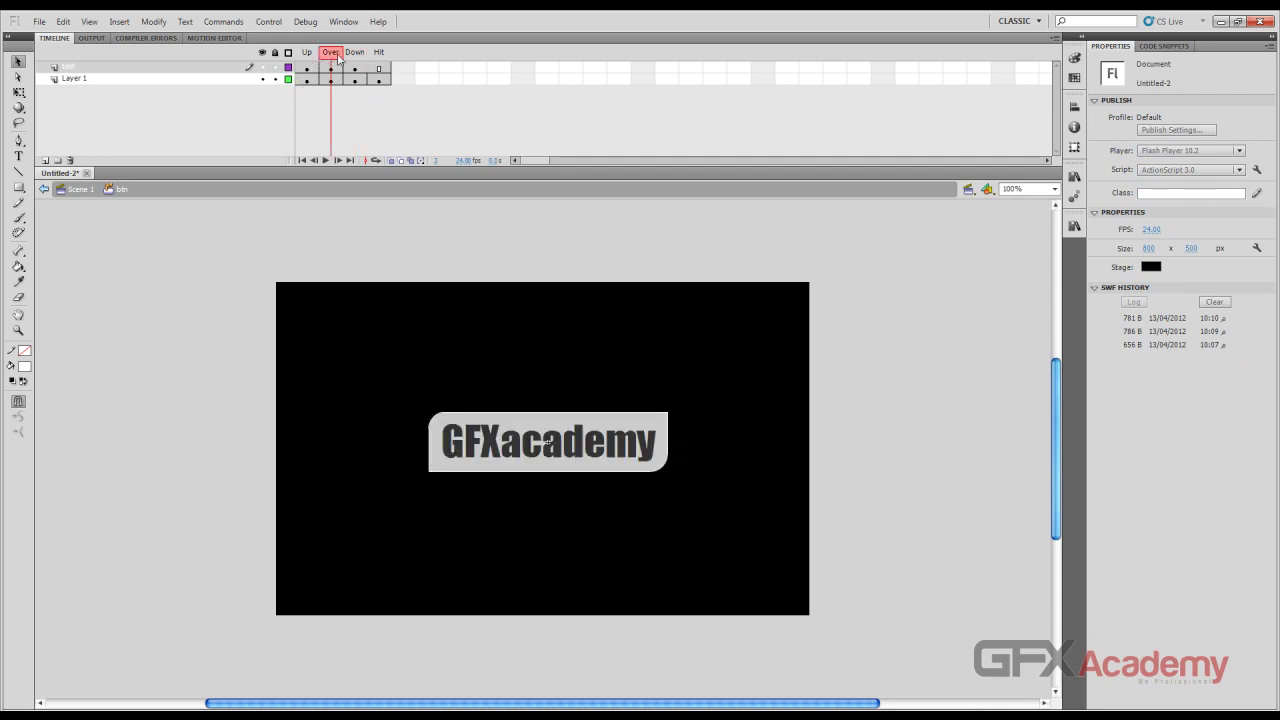
Test the movie, check the button's hover and pressed states in the preview, and close the preview
{"action": "key", "text": "ctrl+Return"}
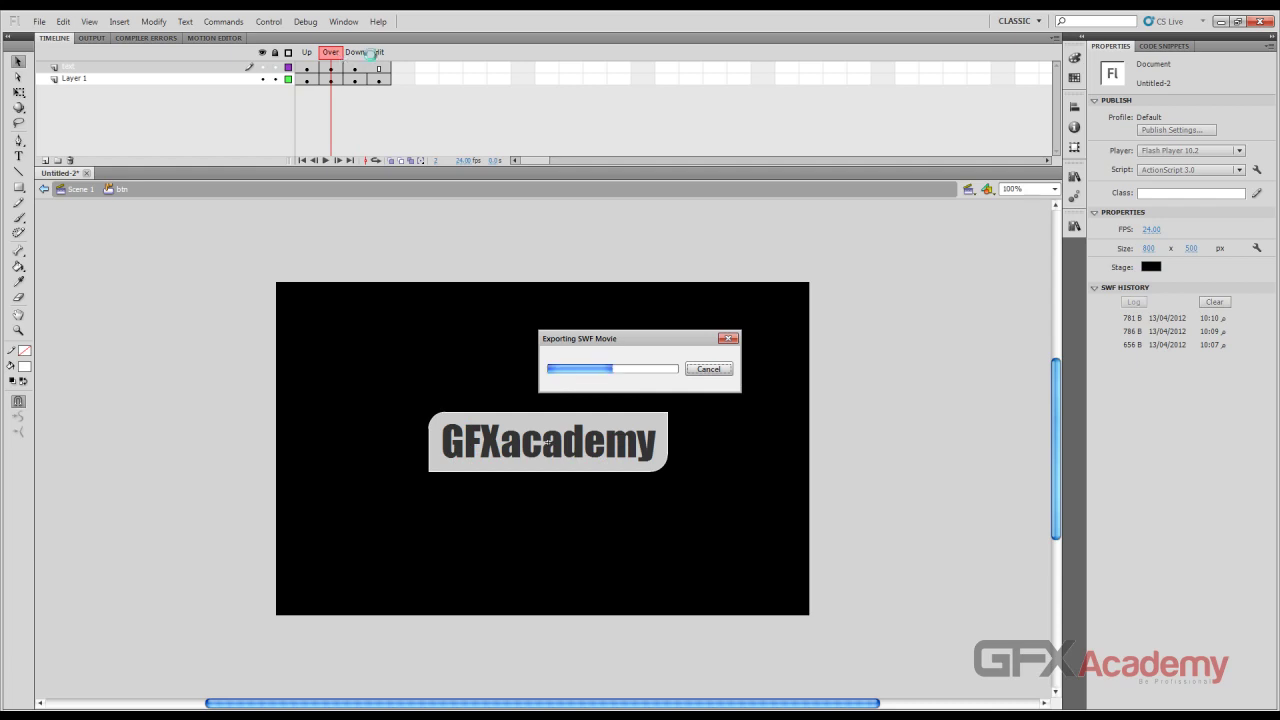
{"action": "left_click_drag", "start_coordinate": [781, 197], "coordinate": [733, 108]}
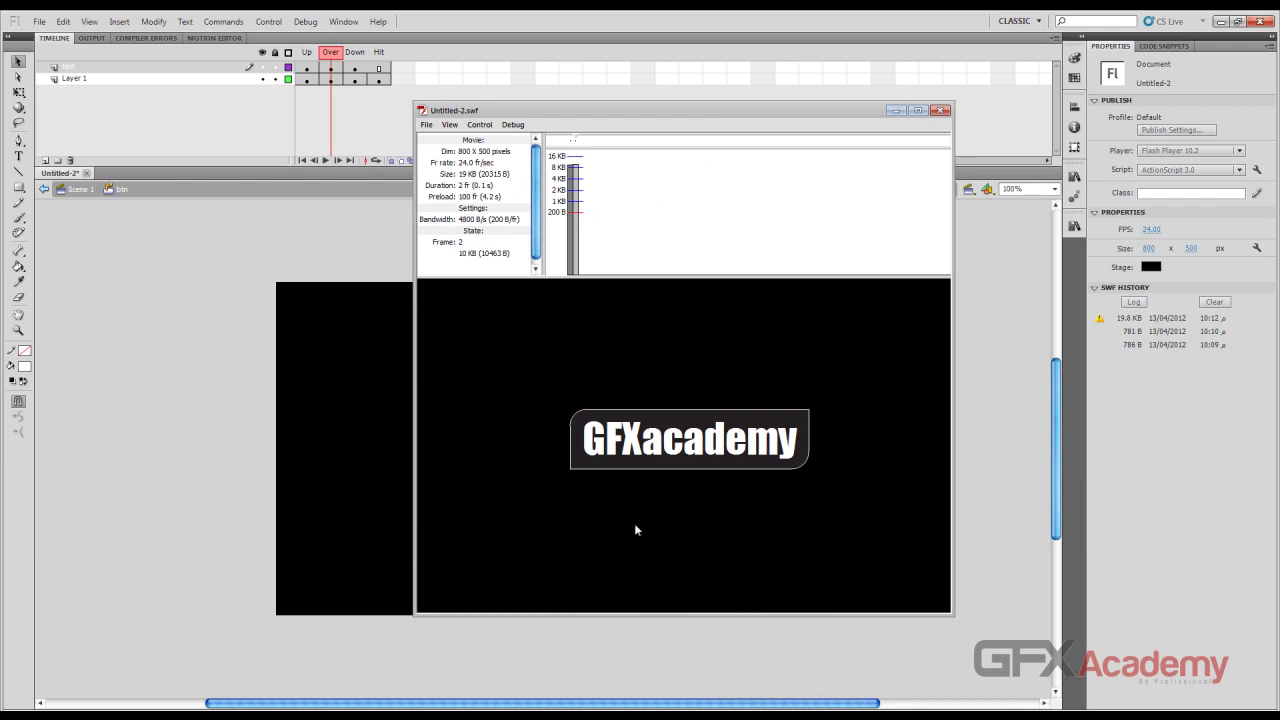
{"action": "left_click", "coordinate": [660, 448]}
{"action": "left_click", "coordinate": [663, 445]}
{"action": "left_click", "coordinate": [663, 445]}
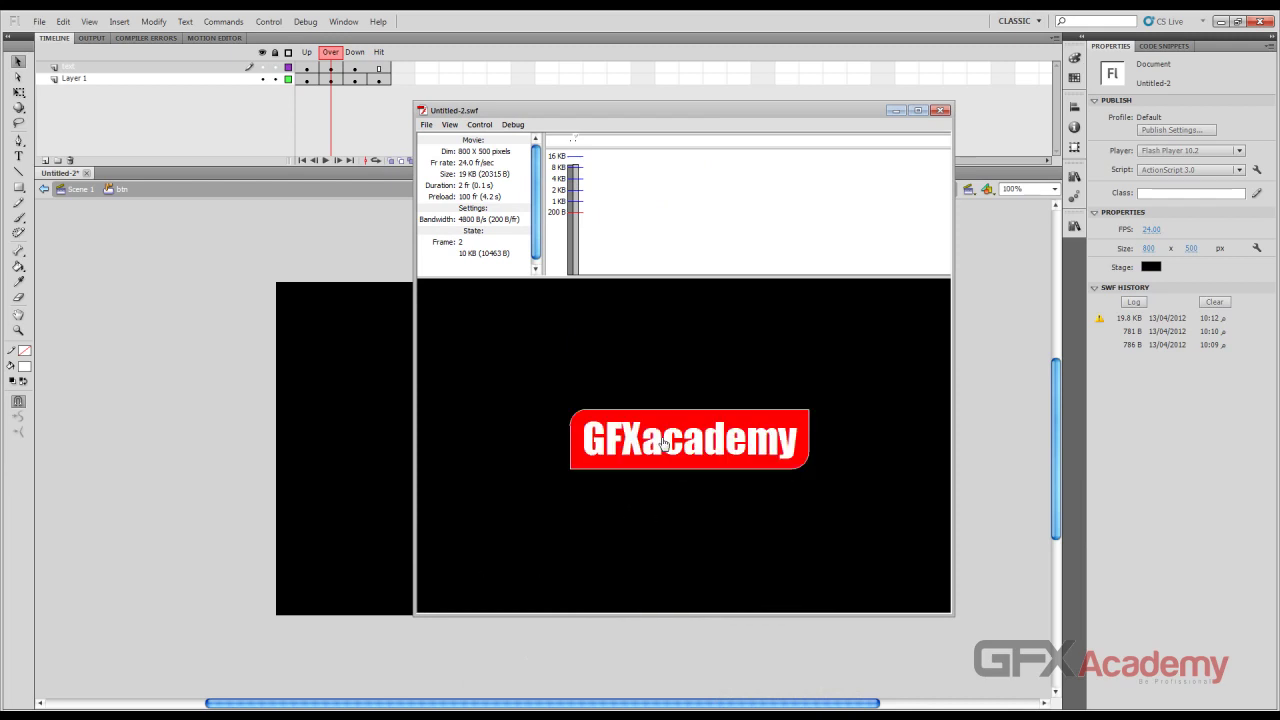
{"action": "left_click", "coordinate": [663, 445]}
{"action": "left_click", "coordinate": [663, 463]}
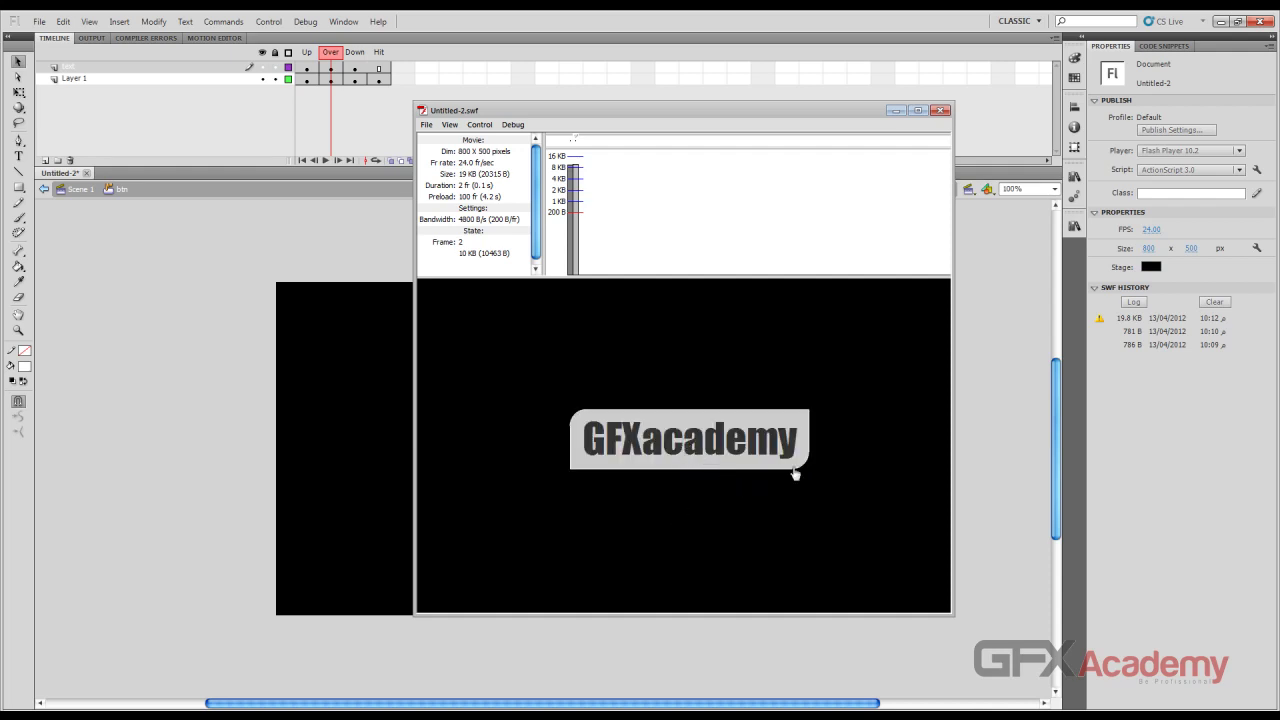
{"action": "left_click", "coordinate": [940, 111]}
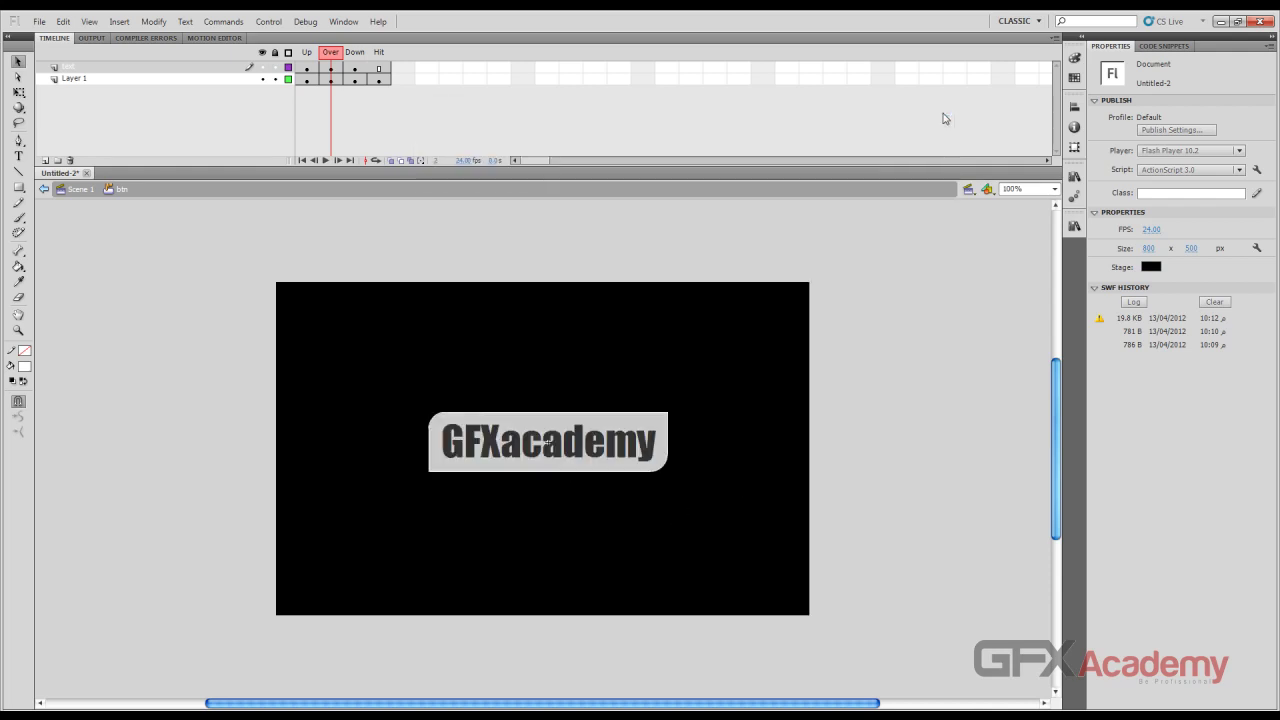
Return to Scene 1 and move the button instance up towards the stage's upper edge
{"action": "left_click", "coordinate": [79, 190]}
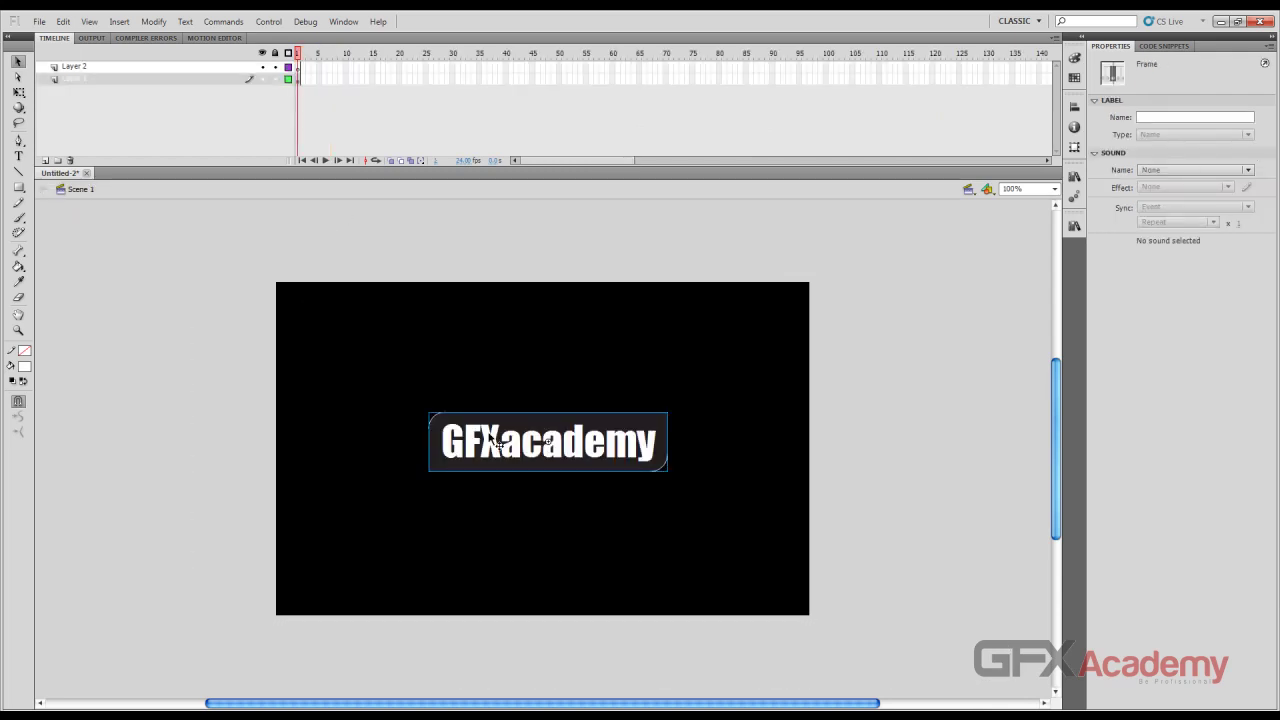
{"action": "left_click_drag", "start_coordinate": [537, 452], "coordinate": [537, 376]}
{"action": "left_click", "coordinate": [537, 465]}
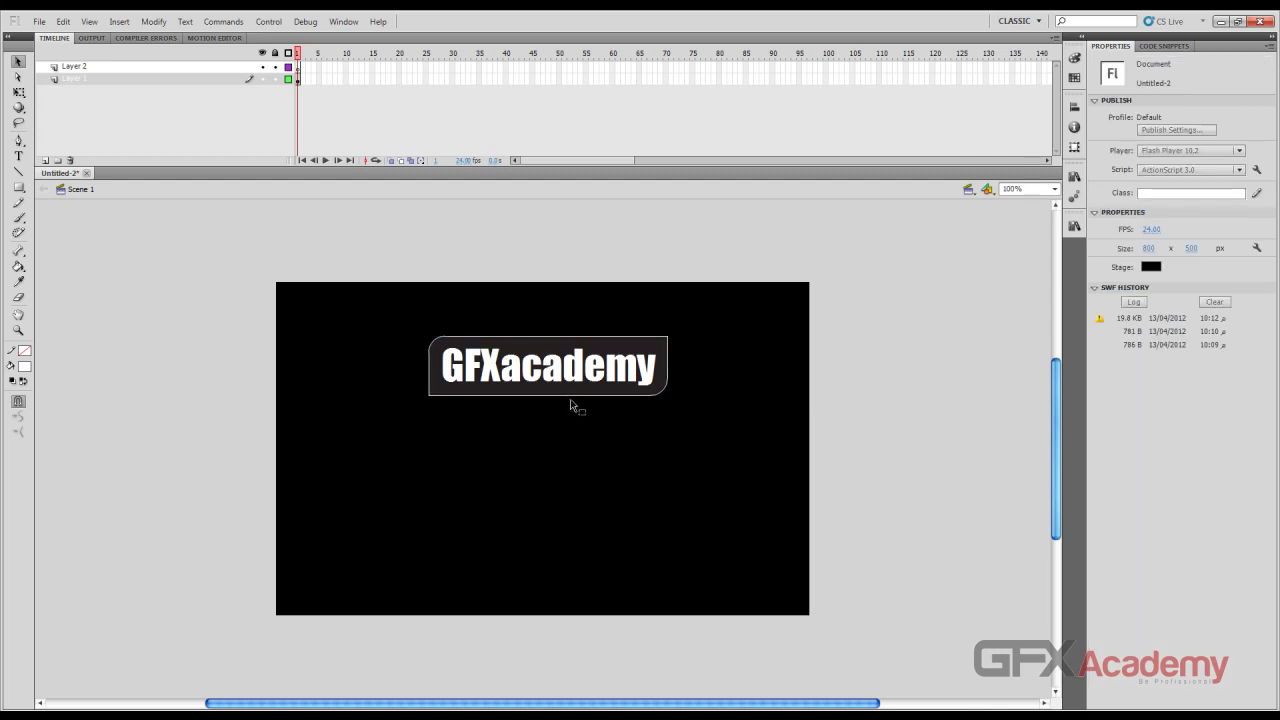
Inside the button symbol, add a layer beneath the text layer and draw a white rectangle about 369 by 39 px below the button
{"action": "double_click", "coordinate": [575, 392]}
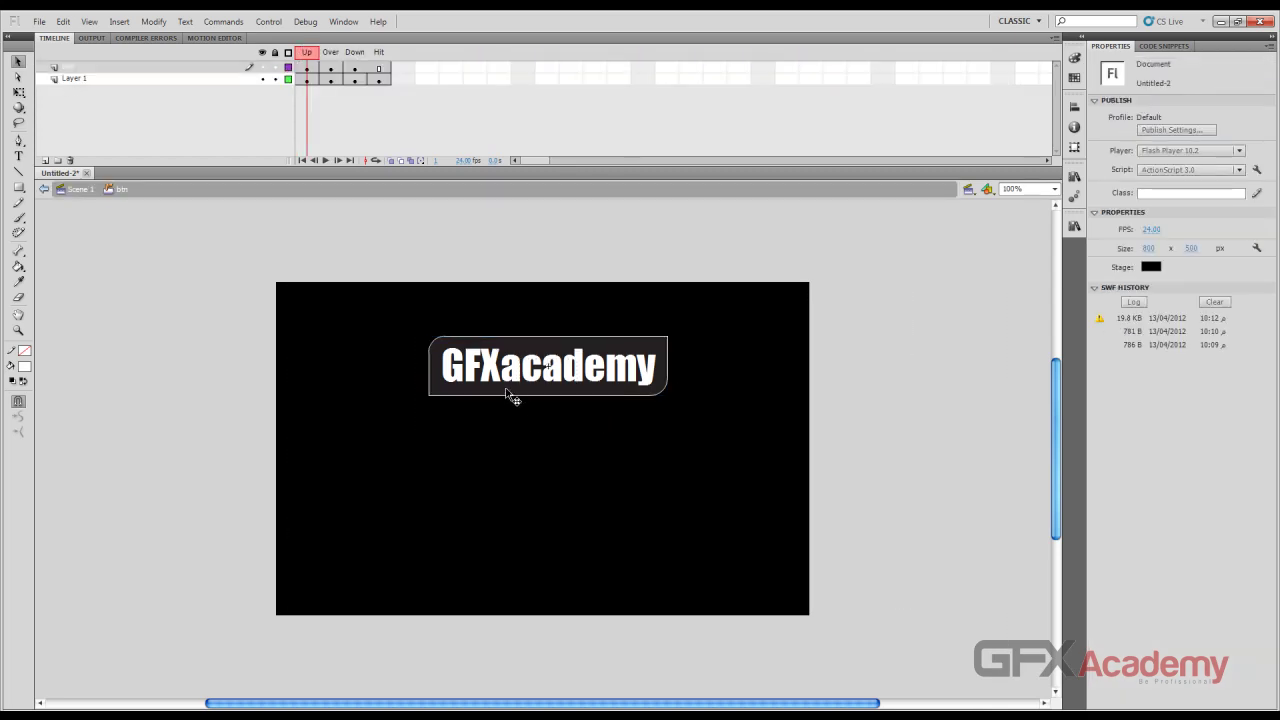
{"action": "key", "text": "Return"}
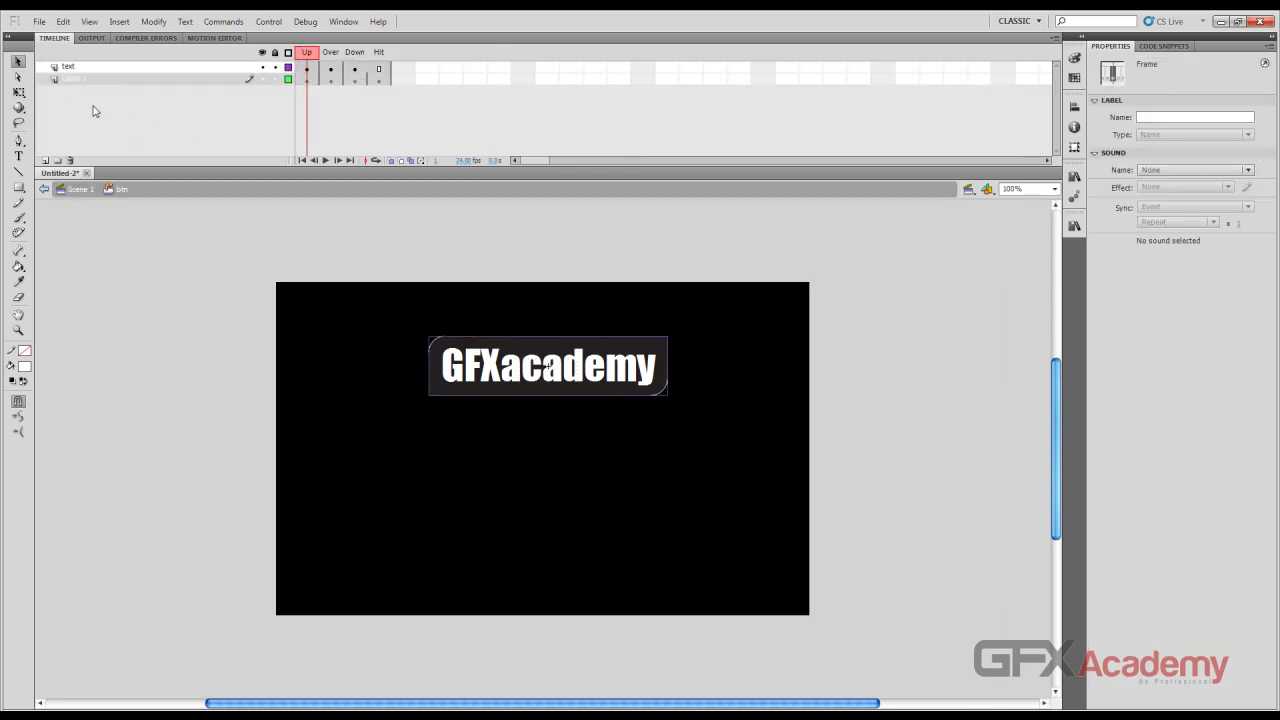
{"action": "left_click", "coordinate": [44, 160]}
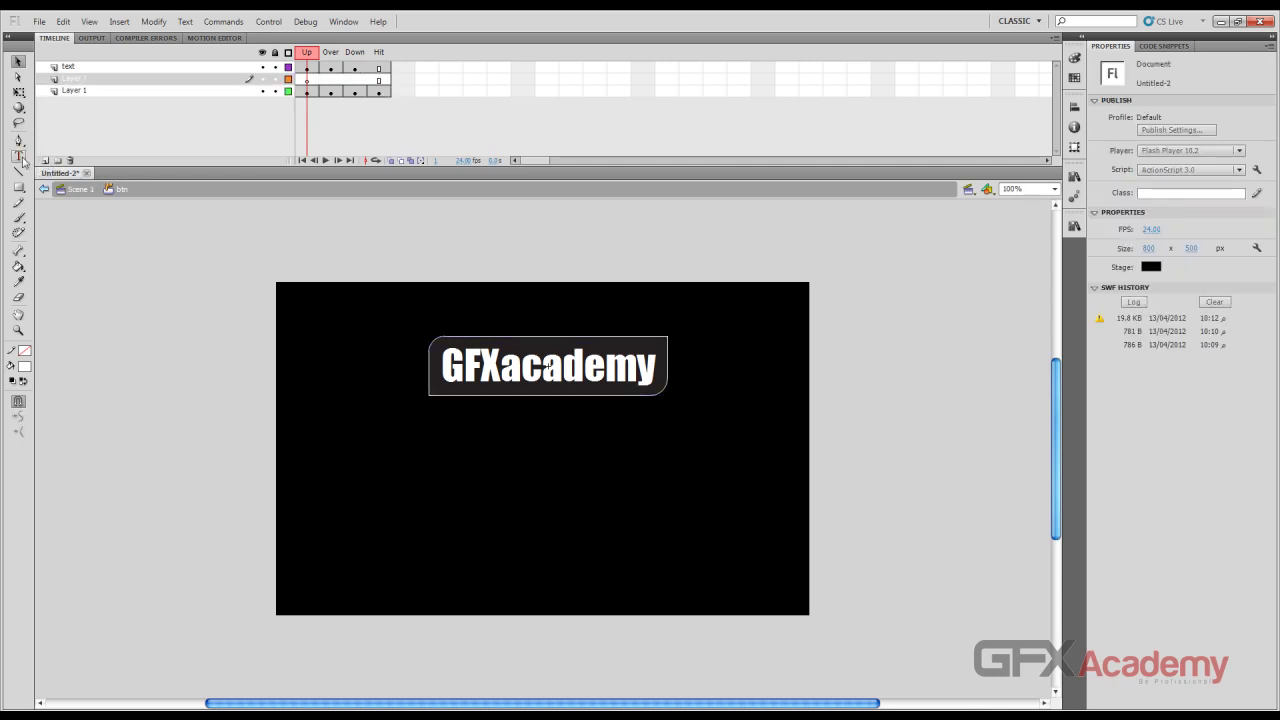
{"action": "left_click", "coordinate": [18, 188]}
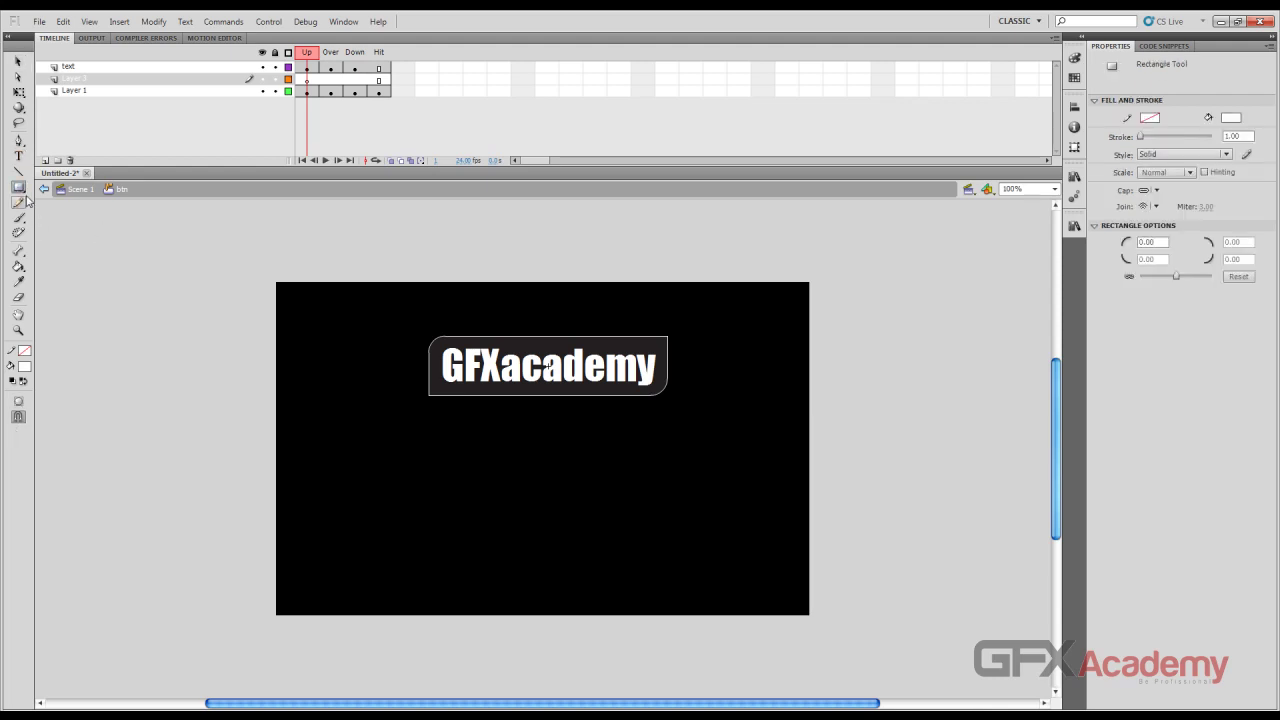
{"action": "left_click_drag", "start_coordinate": [420, 422], "coordinate": [666, 451]}
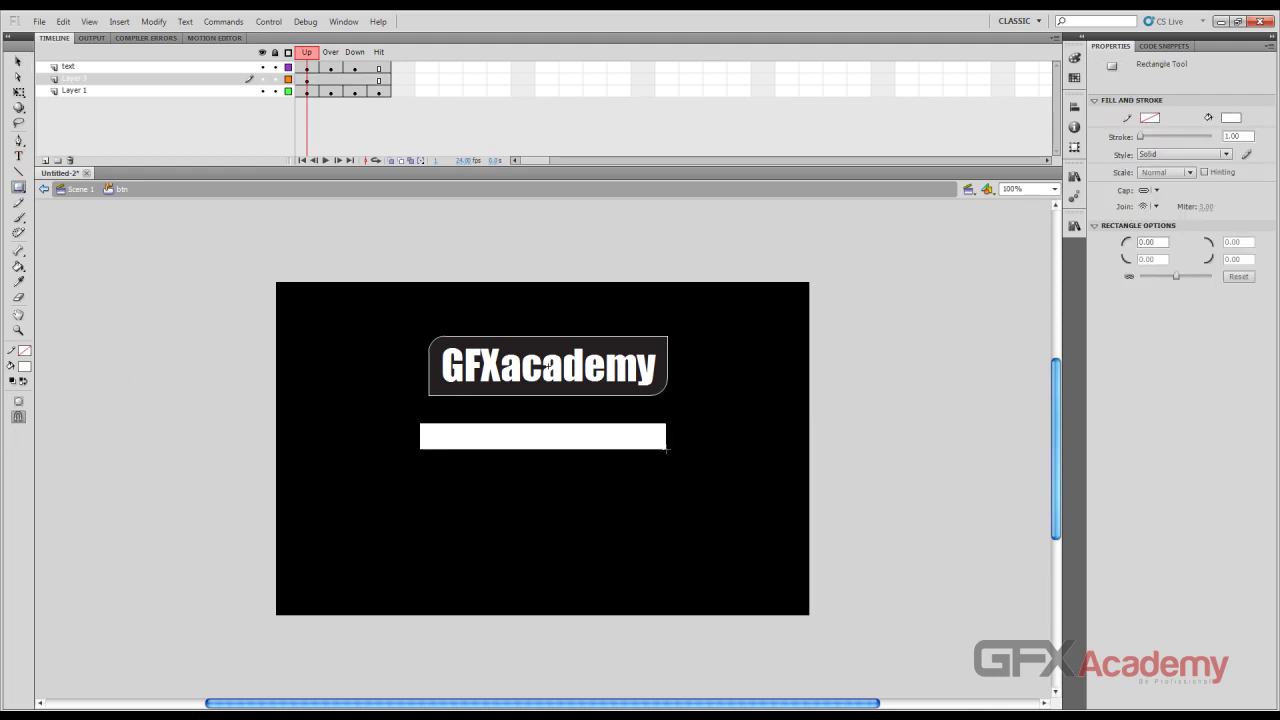
Move the white rectangle up to about Y 26.5, flush with the button's left edge, and lock the text layer and Layer 1
{"action": "left_click", "coordinate": [18, 61]}
{"action": "left_click", "coordinate": [530, 447]}
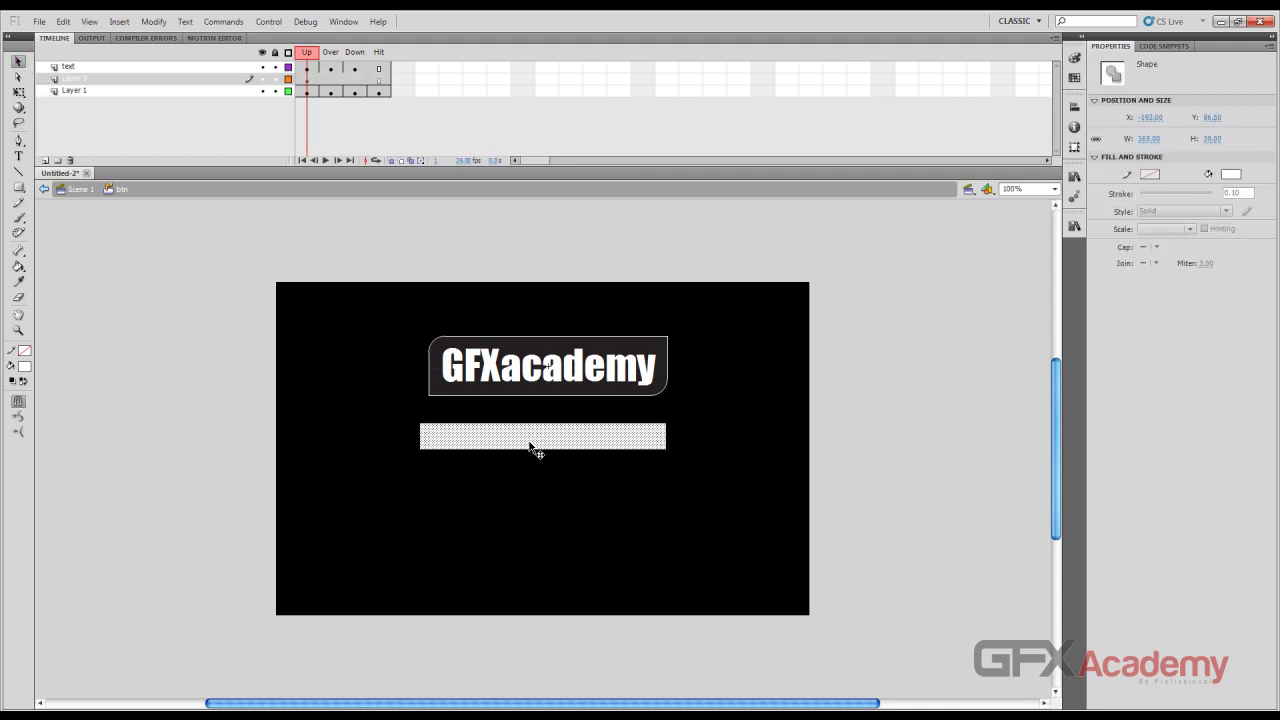
{"action": "key", "text": "ctrl+equal"}
{"action": "key", "text": "ctrl+equal"}
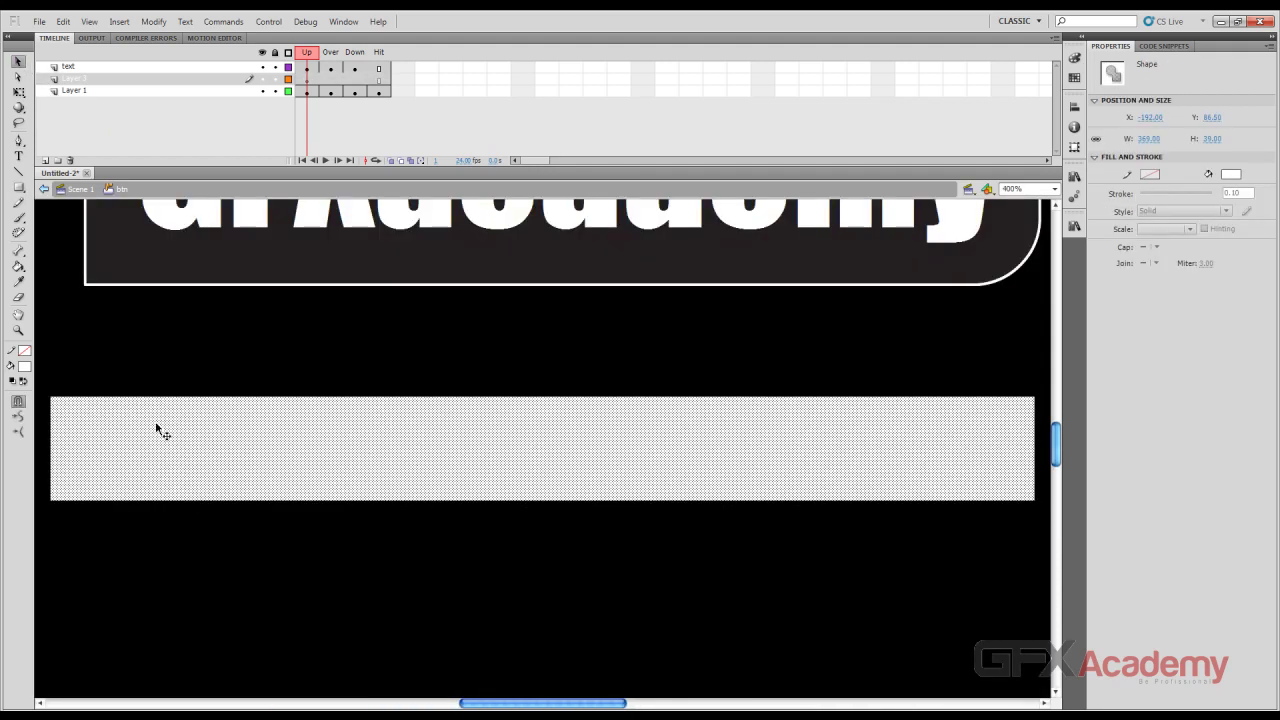
{"action": "left_click_drag", "start_coordinate": [156, 430], "coordinate": [193, 321]}
{"action": "left_click", "coordinate": [275, 67]}
{"action": "left_click", "coordinate": [275, 91]}
{"action": "left_click", "coordinate": [175, 376]}
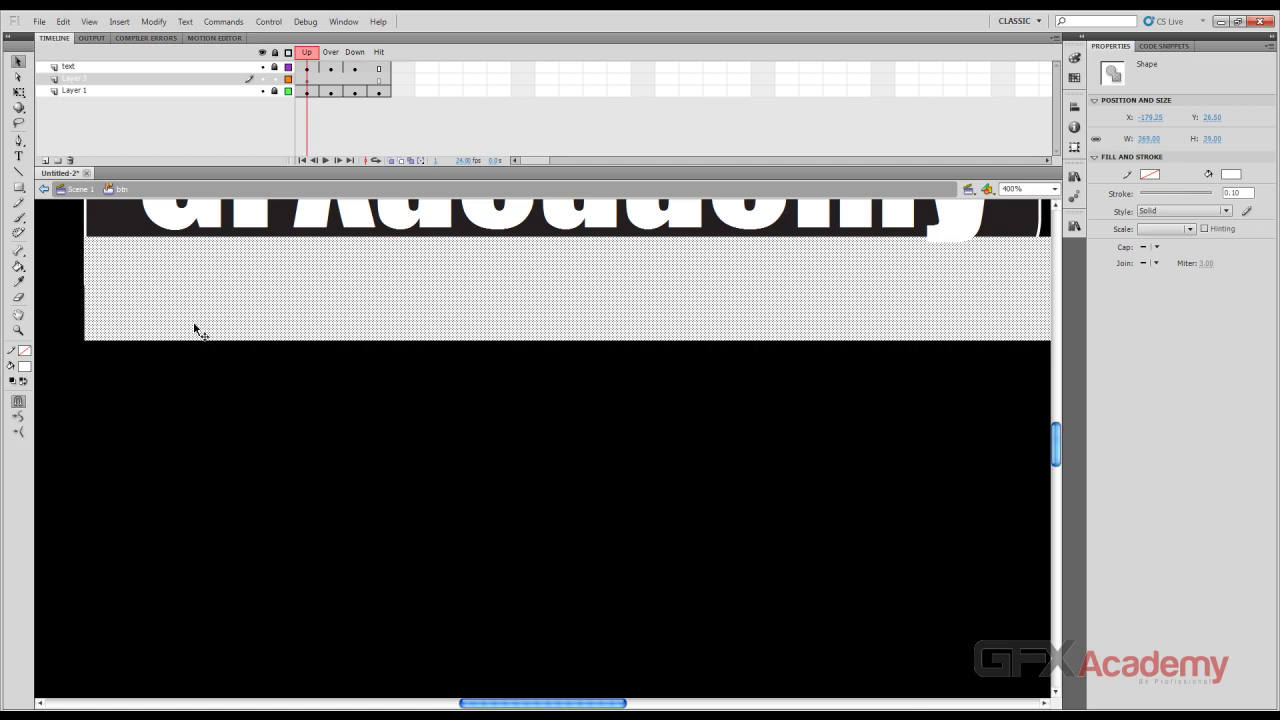
Narrow the white rectangle from its right edge to about 358.75 px to match the button's width
{"action": "scroll", "coordinate": [669, 500], "scroll_direction": "up", "scroll_amount": 1}
{"action": "scroll", "coordinate": [669, 500], "scroll_direction": "right", "scroll_amount": 2}
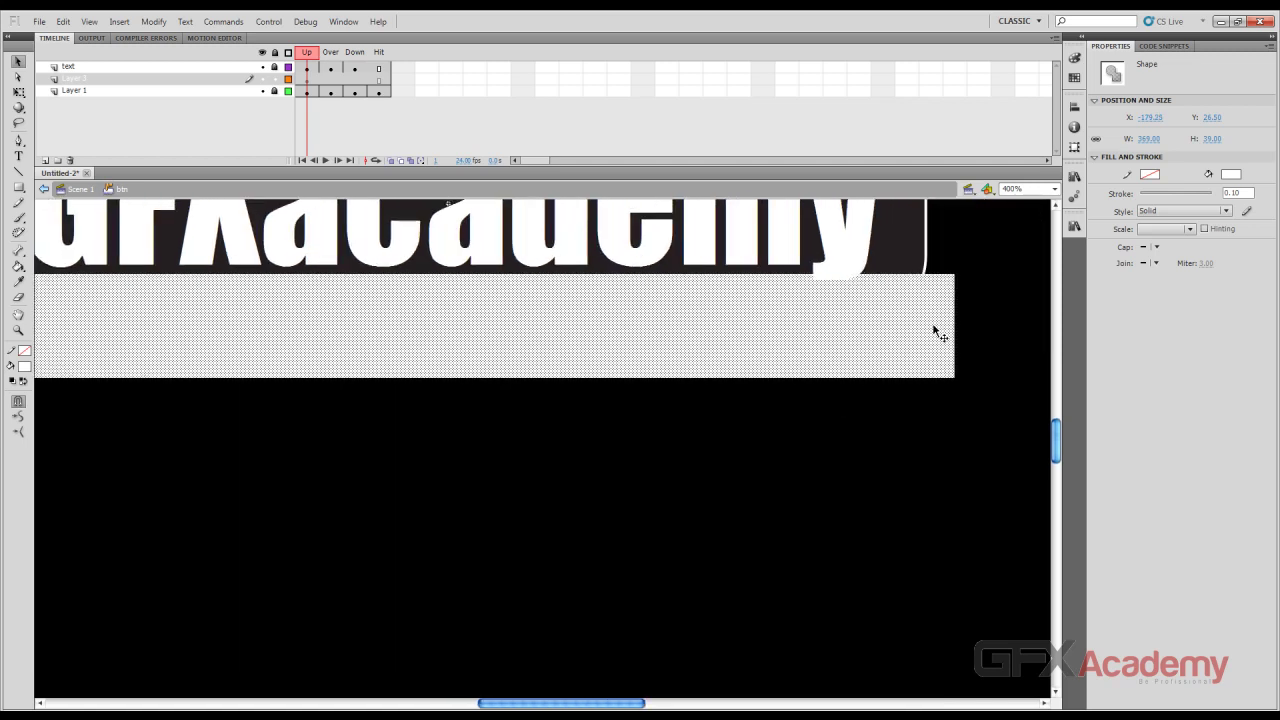
{"action": "key", "text": "q"}
{"action": "left_click_drag", "start_coordinate": [954, 325], "coordinate": [927, 325]}
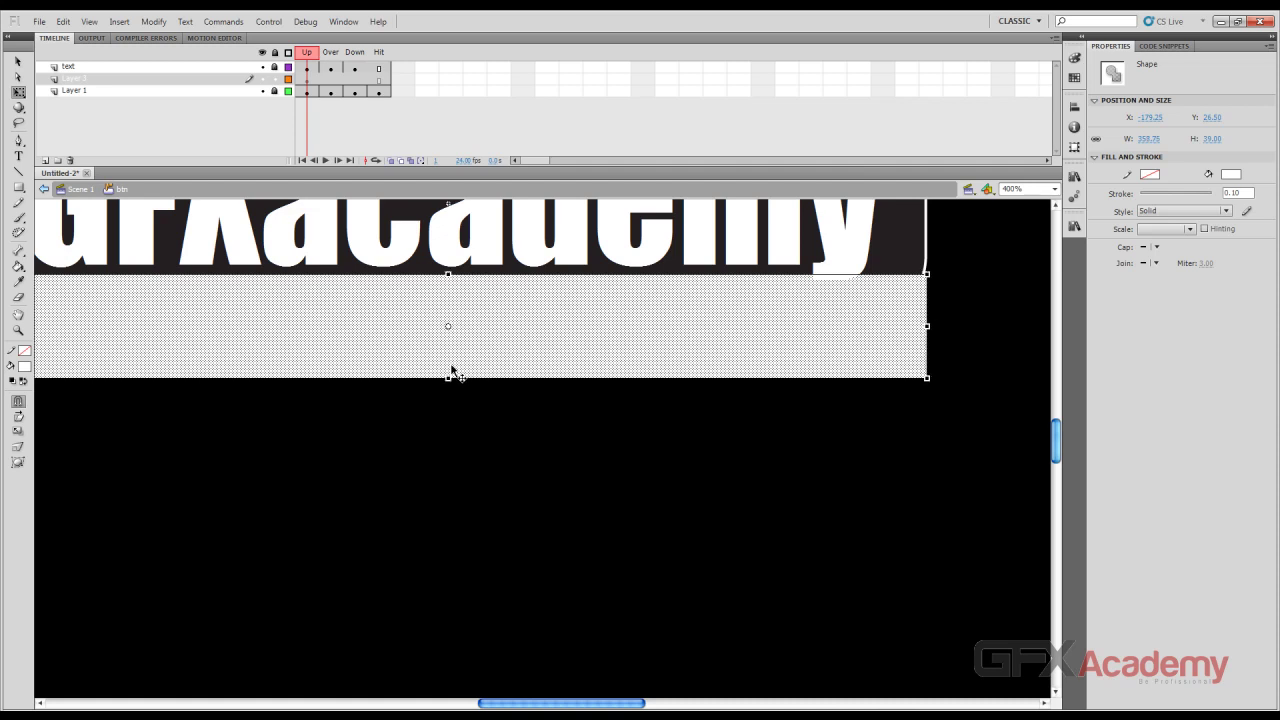
Nudge the white rectangle up to Y 5.75 so its lower edge meets the button's lower border
{"action": "key", "text": "Up"}
{"action": "key", "text": "Up"}
{"action": "key", "text": "Up"}
{"action": "key", "text": "Up"}
{"action": "key", "text": "Up"}
{"action": "key", "text": "Up"}
{"action": "key", "text": "Up"}
{"action": "key", "text": "Up"}
{"action": "key", "text": "Up"}
{"action": "key", "text": "Up"}
{"action": "key", "text": "Up"}
{"action": "key", "text": "Up"}
{"action": "key", "text": "Up"}
{"action": "key", "text": "Up"}
{"action": "key", "text": "Up"}
{"action": "key", "text": "Up"}
{"action": "key", "text": "Up"}
{"action": "key", "text": "Up"}
{"action": "key", "text": "Up"}
{"action": "key", "text": "Up"}
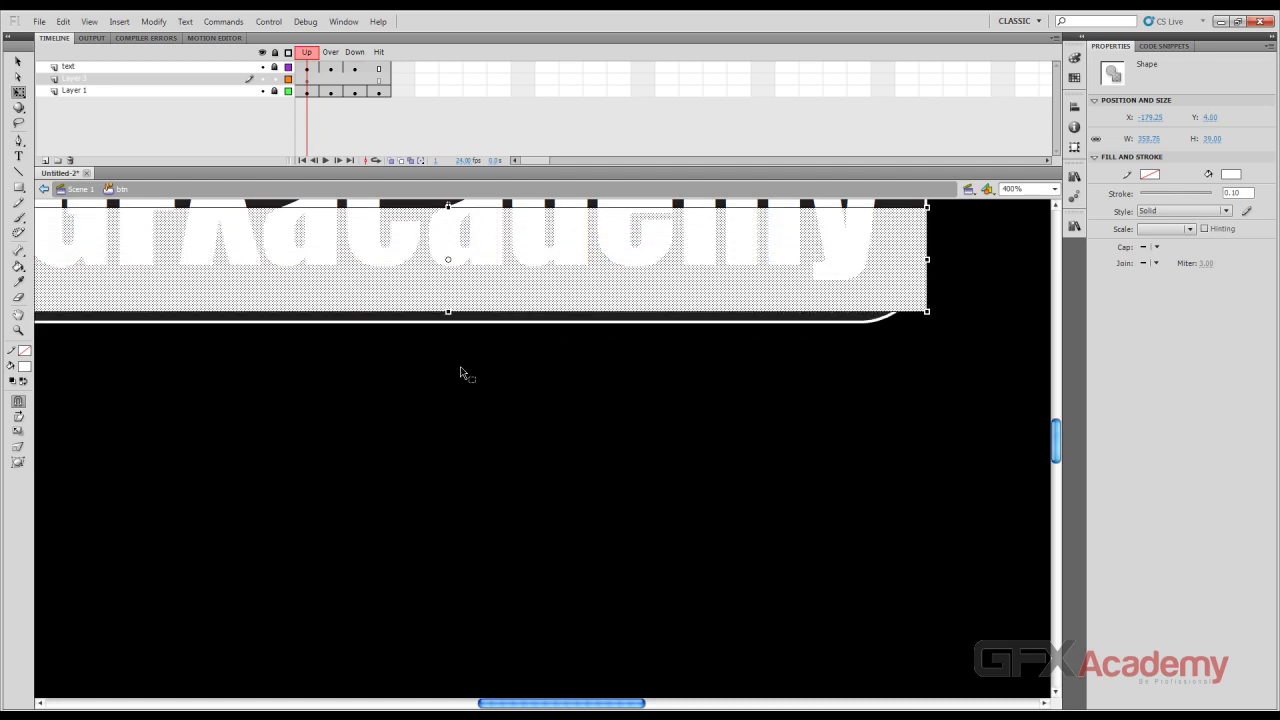
{"action": "key", "text": "Down"}
{"action": "key", "text": "Down"}
{"action": "key", "text": "Down"}
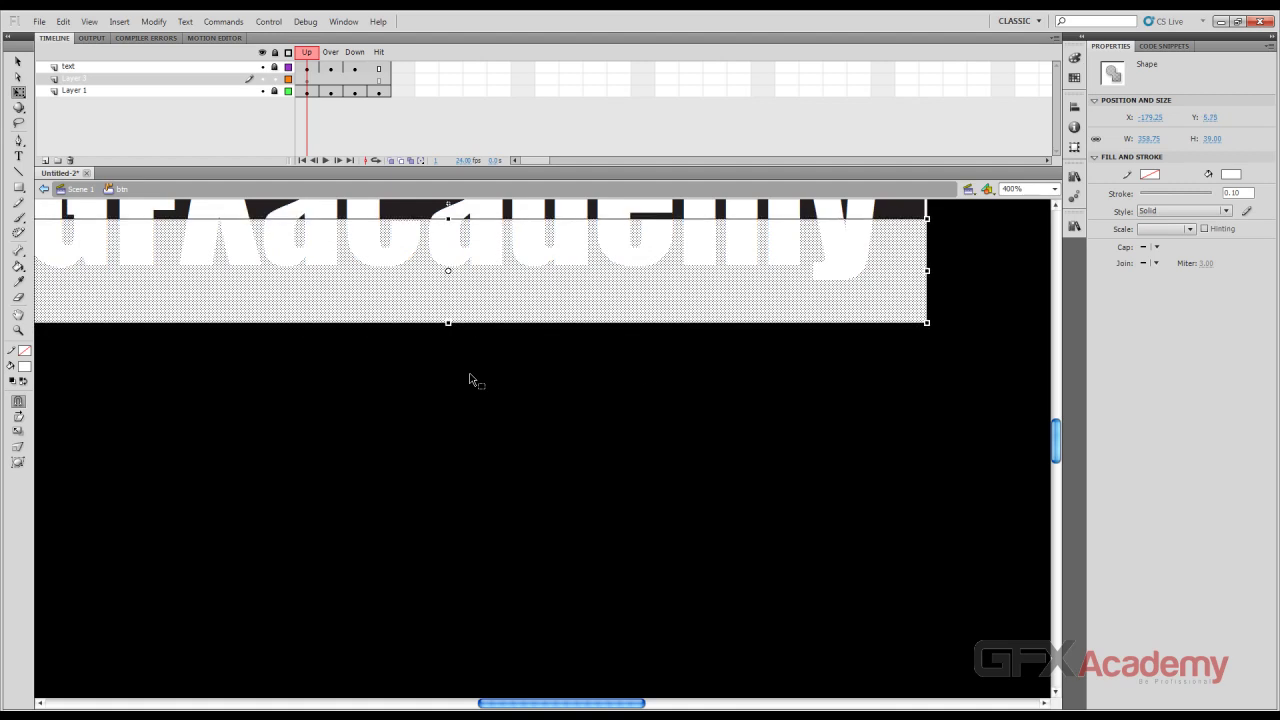
Fine-tune the white rectangle with Free Transform to 357.65 px wide and 38.75 px high
{"action": "left_click_drag", "start_coordinate": [927, 270], "coordinate": [927, 268]}
{"action": "left_click_drag", "start_coordinate": [396, 404], "coordinate": [416, 410]}
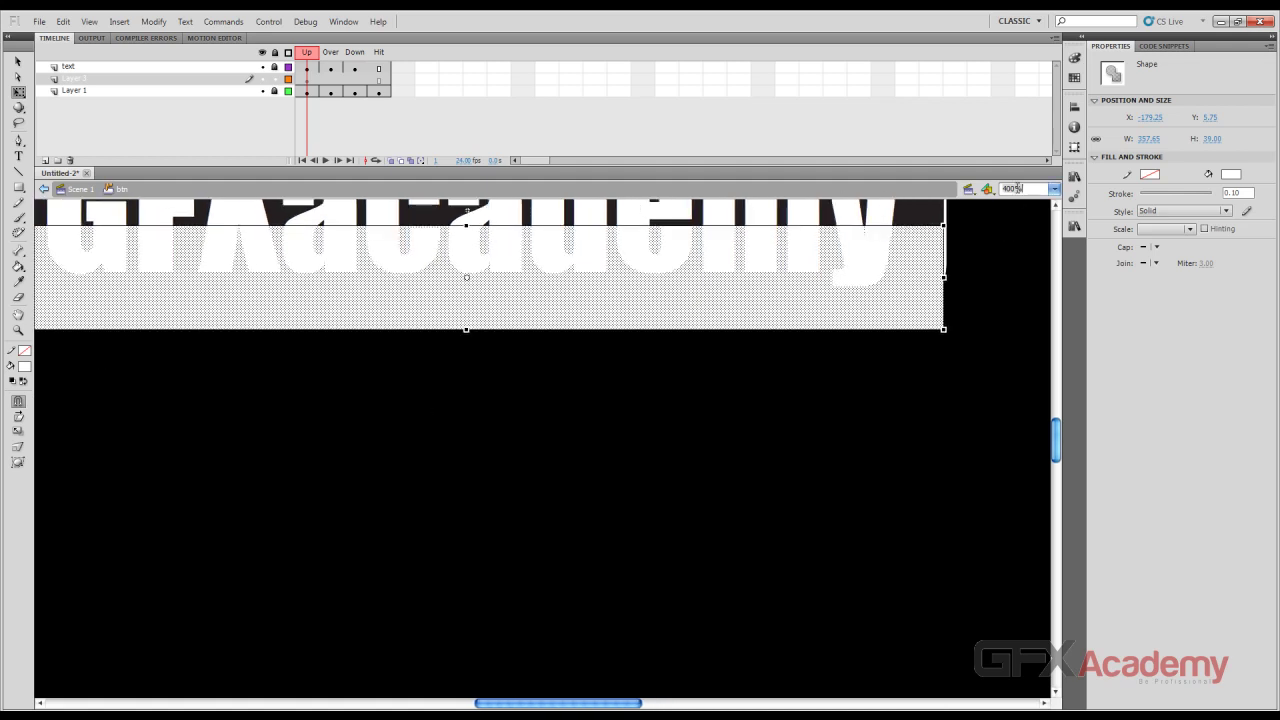
{"action": "type", "text": "350"}
{"action": "key", "text": "Return"}
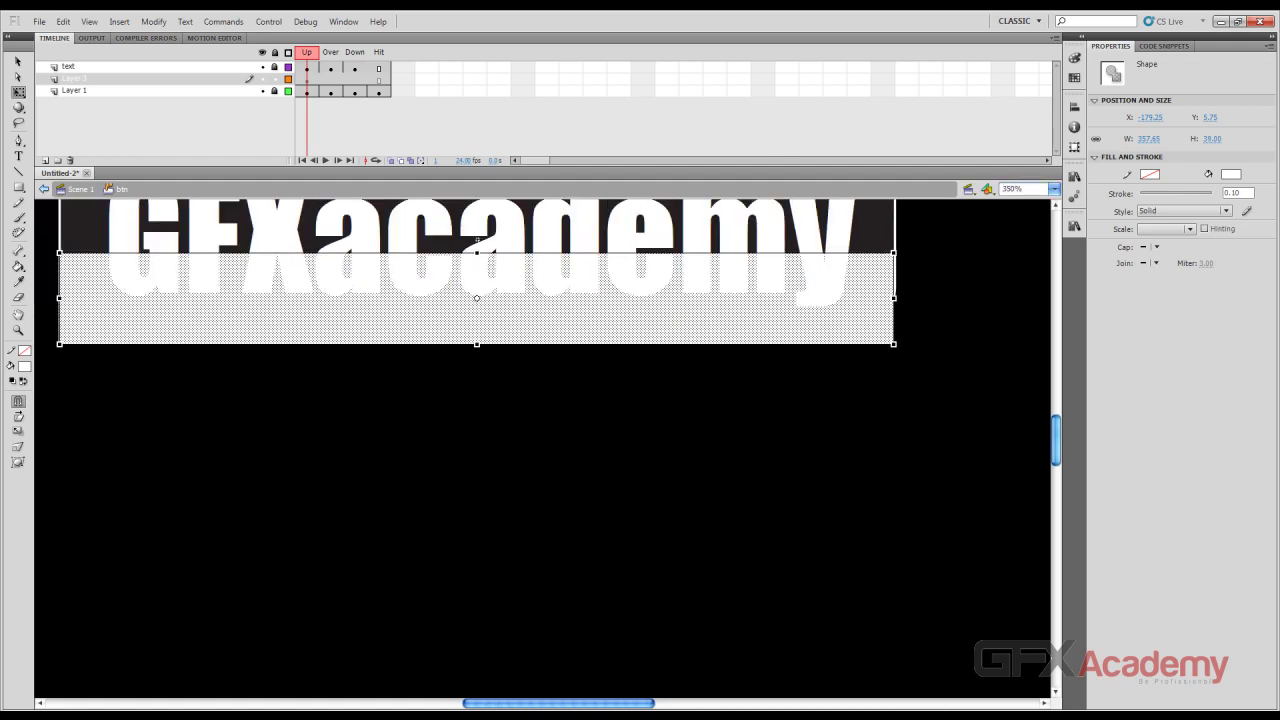
{"action": "left_click_drag", "start_coordinate": [206, 314], "coordinate": [255, 358]}
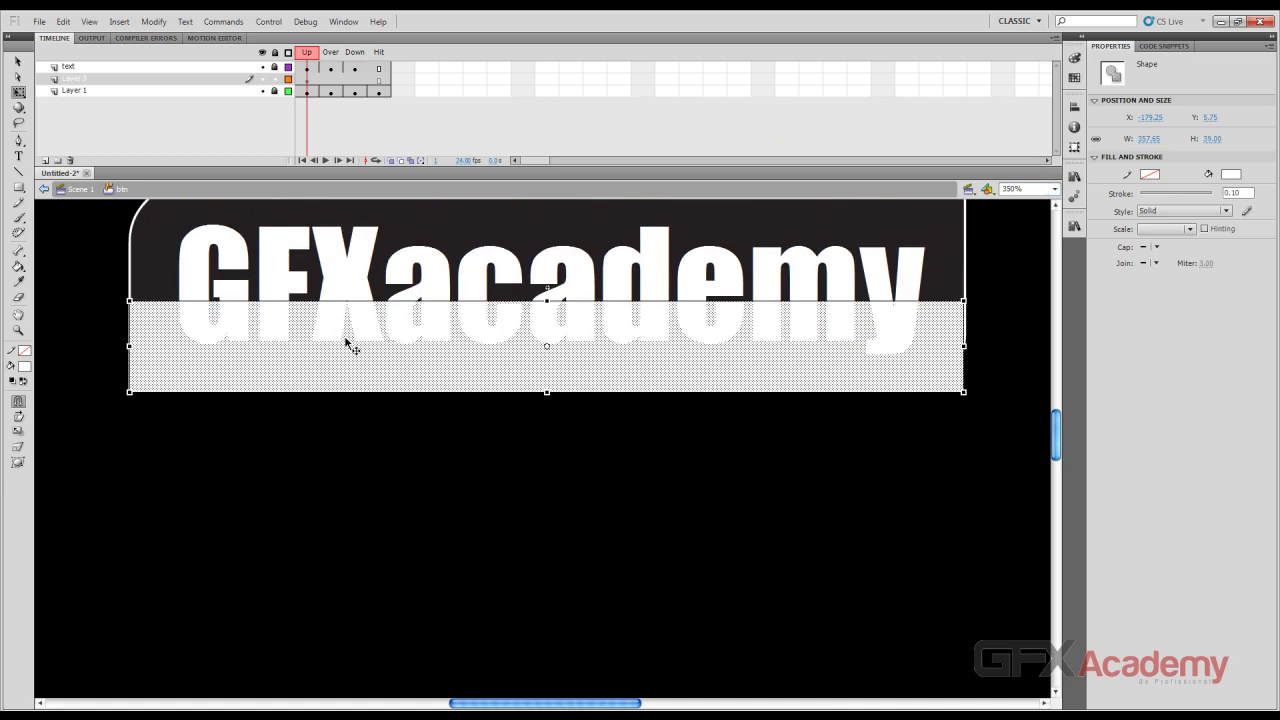
{"action": "mouse_move", "coordinate": [548, 393]}
{"action": "left_mouse_down"}
{"action": "mouse_move", "coordinate": [546, 375]}
{"action": "mouse_move", "coordinate": [548, 390]}
{"action": "left_mouse_up"}
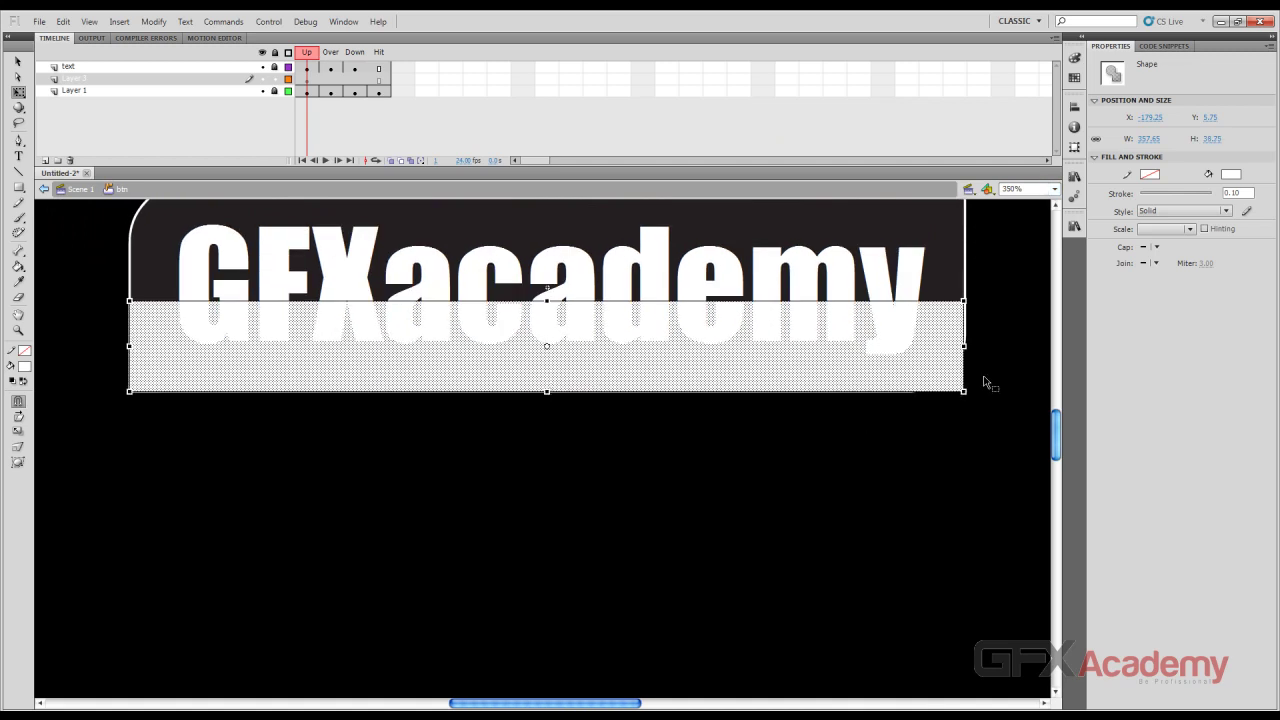
Reshape the white rectangle's lower-right corner with the Selection tool to follow the button's rounded corner
{"action": "key", "text": "v"}
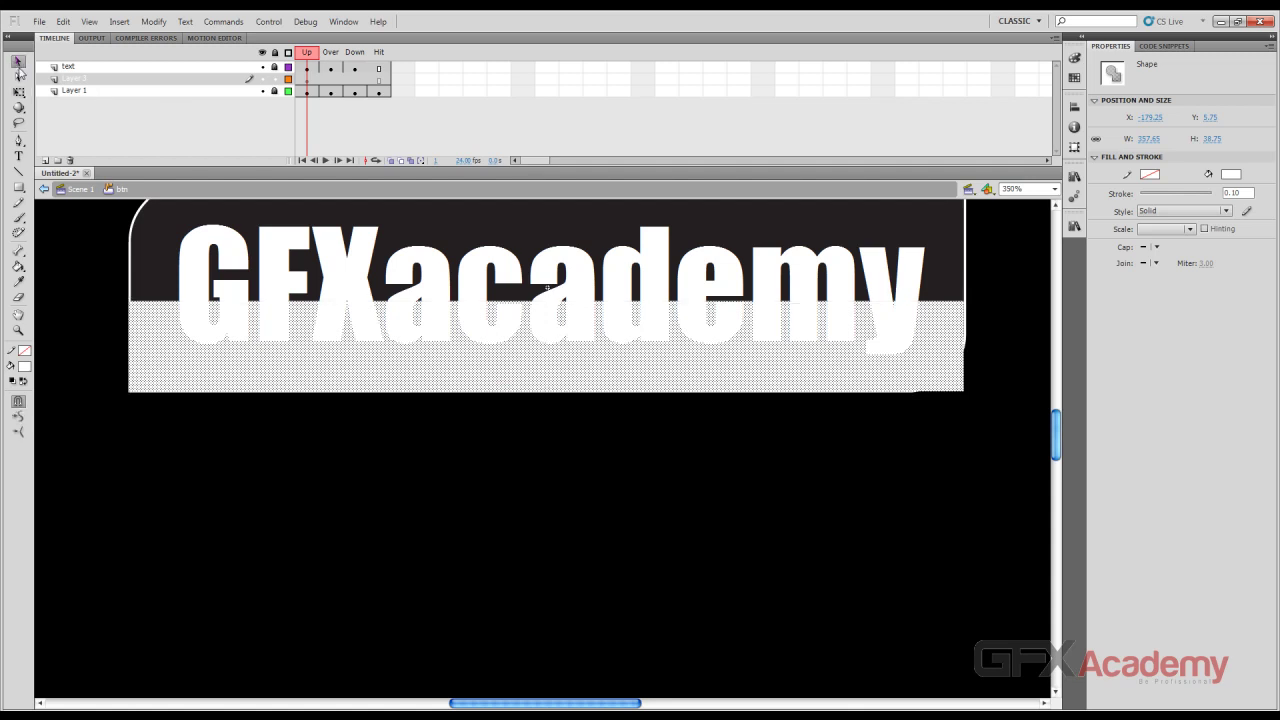
{"action": "left_click", "coordinate": [969, 398]}
{"action": "left_click_drag", "start_coordinate": [965, 398], "coordinate": [958, 366]}
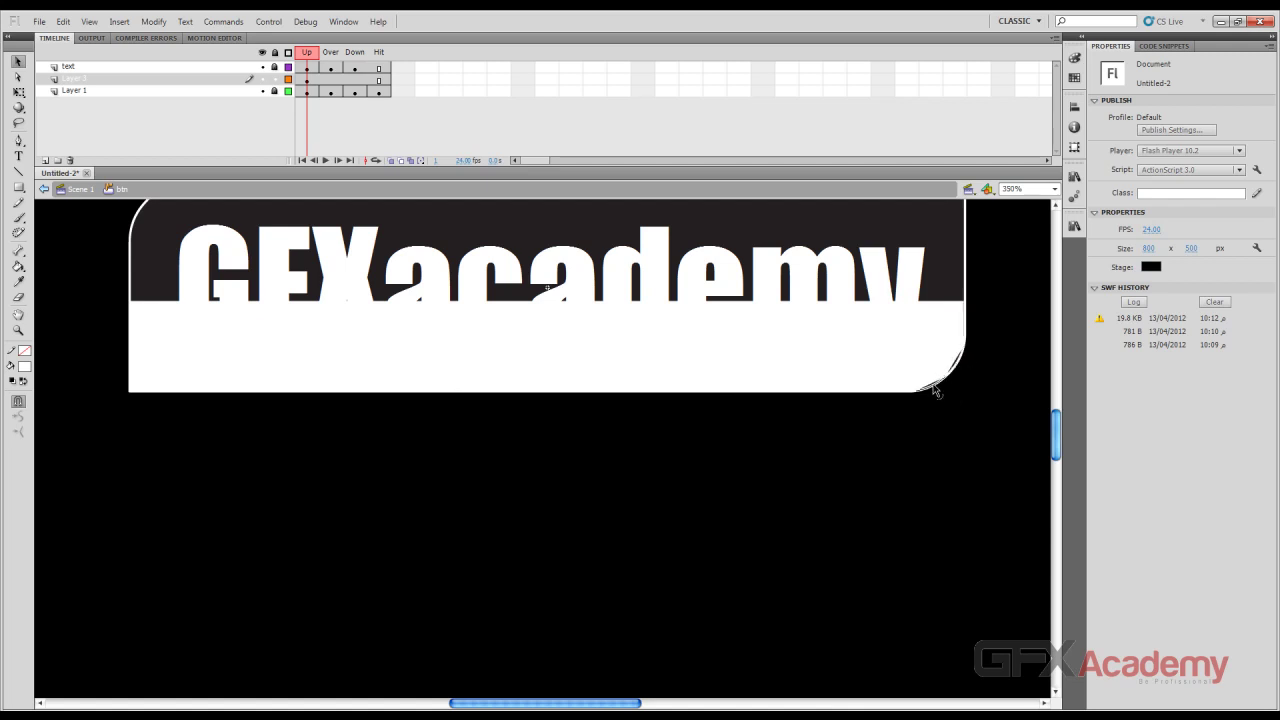
{"action": "left_click_drag", "start_coordinate": [935, 390], "coordinate": [943, 377]}
{"action": "left_click_drag", "start_coordinate": [960, 370], "coordinate": [962, 368]}
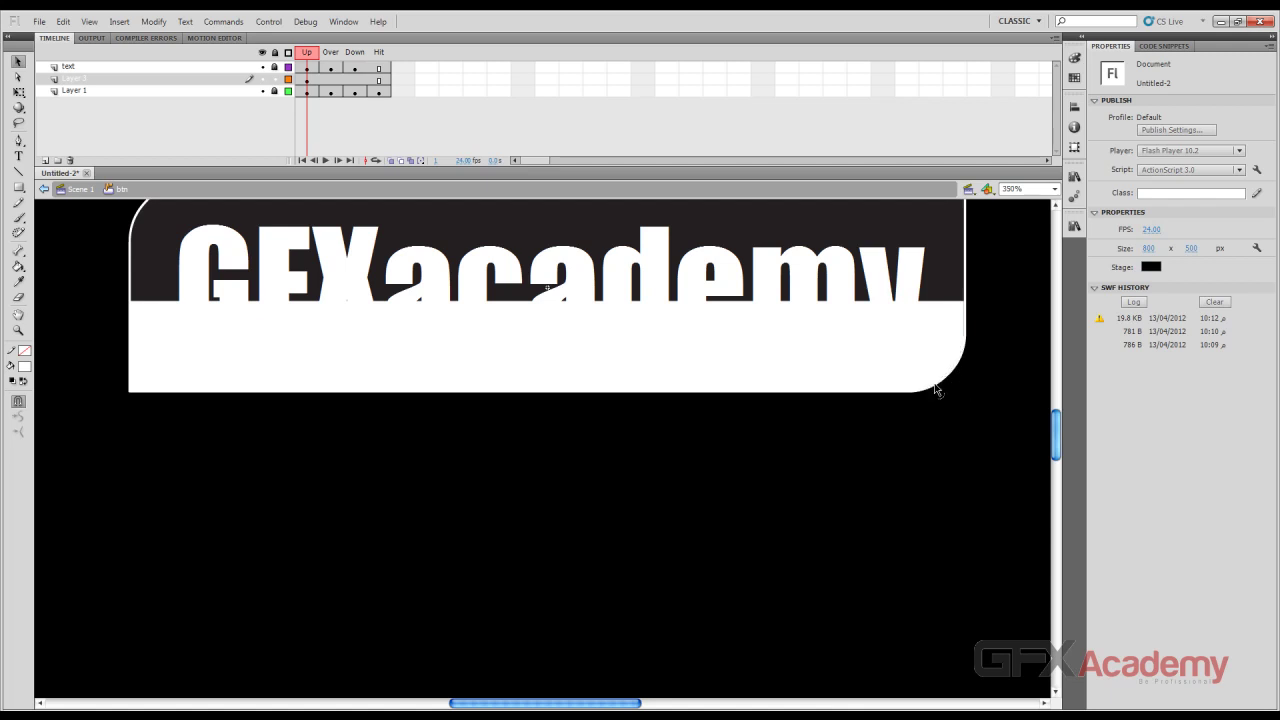
Select the white shape and try adjusting its top edge with Free Transform
{"action": "left_click", "coordinate": [344, 352]}
{"action": "left_click", "coordinate": [80, 314]}
{"action": "left_click", "coordinate": [197, 327]}
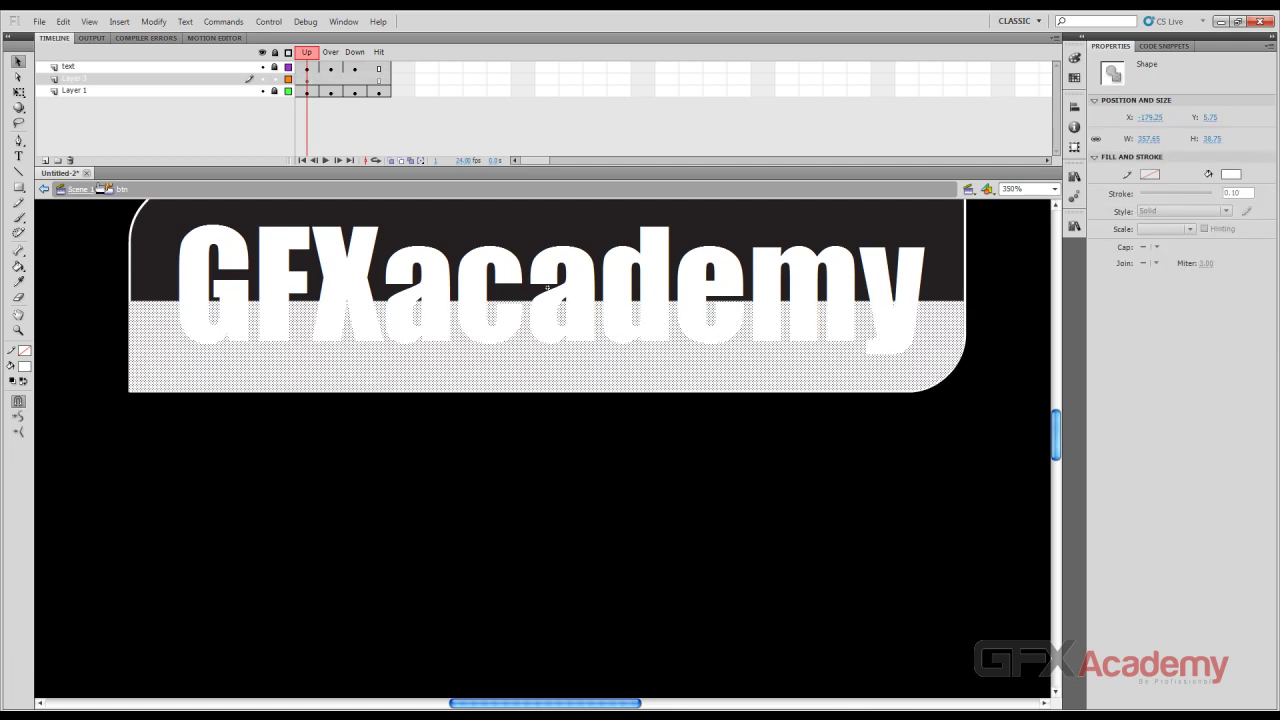
{"action": "left_click", "coordinate": [18, 91]}
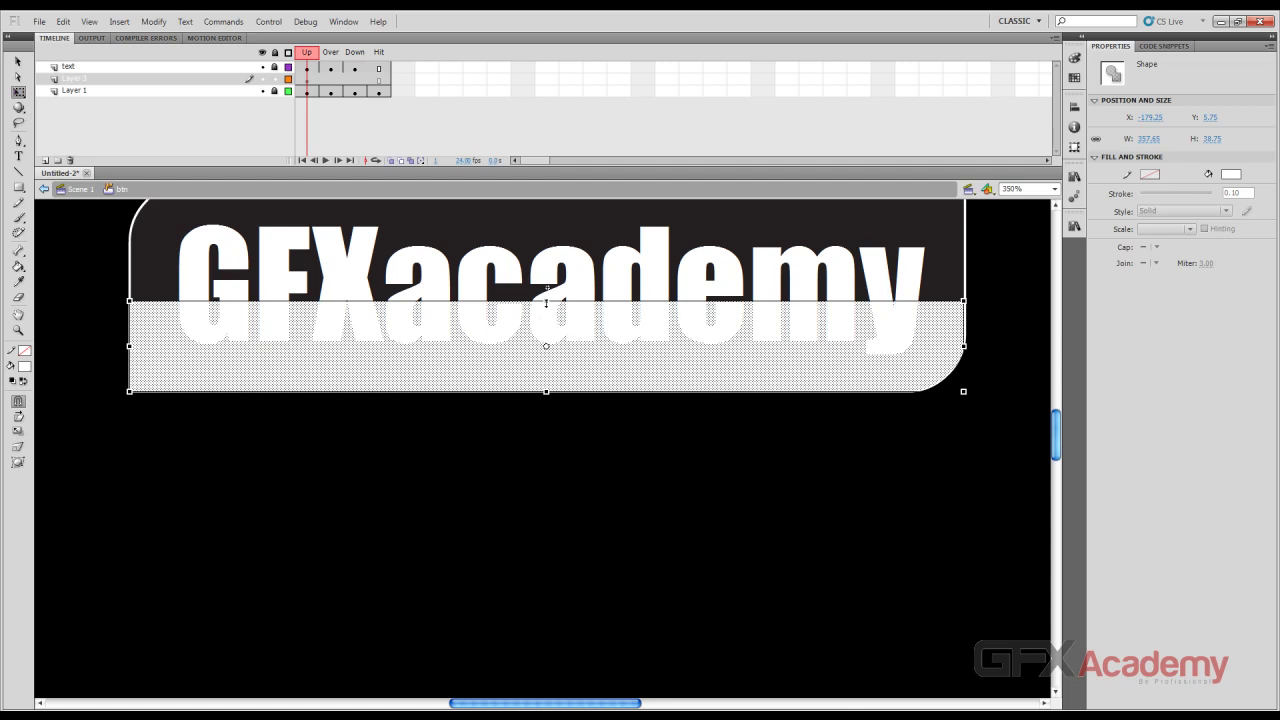
{"action": "mouse_move", "coordinate": [546, 303]}
{"action": "left_mouse_down"}
{"action": "mouse_move", "coordinate": [545, 354]}
{"action": "mouse_move", "coordinate": [543, 301]}
{"action": "left_mouse_up"}
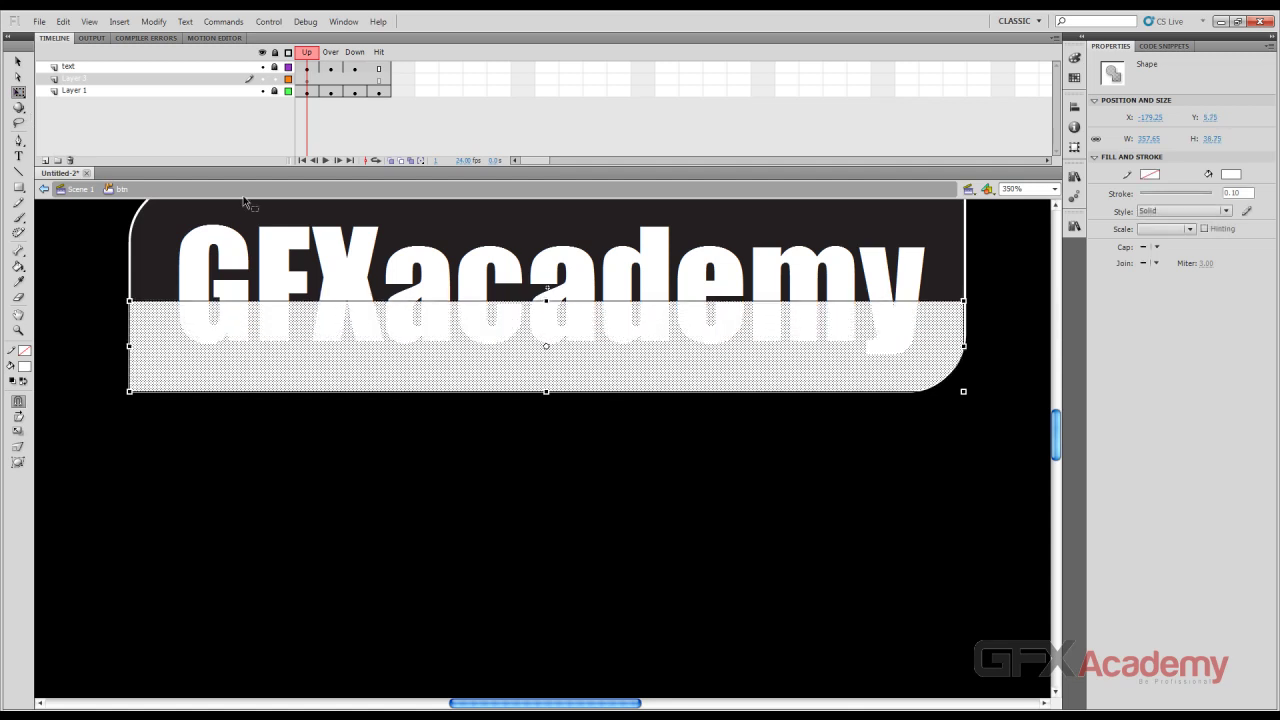
{"action": "left_click", "coordinate": [18, 61]}
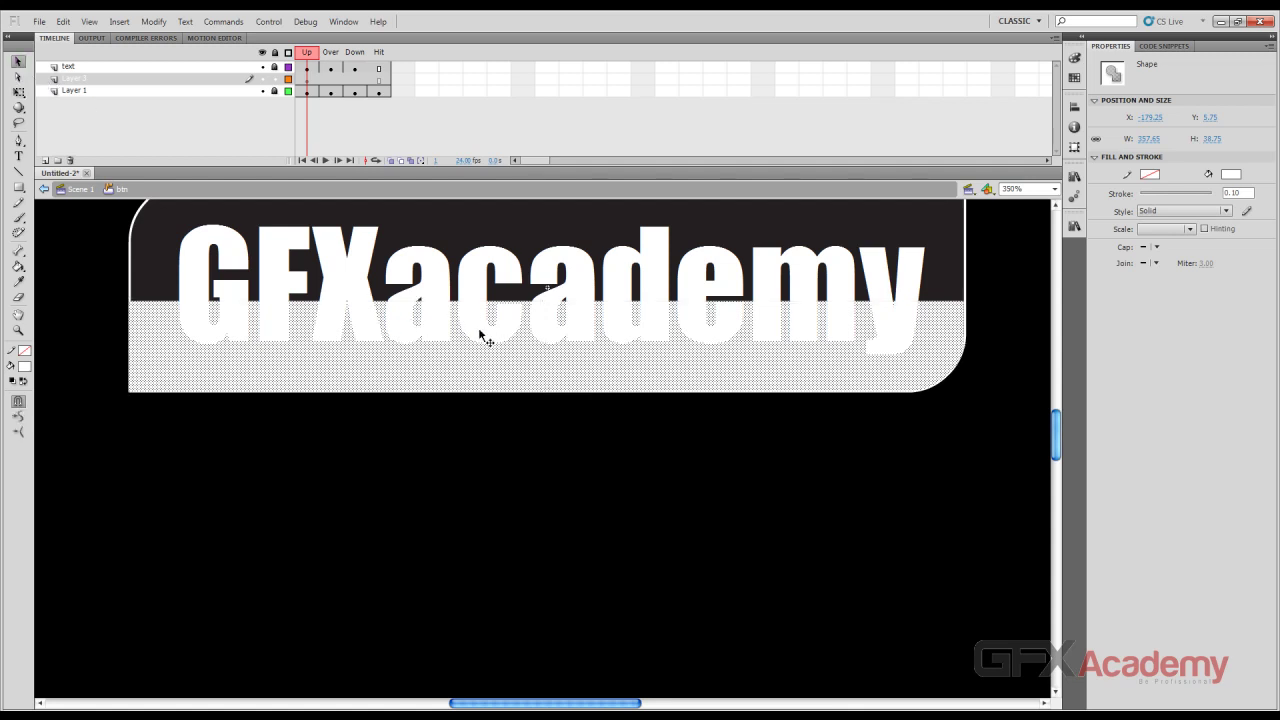
Lower the alpha of the white overlay shape's fill to 17%
{"action": "left_click", "coordinate": [1234, 176]}
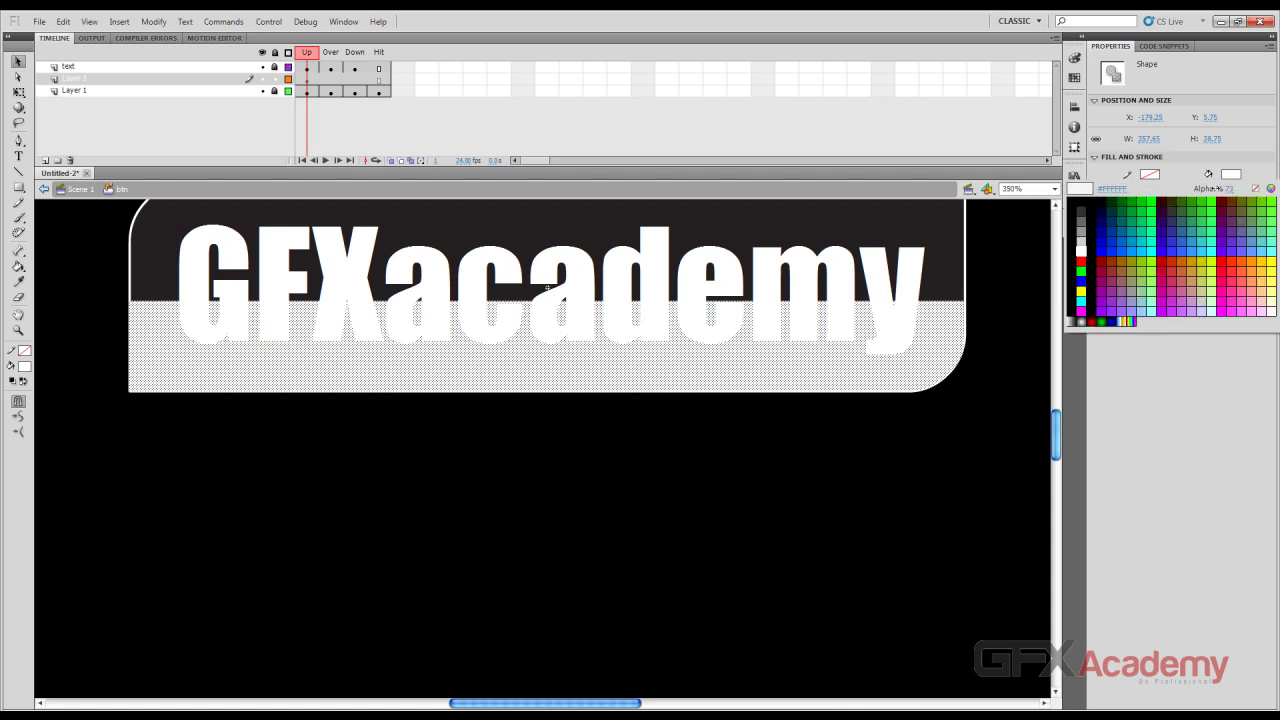
{"action": "left_click_drag", "start_coordinate": [1217, 188], "coordinate": [1211, 188]}
{"action": "left_click", "coordinate": [1000, 309]}
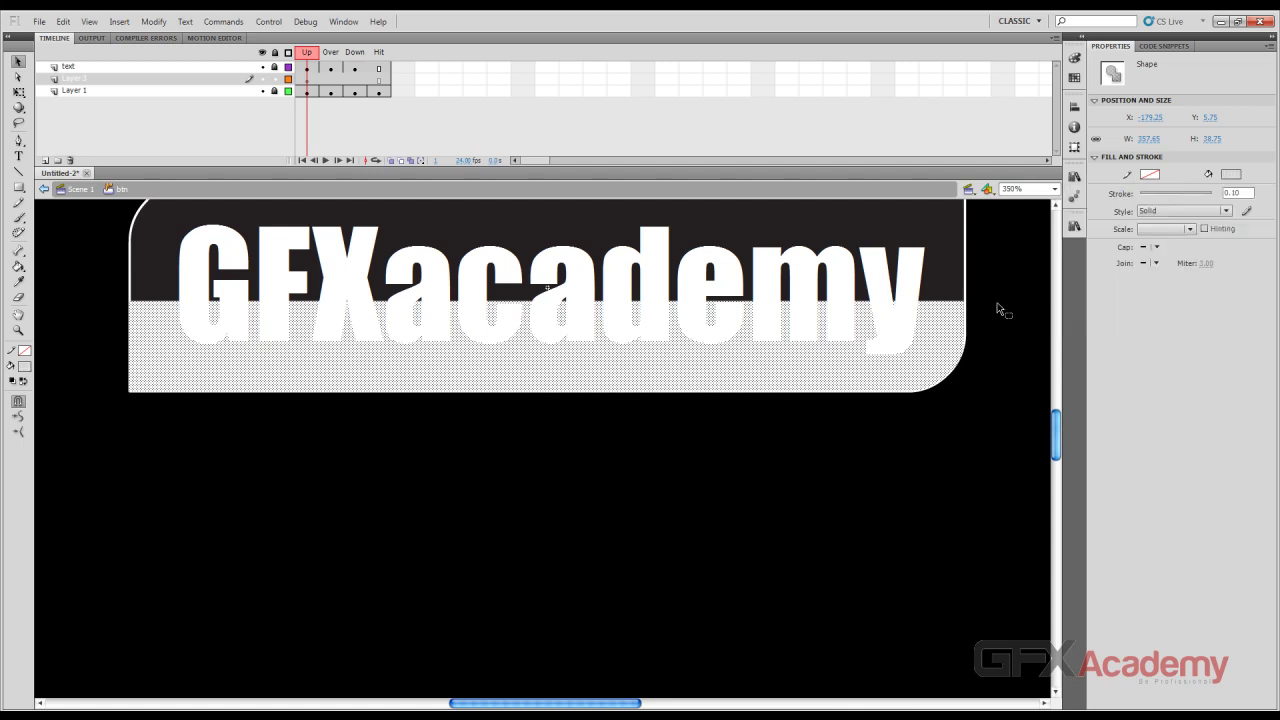
{"action": "left_click", "coordinate": [663, 466]}
{"action": "scroll", "coordinate": [543, 500], "scroll_direction": "up", "scroll_amount": 1}
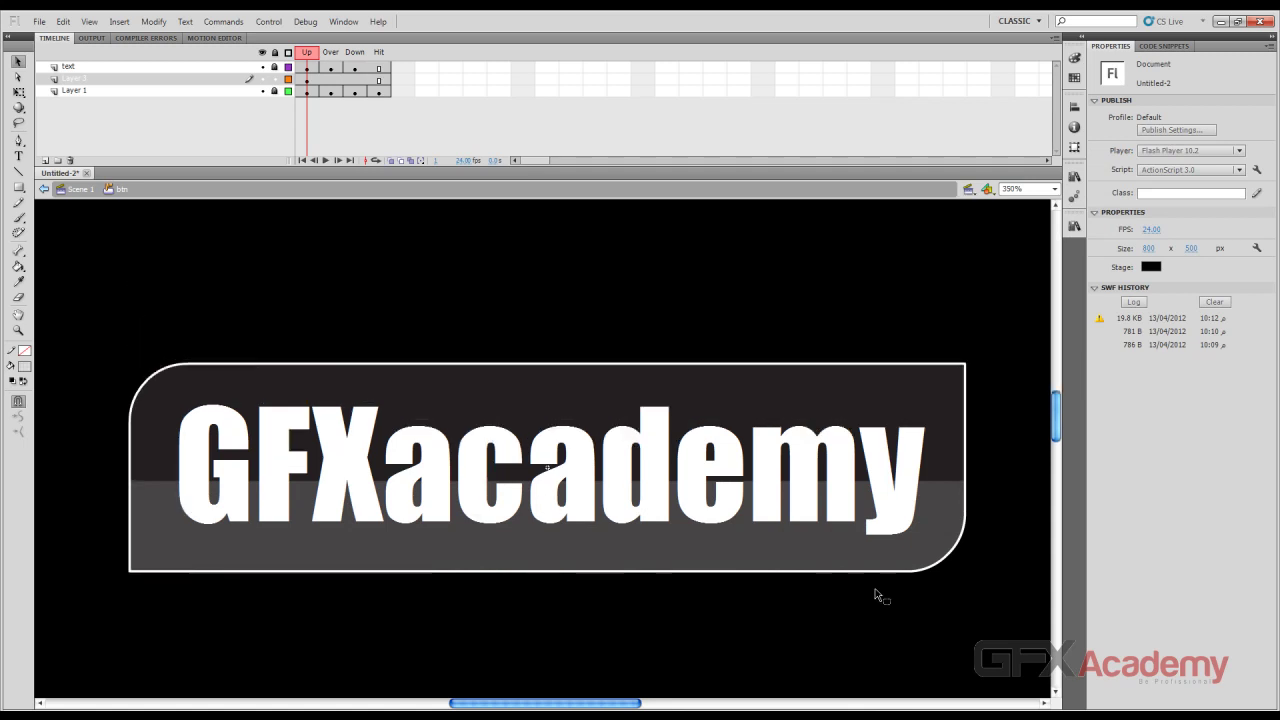
Change the overlay shape's fill to black and adjust the fill's alpha
{"action": "left_click", "coordinate": [950, 530]}
{"action": "left_click", "coordinate": [1232, 177]}
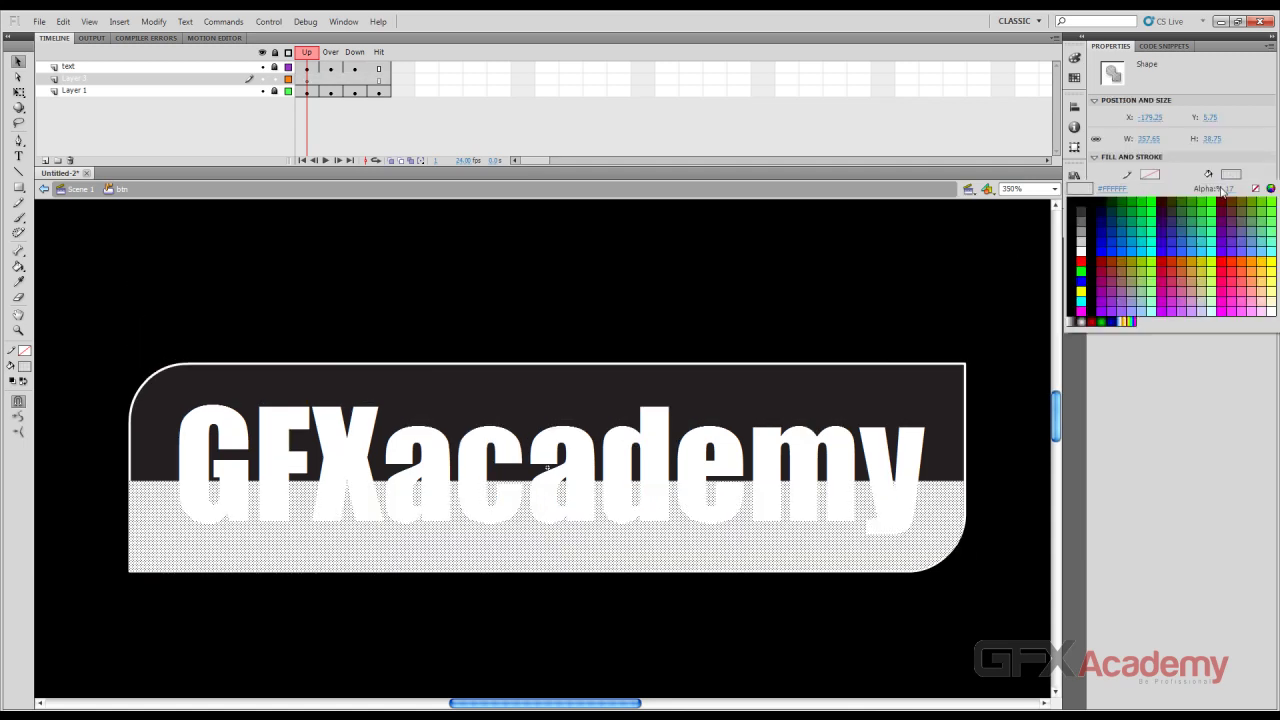
{"action": "left_click", "coordinate": [1084, 212]}
{"action": "left_click", "coordinate": [995, 398]}
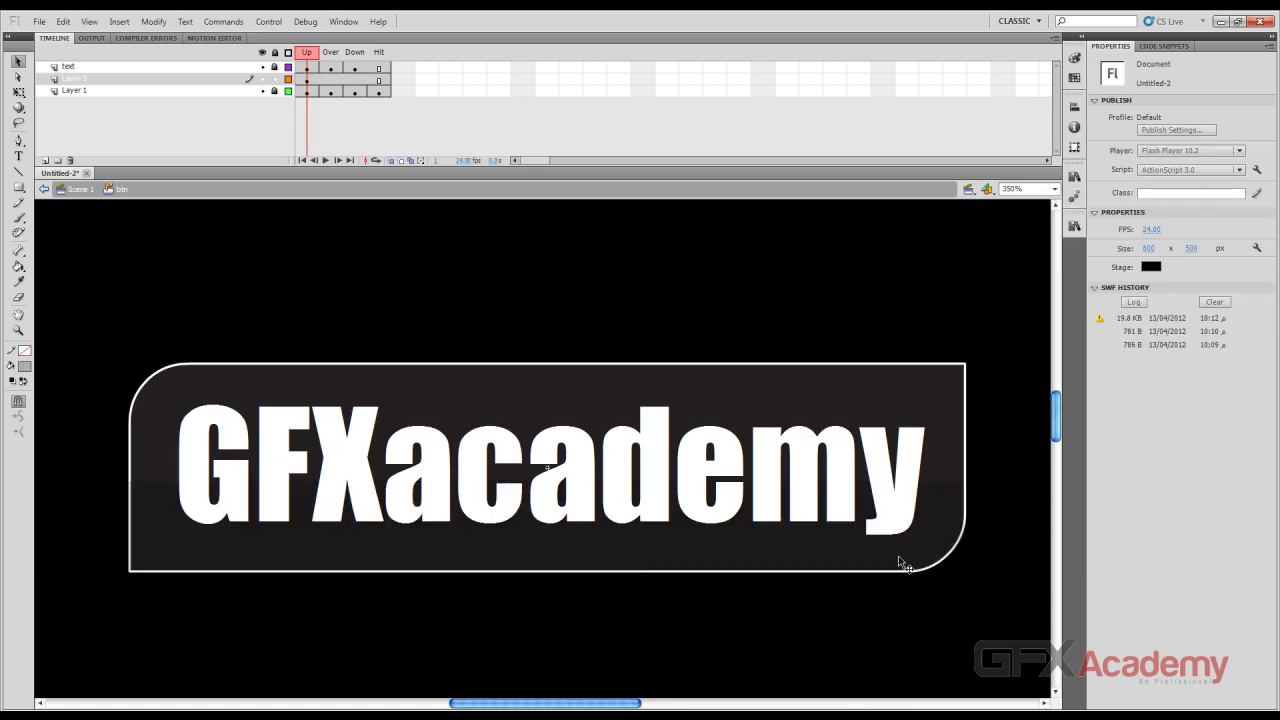
{"action": "left_click", "coordinate": [697, 551]}
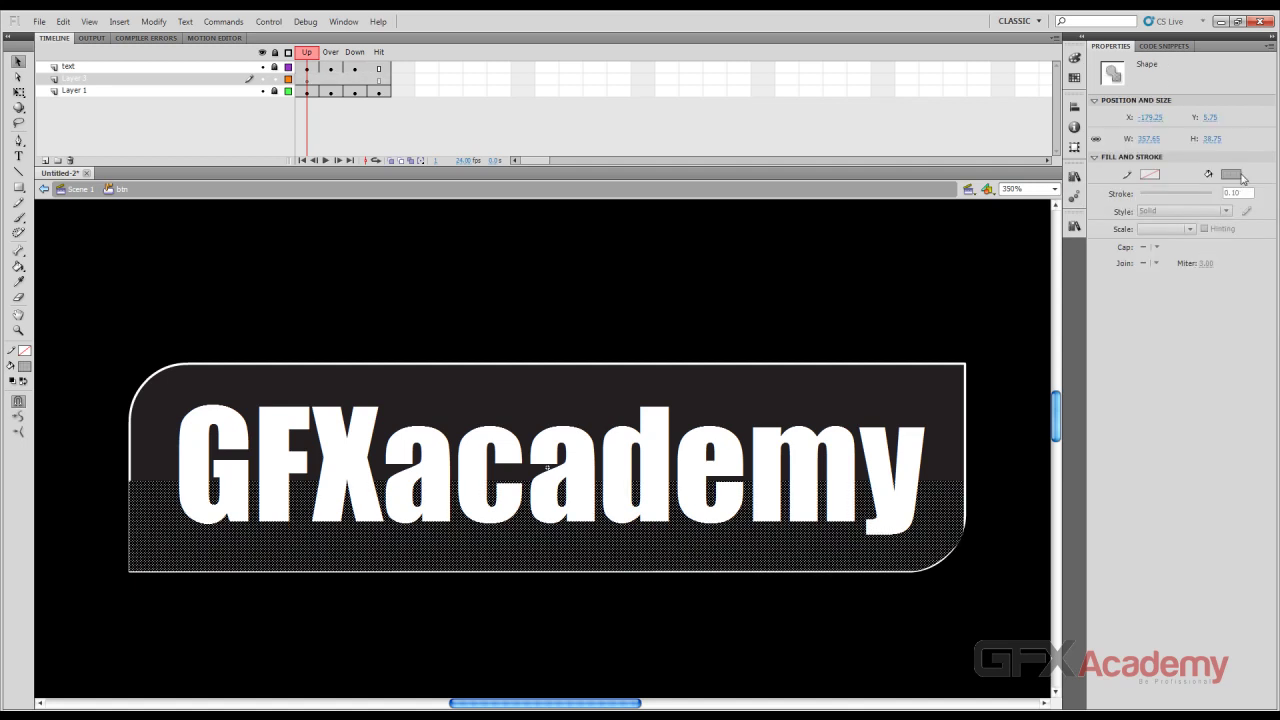
{"action": "left_click", "coordinate": [1232, 175]}
{"action": "left_click", "coordinate": [1233, 193]}
{"action": "left_click", "coordinate": [986, 349]}
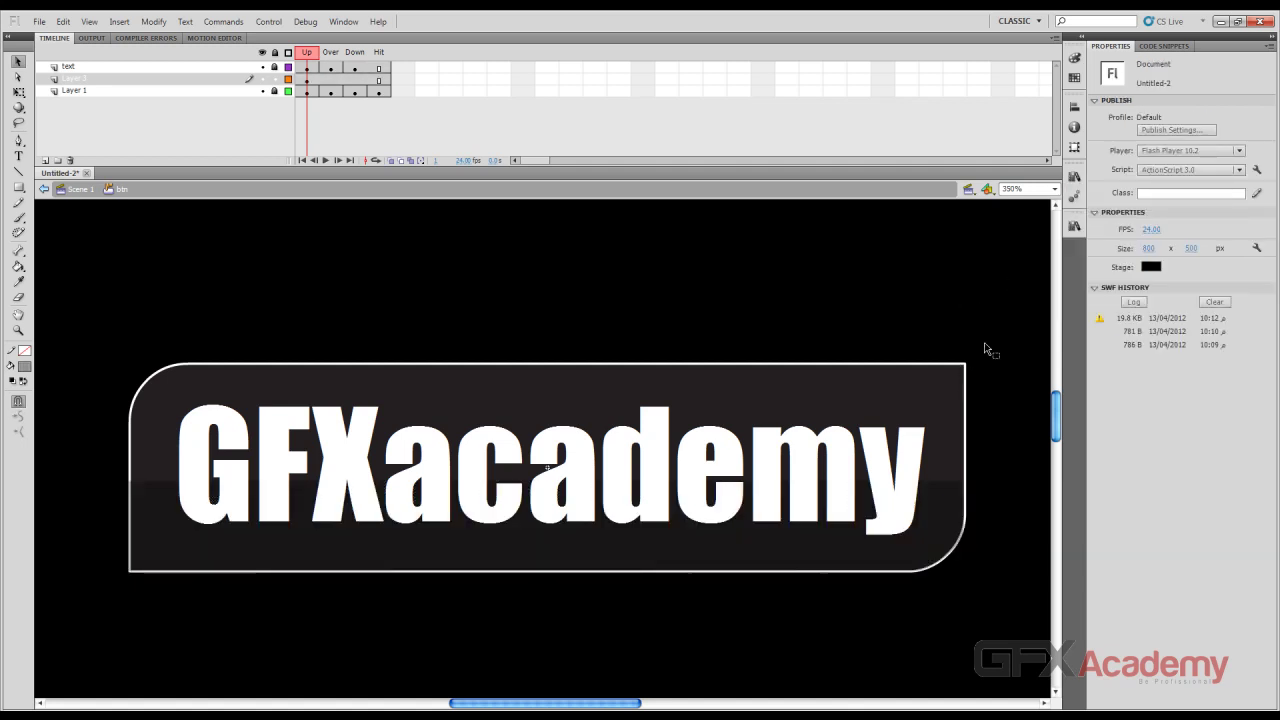
Test the movie and check the GFXacademy button's Over and Down states in the preview
{"action": "key", "text": "ctrl+Return"}
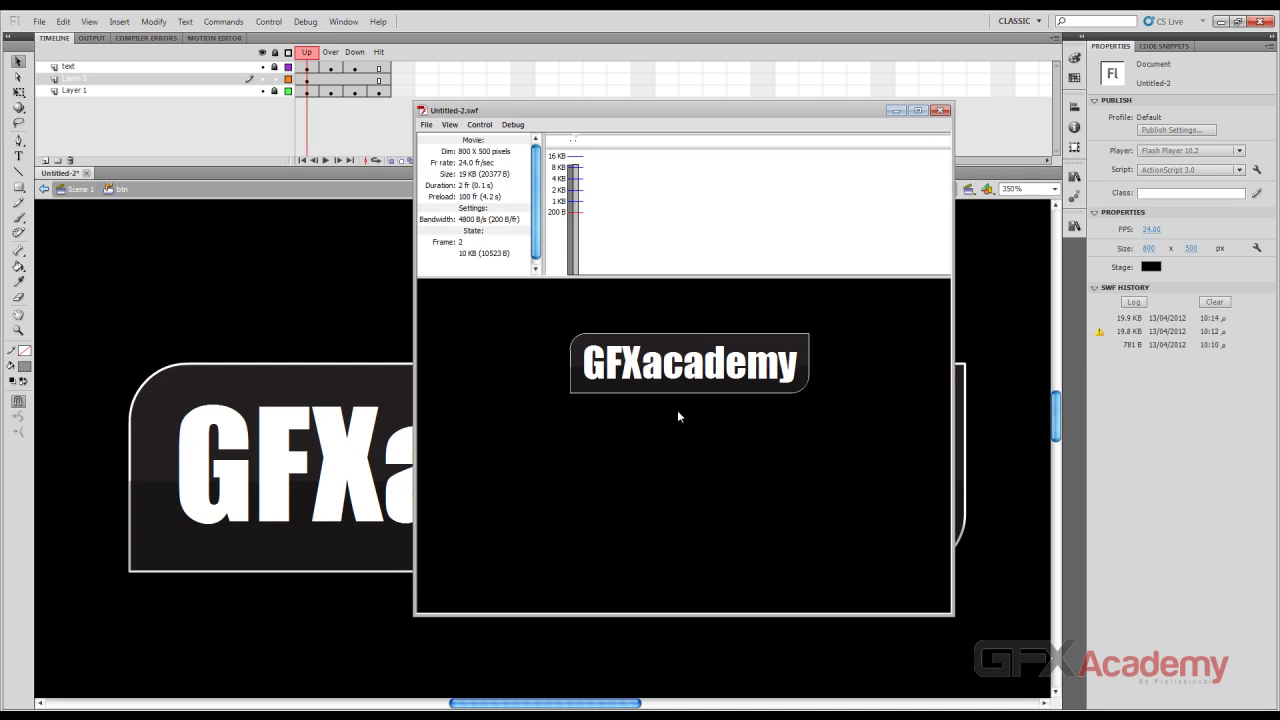
{"action": "left_click", "coordinate": [690, 384]}
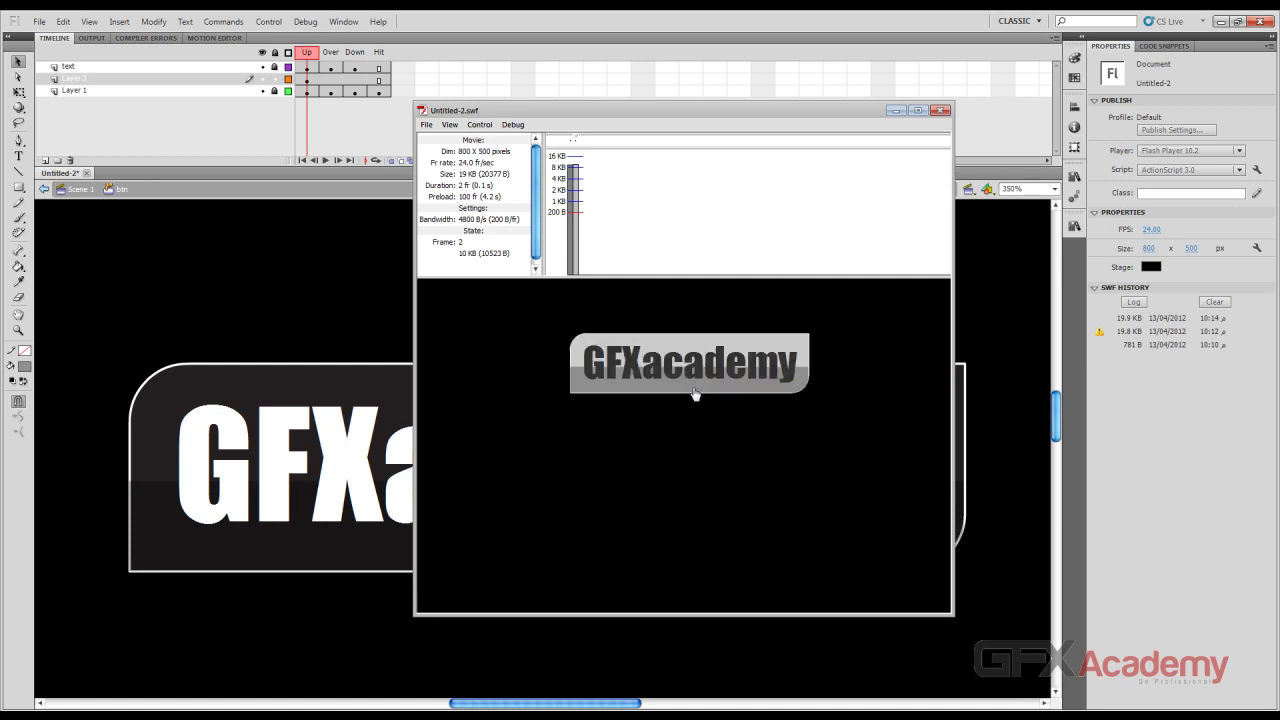
{"action": "left_click", "coordinate": [695, 394]}
{"action": "left_click", "coordinate": [940, 110]}
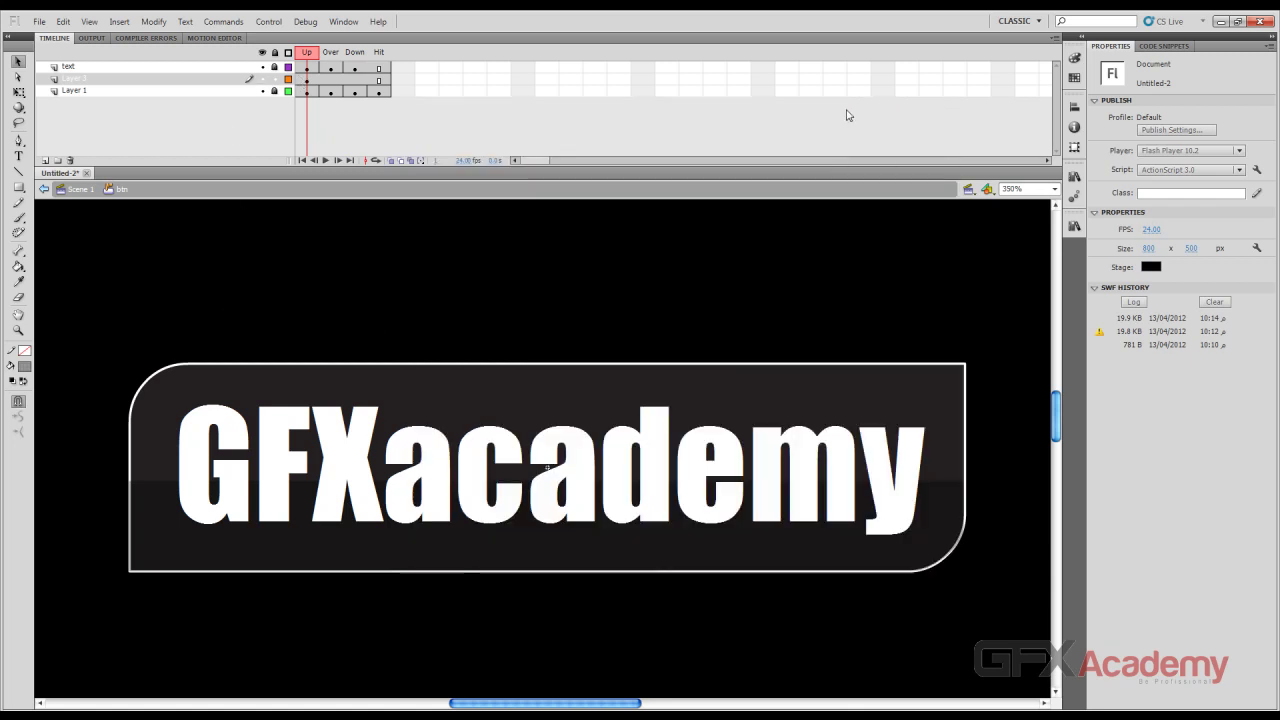
Return to Scene 1 and move the GFXacademy button straight up to about Y 67.80
{"action": "left_click", "coordinate": [80, 189]}
{"action": "key", "text": "ctrl+minus"}
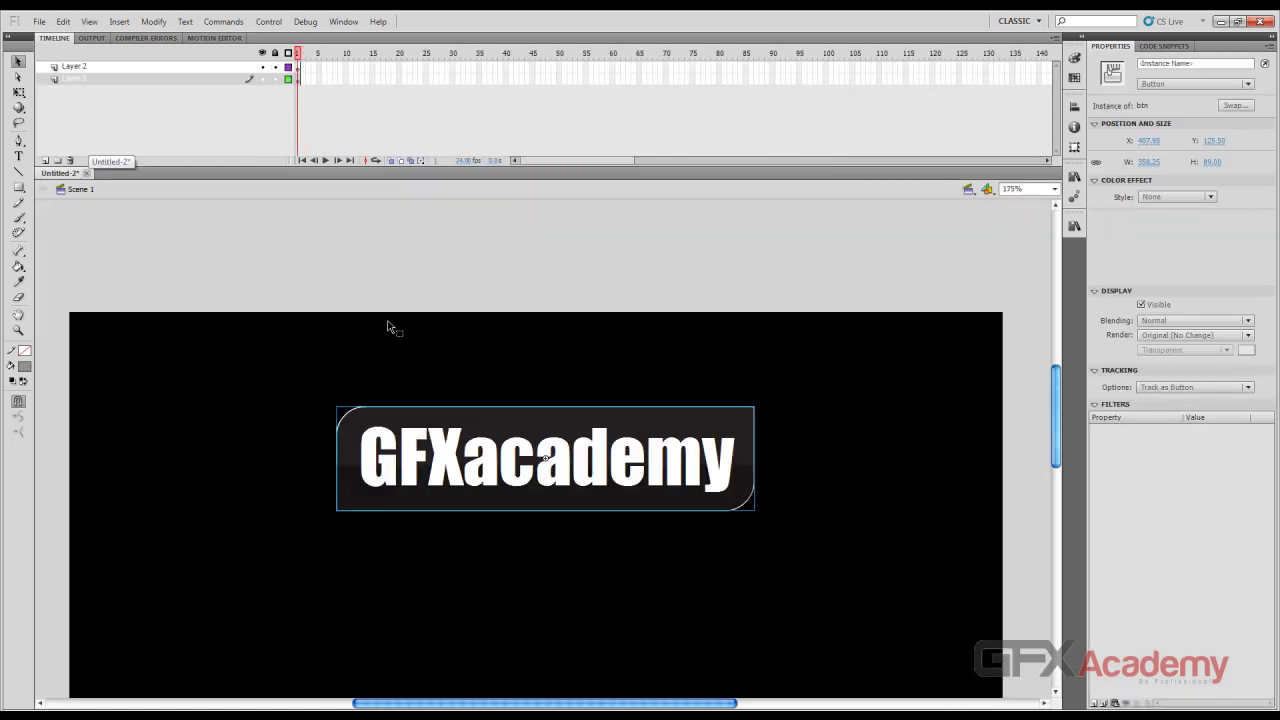
{"action": "left_click", "coordinate": [423, 295]}
{"action": "scroll", "coordinate": [427, 294], "scroll_direction": "down", "scroll_amount": 3}
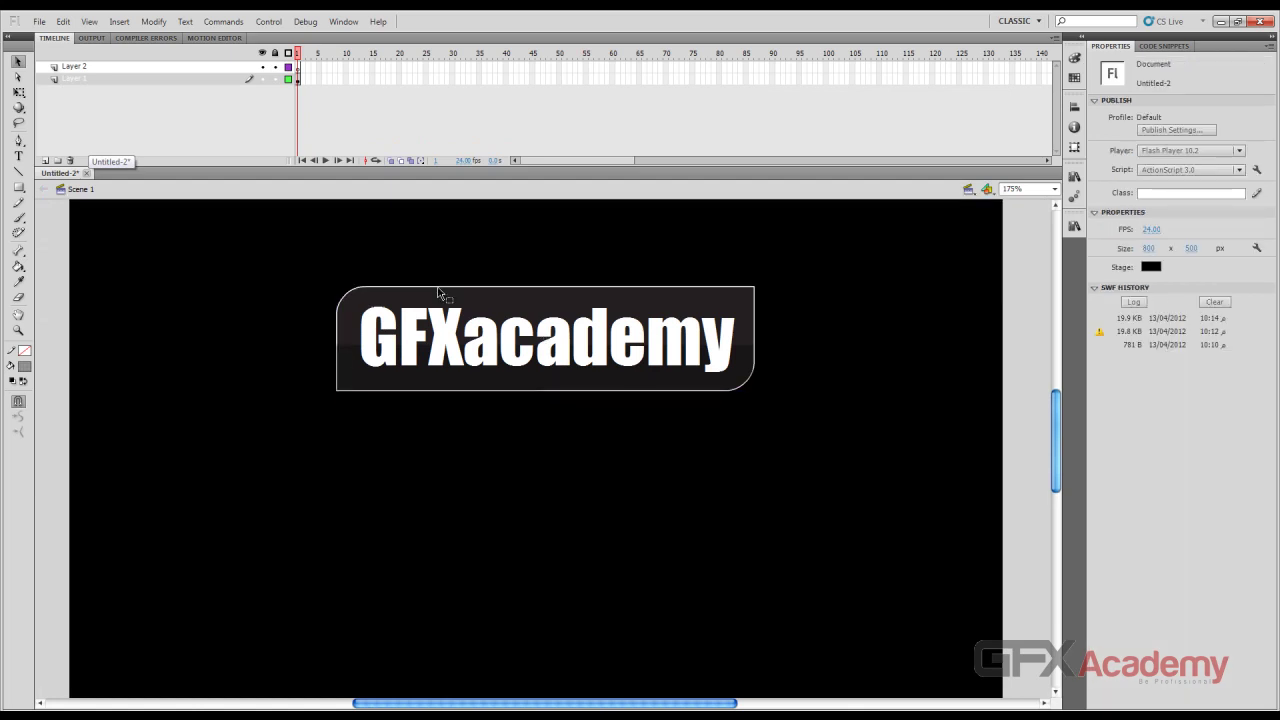
{"action": "left_click_drag", "start_coordinate": [480, 352], "coordinate": [480, 284]}
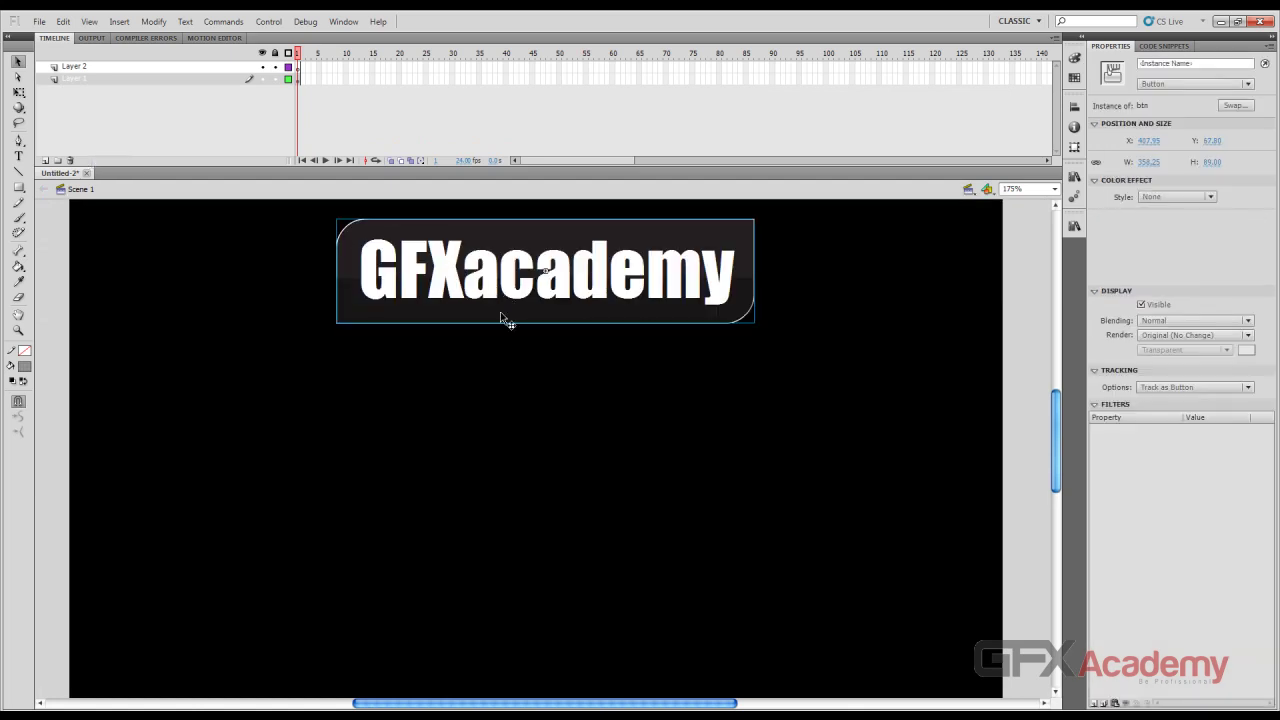
Open the Buttons common library and look through its folders
{"action": "left_click", "coordinate": [345, 22]}
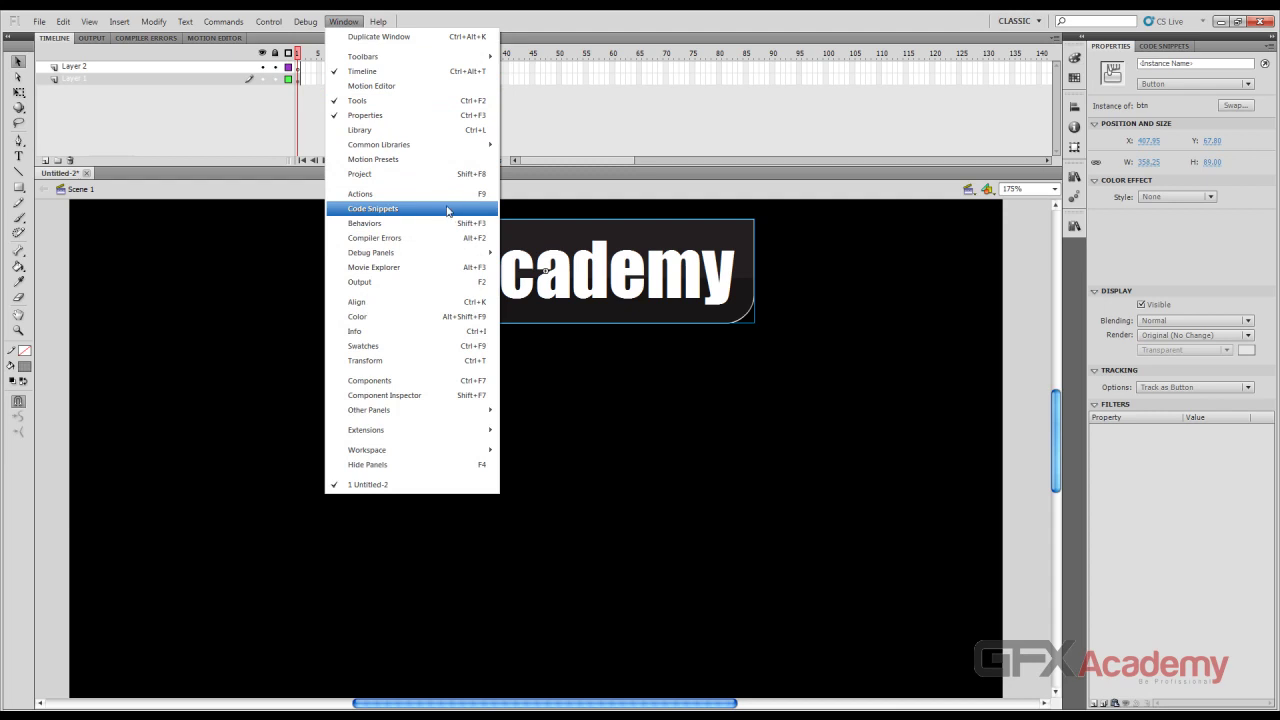
{"action": "mouse_move", "coordinate": [423, 150]}
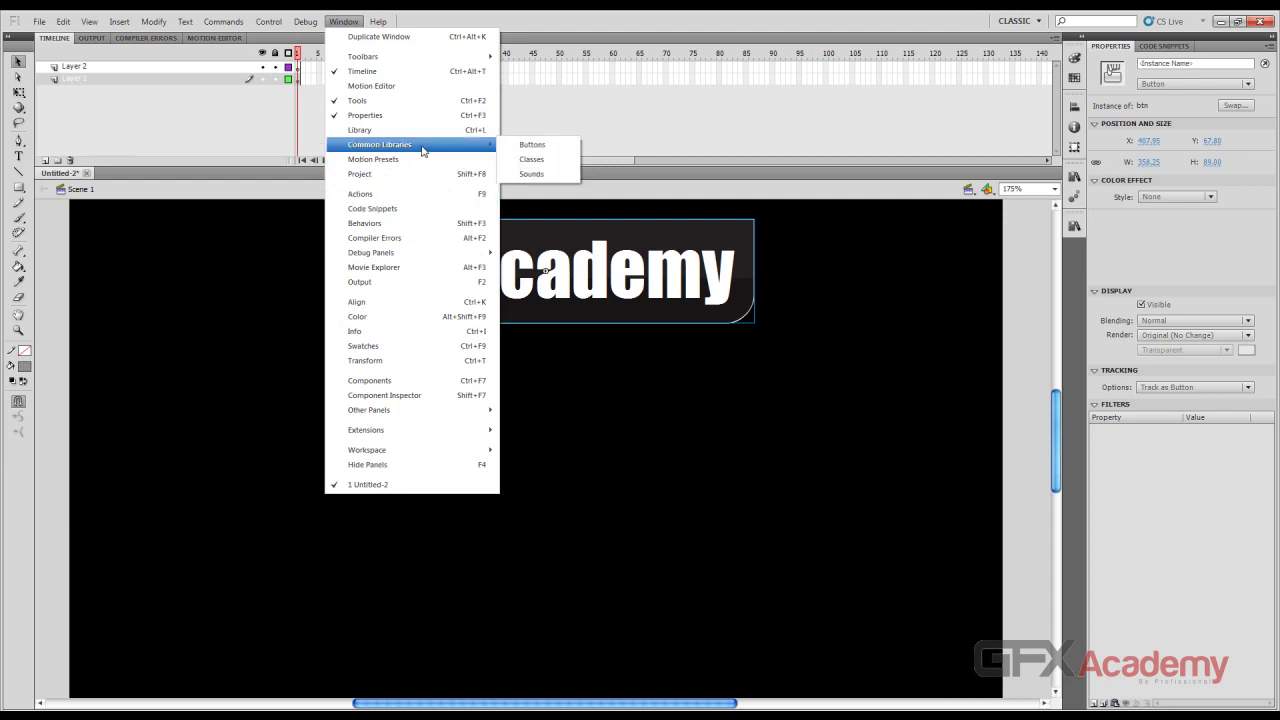
{"action": "left_click", "coordinate": [555, 151]}
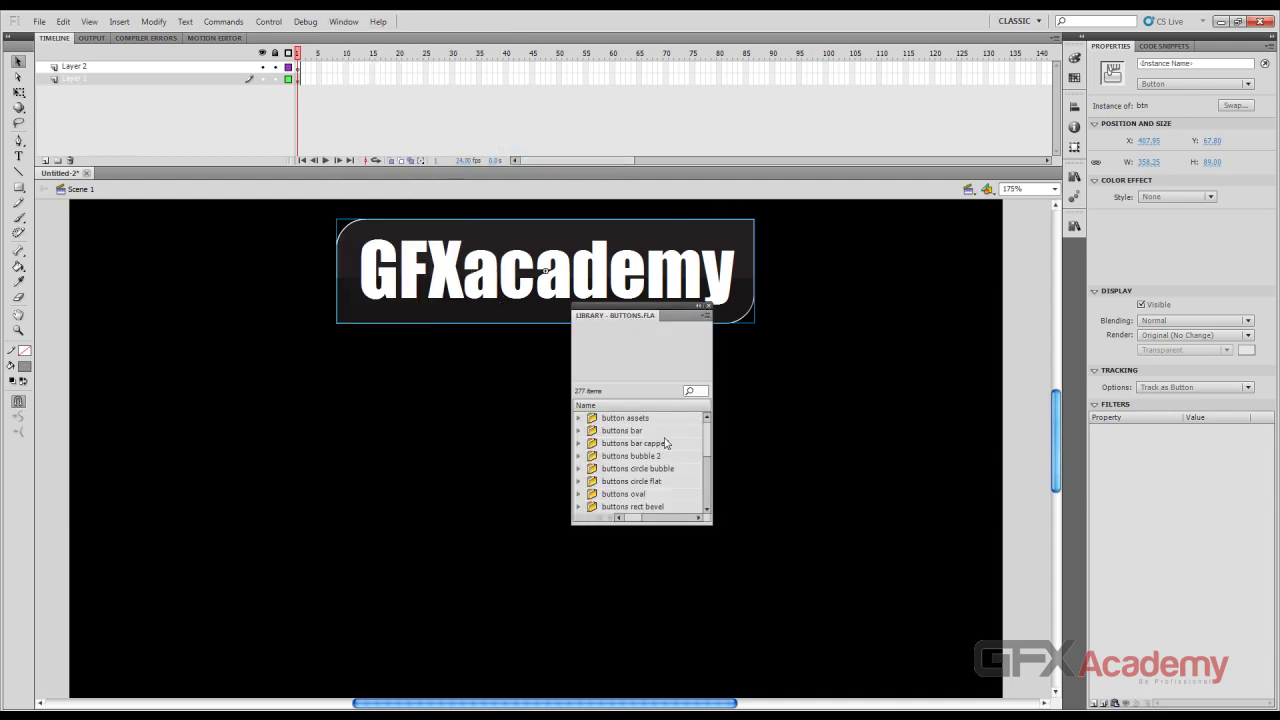
{"action": "scroll", "coordinate": [650, 450], "scroll_direction": "down", "scroll_amount": 10}
{"action": "scroll", "coordinate": [612, 428], "scroll_direction": "up", "scroll_amount": 10}
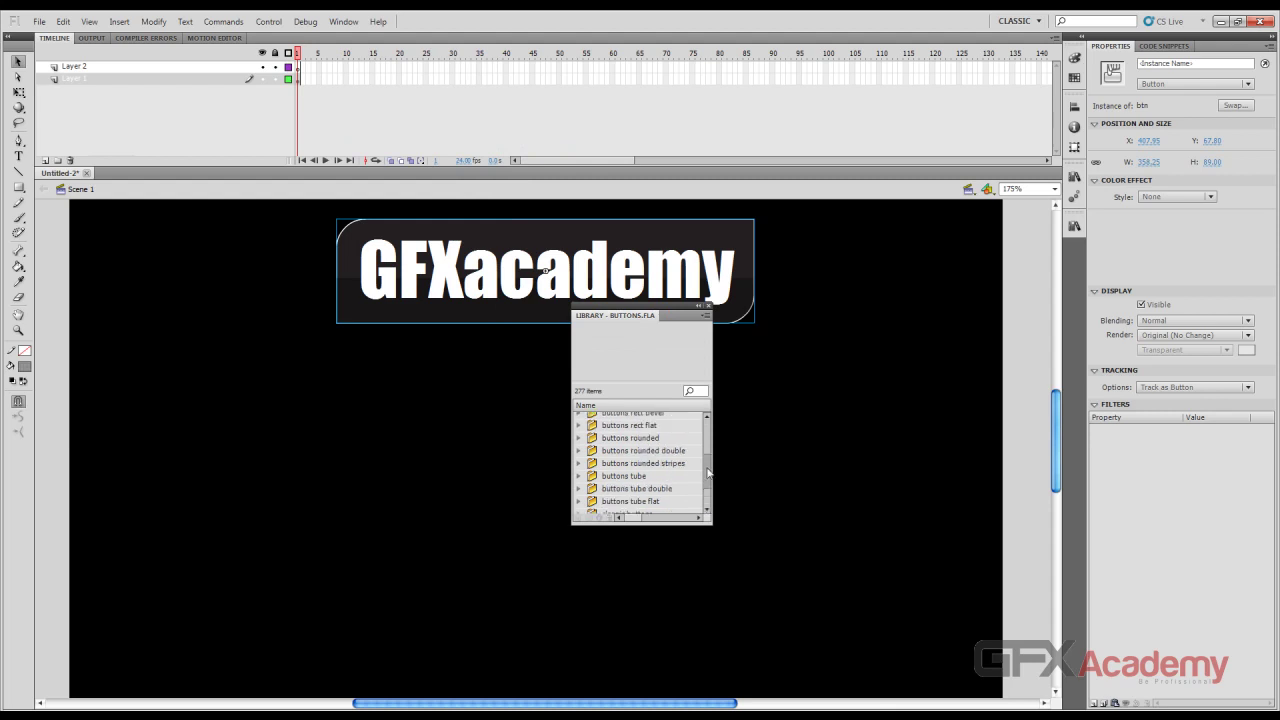
Place the oval button shadow clip from the button assets folder on the stage below the GFXacademy button
{"action": "left_click", "coordinate": [579, 419]}
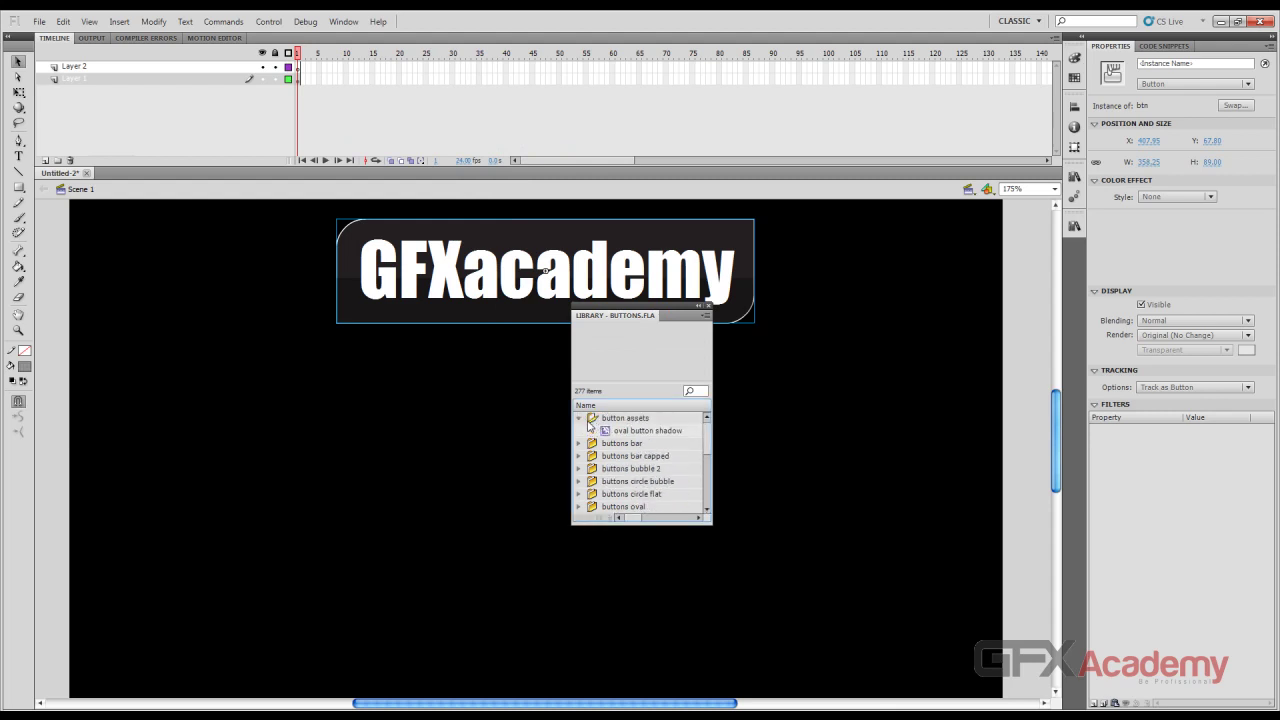
{"action": "left_click", "coordinate": [621, 436]}
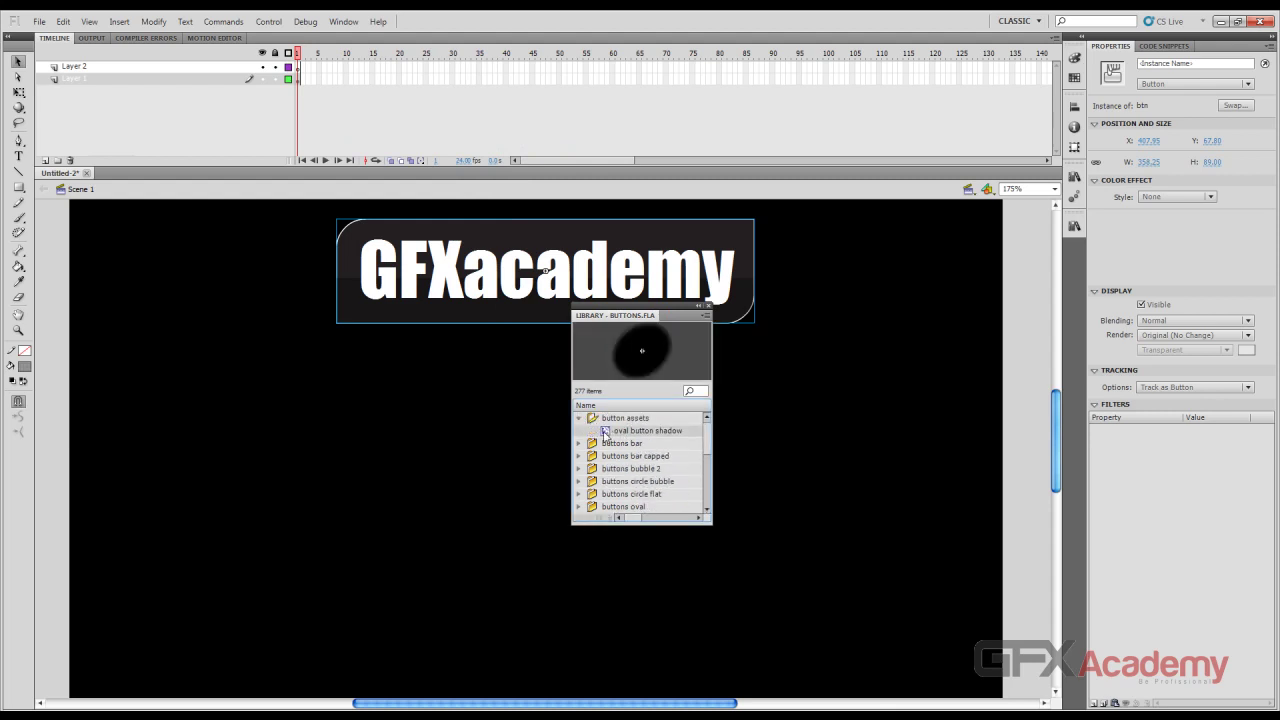
{"action": "left_click_drag", "start_coordinate": [605, 435], "coordinate": [463, 502]}
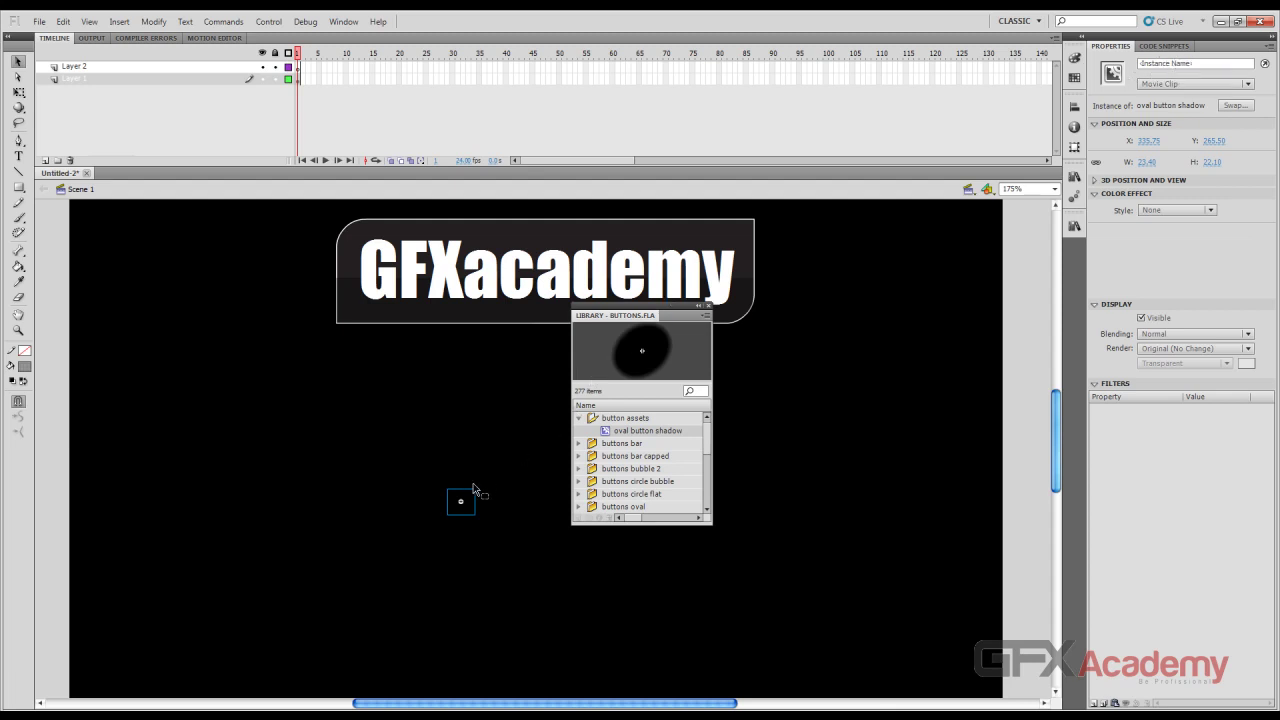
{"action": "left_click_drag", "start_coordinate": [465, 505], "coordinate": [478, 503]}
{"action": "left_click", "coordinate": [510, 494]}
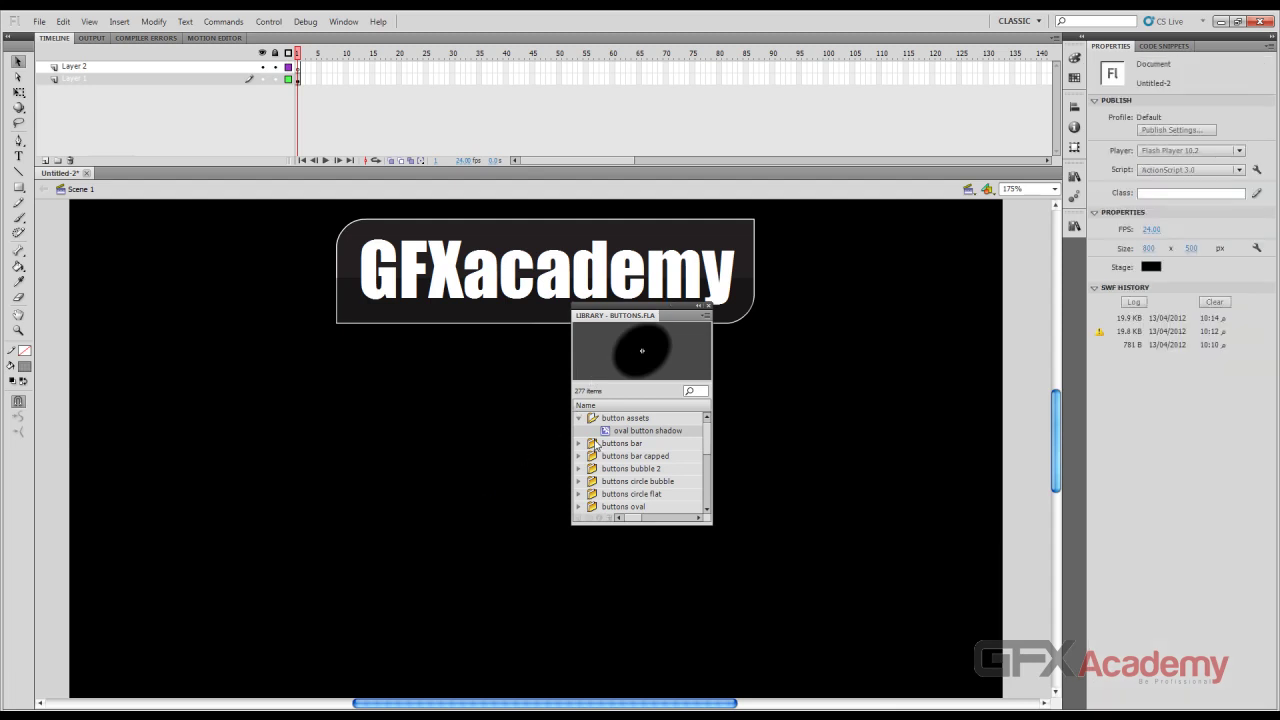
Preview the coloured buttons in the buttons bar folder and place bar brown on the stage below the GFXacademy button
{"action": "left_click", "coordinate": [579, 418]}
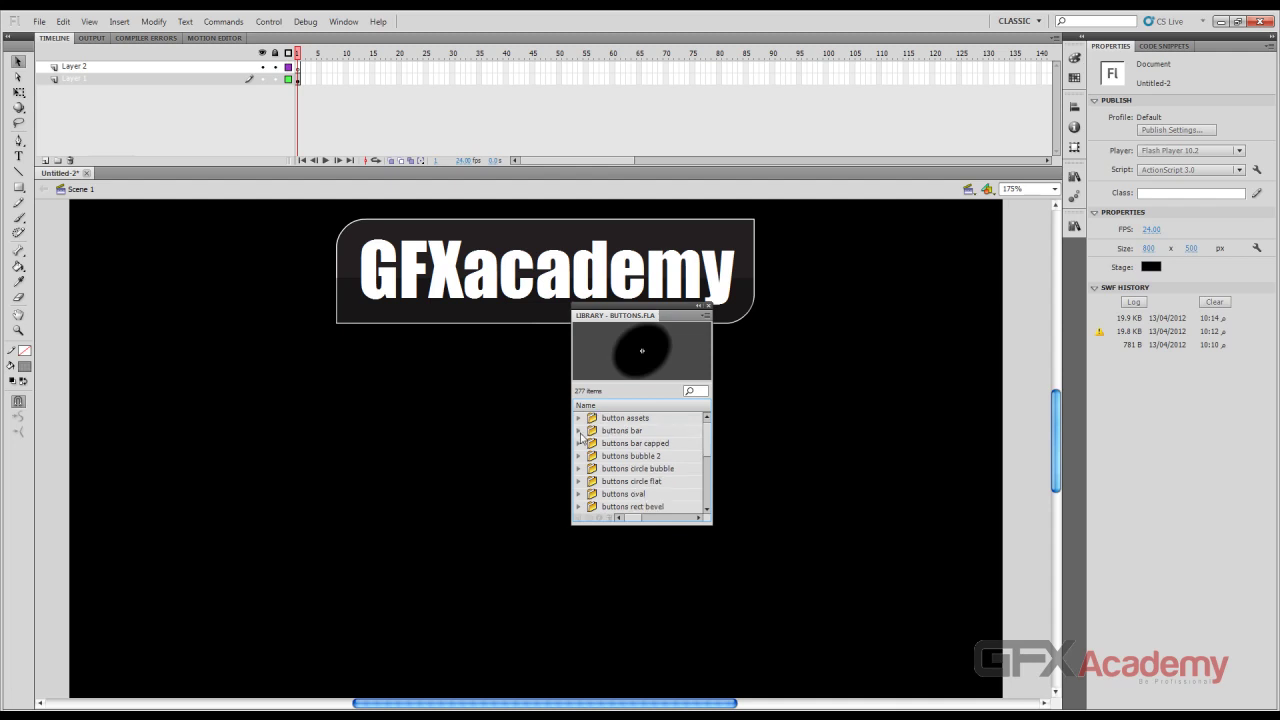
{"action": "left_click", "coordinate": [579, 436]}
{"action": "left_click", "coordinate": [638, 444]}
{"action": "left_click", "coordinate": [636, 468]}
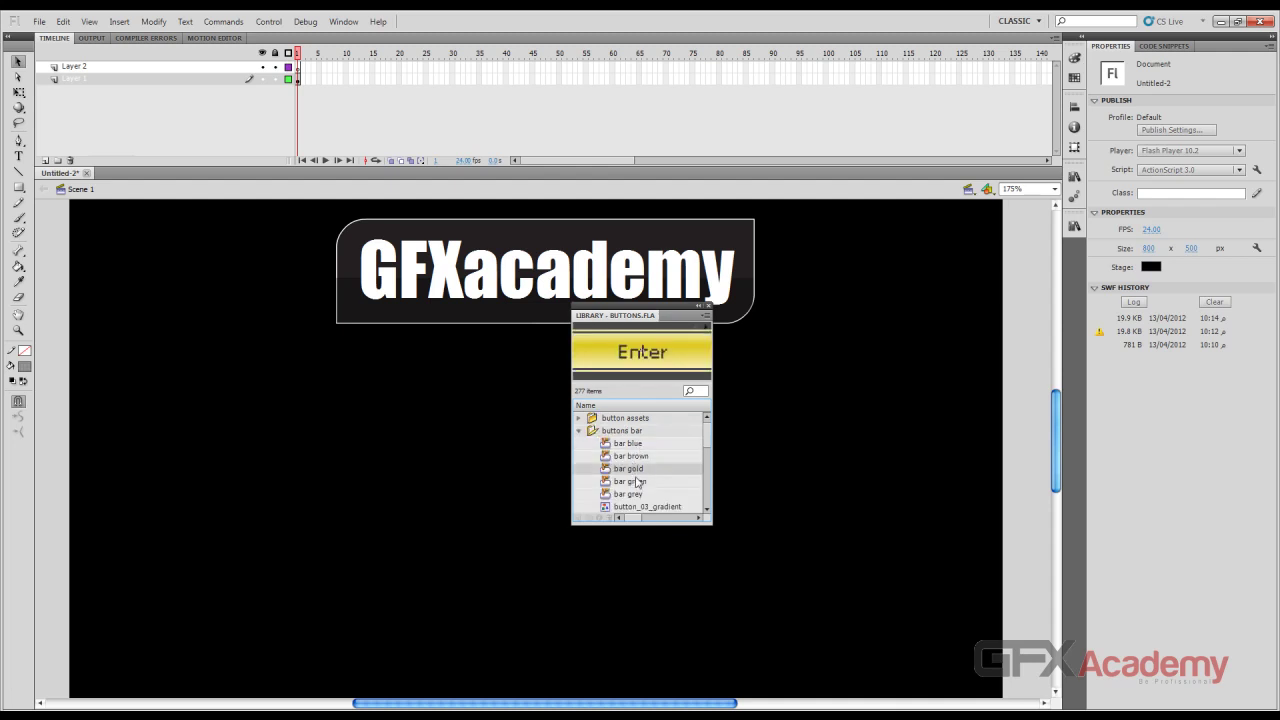
{"action": "left_click", "coordinate": [637, 482]}
{"action": "left_click", "coordinate": [628, 468]}
{"action": "left_click", "coordinate": [612, 482]}
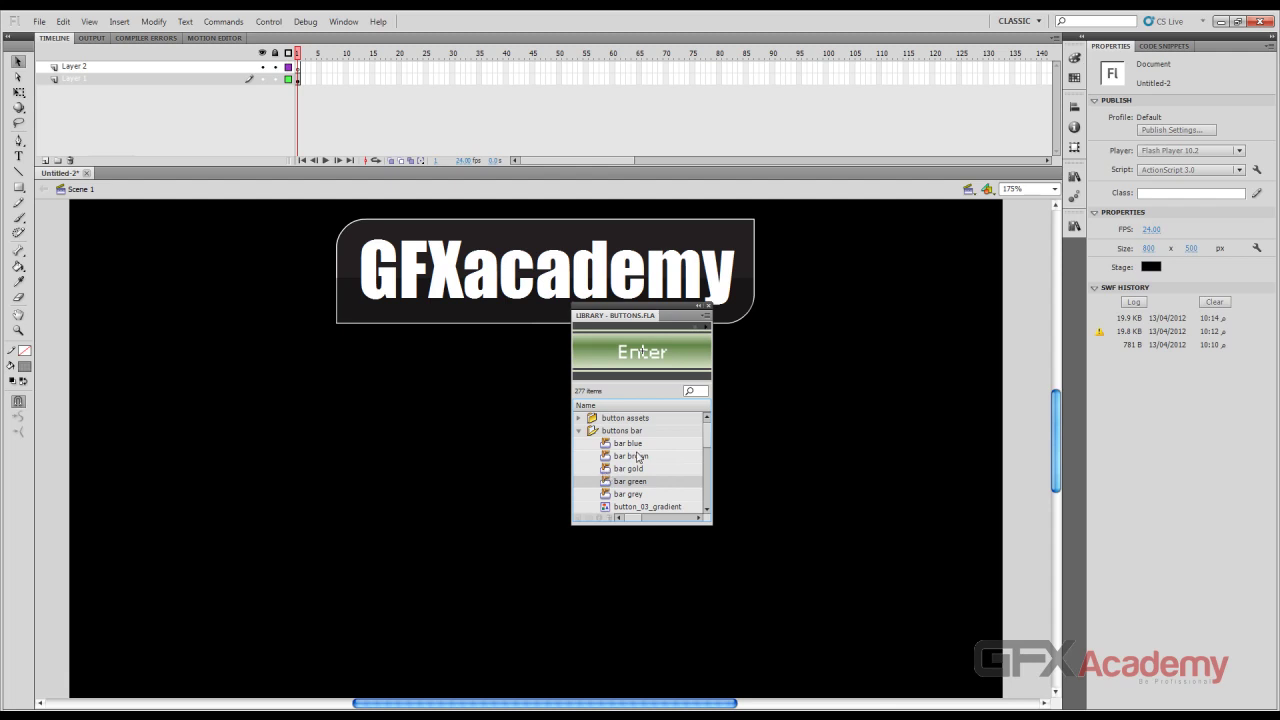
{"action": "left_click", "coordinate": [638, 456]}
{"action": "left_click", "coordinate": [637, 470]}
{"action": "left_click", "coordinate": [635, 459]}
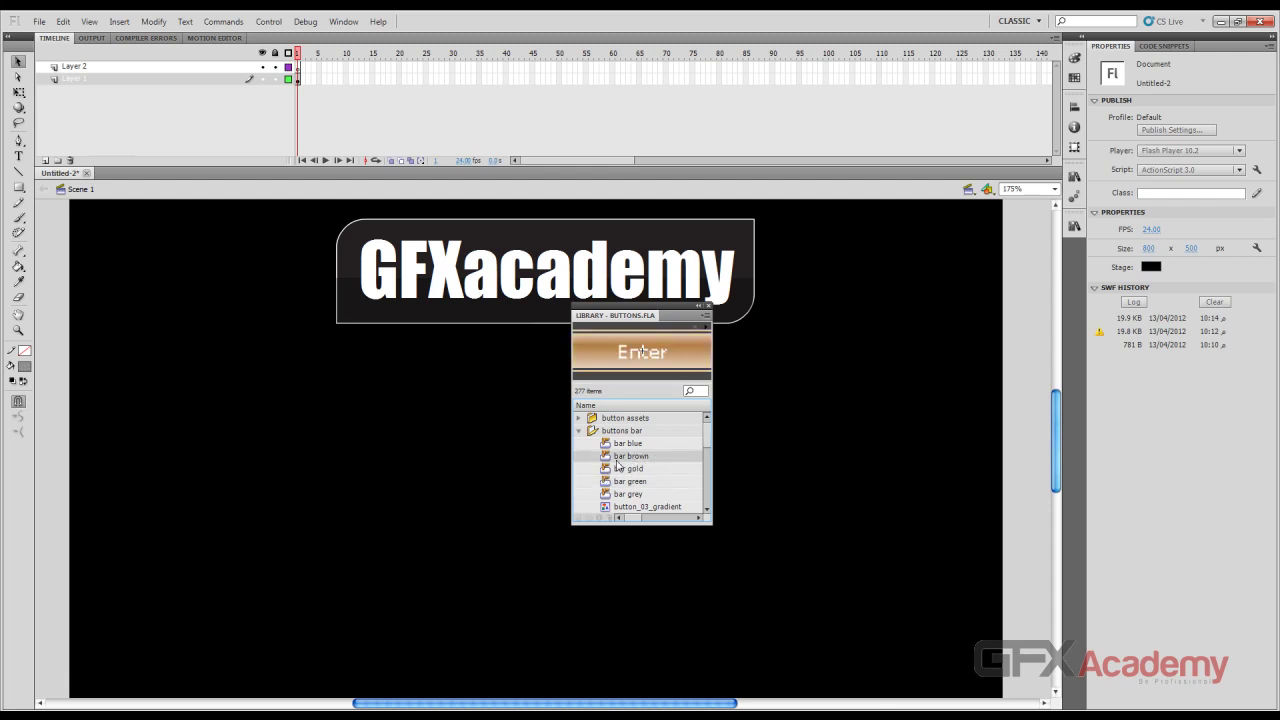
{"action": "left_click_drag", "start_coordinate": [630, 456], "coordinate": [428, 466]}
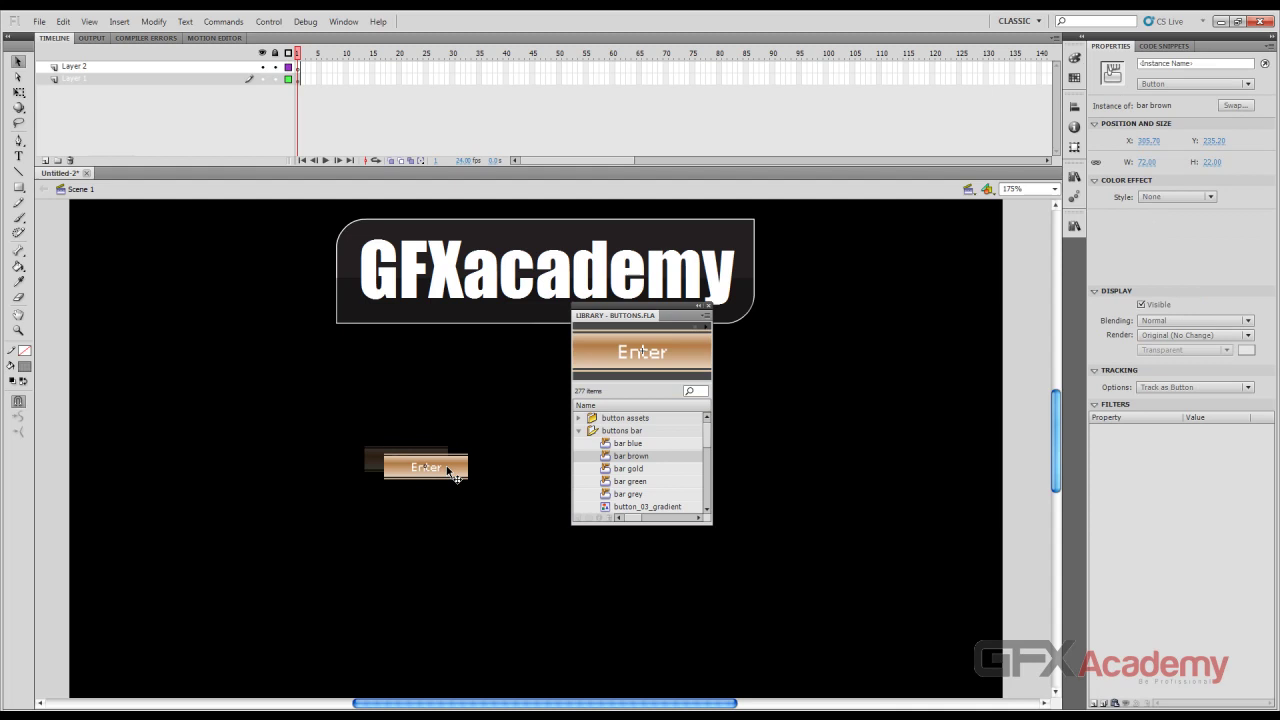
Preview the buttons bar capped folder and place bar capped green directly beneath the brown Enter button
{"action": "scroll", "coordinate": [612, 470], "scroll_direction": "down", "scroll_amount": 1}
{"action": "left_click", "coordinate": [628, 454]}
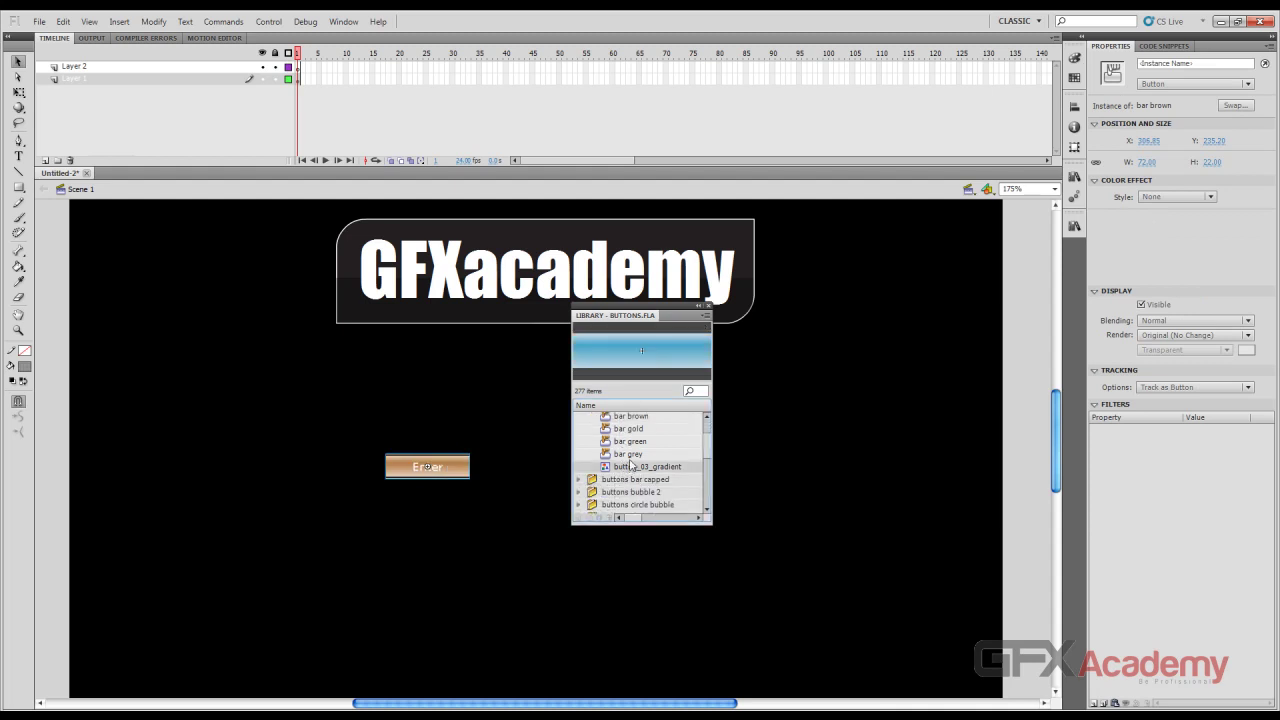
{"action": "left_click", "coordinate": [579, 480]}
{"action": "scroll", "coordinate": [620, 480], "scroll_direction": "down", "scroll_amount": 1}
{"action": "left_click", "coordinate": [629, 484]}
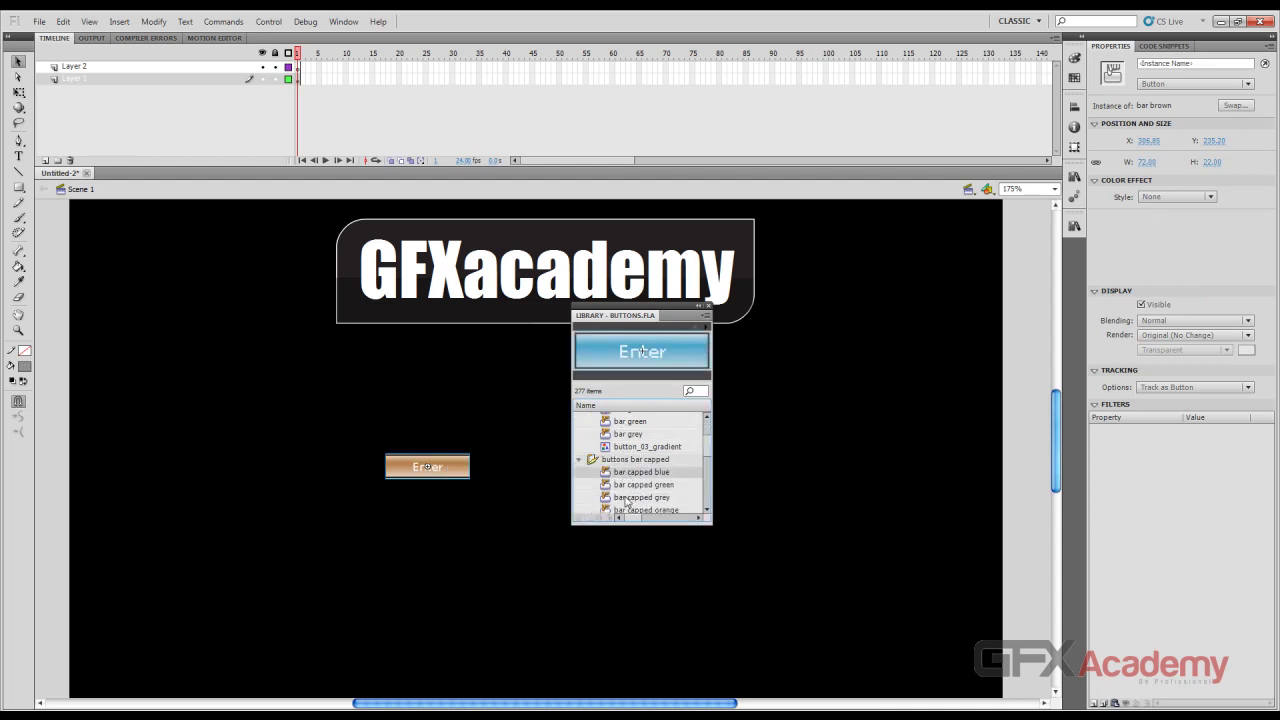
{"action": "left_click", "coordinate": [628, 497]}
{"action": "left_click", "coordinate": [625, 484]}
{"action": "left_click_drag", "start_coordinate": [605, 487], "coordinate": [425, 493]}
Preview the buttons bubble 2 folder and place the round bubble 2 blue button beneath the green Enter button
{"action": "scroll", "coordinate": [641, 487], "scroll_direction": "down", "scroll_amount": 2}
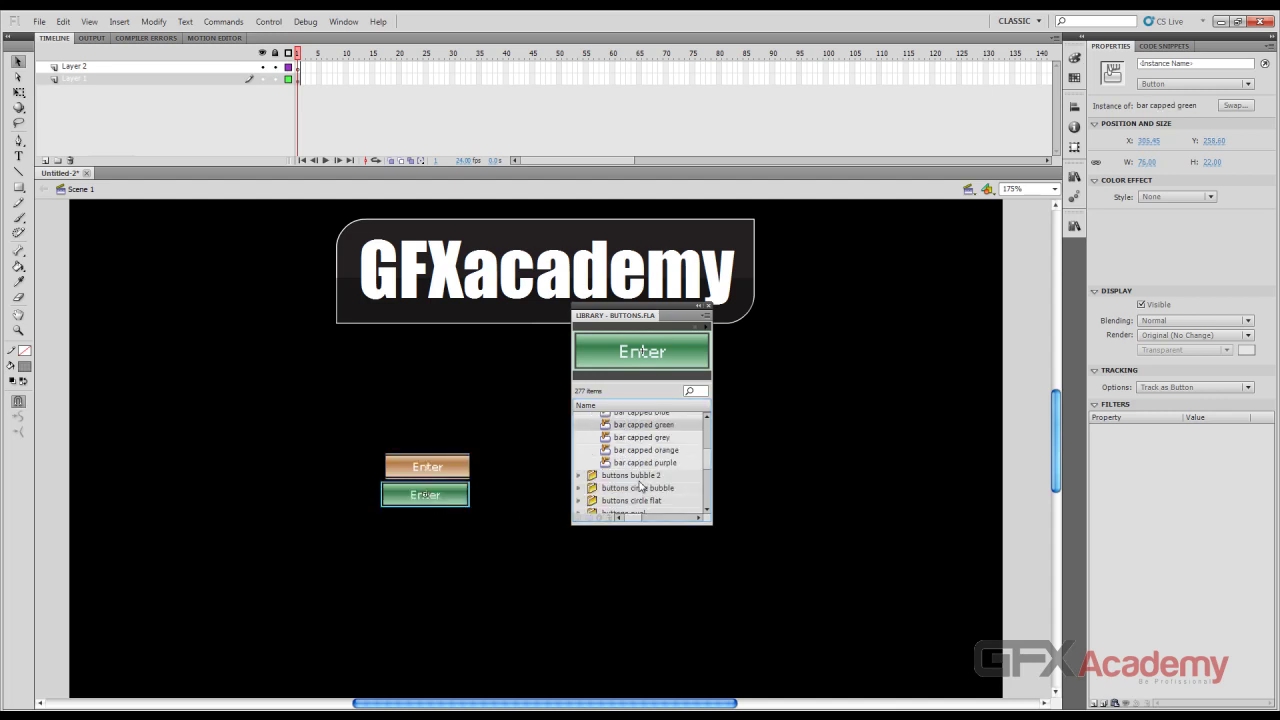
{"action": "left_click", "coordinate": [632, 465]}
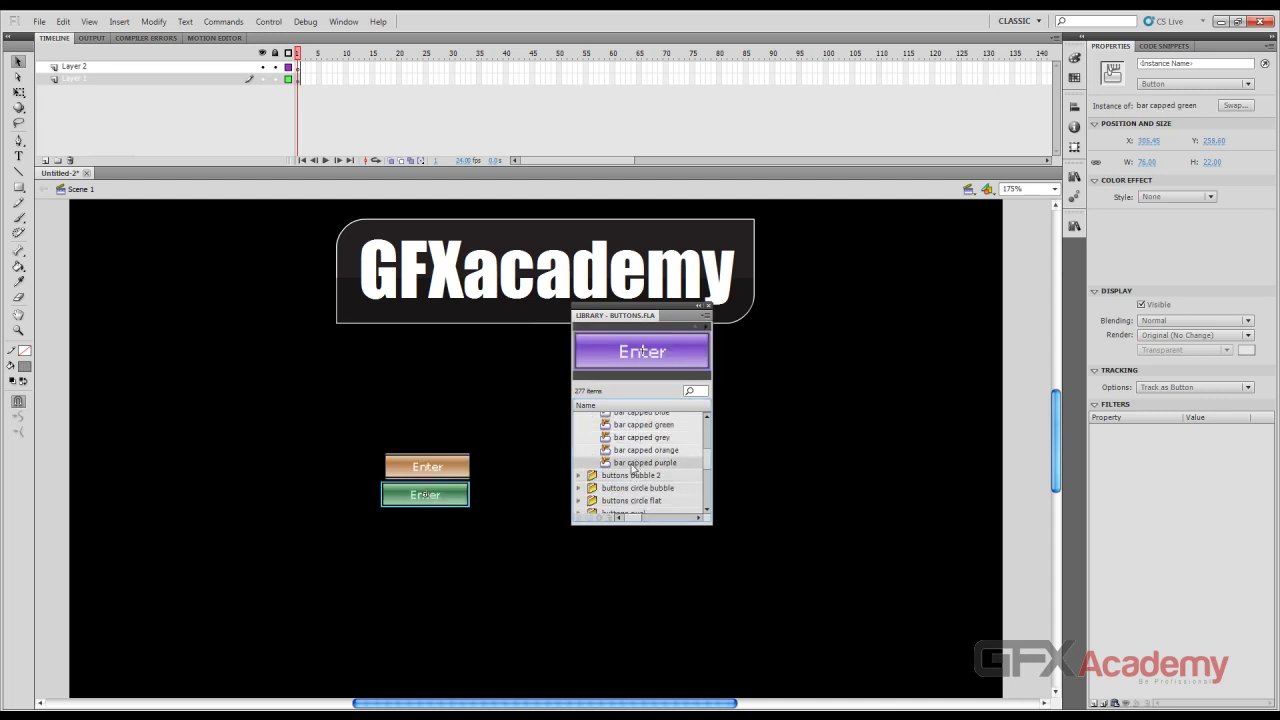
{"action": "left_click", "coordinate": [578, 475]}
{"action": "scroll", "coordinate": [643, 487], "scroll_direction": "down", "scroll_amount": 1}
{"action": "left_click", "coordinate": [640, 468]}
{"action": "left_click", "coordinate": [643, 494]}
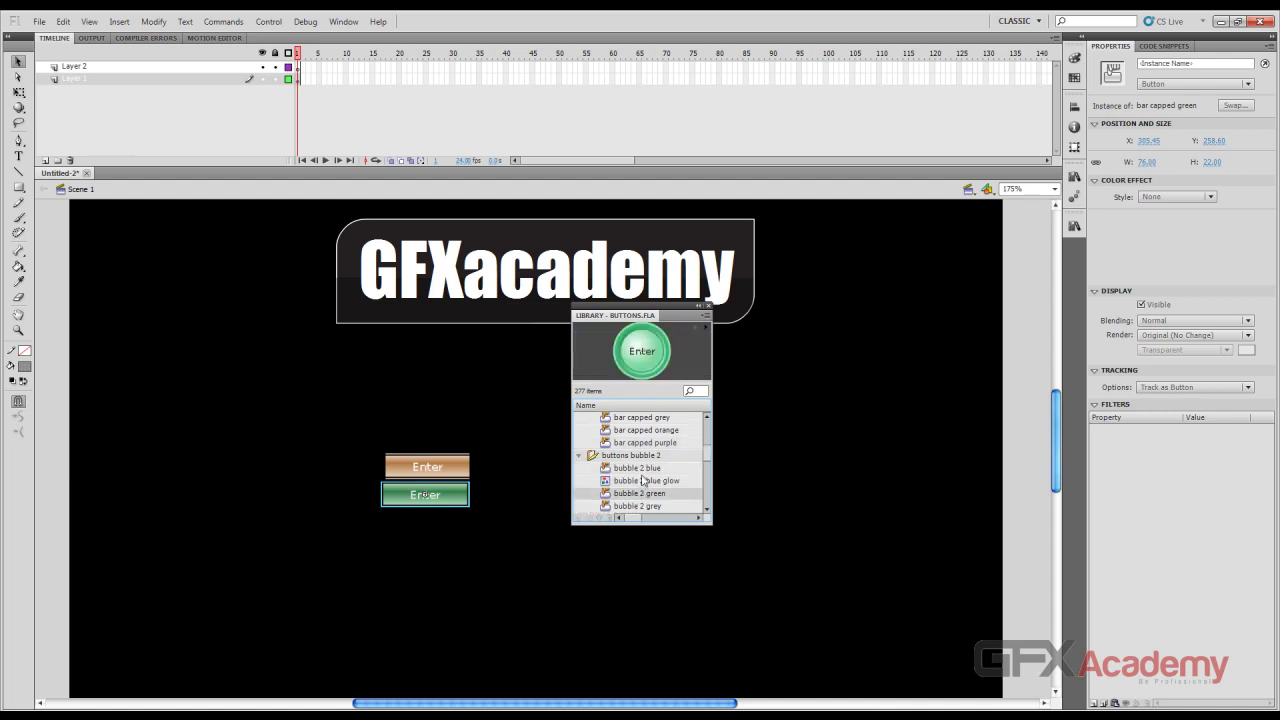
{"action": "left_click", "coordinate": [643, 481]}
{"action": "left_click_drag", "start_coordinate": [640, 468], "coordinate": [428, 551]}
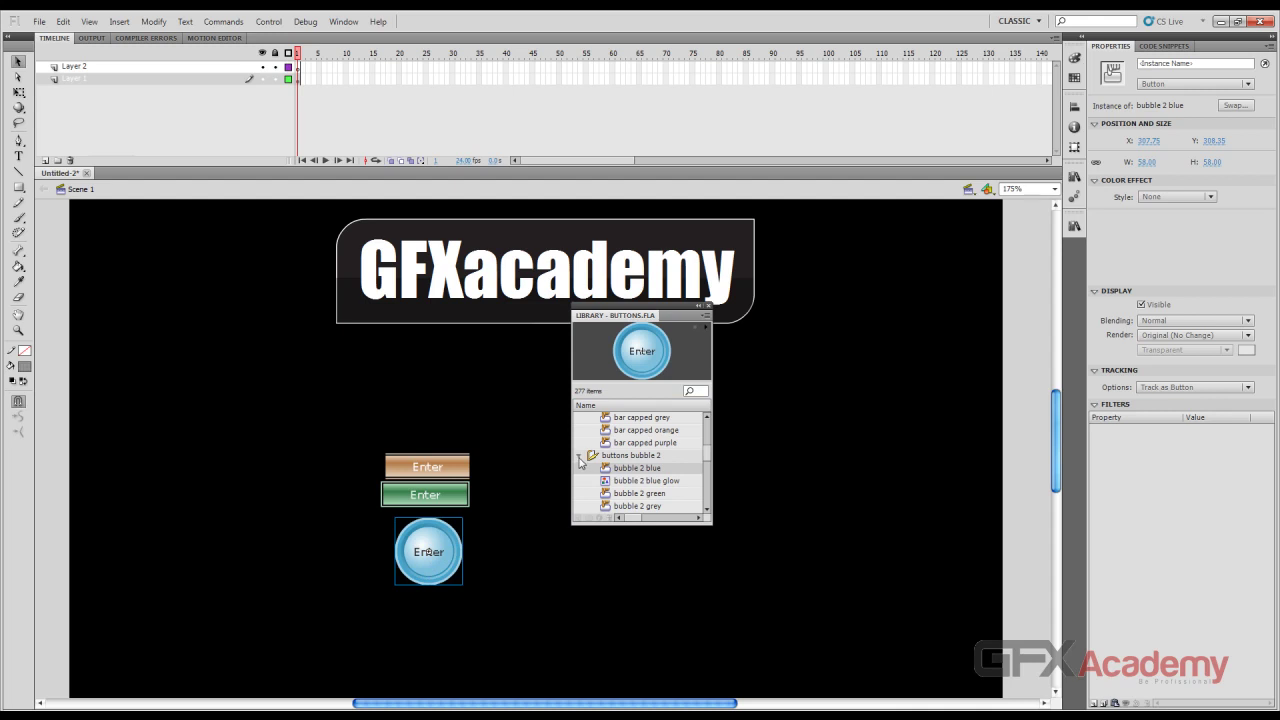
Preview the buttons circle bubble folder and place circle bubble green beside the round blue button on the stage
{"action": "scroll", "coordinate": [610, 463], "scroll_direction": "down", "scroll_amount": 4}
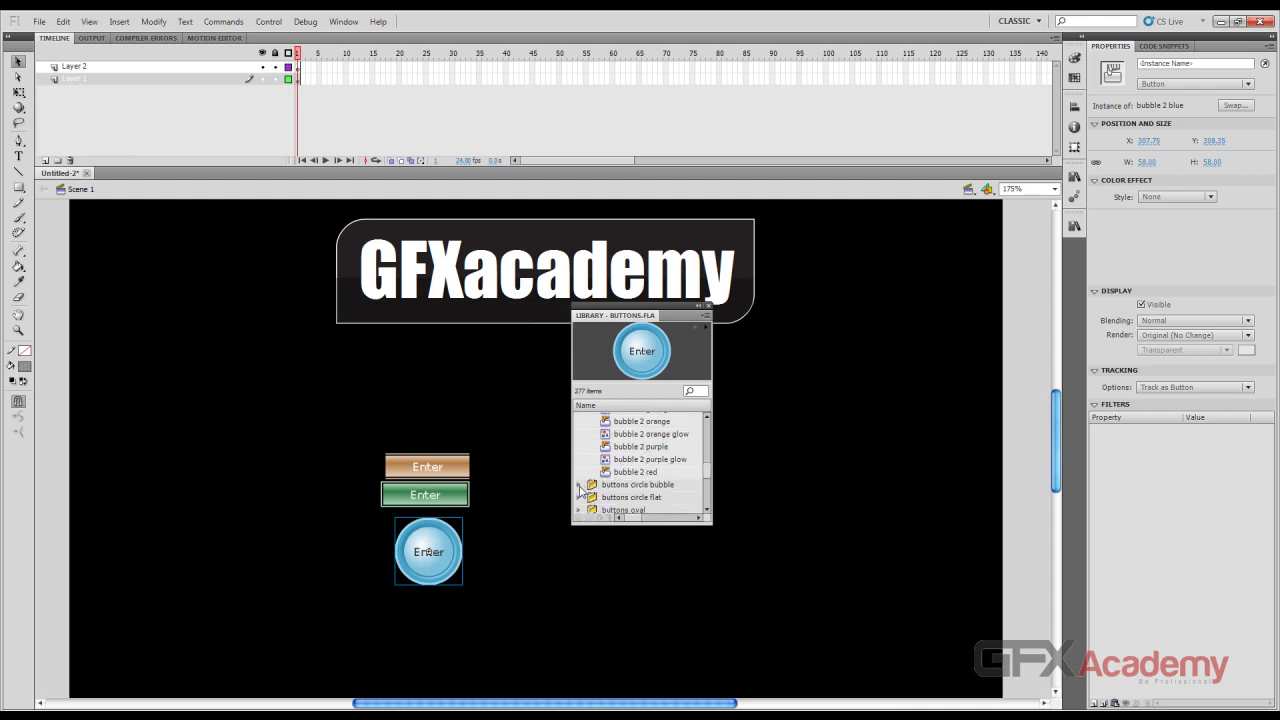
{"action": "left_click", "coordinate": [579, 488]}
{"action": "scroll", "coordinate": [620, 465], "scroll_direction": "down", "scroll_amount": 2}
{"action": "left_click", "coordinate": [645, 475]}
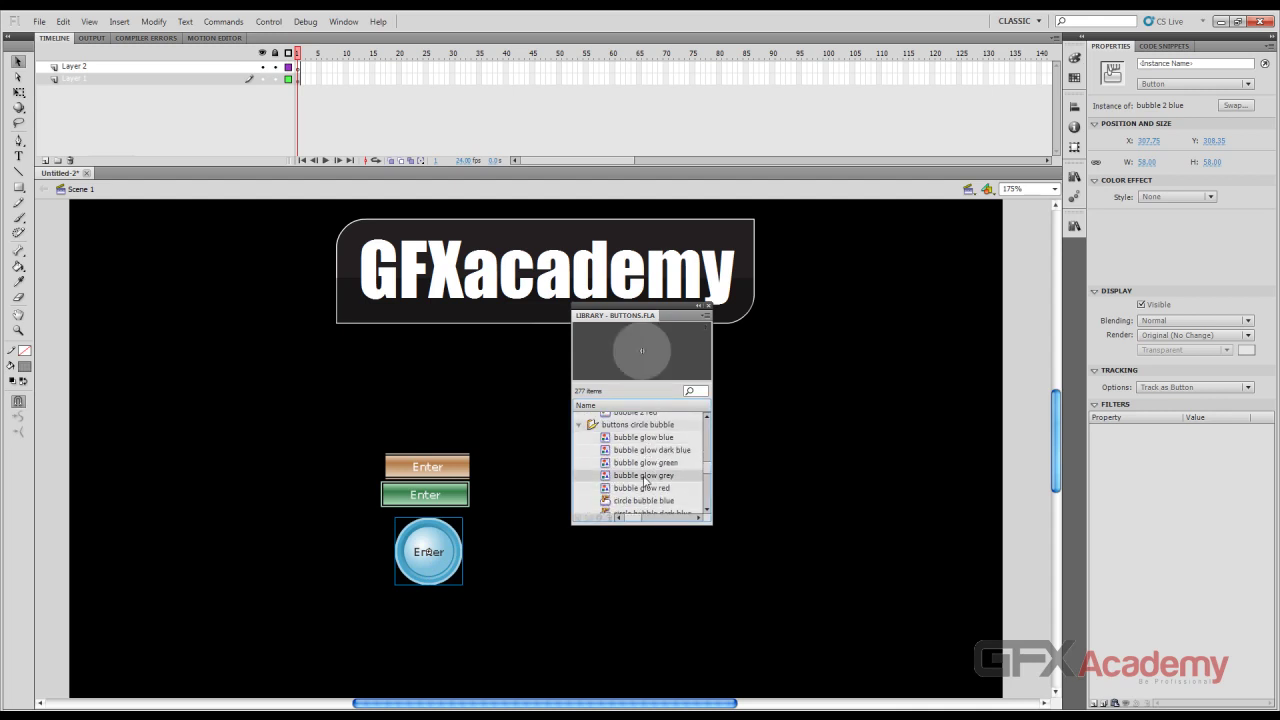
{"action": "left_click", "coordinate": [645, 488]}
{"action": "scroll", "coordinate": [645, 492], "scroll_direction": "down", "scroll_amount": 1}
{"action": "left_click", "coordinate": [645, 471]}
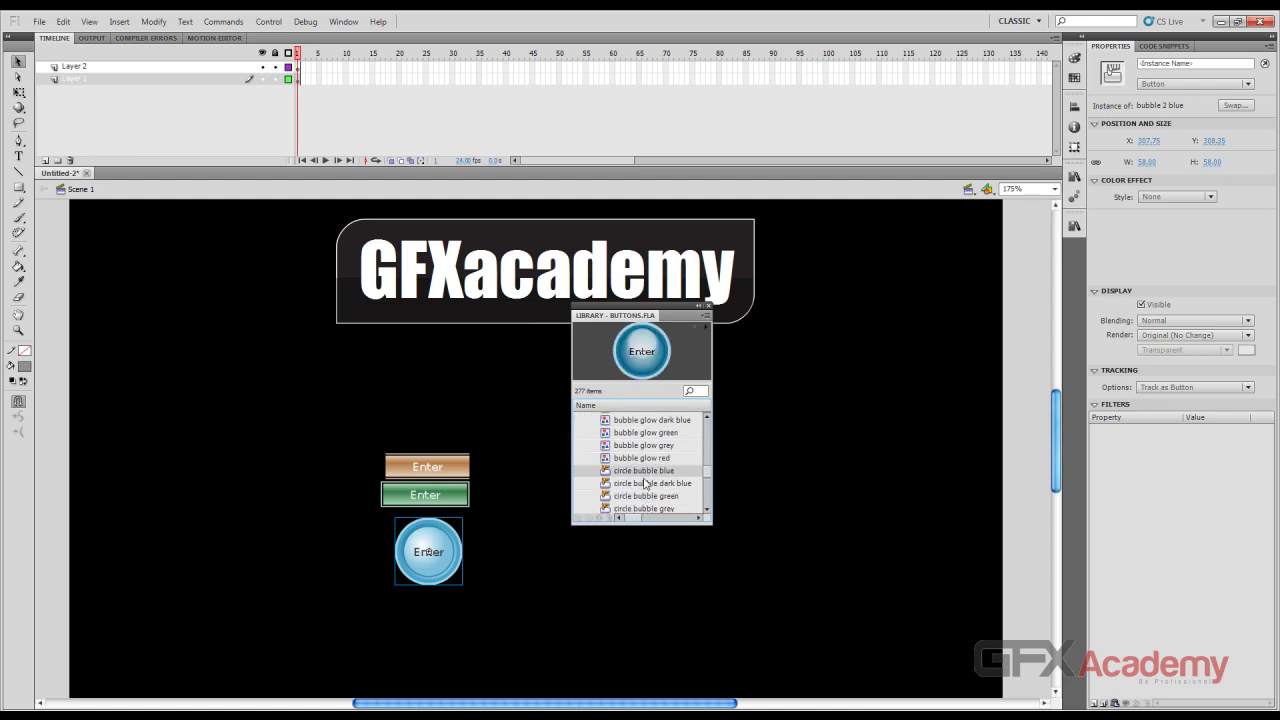
{"action": "scroll", "coordinate": [645, 483], "scroll_direction": "down", "scroll_amount": 1}
{"action": "left_click", "coordinate": [647, 476]}
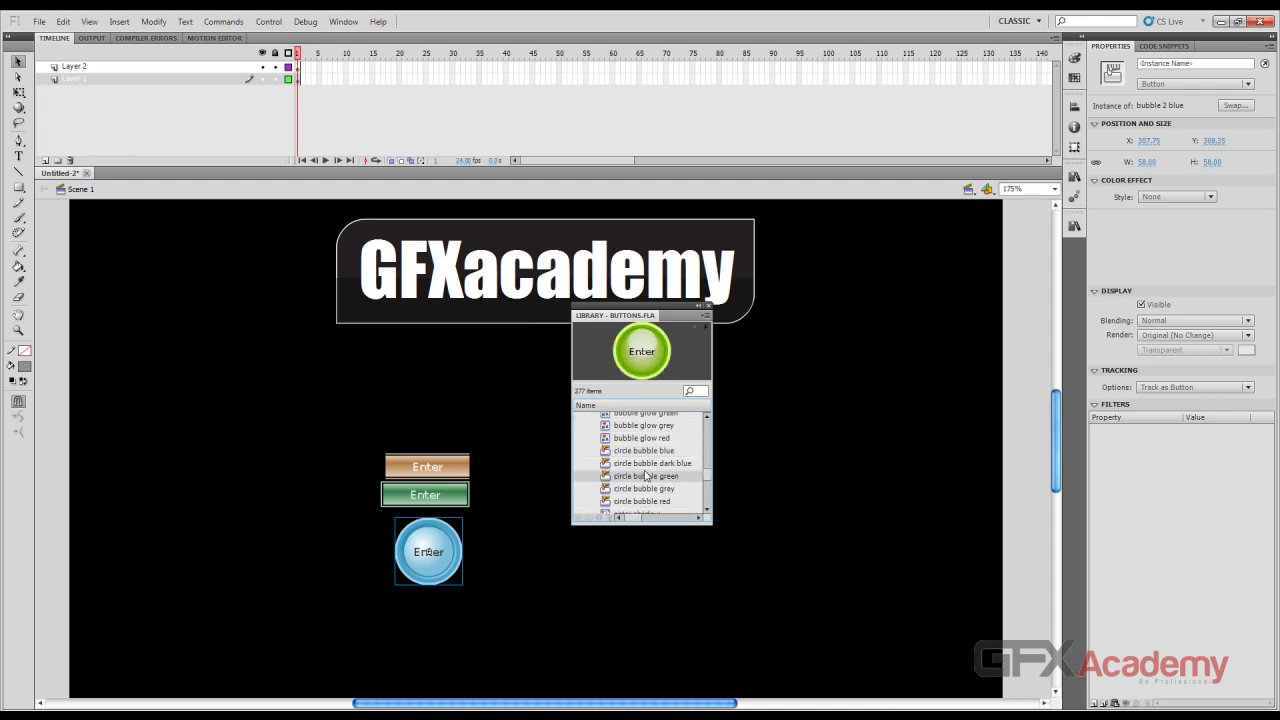
{"action": "left_click_drag", "start_coordinate": [634, 480], "coordinate": [504, 556]}
Preview the coloured buttons in the buttons circle flat folder and place circle flat blue beside the round green button
{"action": "left_click", "coordinate": [664, 486]}
{"action": "scroll", "coordinate": [660, 489], "scroll_direction": "down", "scroll_amount": 2}
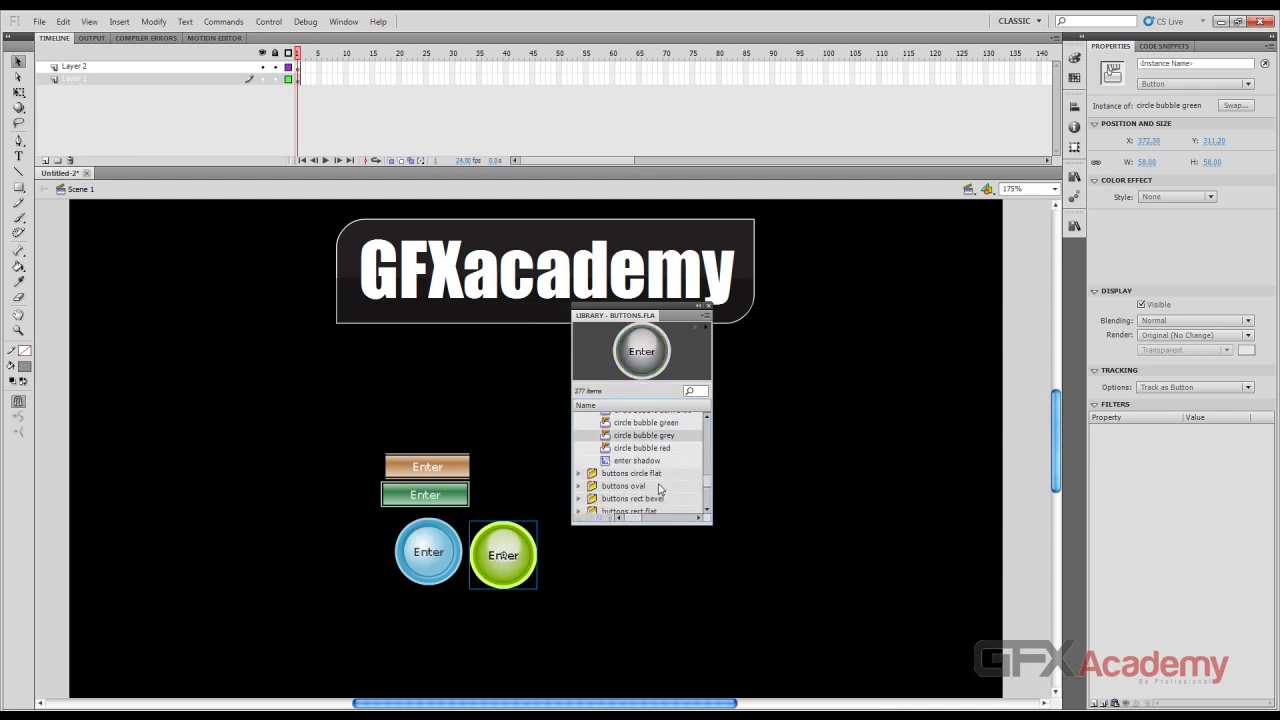
{"action": "left_click", "coordinate": [579, 473]}
{"action": "scroll", "coordinate": [610, 470], "scroll_direction": "down", "scroll_amount": 2}
{"action": "left_click", "coordinate": [641, 460]}
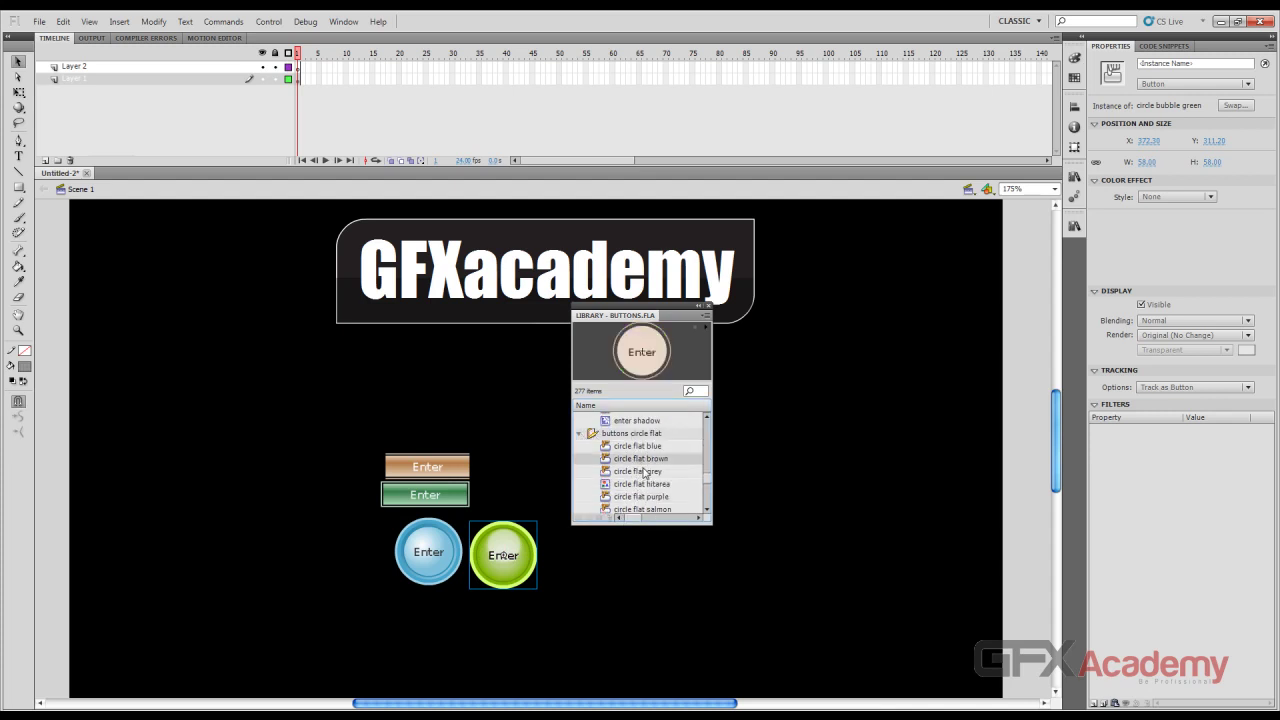
{"action": "left_click", "coordinate": [644, 472]}
{"action": "left_click", "coordinate": [642, 447]}
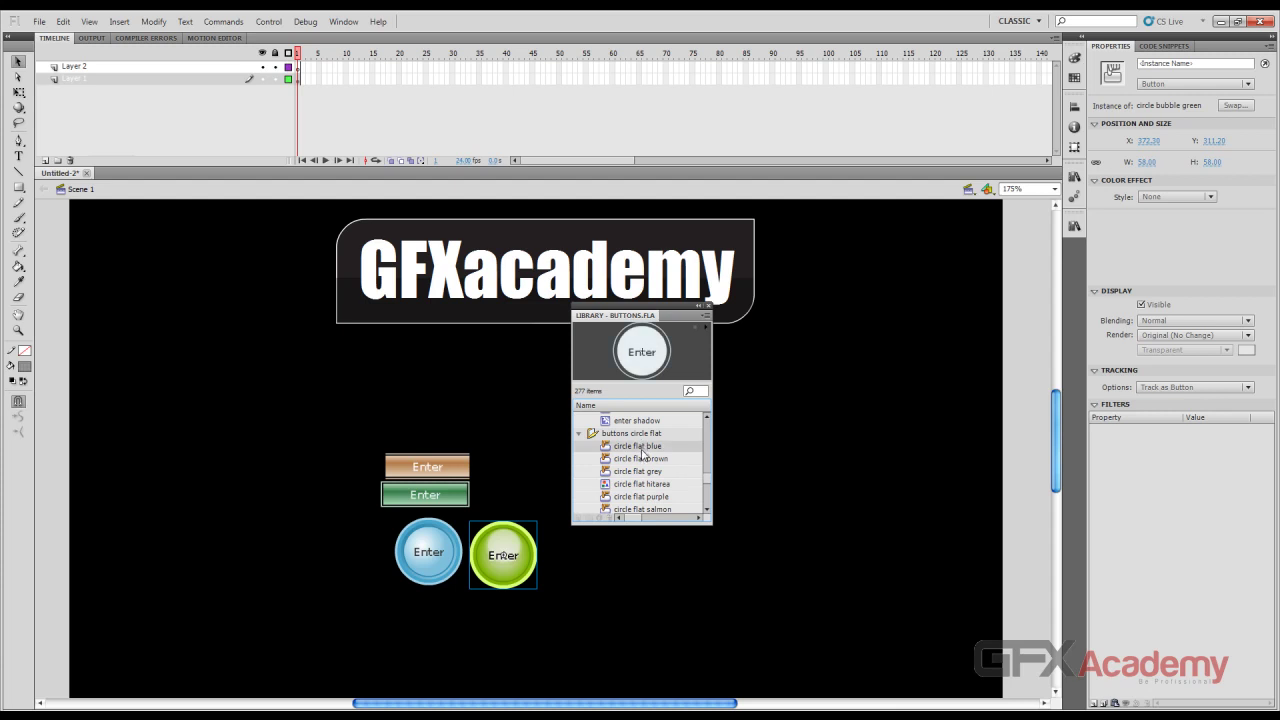
{"action": "left_click_drag", "start_coordinate": [625, 470], "coordinate": [583, 557]}
Open the buttons oval folder and place oval green to the right of the circle flat blue button
{"action": "scroll", "coordinate": [651, 477], "scroll_direction": "down", "scroll_amount": 2}
{"action": "scroll", "coordinate": [651, 477], "scroll_direction": "down", "scroll_amount": 1}
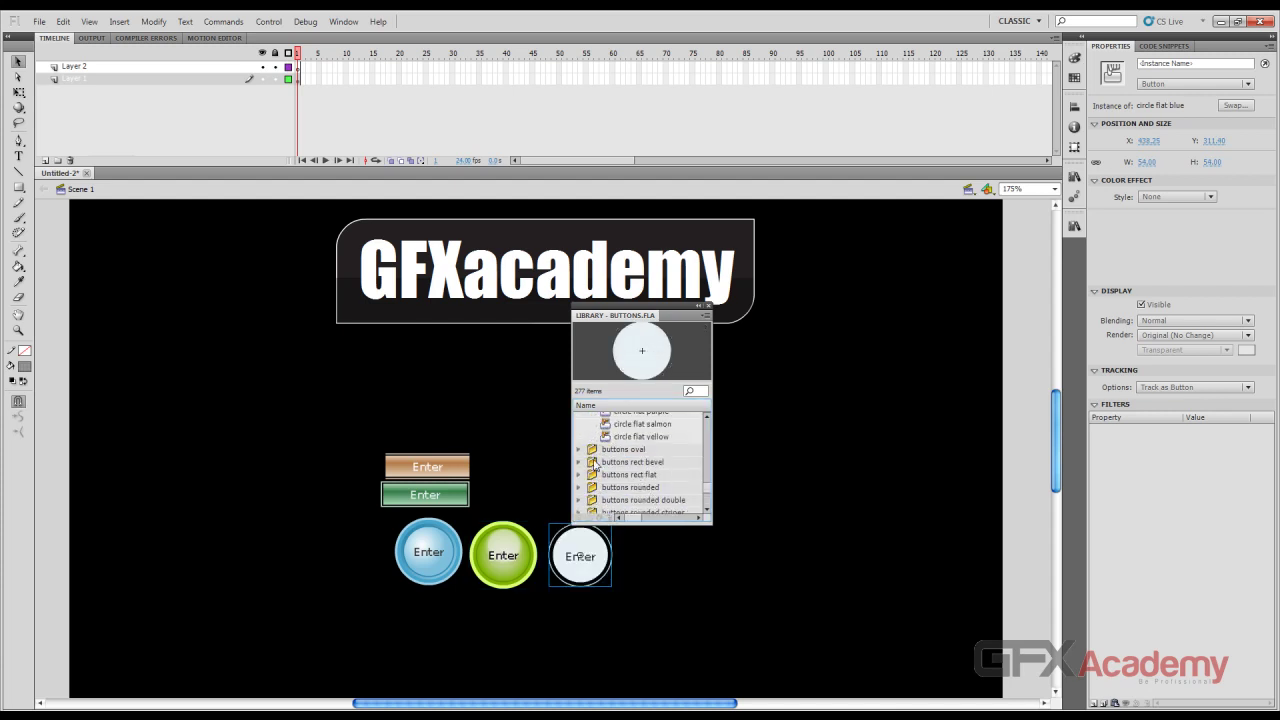
{"action": "left_click", "coordinate": [579, 450]}
{"action": "scroll", "coordinate": [640, 470], "scroll_direction": "down", "scroll_amount": 2}
{"action": "left_click", "coordinate": [642, 467]}
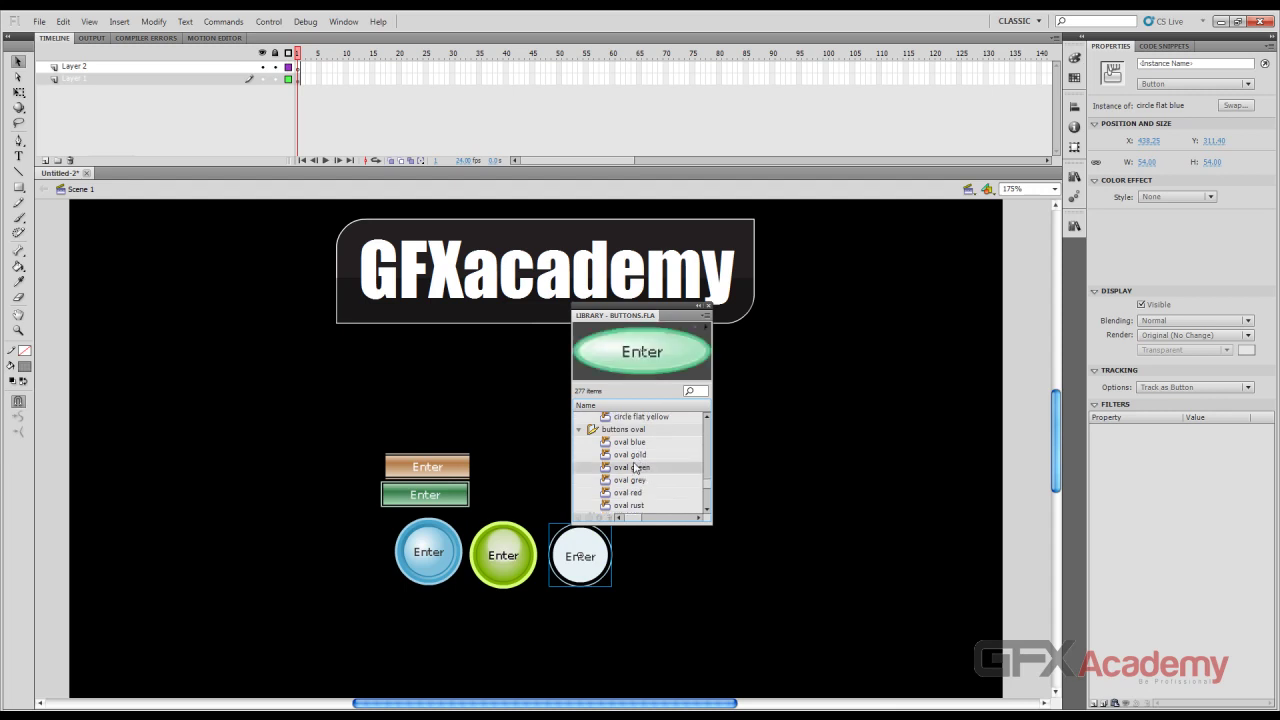
{"action": "left_click_drag", "start_coordinate": [635, 467], "coordinate": [671, 557]}
Open the buttons rect bevel folder and place rect bevel blue to the right of the green oval button
{"action": "scroll", "coordinate": [635, 465], "scroll_direction": "down", "scroll_amount": 3}
{"action": "left_click", "coordinate": [621, 439]}
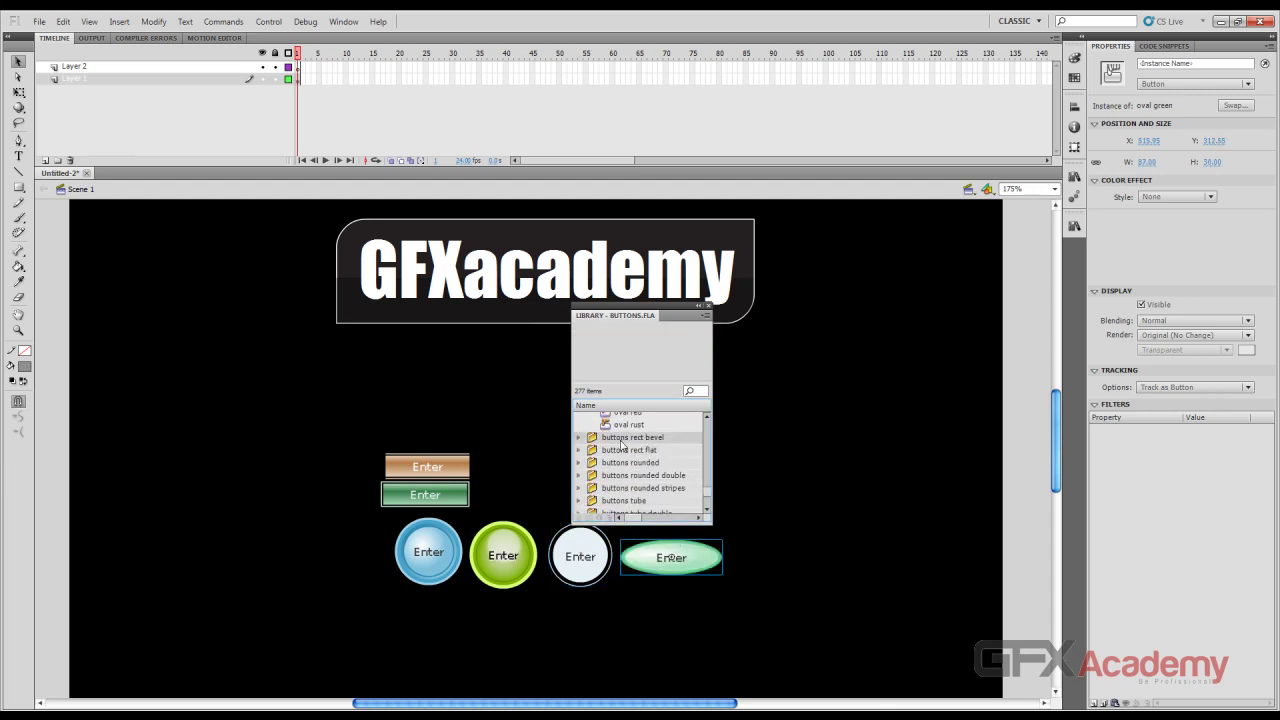
{"action": "left_click", "coordinate": [578, 440]}
{"action": "left_click", "coordinate": [648, 451]}
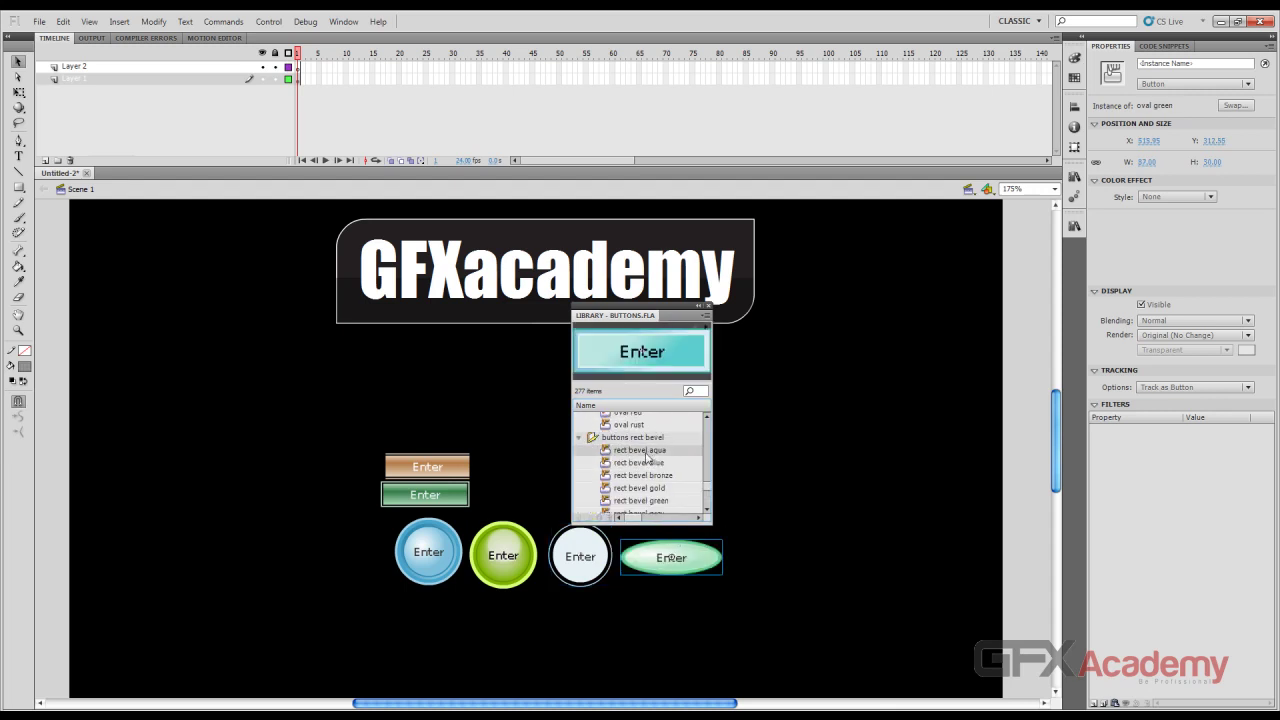
{"action": "left_click_drag", "start_coordinate": [640, 464], "coordinate": [783, 558]}
Open the buttons rect flat folder and place rectangle flat blue beneath the rect bevel blue button
{"action": "left_click", "coordinate": [662, 489]}
{"action": "scroll", "coordinate": [655, 494], "scroll_direction": "down", "scroll_amount": 2}
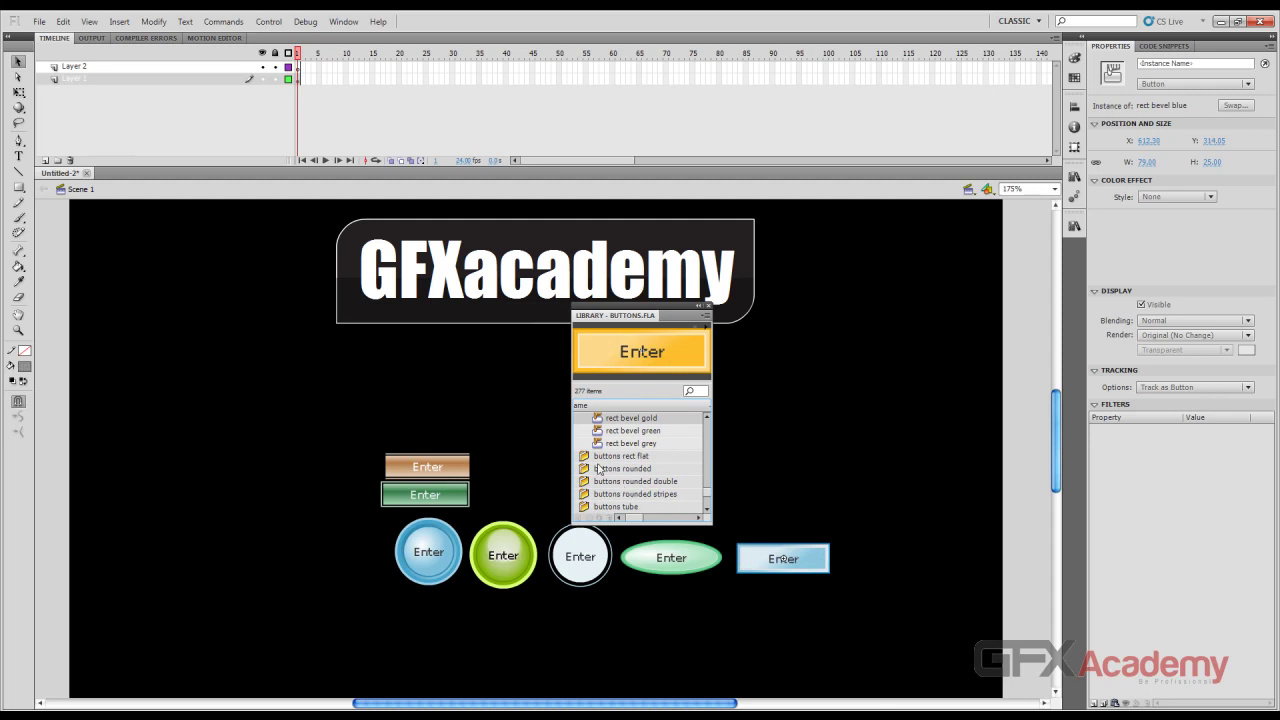
{"action": "left_click", "coordinate": [586, 459]}
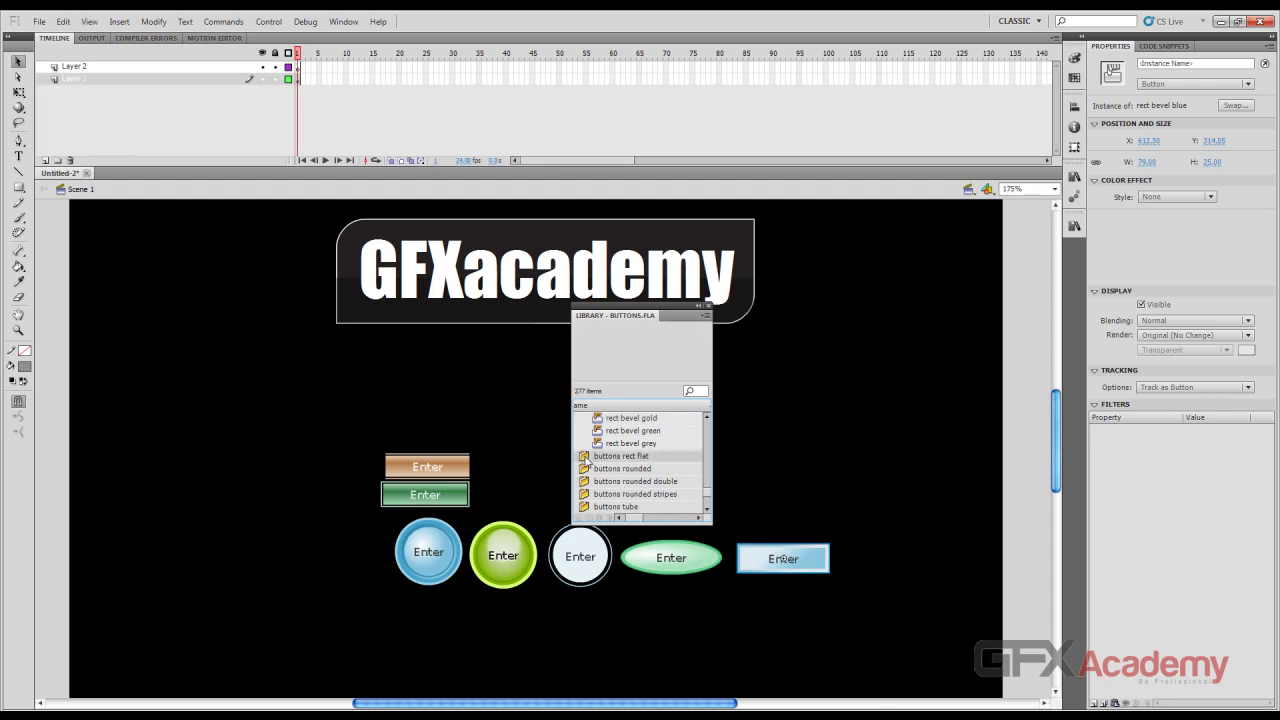
{"action": "double_click", "coordinate": [586, 457]}
{"action": "left_click_drag", "start_coordinate": [630, 469], "coordinate": [790, 608]}
Open the buttons rounded folder and place rounded green beneath the rectangle flat blue button
{"action": "scroll", "coordinate": [638, 476], "scroll_direction": "down", "scroll_amount": 2}
{"action": "double_click", "coordinate": [595, 500]}
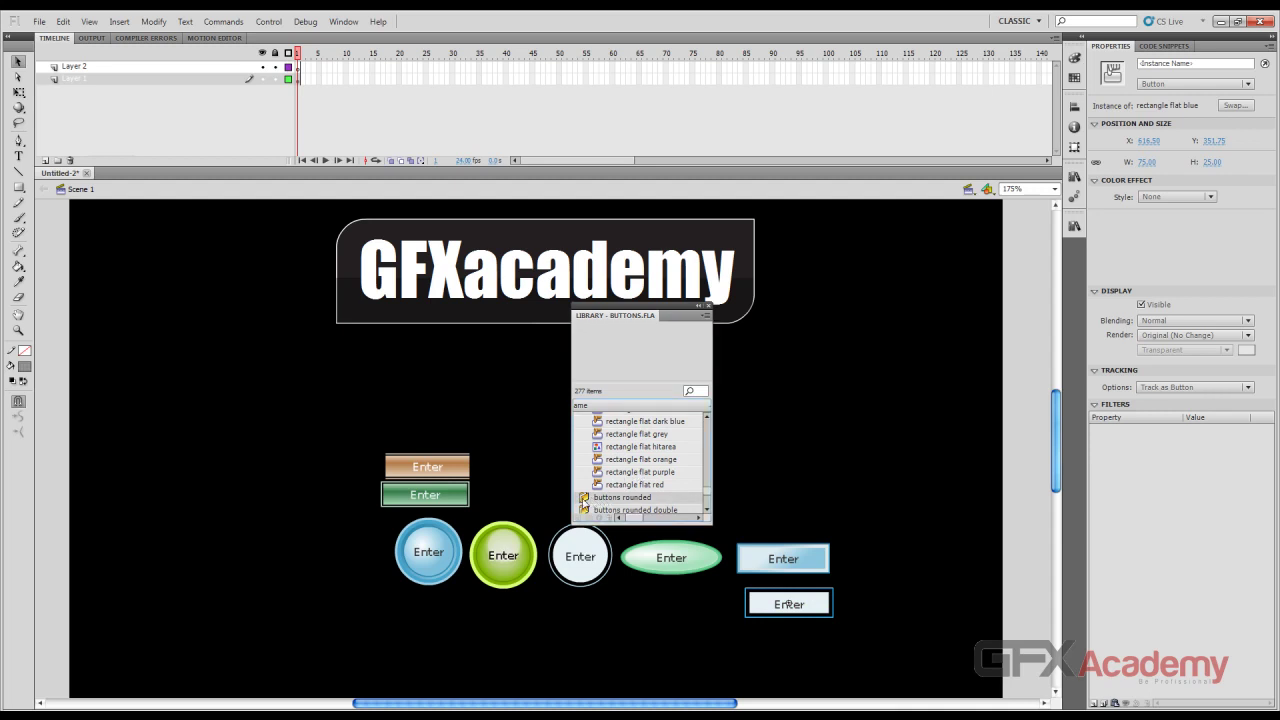
{"action": "left_click", "coordinate": [612, 510]}
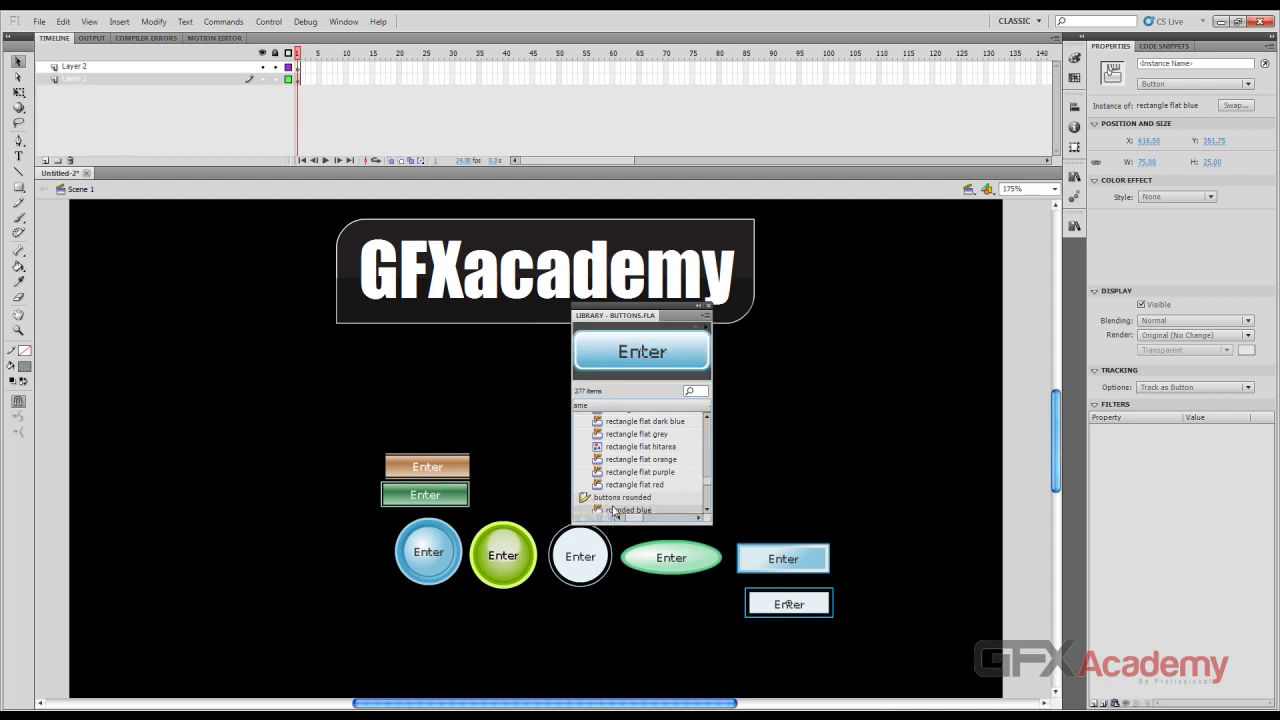
{"action": "scroll", "coordinate": [628, 488], "scroll_direction": "down", "scroll_amount": 2}
{"action": "left_click_drag", "start_coordinate": [635, 492], "coordinate": [788, 648]}
Open the buttons rounded double folder and place rounded double blue beneath the rounded green button
{"action": "scroll", "coordinate": [610, 466], "scroll_direction": "down", "scroll_amount": 2}
{"action": "scroll", "coordinate": [610, 466], "scroll_direction": "down", "scroll_amount": 2}
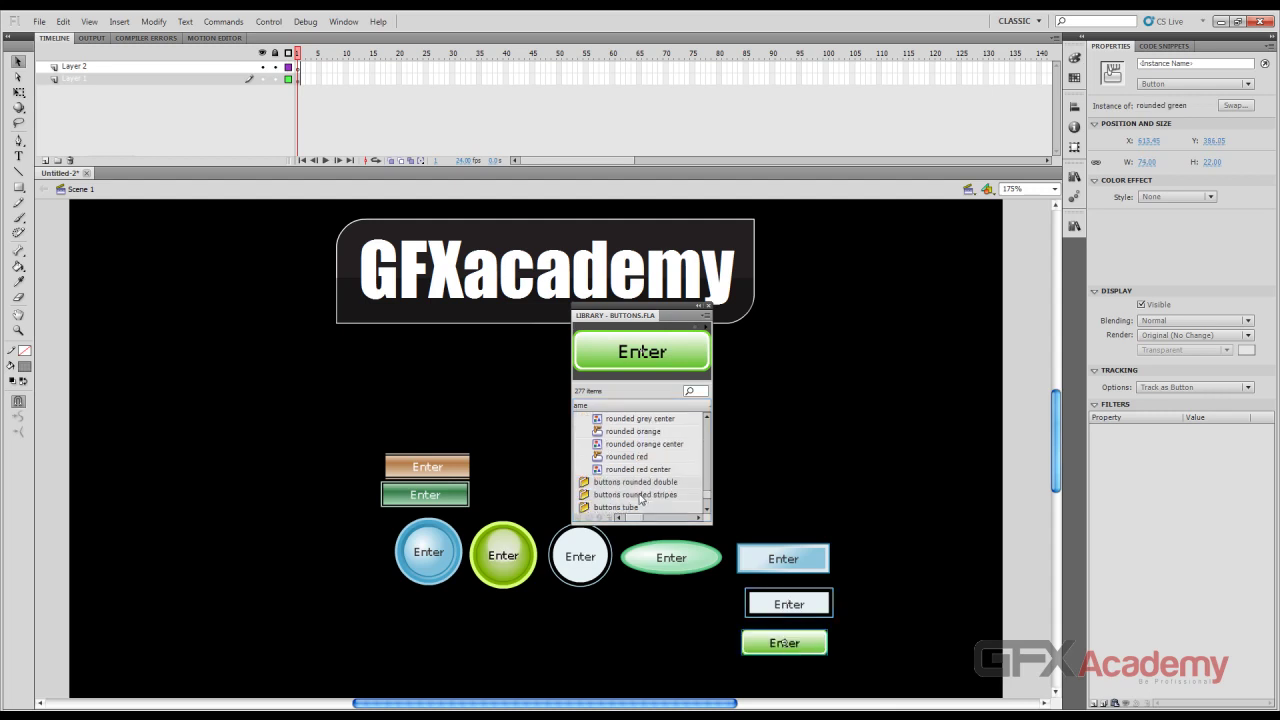
{"action": "left_click", "coordinate": [589, 484]}
{"action": "left_click_drag", "start_coordinate": [643, 494], "coordinate": [785, 617]}
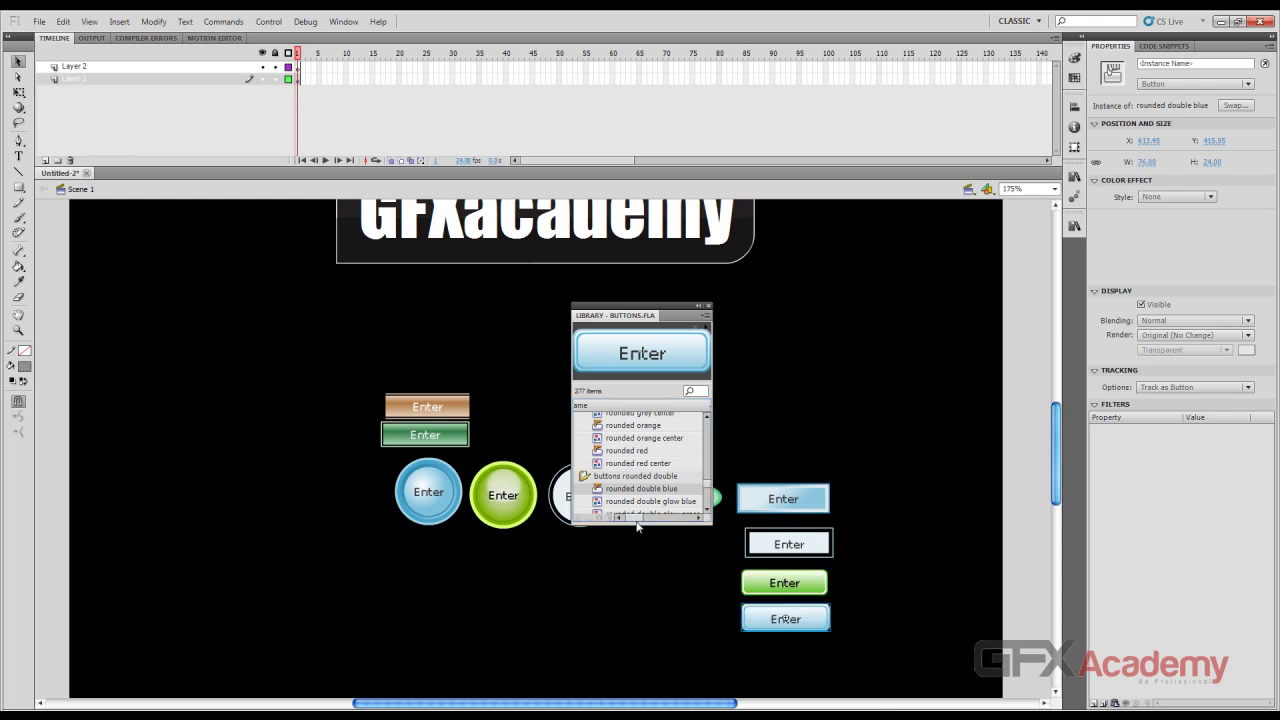
Open the buttons rounded stripes folder and place rounded stripes aqua above the rect bevel blue button
{"action": "scroll", "coordinate": [624, 486], "scroll_direction": "down", "scroll_amount": 5}
{"action": "scroll", "coordinate": [624, 486], "scroll_direction": "down", "scroll_amount": 2}
{"action": "double_click", "coordinate": [597, 449]}
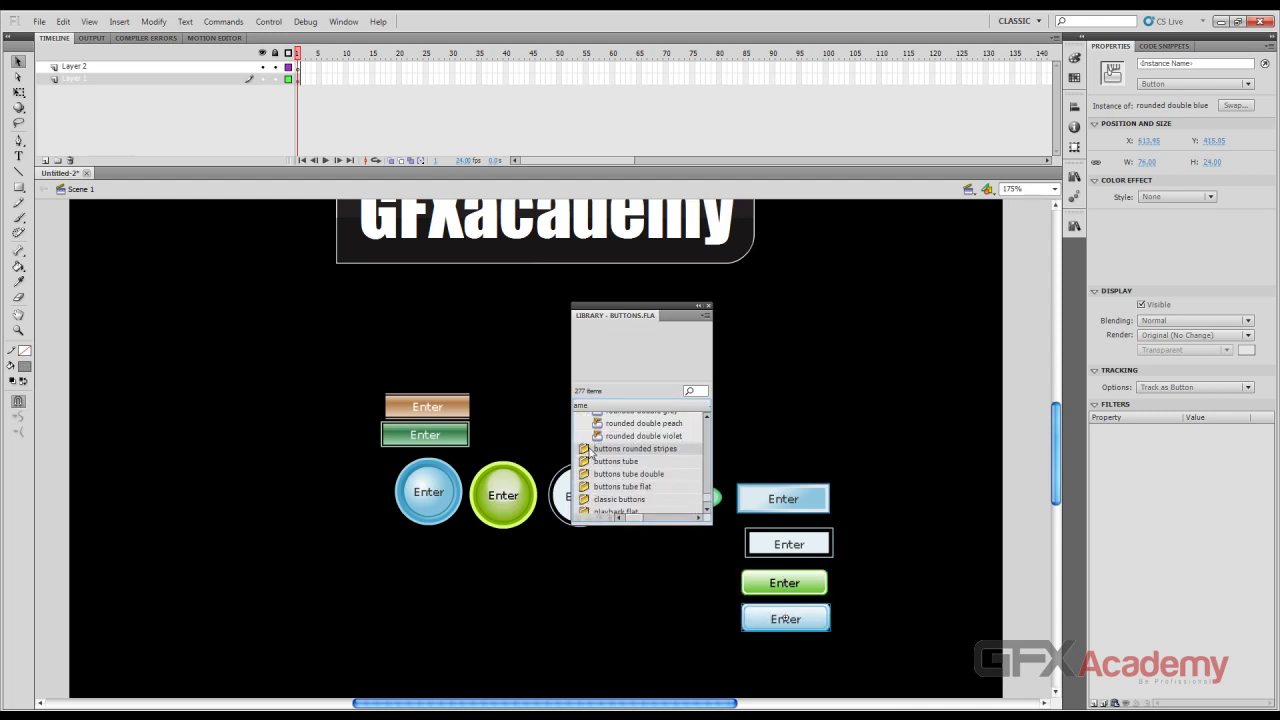
{"action": "left_click", "coordinate": [627, 475]}
{"action": "left_click", "coordinate": [627, 465]}
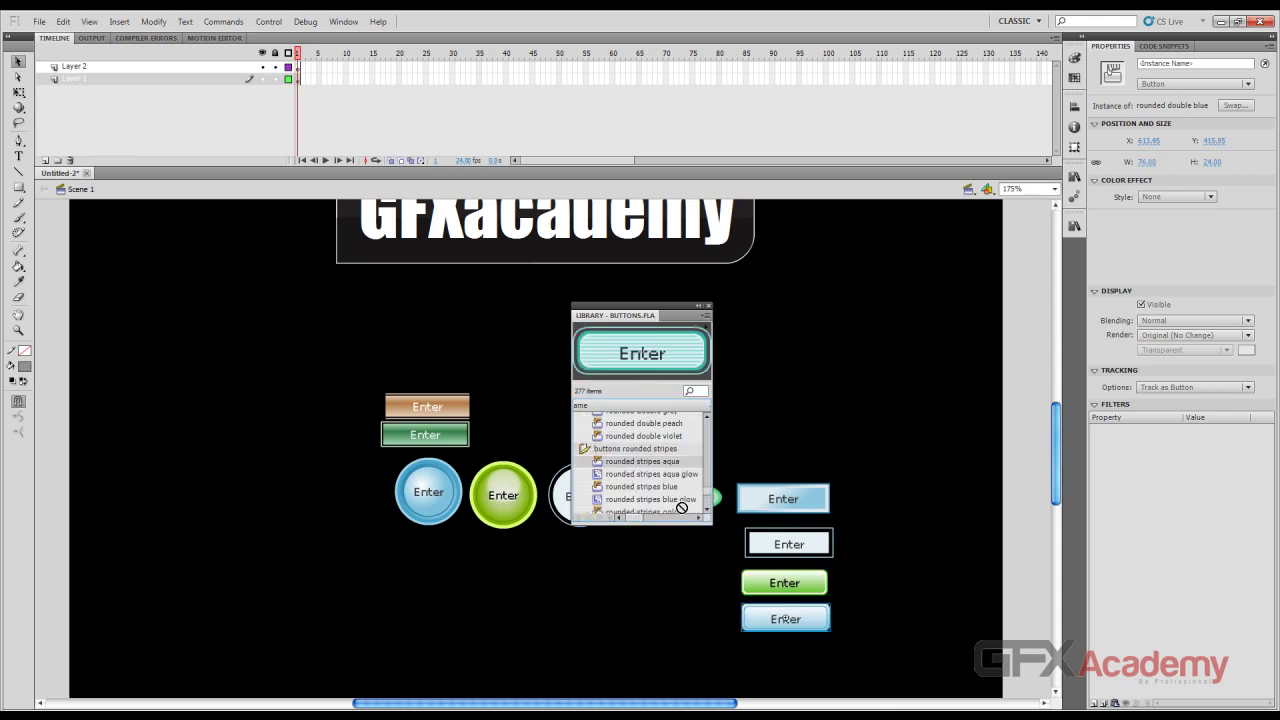
{"action": "left_click_drag", "start_coordinate": [681, 508], "coordinate": [788, 460]}
Open the buttons tube folder, place tube blue above the rounded stripes aqua button, and deselect it
{"action": "scroll", "coordinate": [624, 468], "scroll_direction": "down", "scroll_amount": 3}
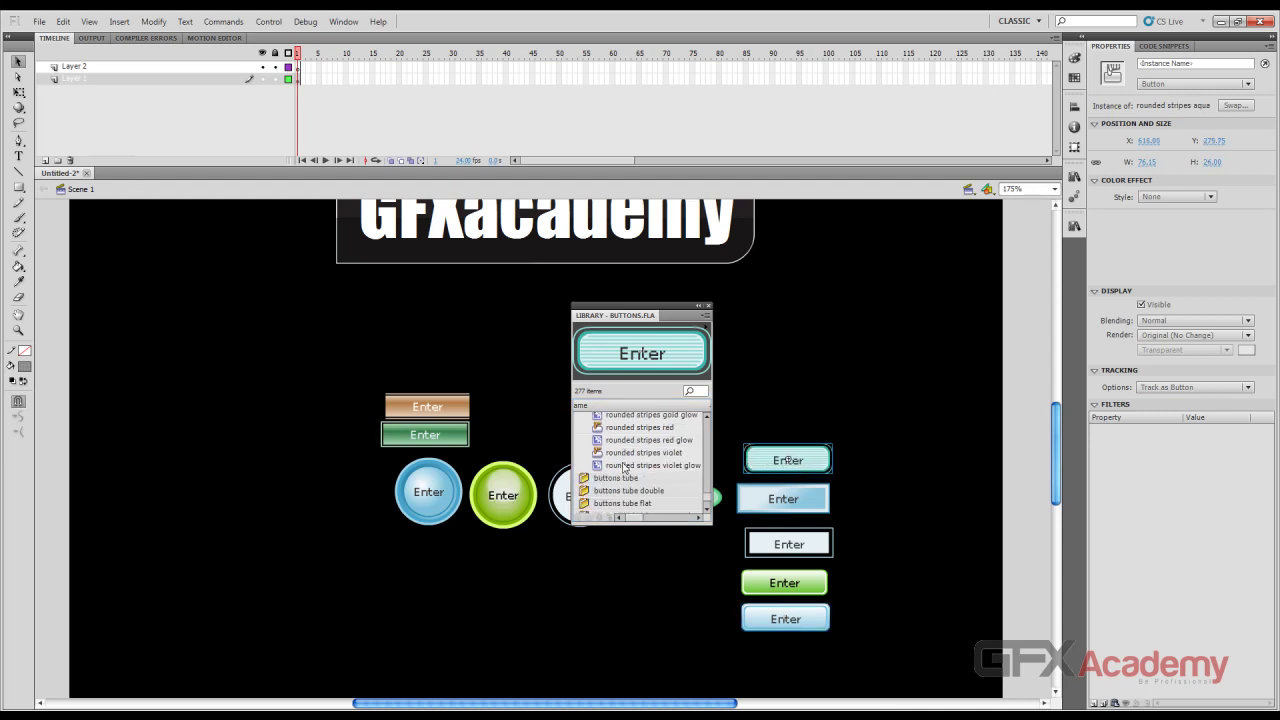
{"action": "double_click", "coordinate": [592, 478]}
{"action": "left_click", "coordinate": [610, 491]}
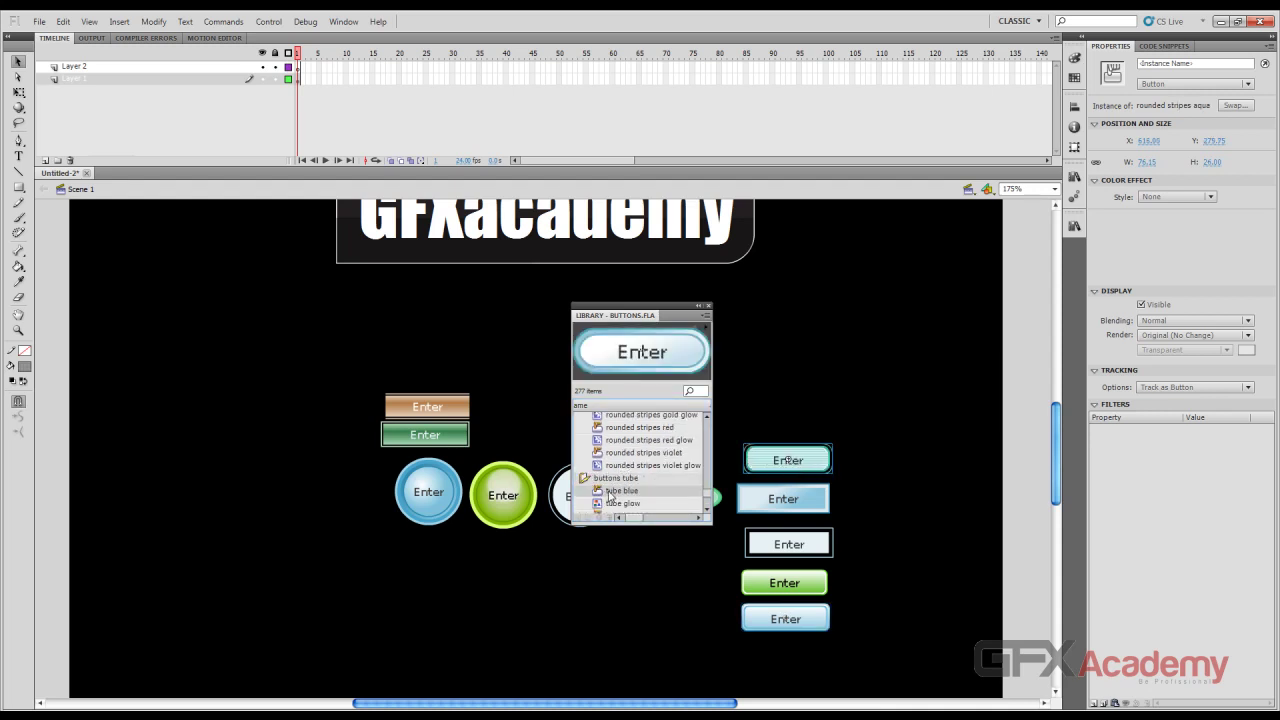
{"action": "left_click_drag", "start_coordinate": [636, 494], "coordinate": [786, 420]}
{"action": "left_click", "coordinate": [829, 294]}
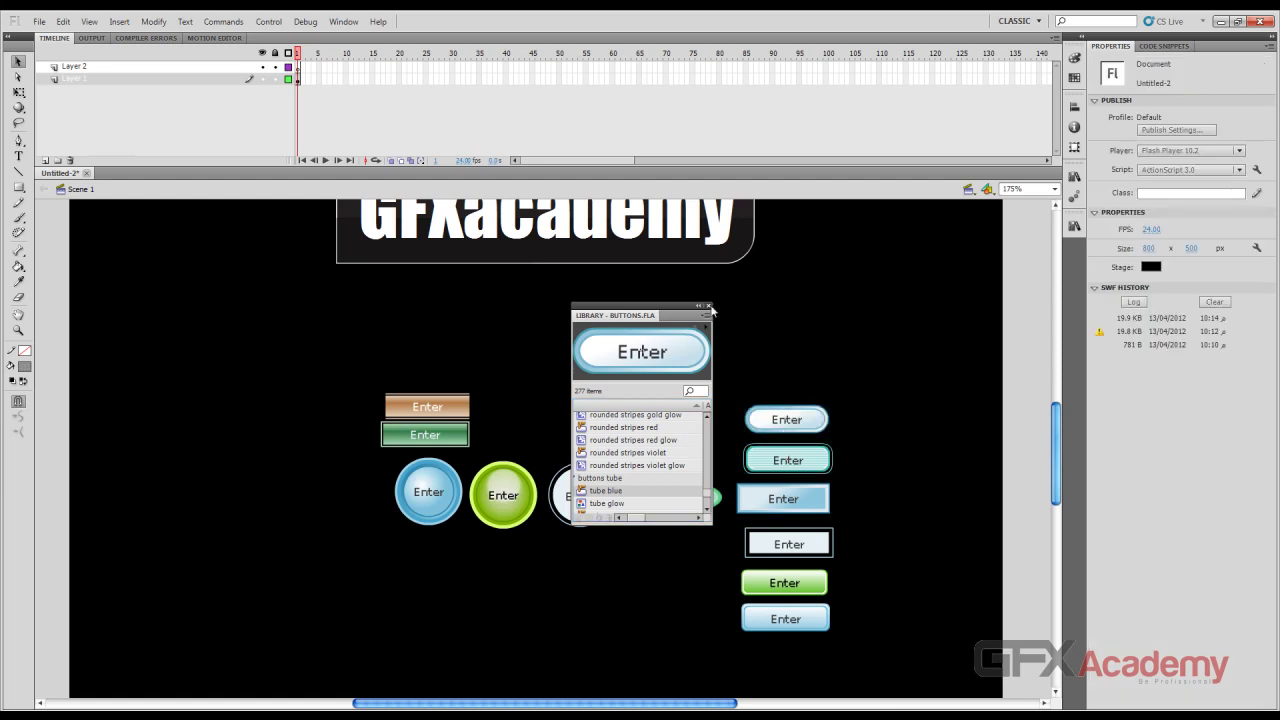
Dock the floating Buttons common library with the collapsed panels beside the stage
{"action": "left_click_drag", "start_coordinate": [677, 320], "coordinate": [1079, 258]}
{"action": "left_click", "coordinate": [1076, 256]}
{"action": "left_click", "coordinate": [1076, 256]}
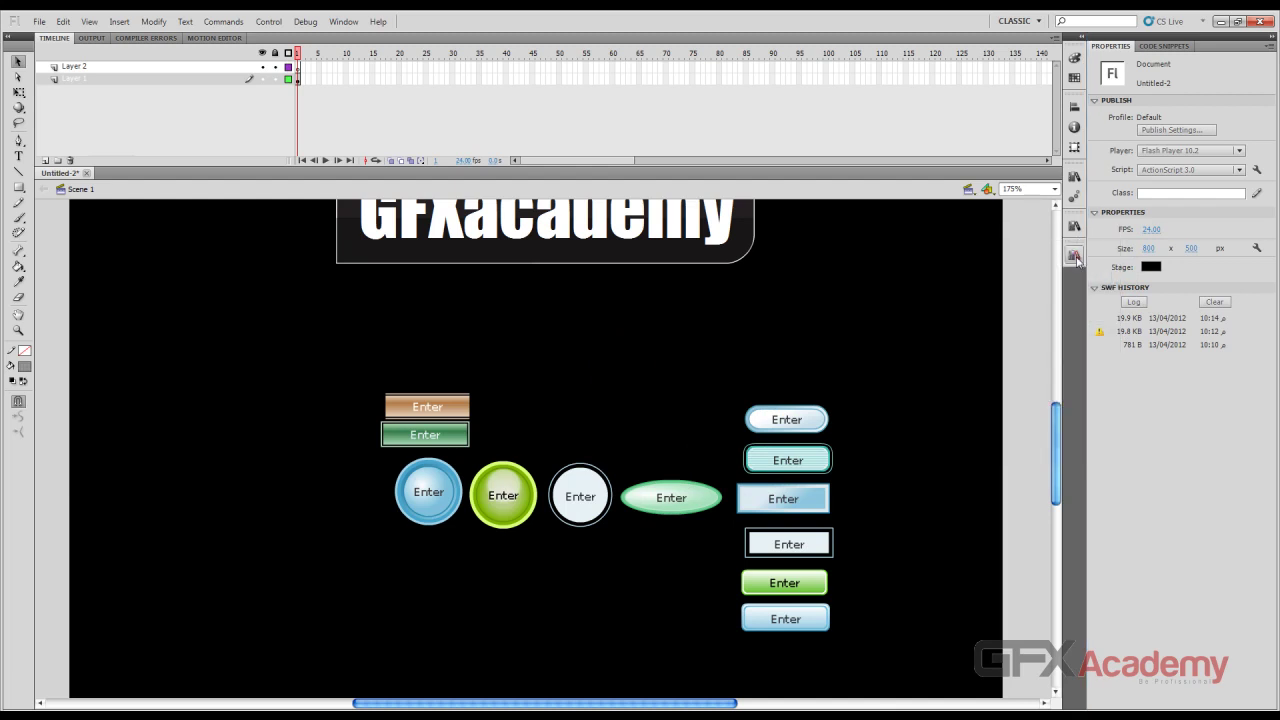
Check the tube blue and circle flat blue instances, test the movie with all placed buttons, and close the preview
{"action": "left_click", "coordinate": [810, 425]}
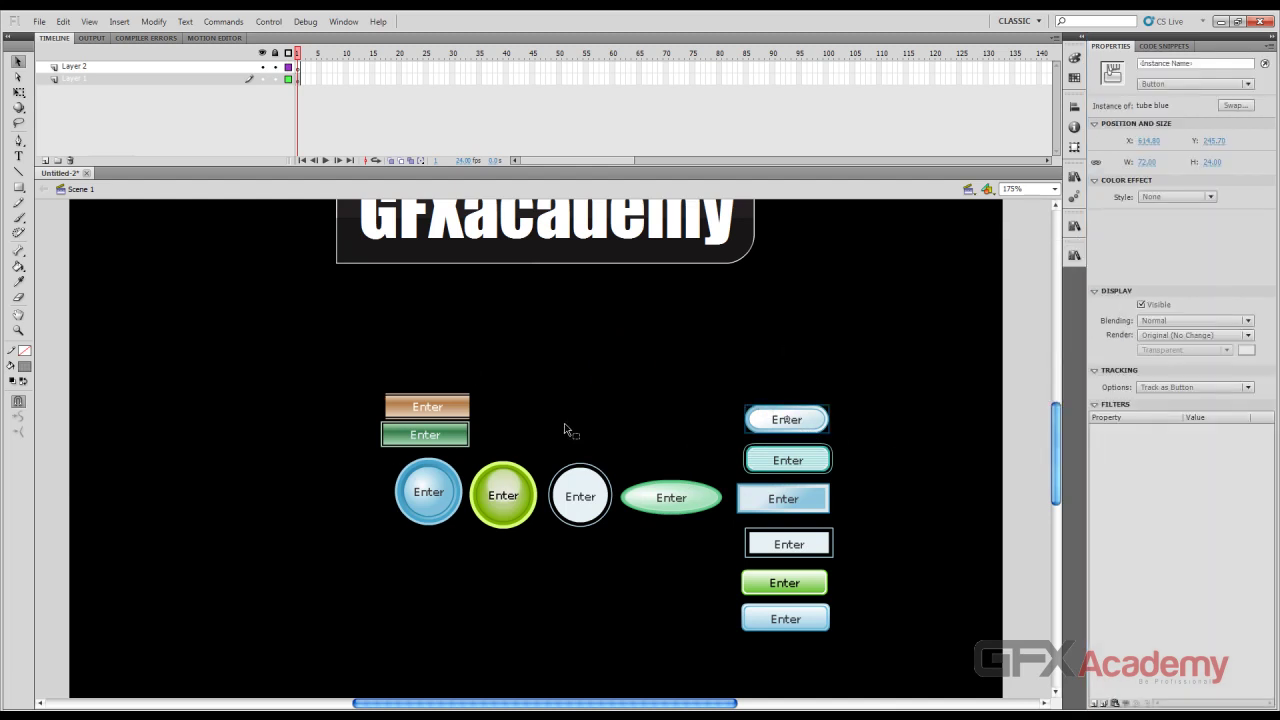
{"action": "left_click", "coordinate": [584, 497]}
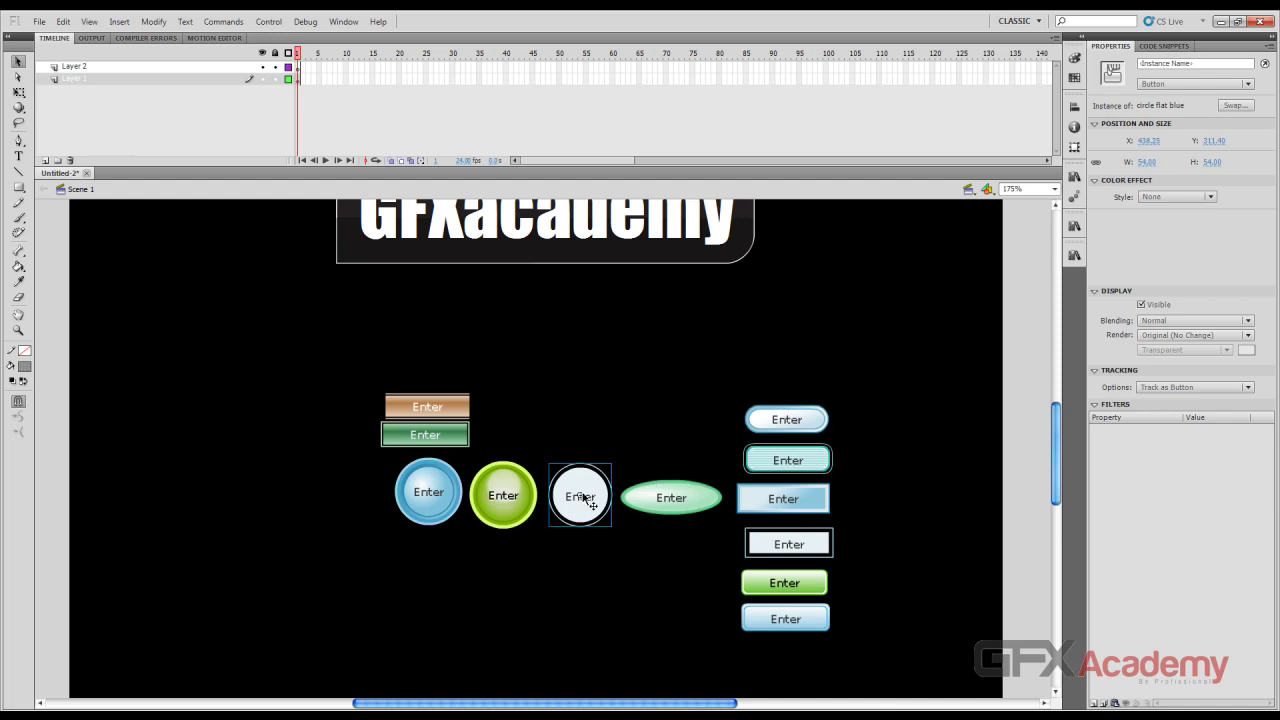
{"action": "key", "text": "ctrl+Return"}
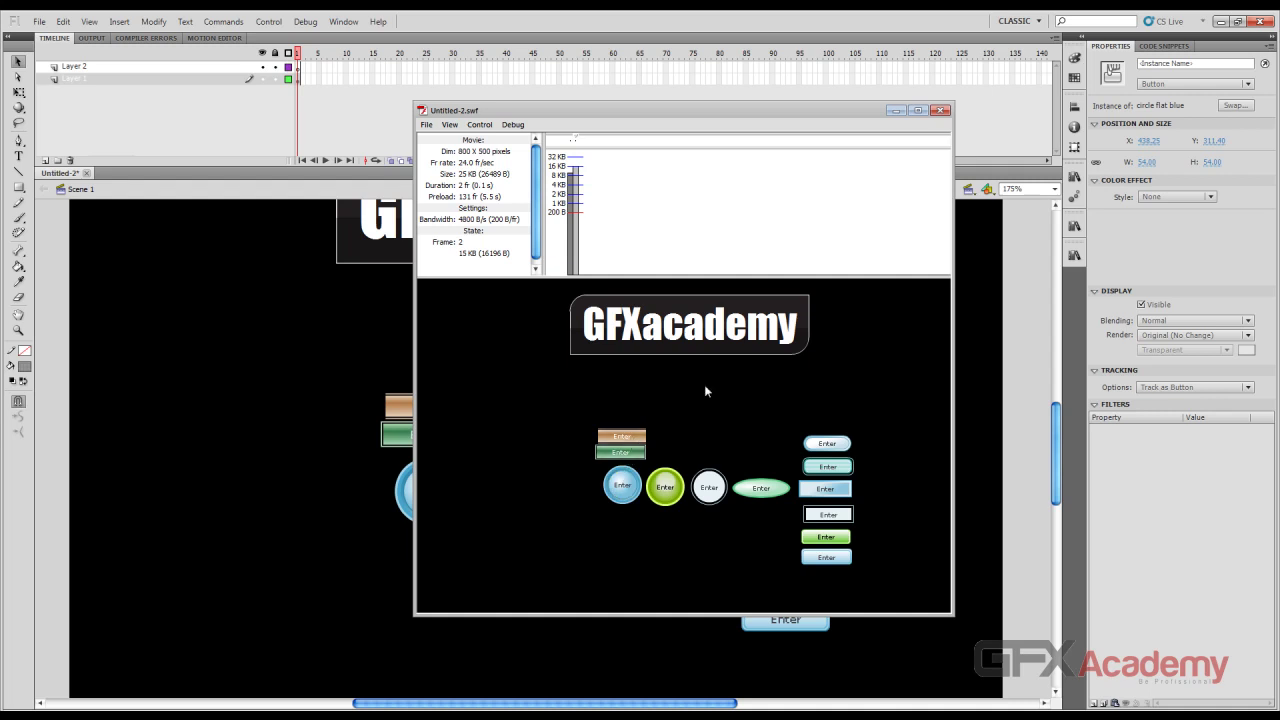
{"action": "left_click", "coordinate": [939, 110]}
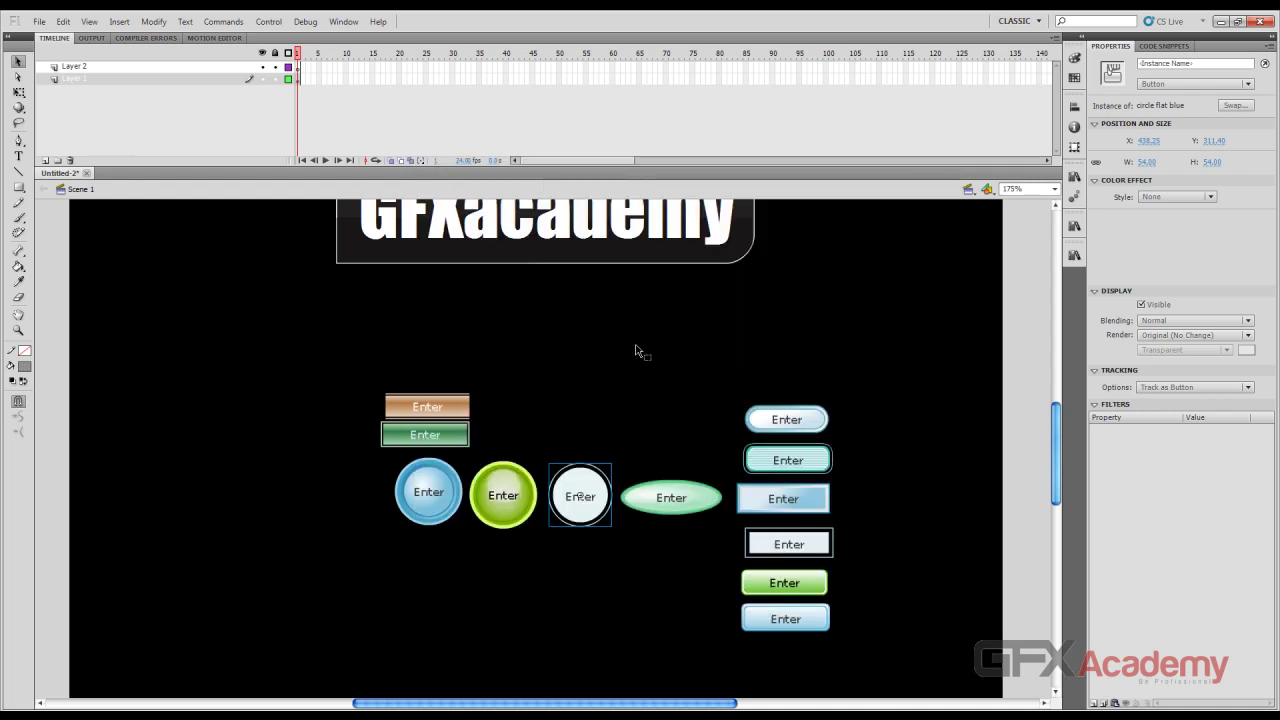
Open the circle flat blue button for editing in place and unlock its outer circle layer
{"action": "key", "text": "ctrl+="}
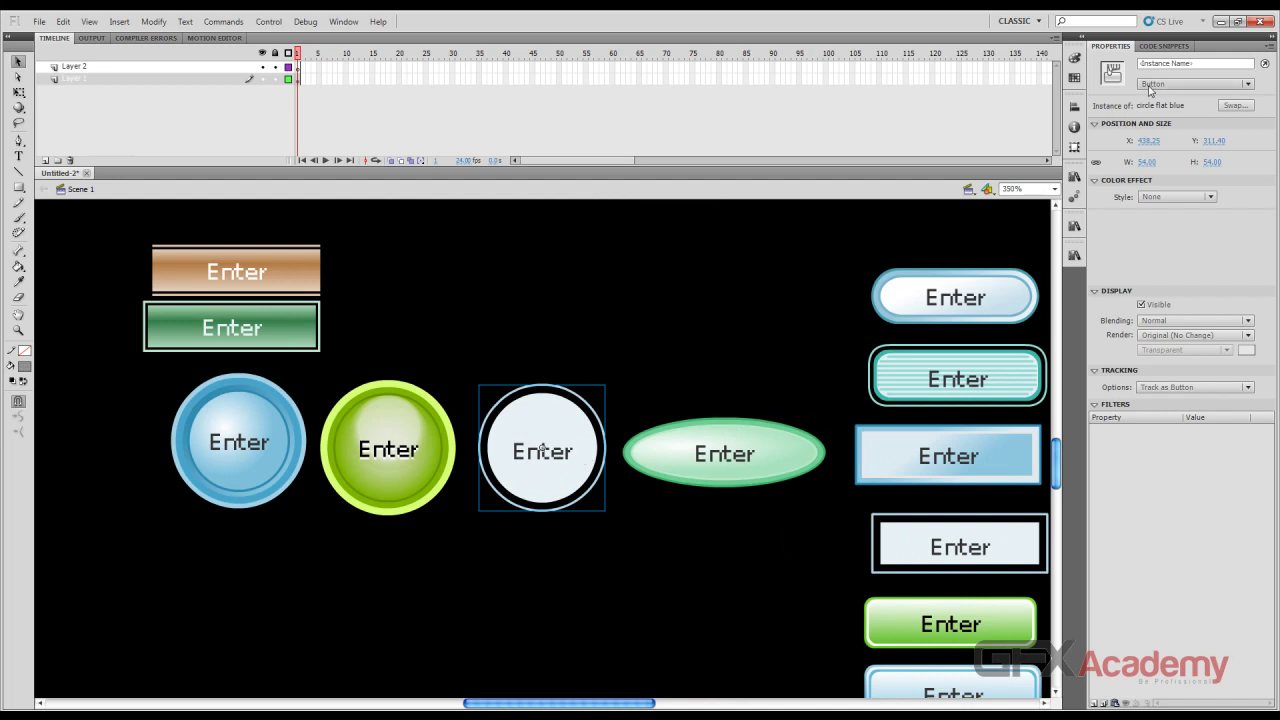
{"action": "double_click", "coordinate": [566, 434]}
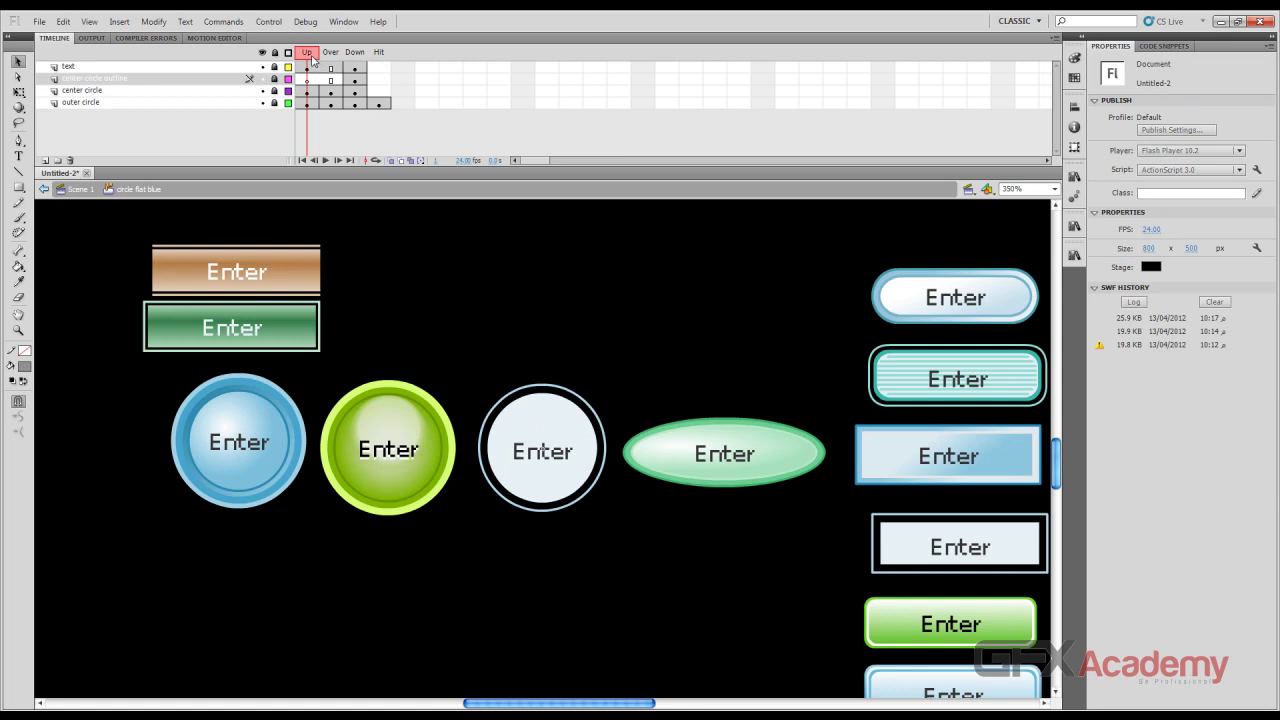
{"action": "mouse_move", "coordinate": [307, 55]}
{"action": "left_mouse_down"}
{"action": "mouse_move", "coordinate": [356, 55]}
{"action": "mouse_move", "coordinate": [296, 57]}
{"action": "left_mouse_up"}
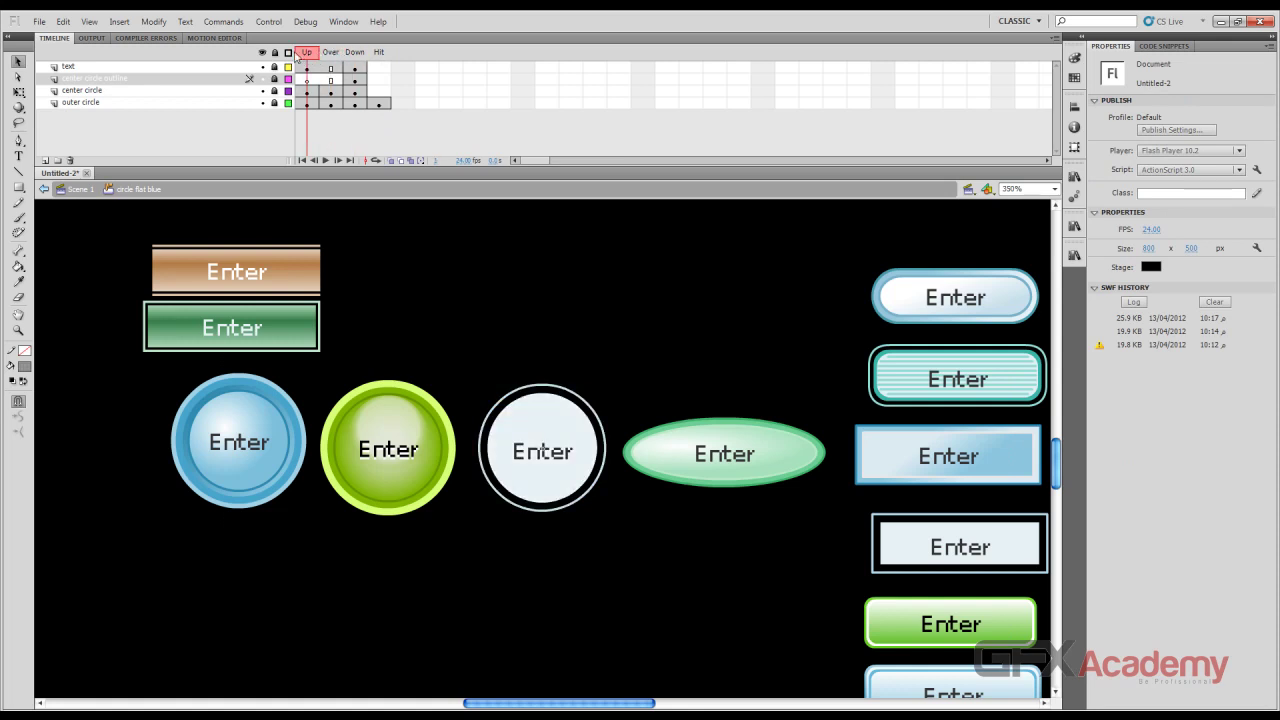
{"action": "left_click_drag", "start_coordinate": [275, 102], "coordinate": [276, 67]}
{"action": "left_click", "coordinate": [248, 104]}
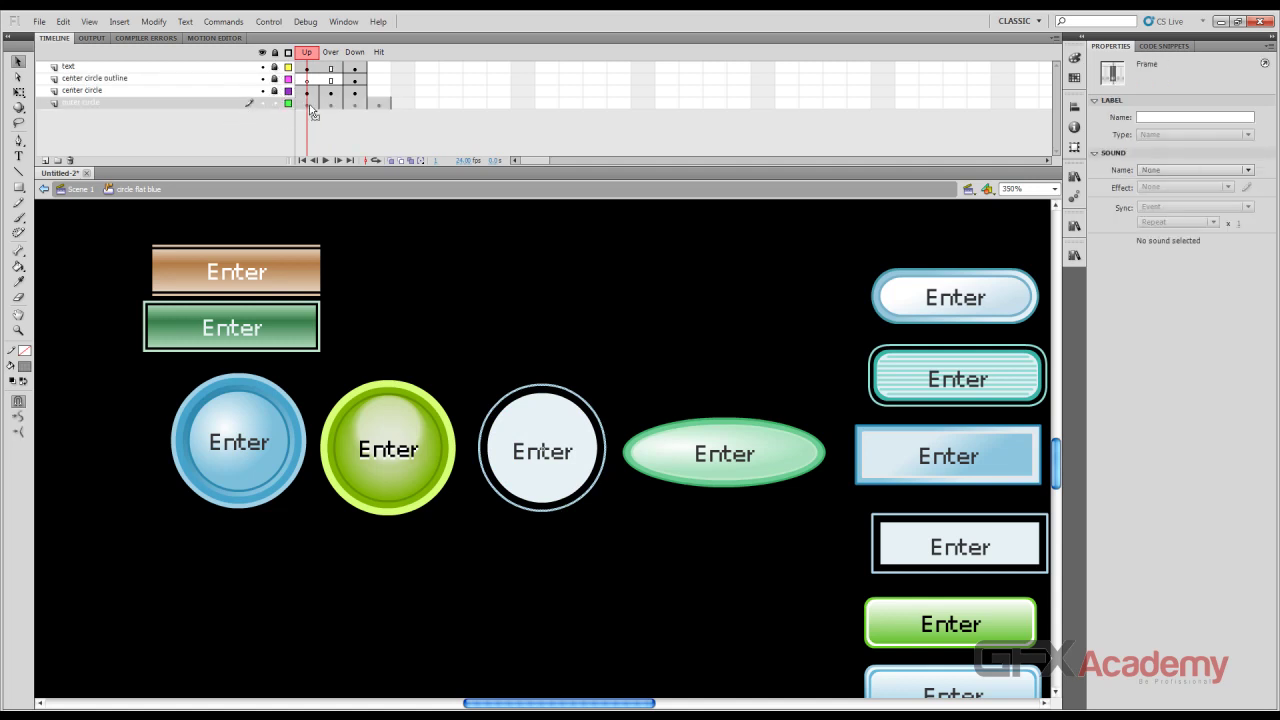
Try to move the outer circle ring in the Up frame of circle flat blue, and undo the change
{"action": "key", "text": "F6"}
{"action": "left_click", "coordinate": [521, 422]}
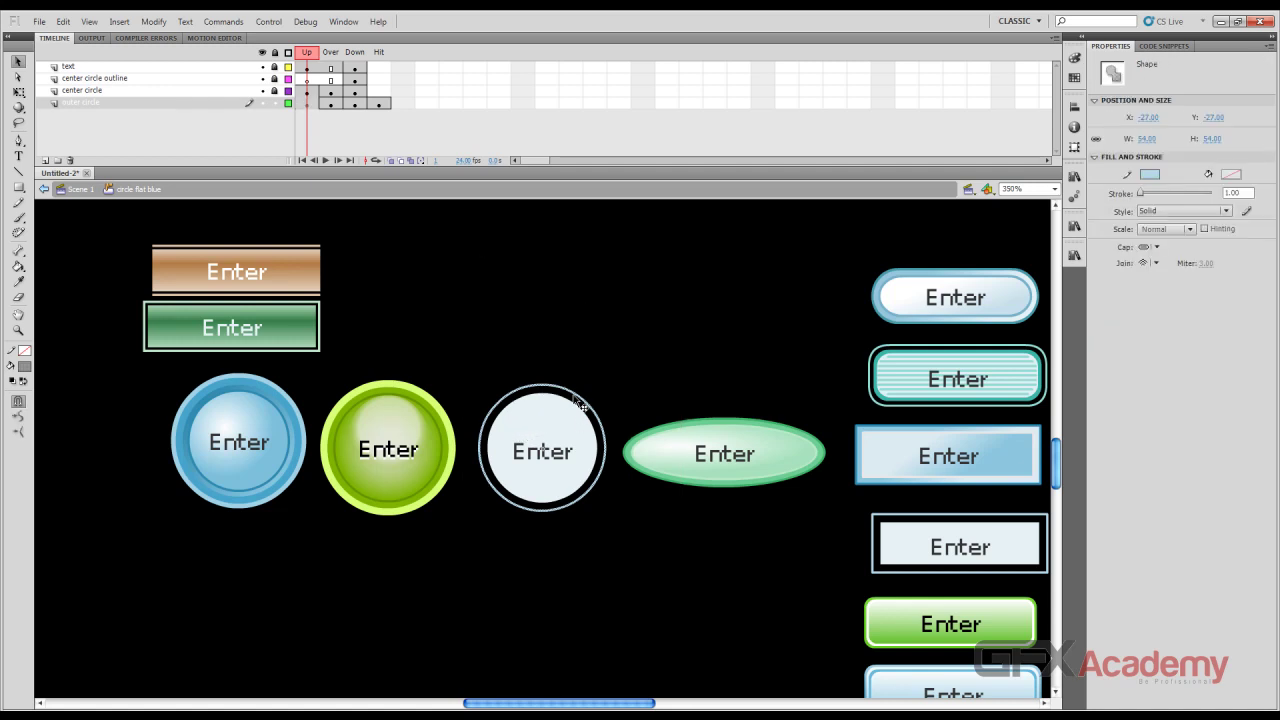
{"action": "left_click_drag", "start_coordinate": [596, 380], "coordinate": [596, 328]}
{"action": "key", "text": "ctrl+z"}
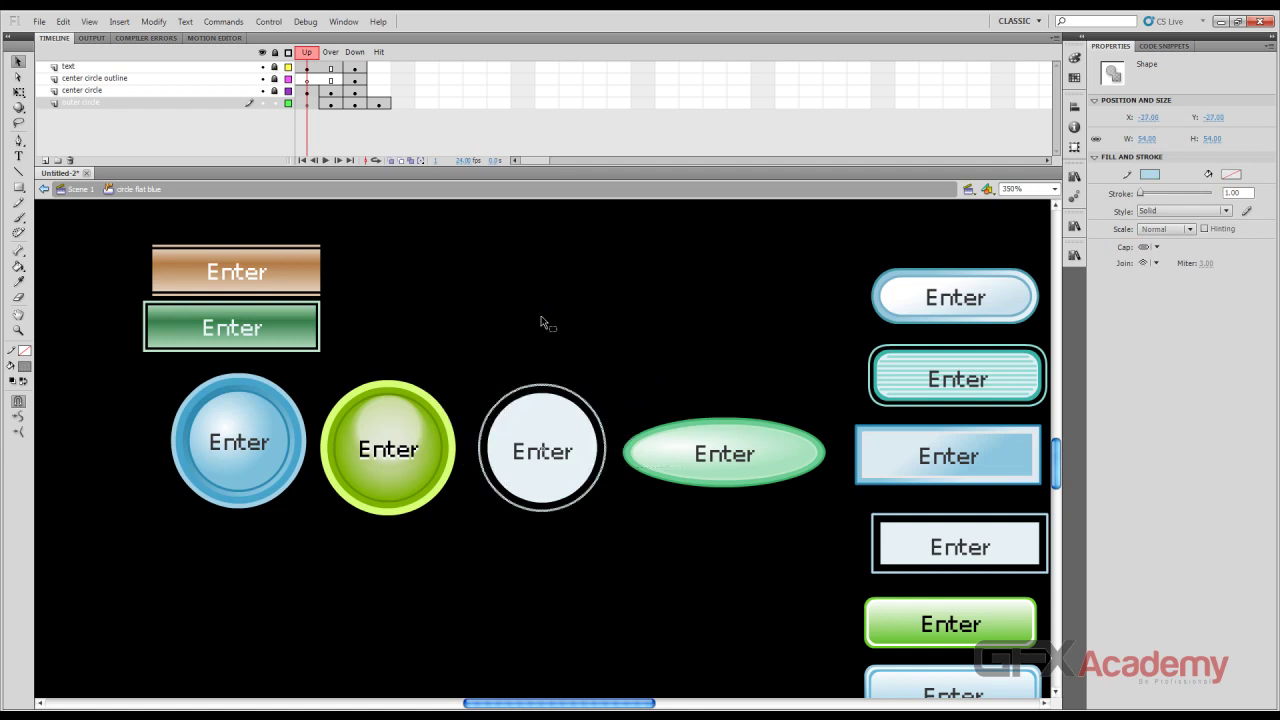
Try to move the outer circle ring in the Over frame of circle flat blue, and undo the changes
{"action": "left_click", "coordinate": [331, 105]}
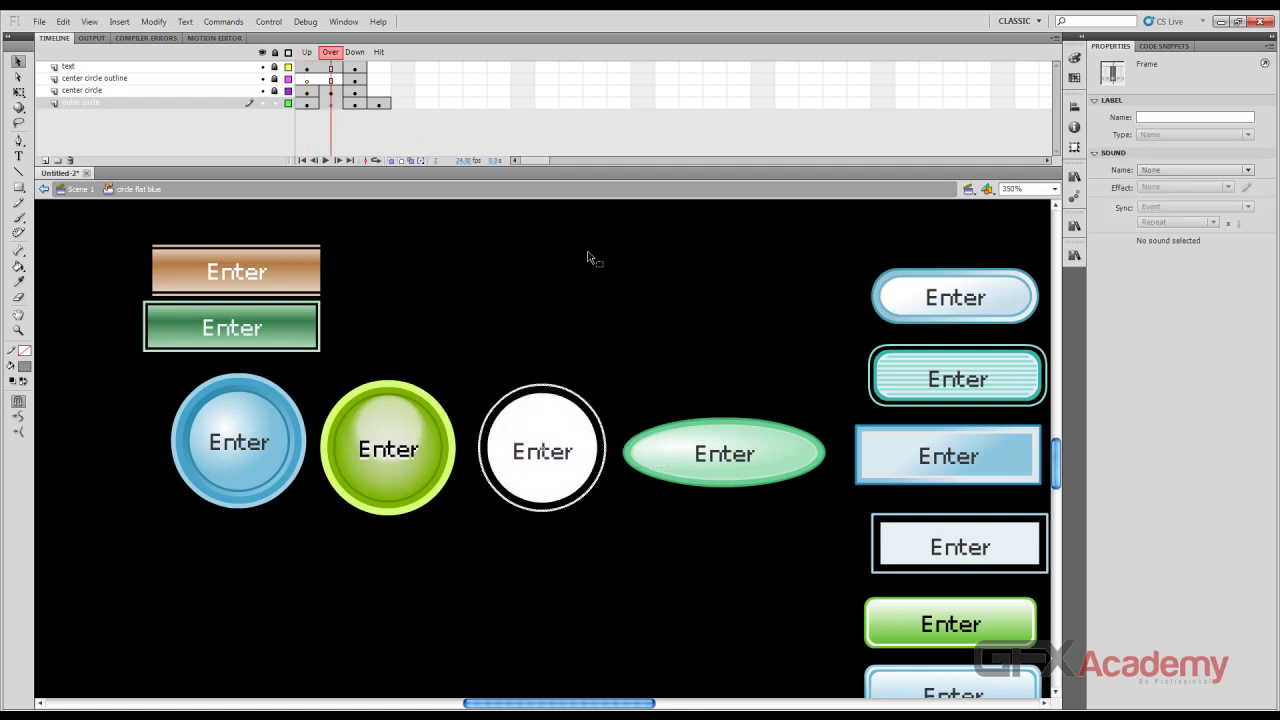
{"action": "left_click_drag", "start_coordinate": [596, 252], "coordinate": [457, 586]}
{"action": "left_click_drag", "start_coordinate": [420, 276], "coordinate": [690, 698]}
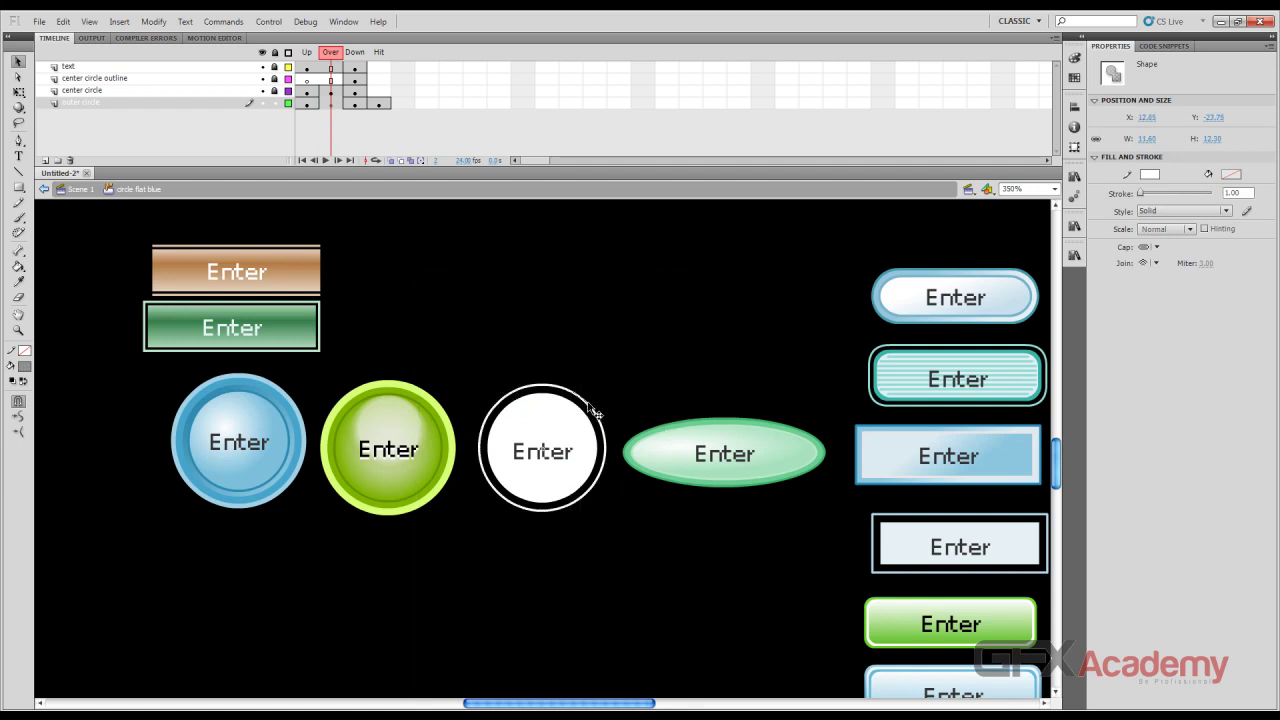
{"action": "left_click_drag", "start_coordinate": [591, 406], "coordinate": [395, 474]}
{"action": "key", "text": "ctrl+z"}
{"action": "left_click_drag", "start_coordinate": [552, 393], "coordinate": [551, 420]}
{"action": "key", "text": "ctrl+z"}
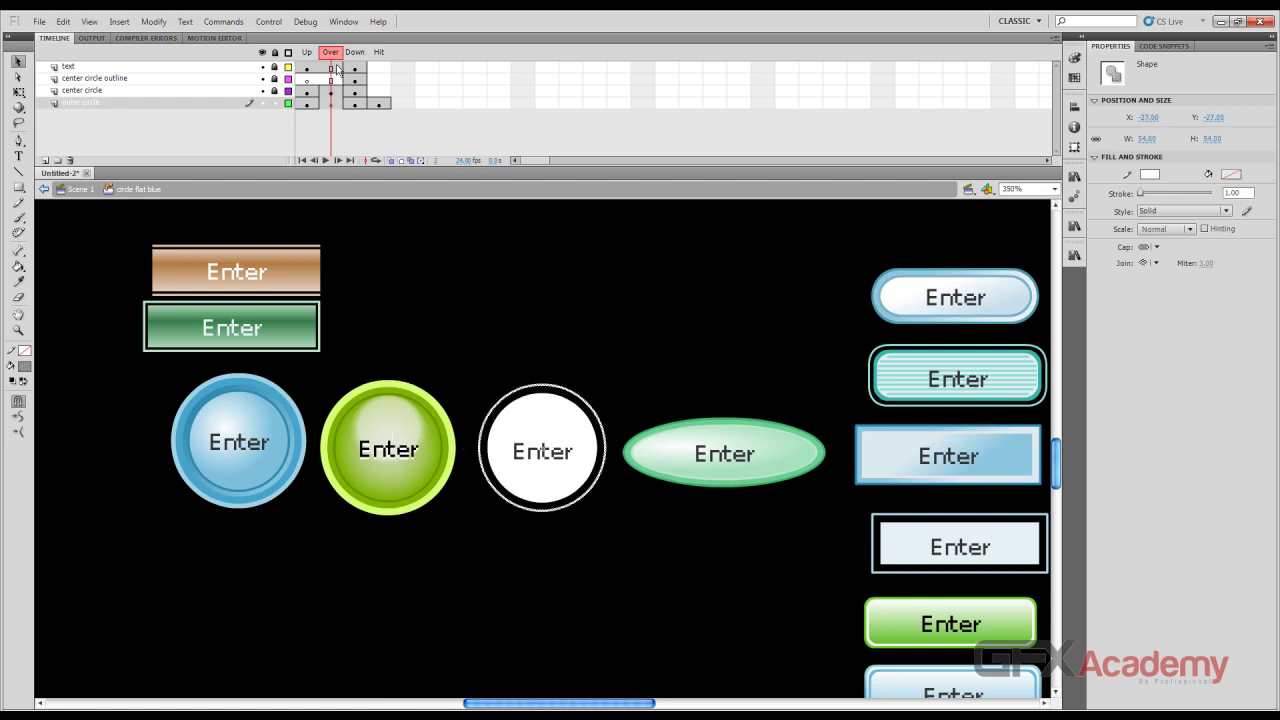
Examine the outer circle layer's artwork in the Down and Hit frames, and return to the Up frame
{"action": "left_click", "coordinate": [354, 106]}
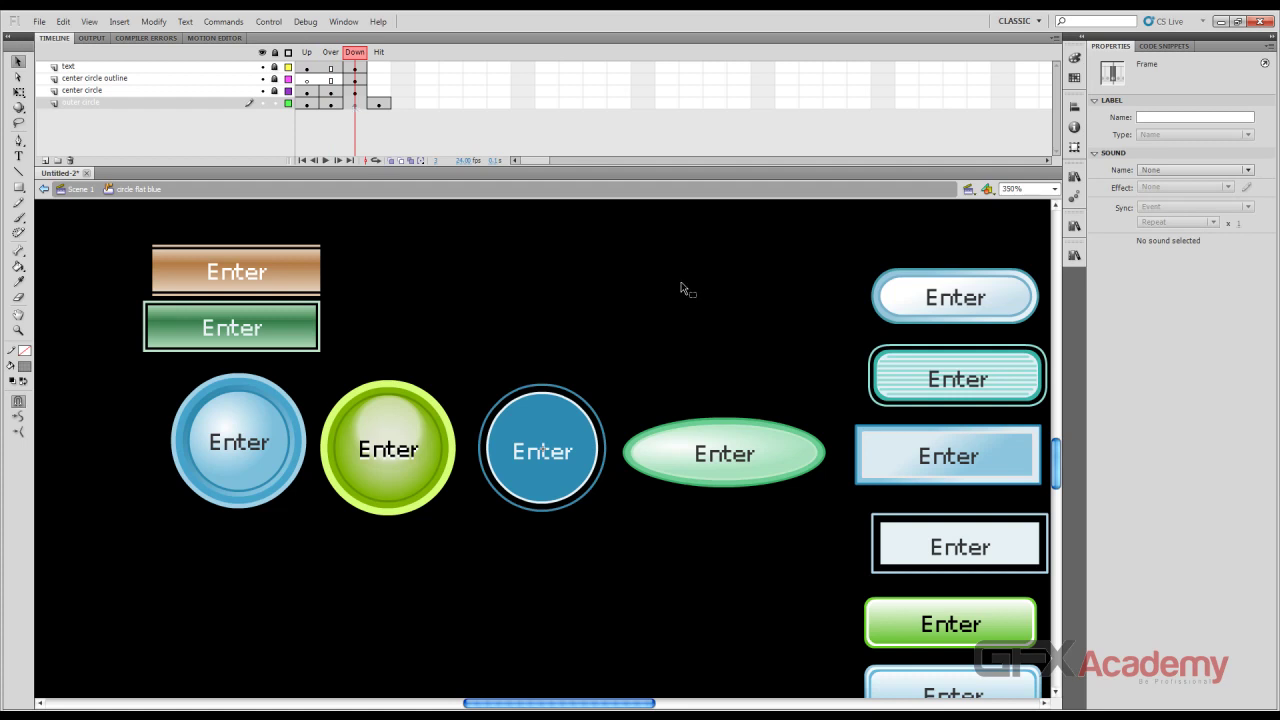
{"action": "left_click", "coordinate": [568, 386]}
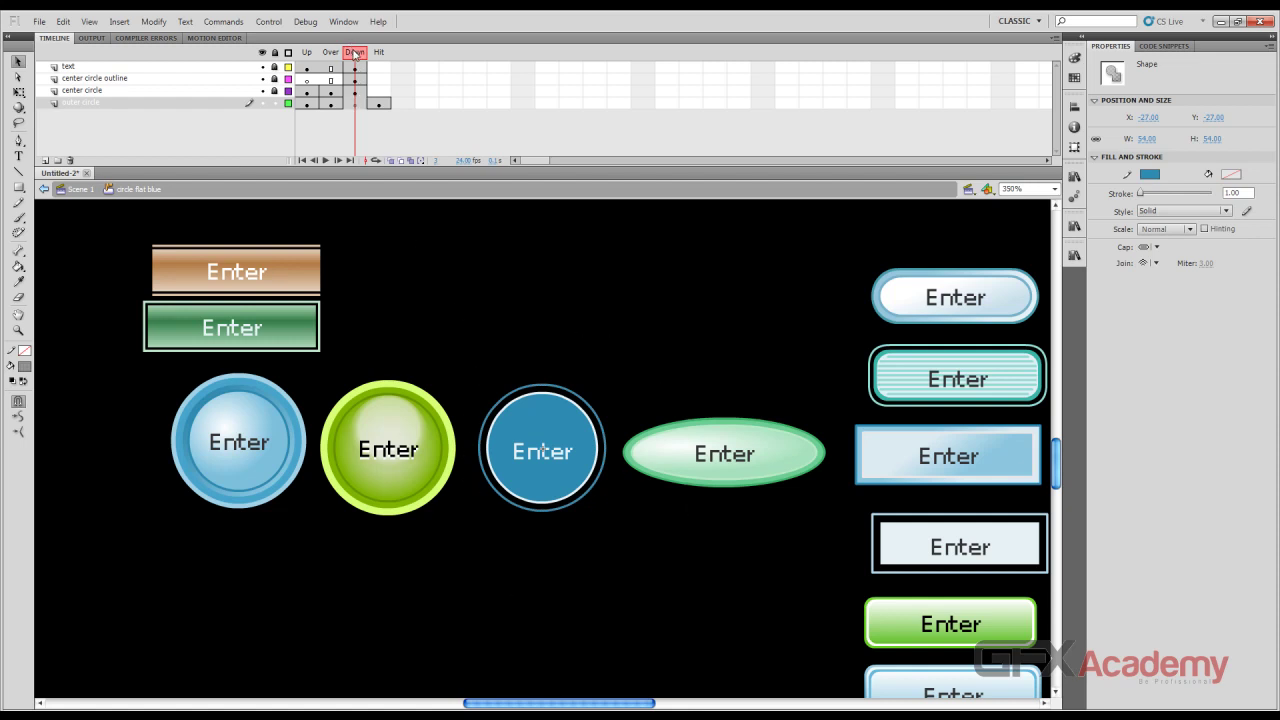
{"action": "mouse_move", "coordinate": [354, 55]}
{"action": "left_mouse_down"}
{"action": "mouse_move", "coordinate": [379, 56]}
{"action": "mouse_move", "coordinate": [355, 56]}
{"action": "mouse_move", "coordinate": [372, 64]}
{"action": "left_mouse_up"}
{"action": "left_click", "coordinate": [609, 443]}
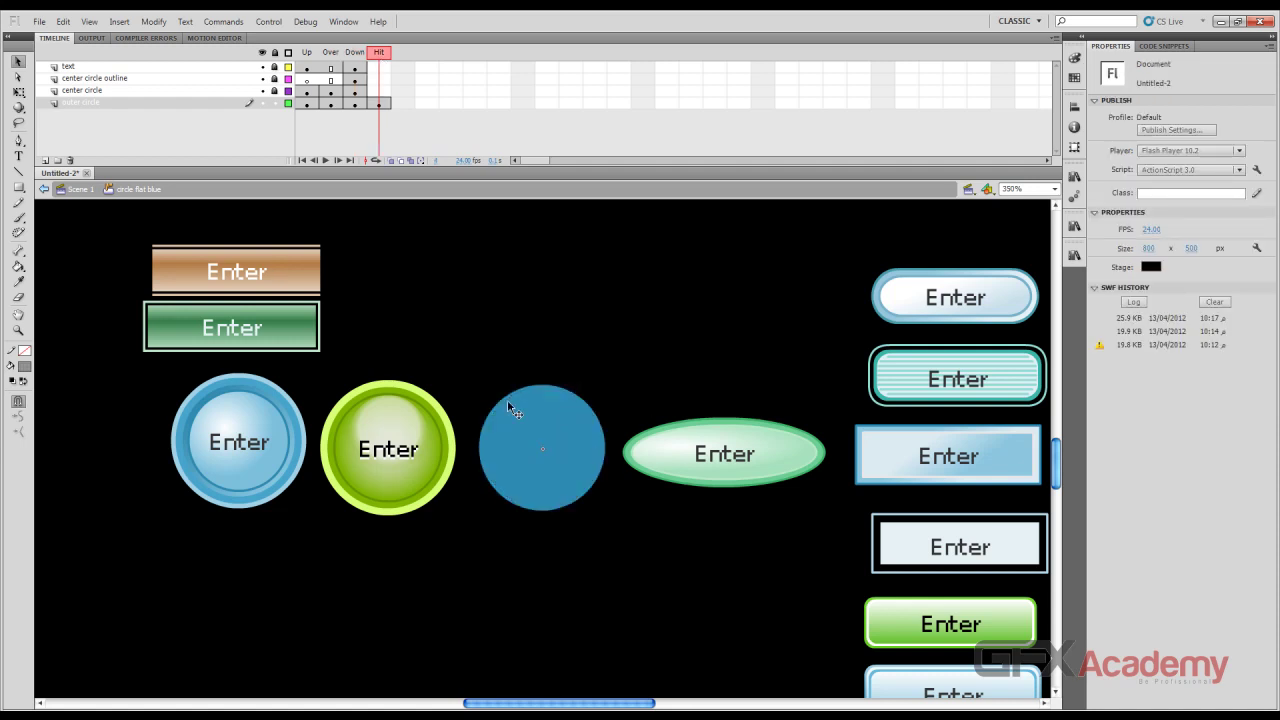
{"action": "left_click_drag", "start_coordinate": [379, 57], "coordinate": [307, 58]}
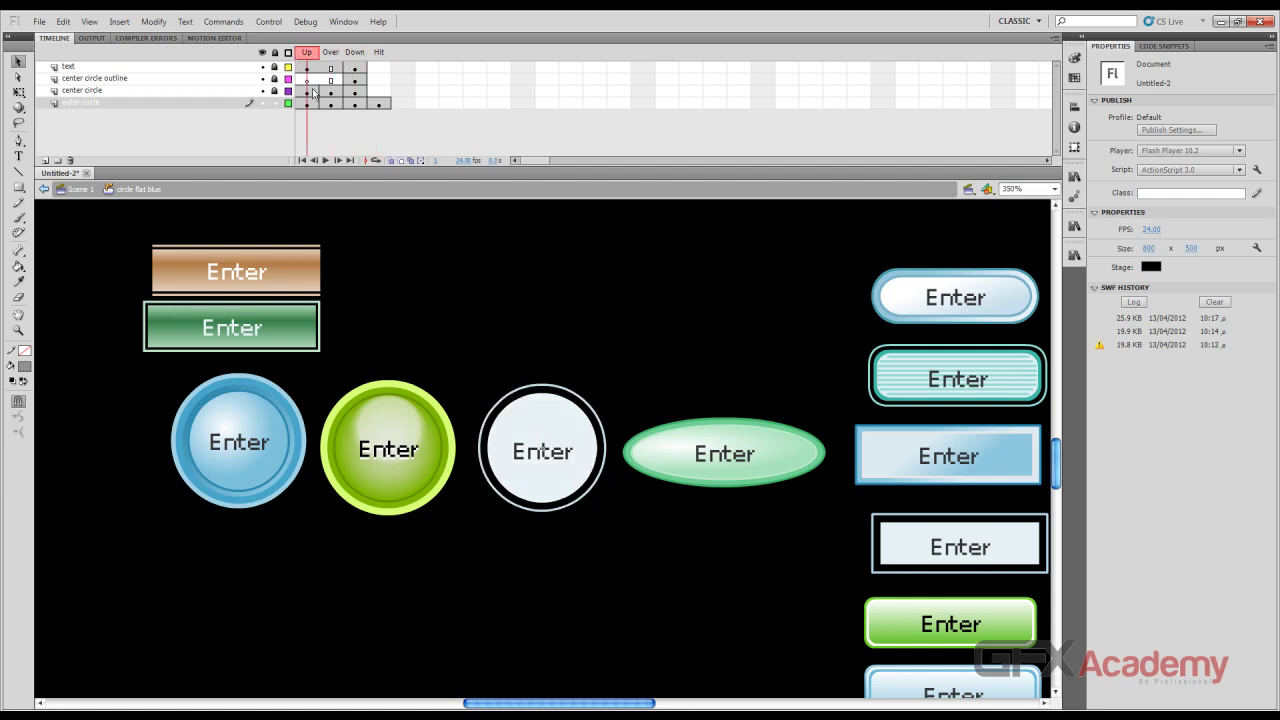
Select the center circle layer and compare its fill across the Up, Over and Down frames
{"action": "left_click", "coordinate": [263, 90]}
{"action": "left_click", "coordinate": [263, 90]}
{"action": "left_click", "coordinate": [150, 90]}
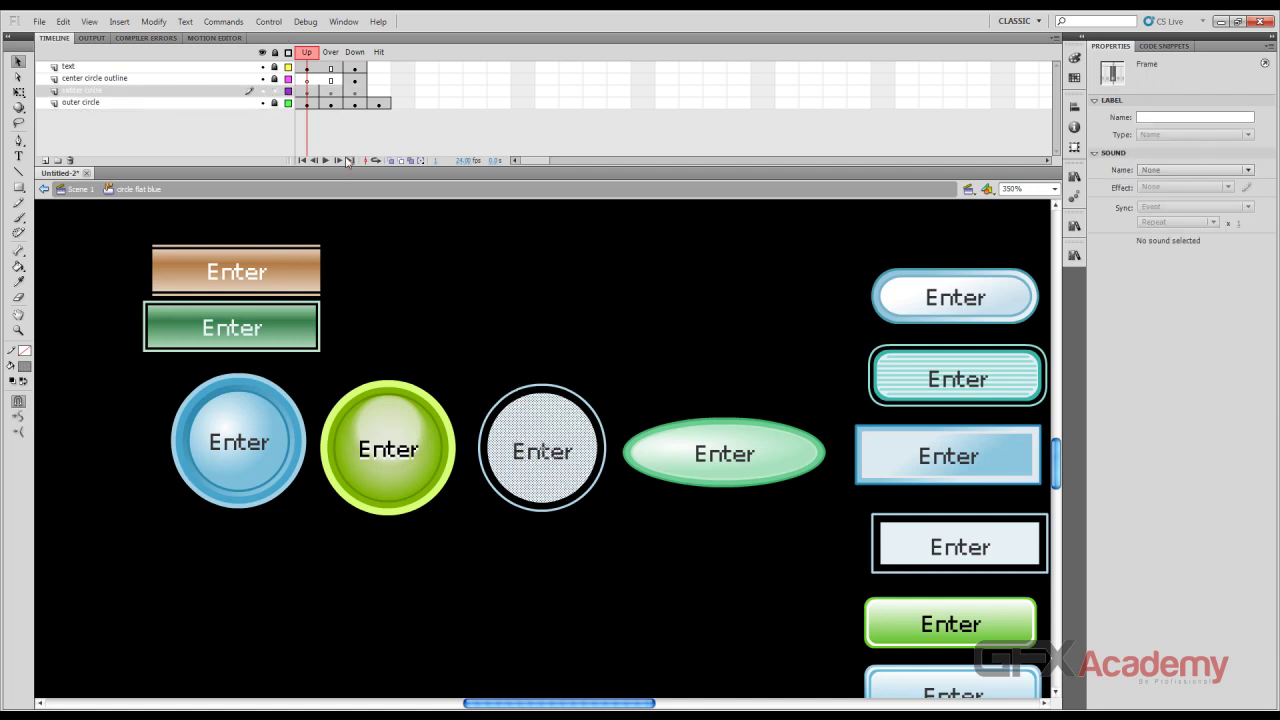
{"action": "left_click", "coordinate": [329, 54]}
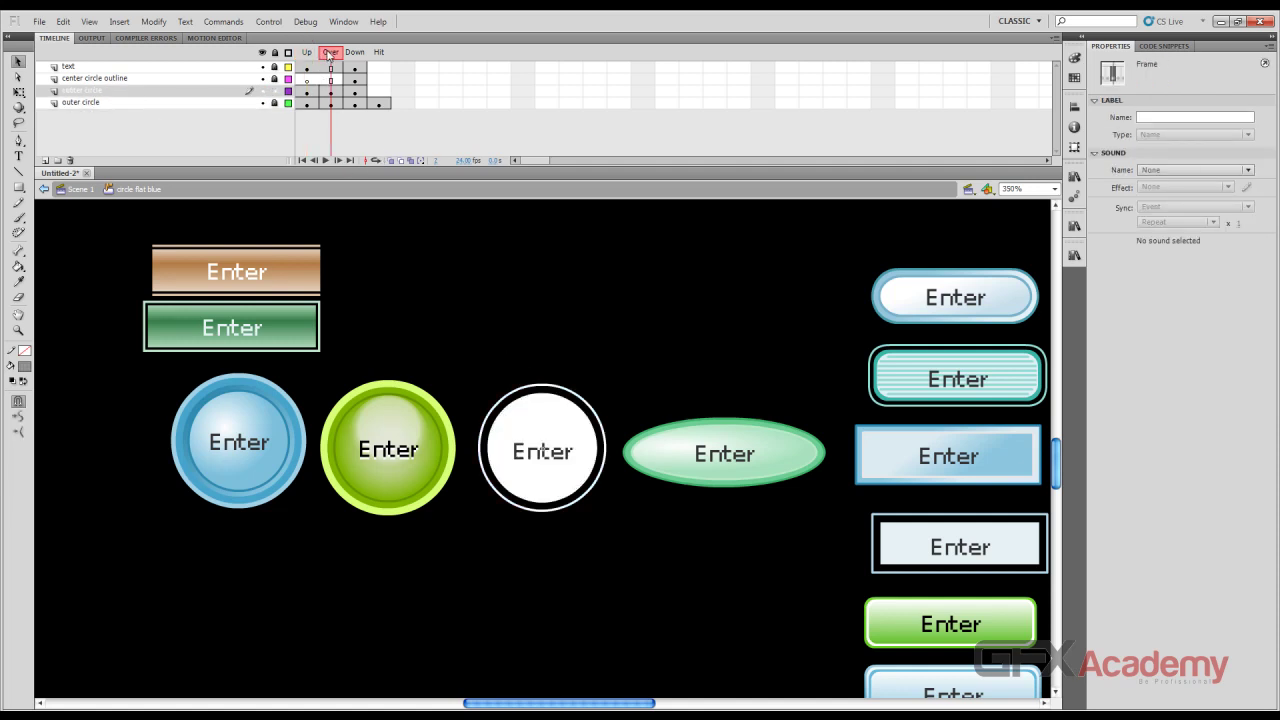
{"action": "left_click", "coordinate": [350, 54]}
{"action": "left_click", "coordinate": [329, 54]}
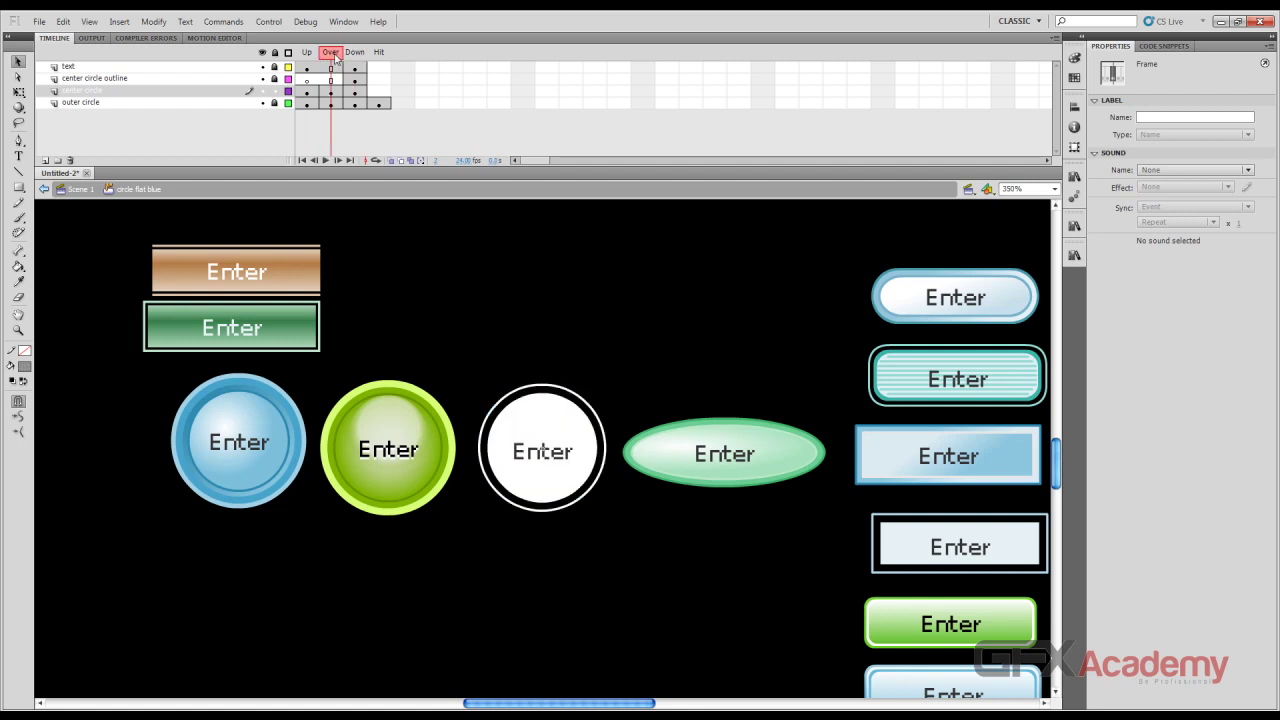
{"action": "left_click", "coordinate": [307, 54]}
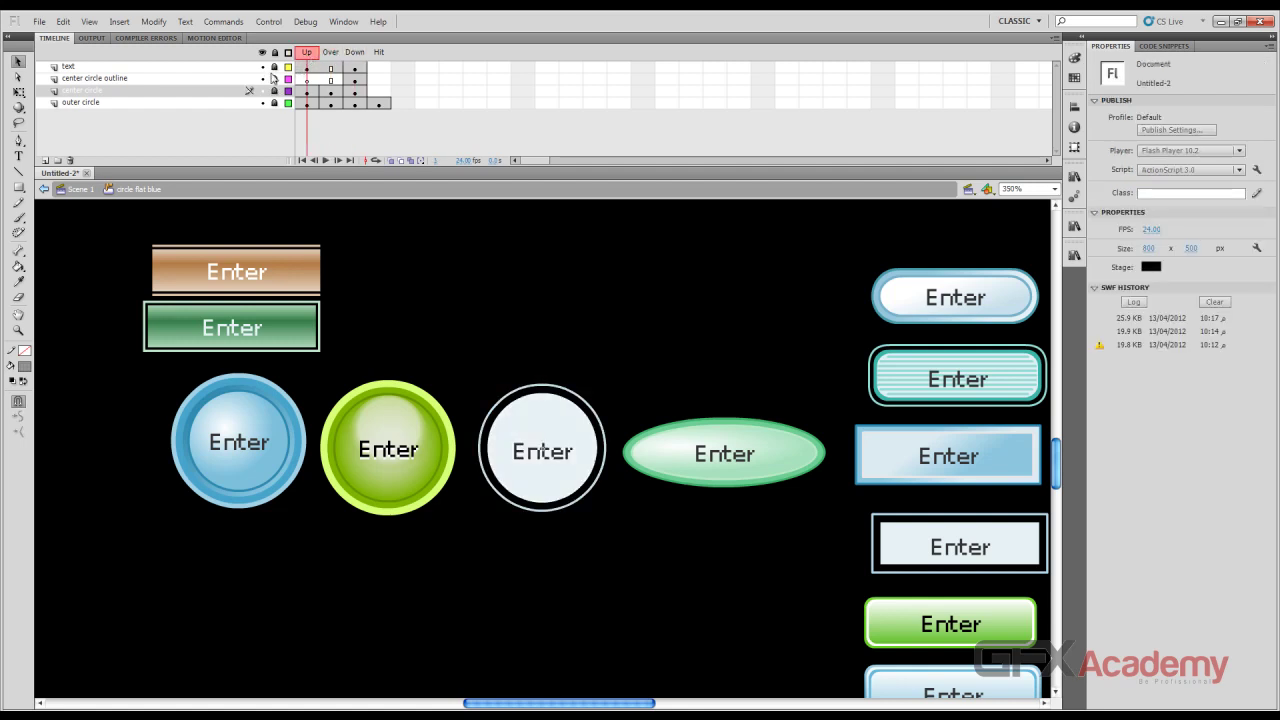
Select the center circle outline layer and compare its content in the Up and Down frames
{"action": "left_click", "coordinate": [190, 79]}
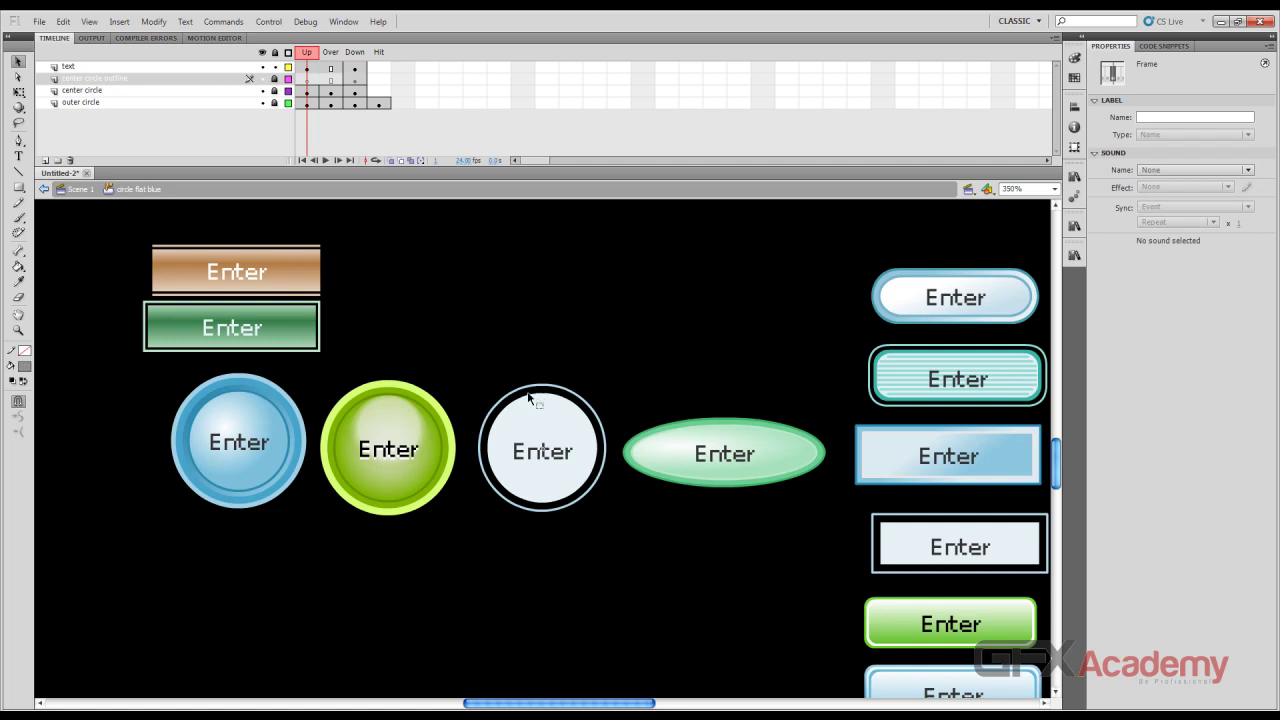
{"action": "left_click", "coordinate": [352, 55]}
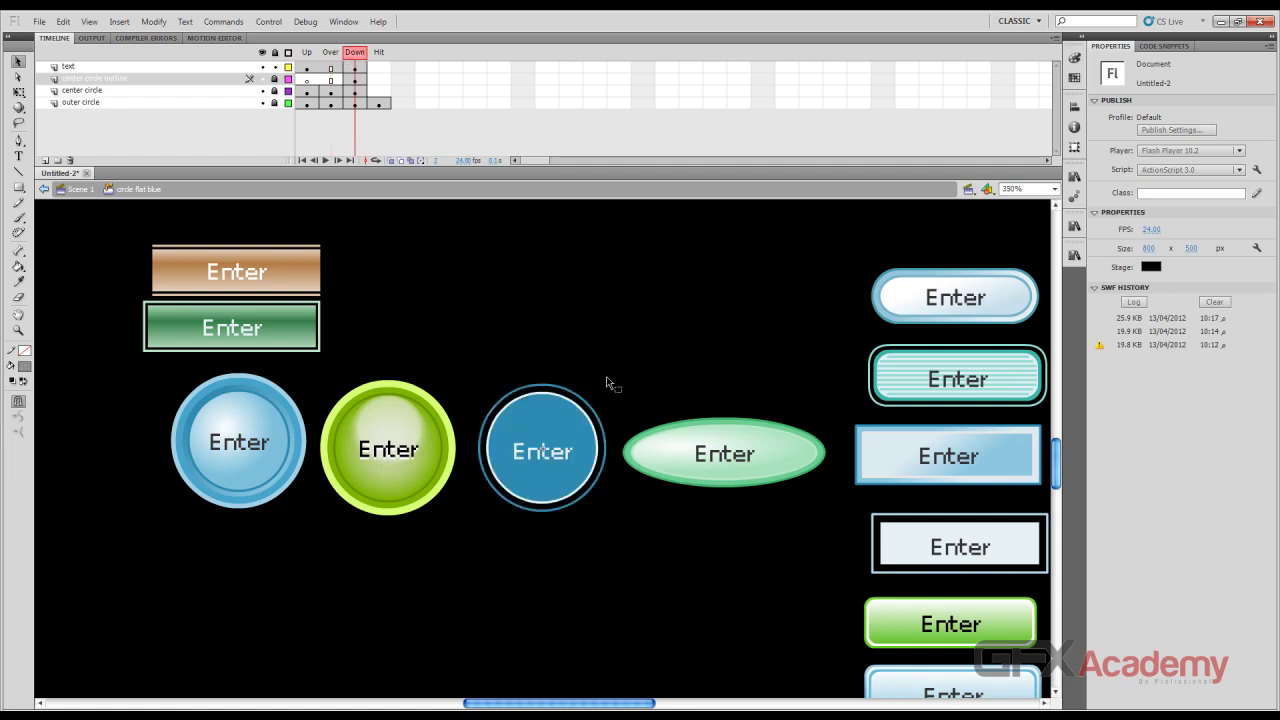
{"action": "left_click", "coordinate": [307, 80]}
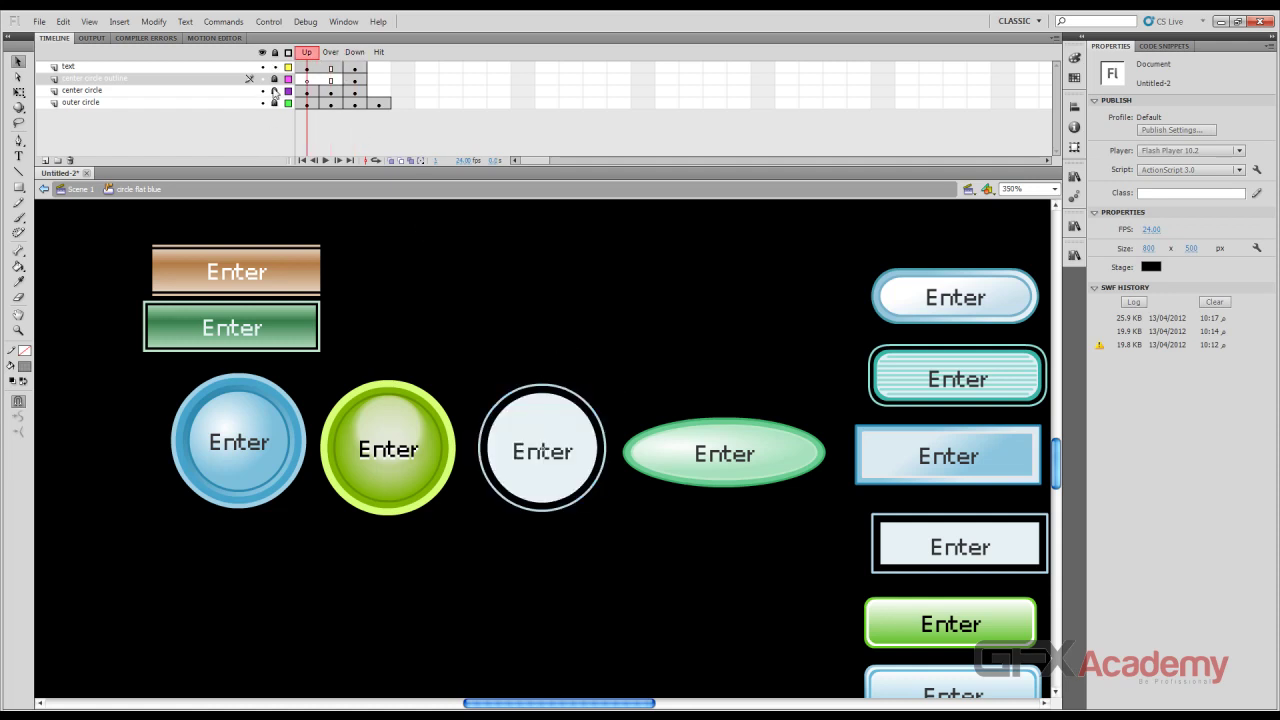
Replace the Enter label on the text layer's Up frame with GFX
{"action": "left_click", "coordinate": [307, 66]}
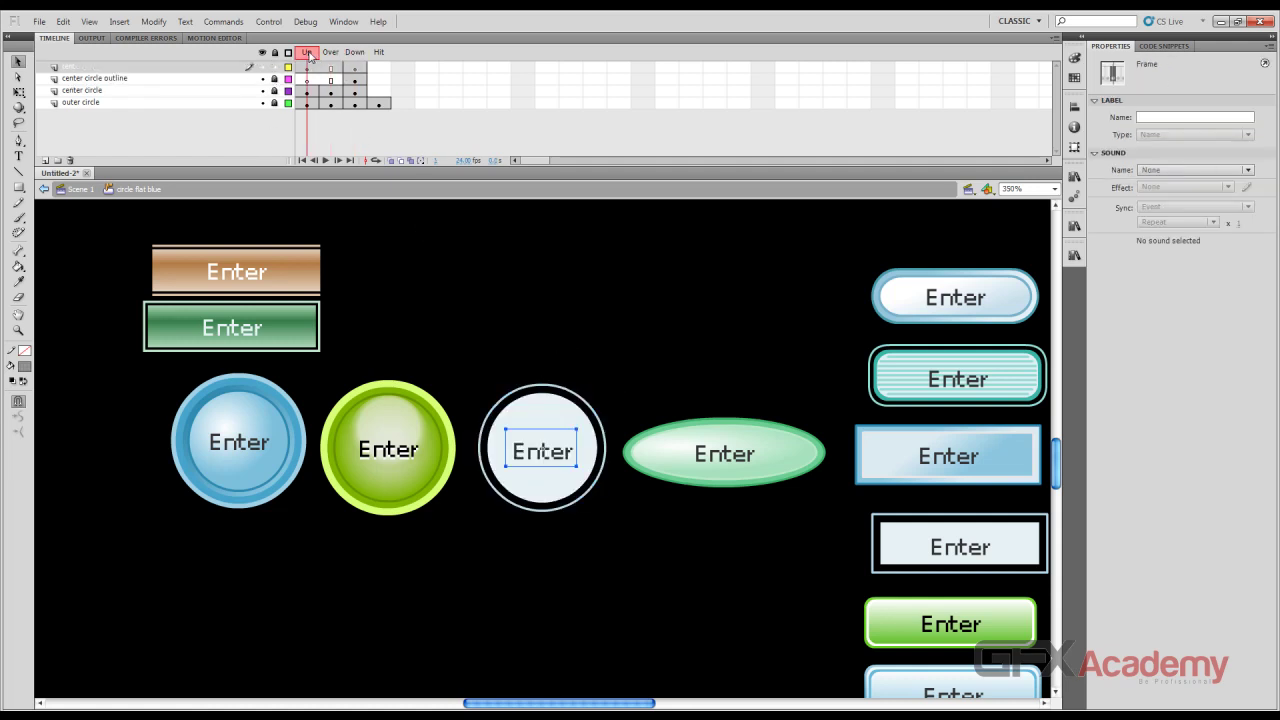
{"action": "key", "text": "t"}
{"action": "left_click", "coordinate": [565, 455]}
{"action": "left_click_drag", "start_coordinate": [575, 451], "coordinate": [511, 451]}
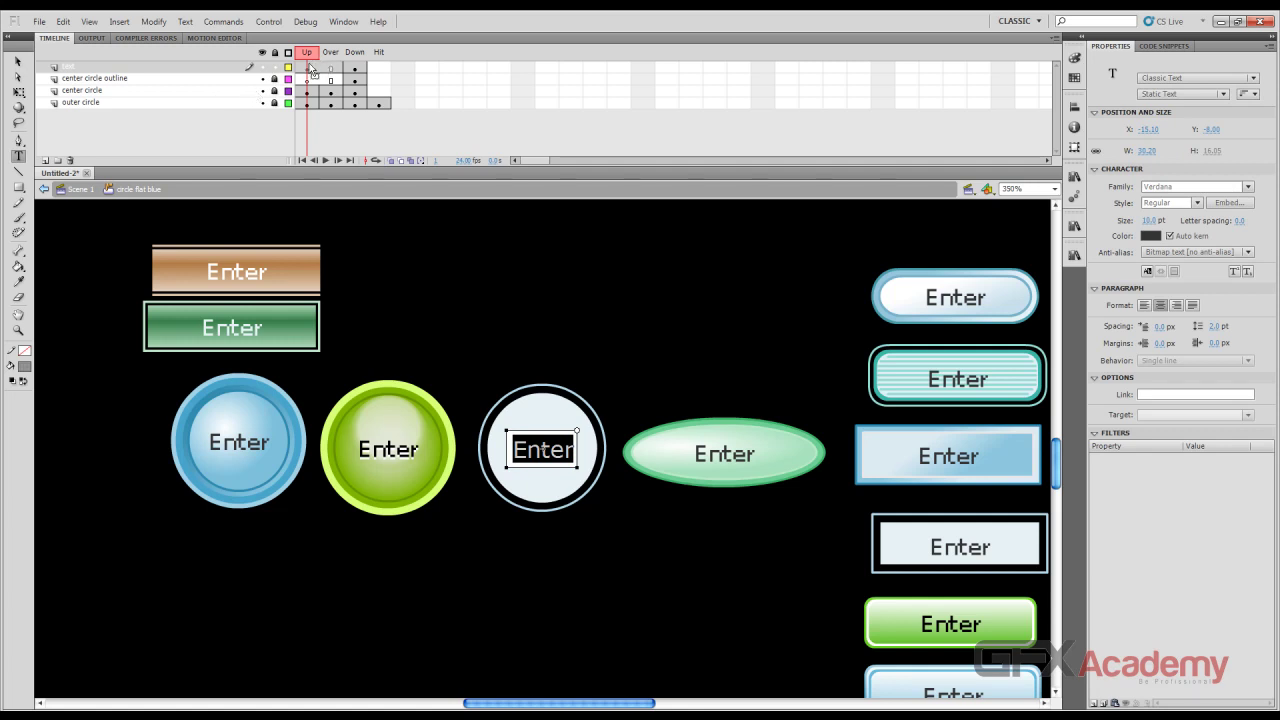
{"action": "type", "text": "GFX"}
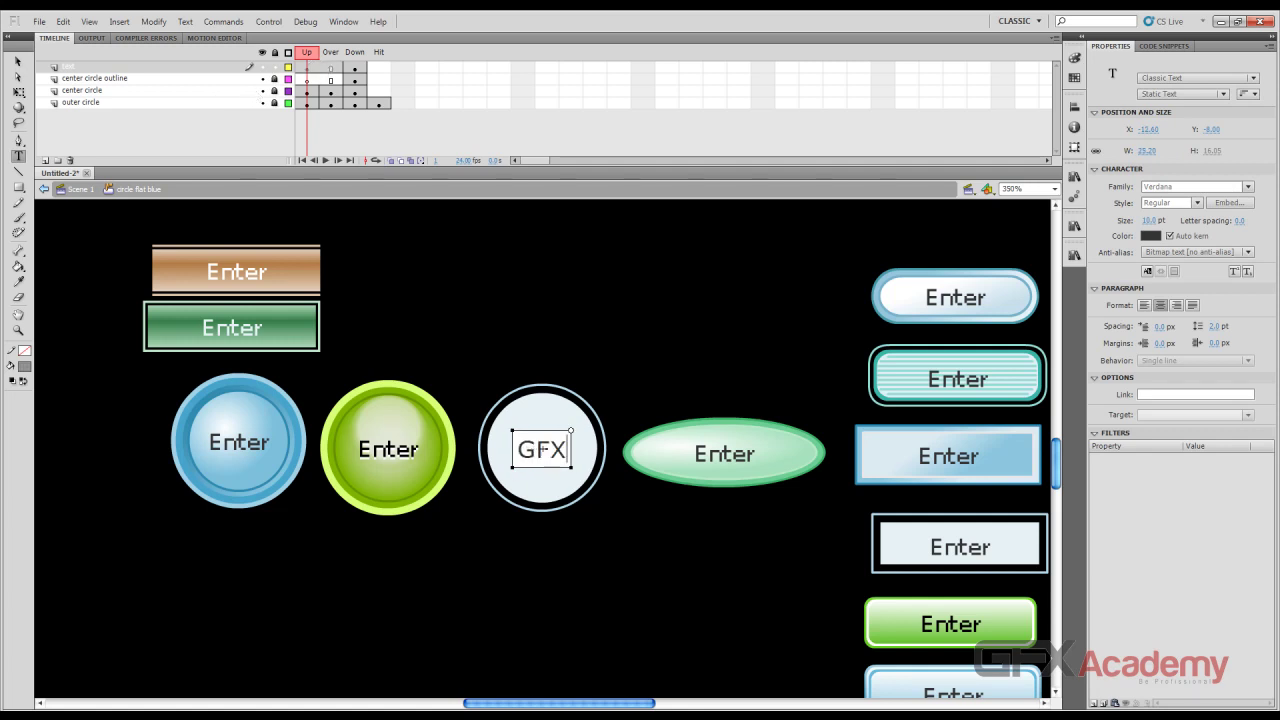
{"action": "left_click", "coordinate": [18, 61]}
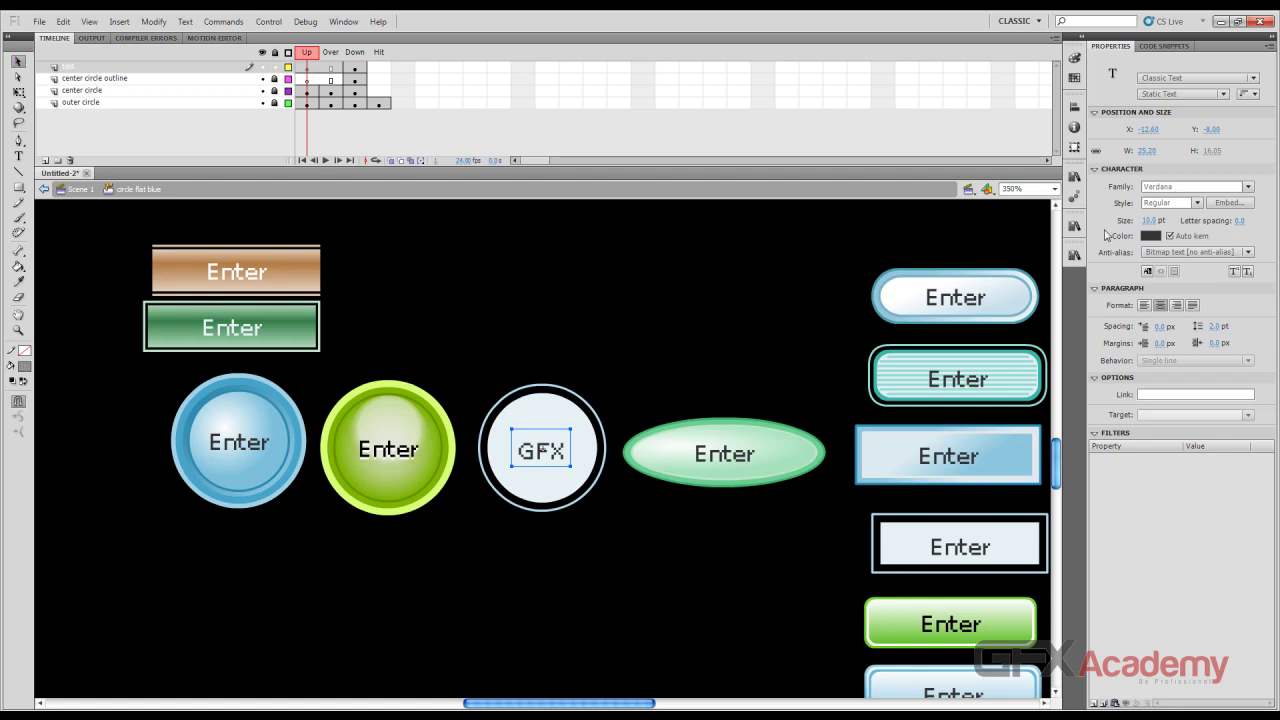
Replace the Enter label on the text layer's Down frame with GFX
{"action": "left_click", "coordinate": [330, 55]}
{"action": "left_click", "coordinate": [352, 55]}
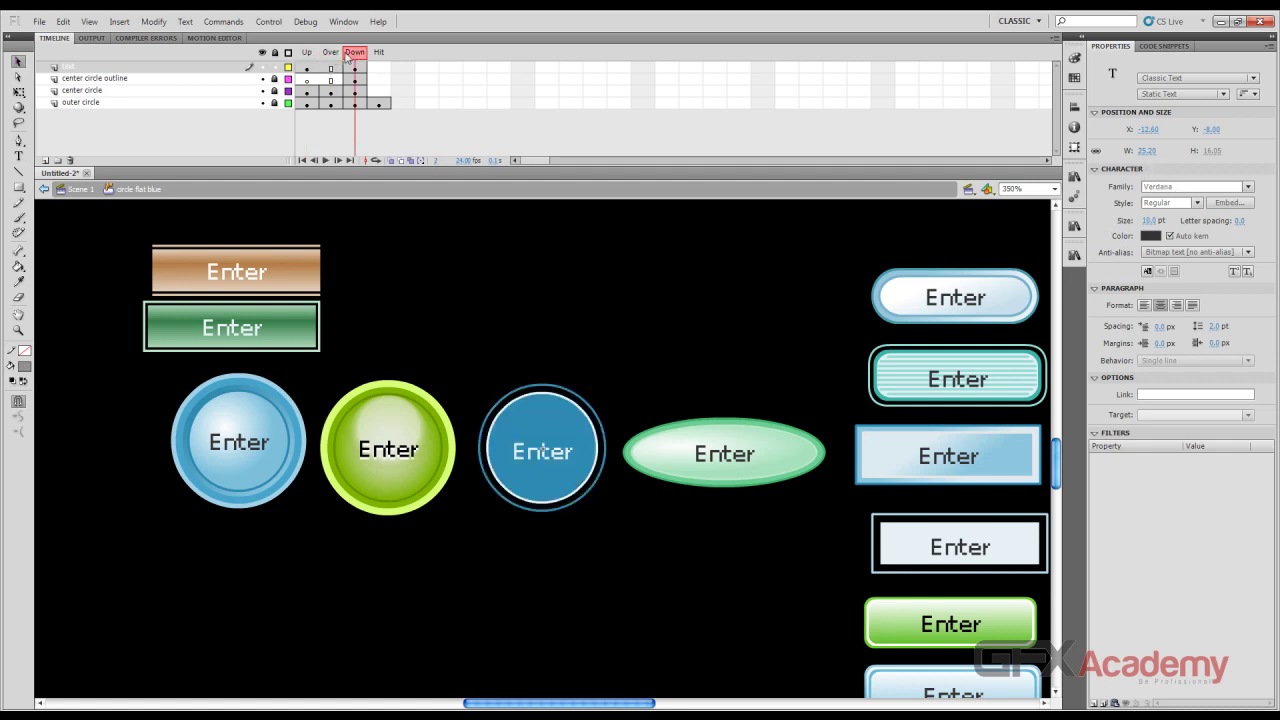
{"action": "left_click", "coordinate": [492, 271]}
{"action": "left_click", "coordinate": [541, 456]}
{"action": "double_click", "coordinate": [541, 456]}
{"action": "double_click", "coordinate": [540, 451]}
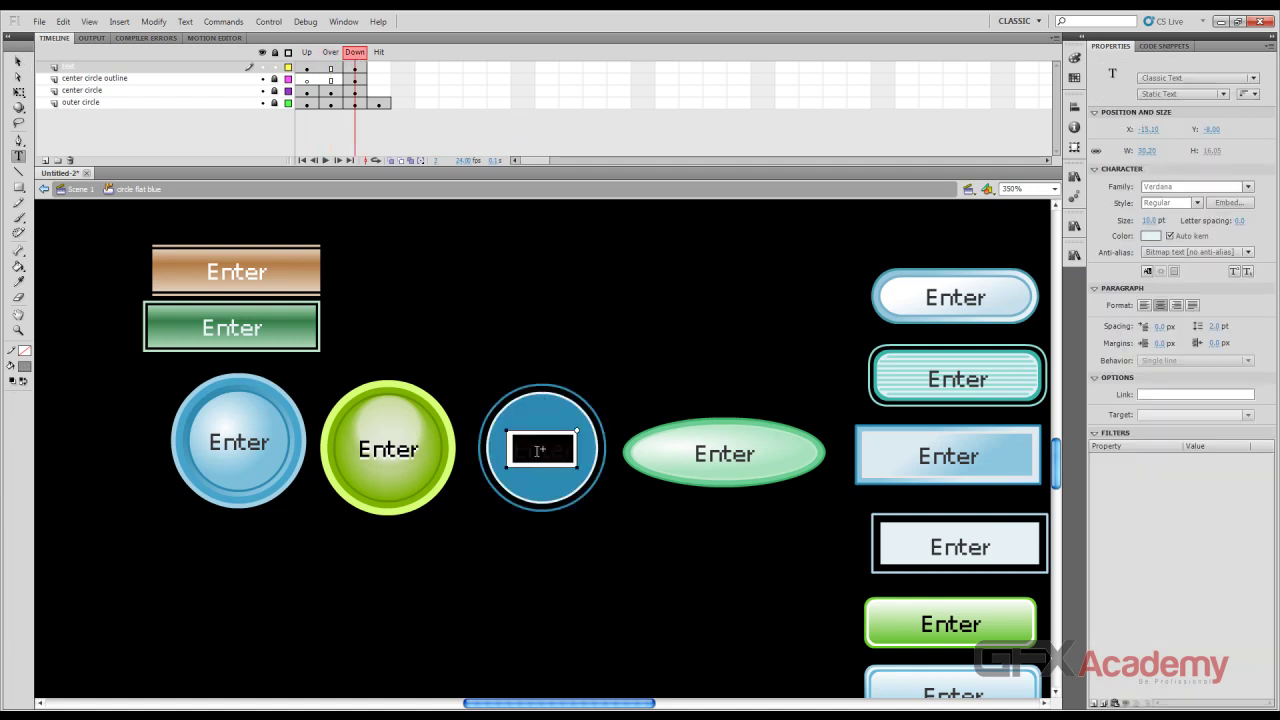
{"action": "type", "text": "GFX"}
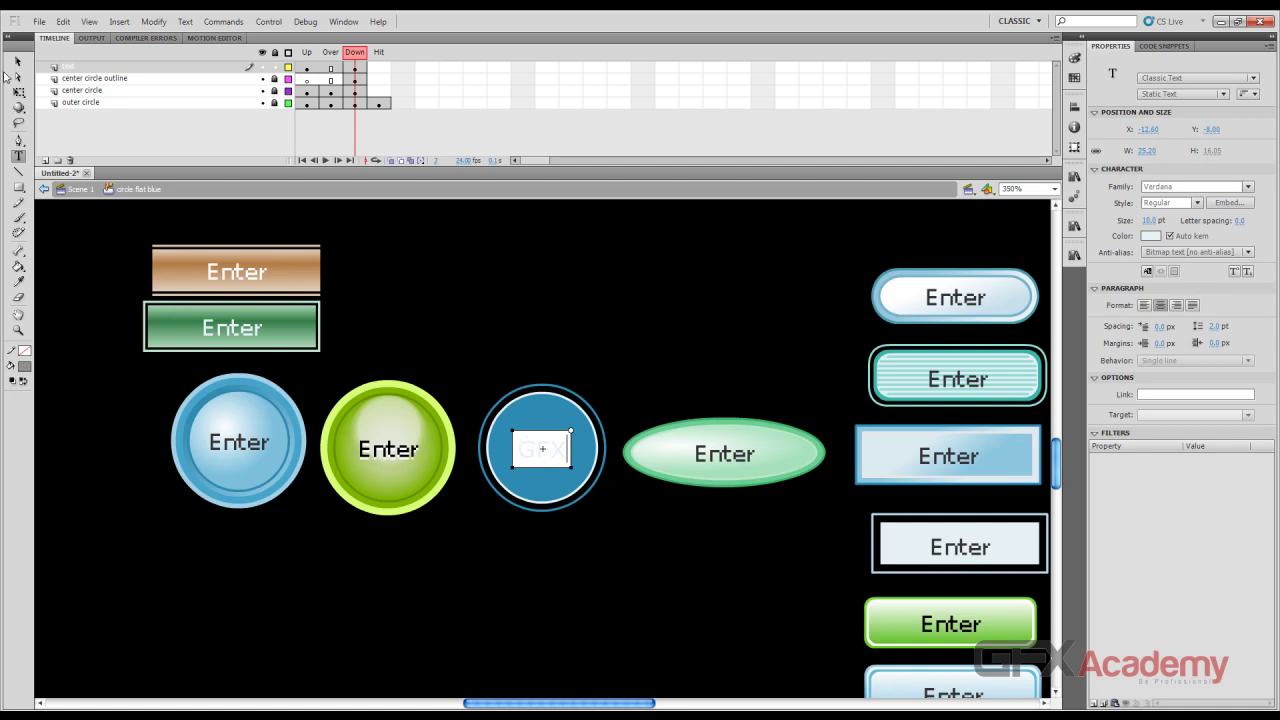
{"action": "left_click", "coordinate": [18, 62]}
Check the Over frame, test the movie by trying out the circle flat blue button, and close the preview
{"action": "left_click_drag", "start_coordinate": [347, 55], "coordinate": [337, 57]}
{"action": "key", "text": "ctrl+Return"}
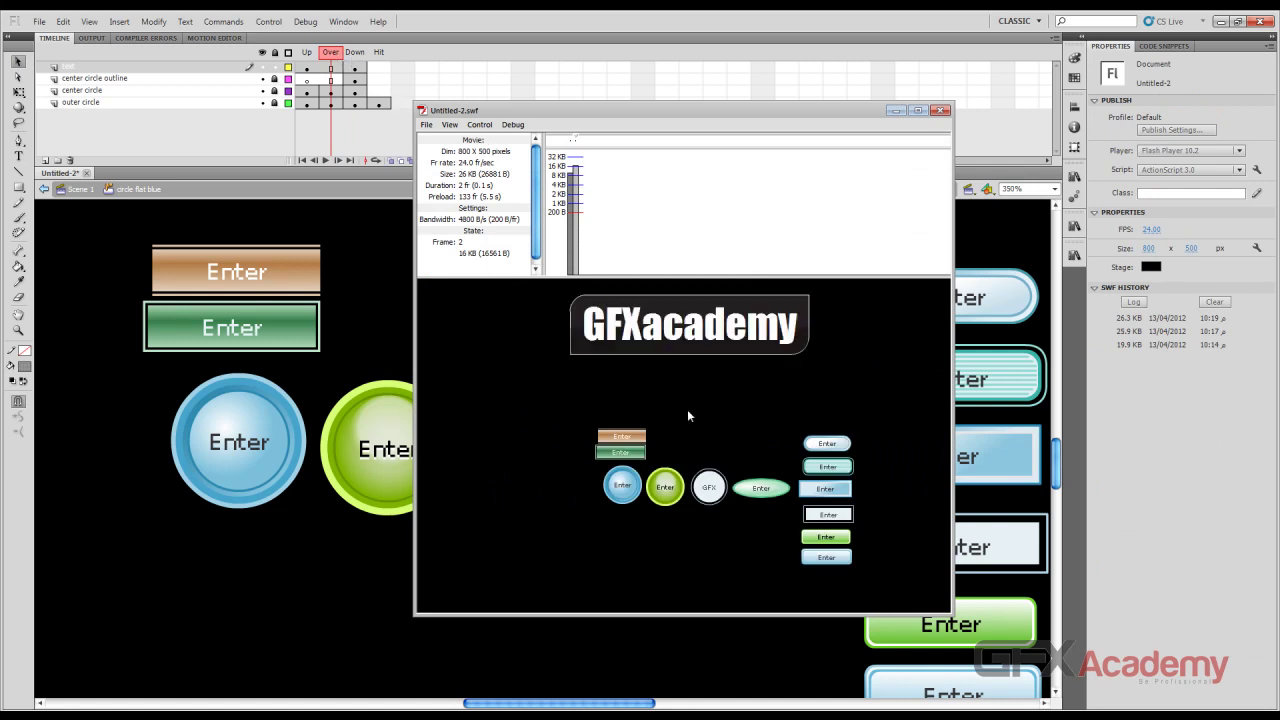
{"action": "left_click", "coordinate": [711, 496]}
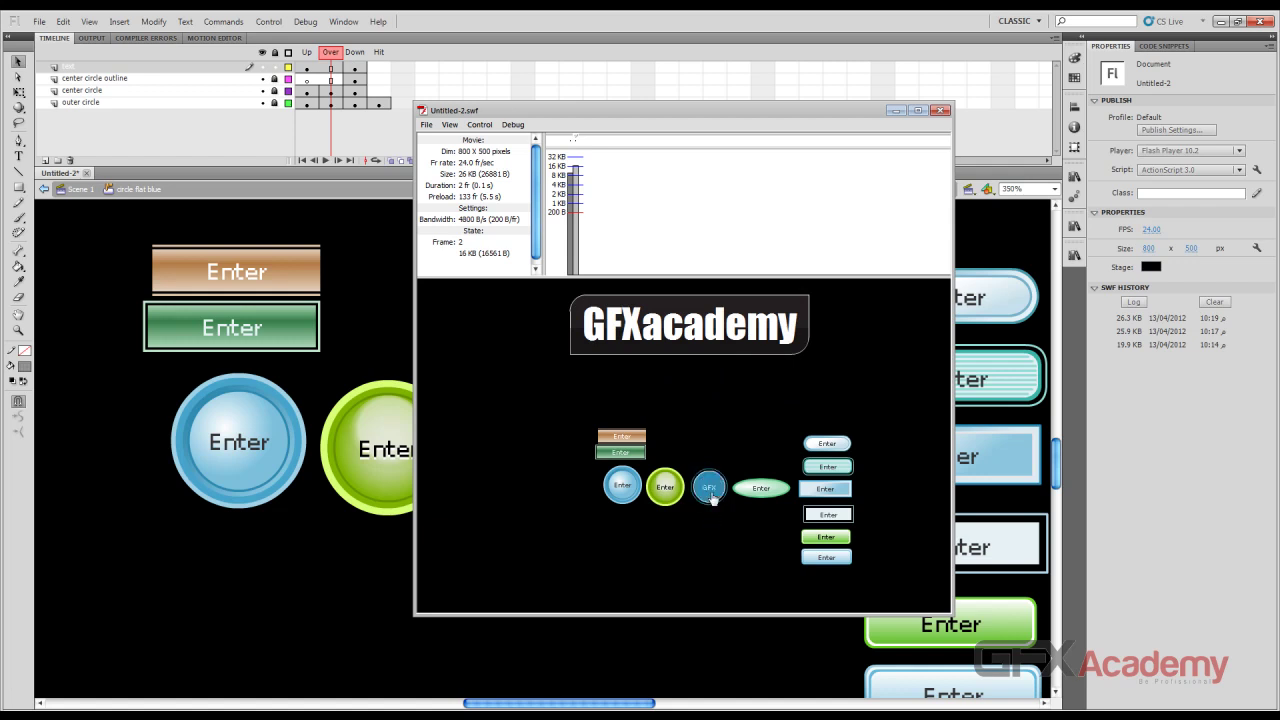
{"action": "left_click", "coordinate": [711, 497]}
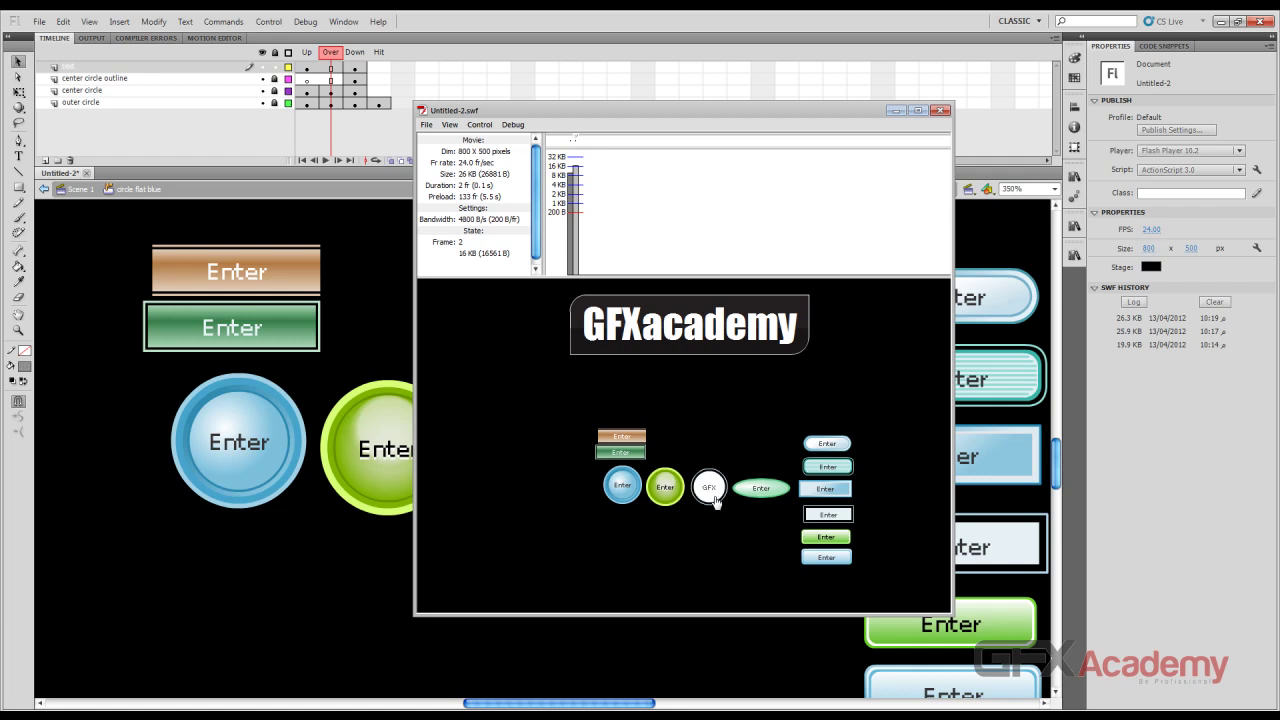
{"action": "left_click", "coordinate": [941, 112]}
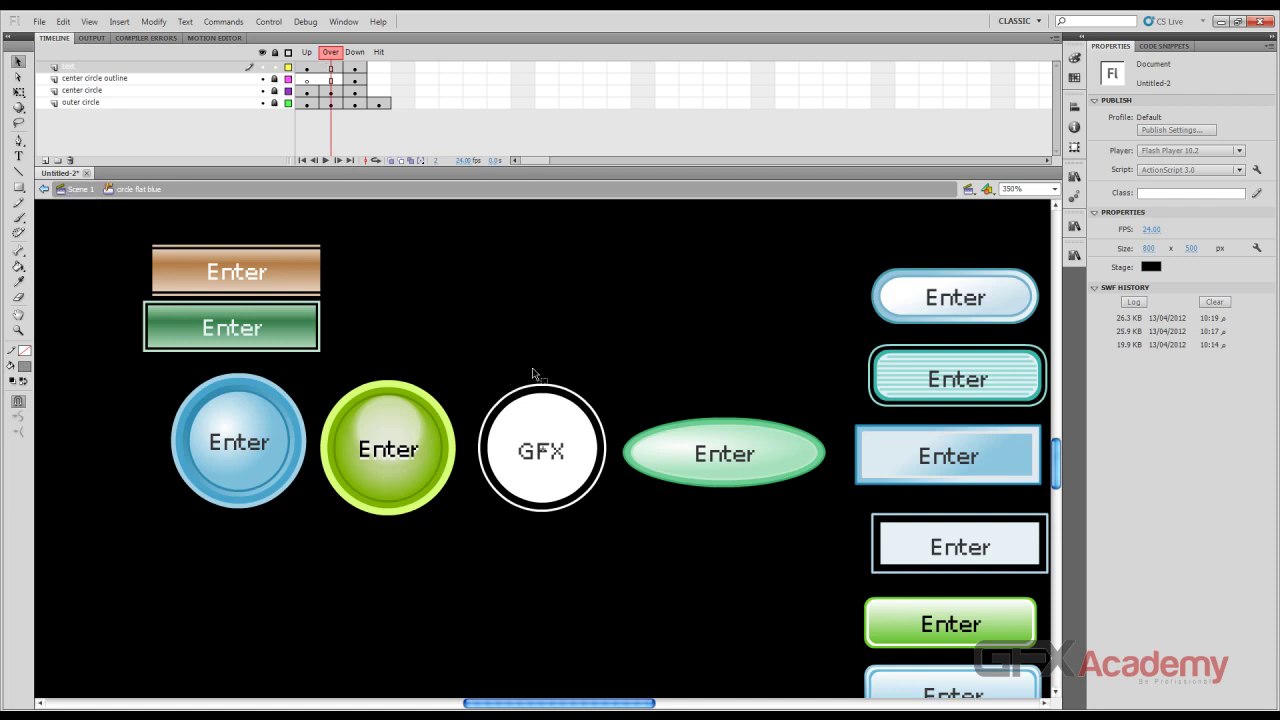
Return to Scene 1 and open the GFXacademy button for editing in place
{"action": "left_click", "coordinate": [79, 192]}
{"action": "left_click", "coordinate": [620, 332]}
{"action": "scroll", "coordinate": [636, 352], "scroll_direction": "up", "scroll_amount": 5}
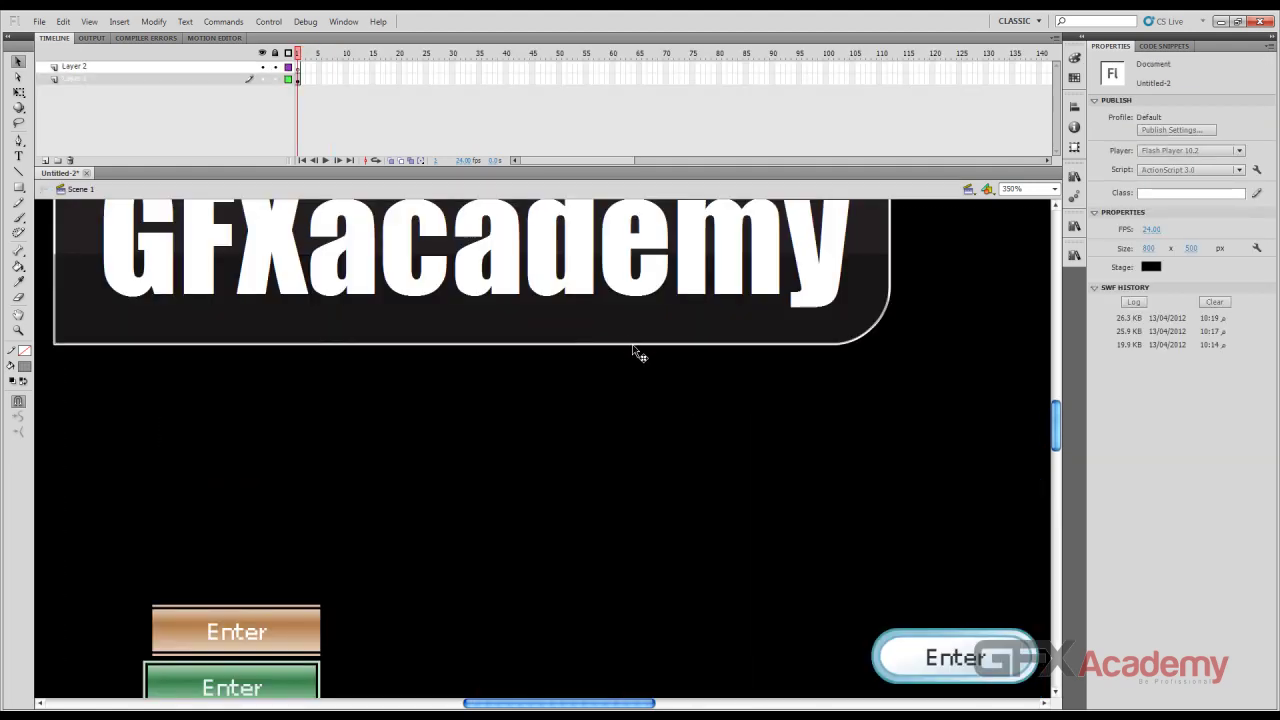
{"action": "scroll", "coordinate": [636, 352], "scroll_direction": "up", "scroll_amount": 3}
{"action": "double_click", "coordinate": [537, 395]}
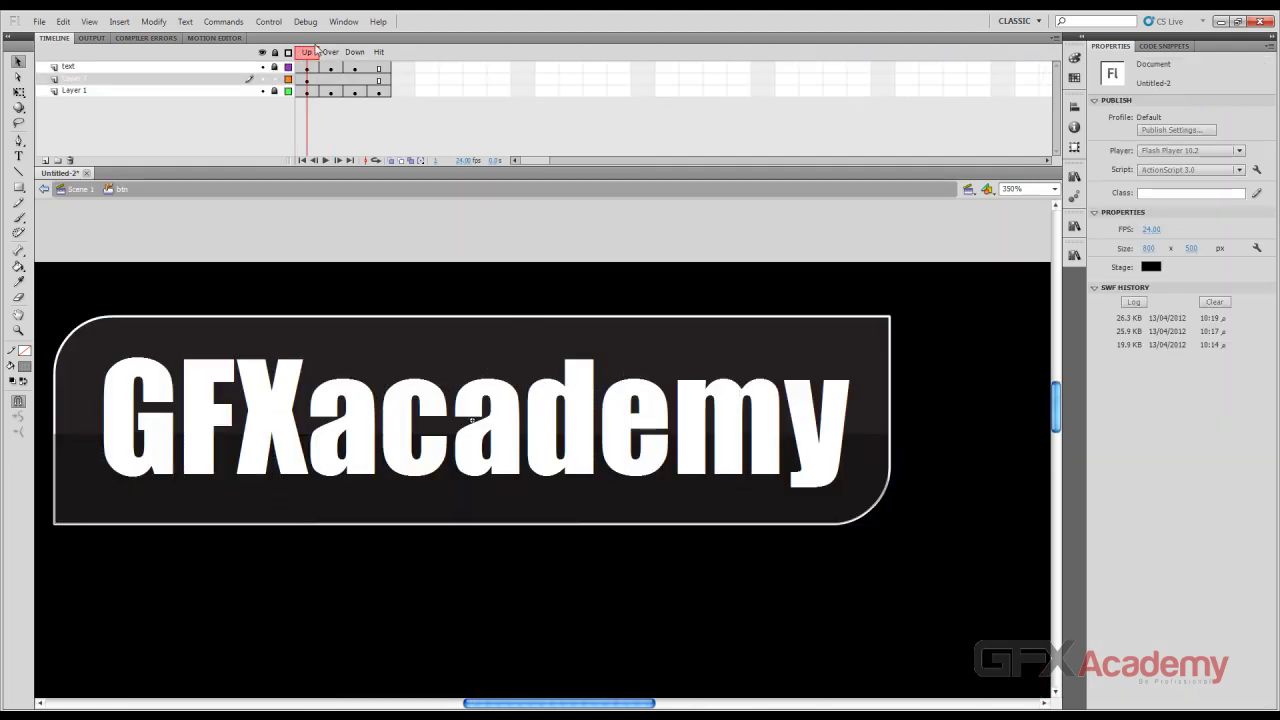
Add a layer above Layer 3 inside the GFXacademy button and name it animation
{"action": "left_click", "coordinate": [318, 56]}
{"action": "left_click", "coordinate": [45, 160]}
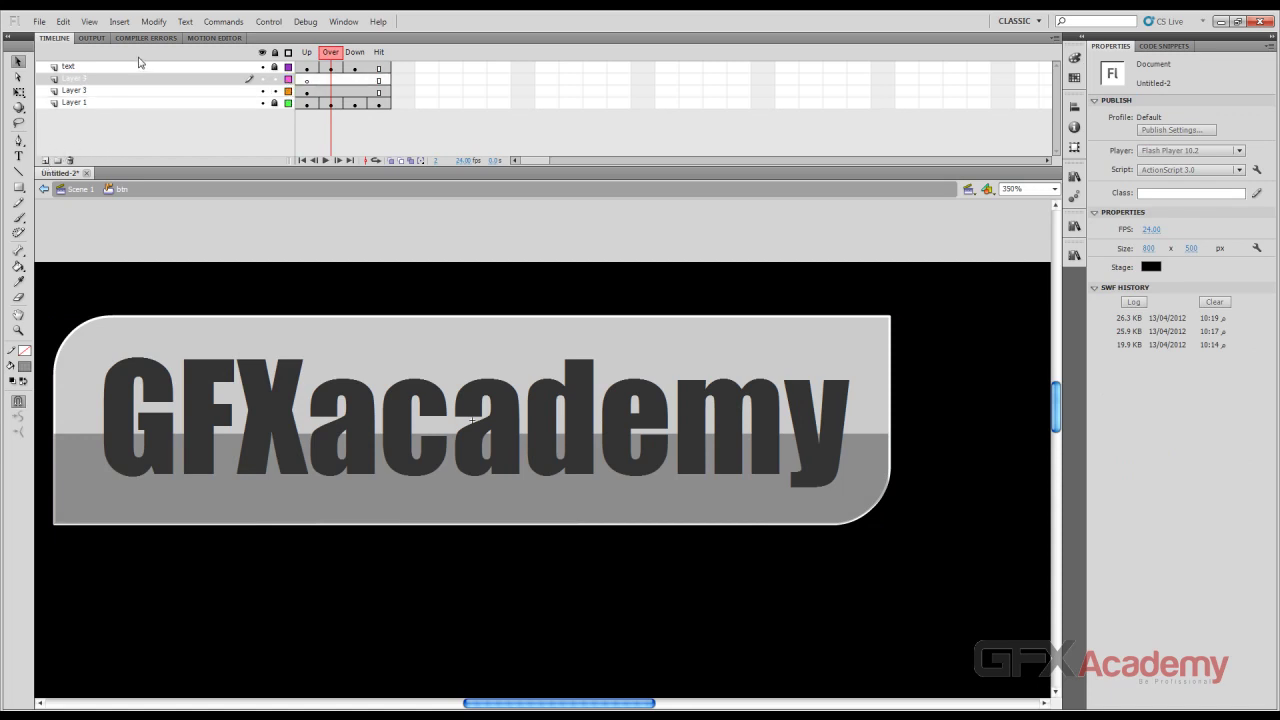
{"action": "double_click", "coordinate": [122, 79]}
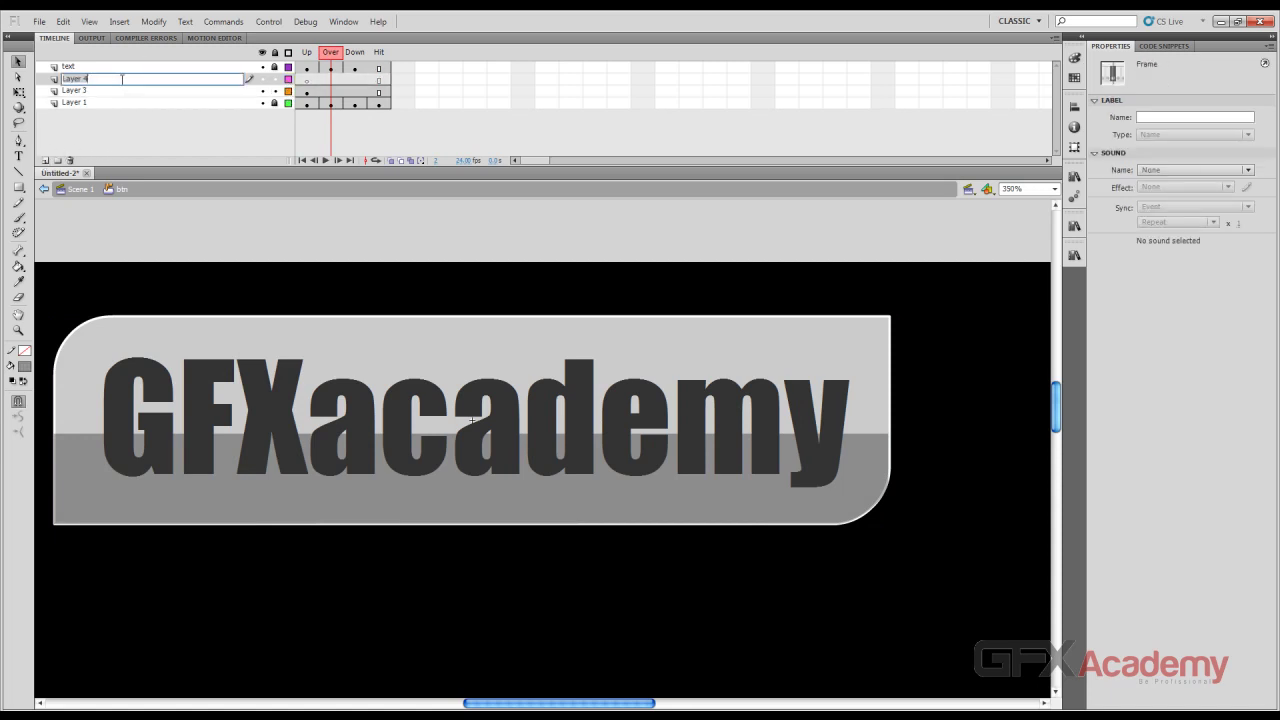
{"action": "type", "text": "animation"}
{"action": "key", "text": "Return"}
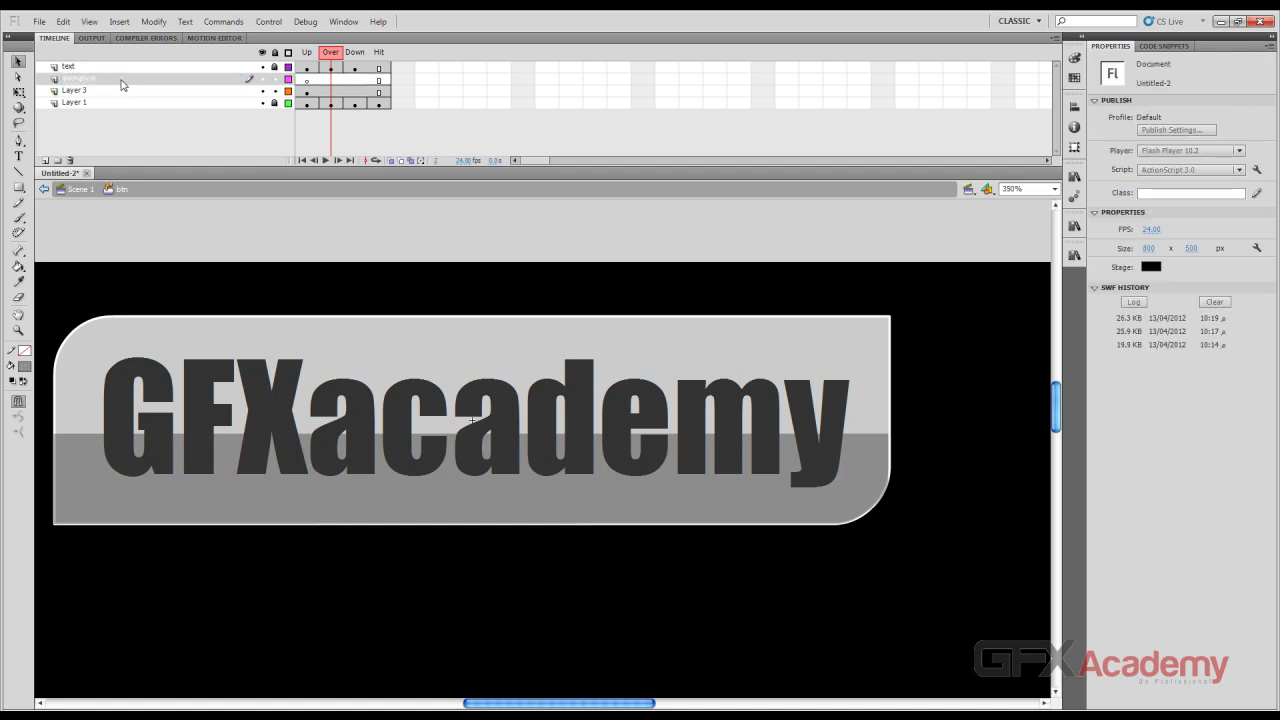
Lock Layer 3 and insert a blank keyframe in the Over frame of the animation layer
{"action": "left_click", "coordinate": [308, 90]}
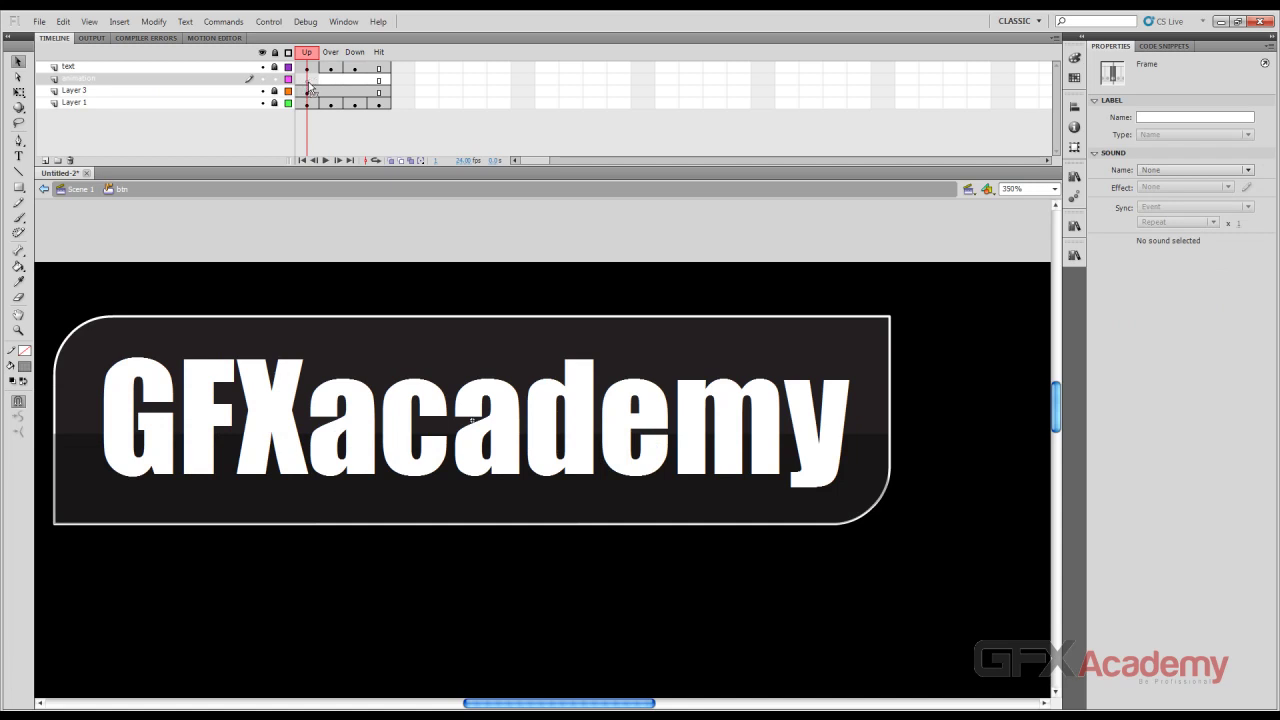
{"action": "left_click", "coordinate": [330, 84]}
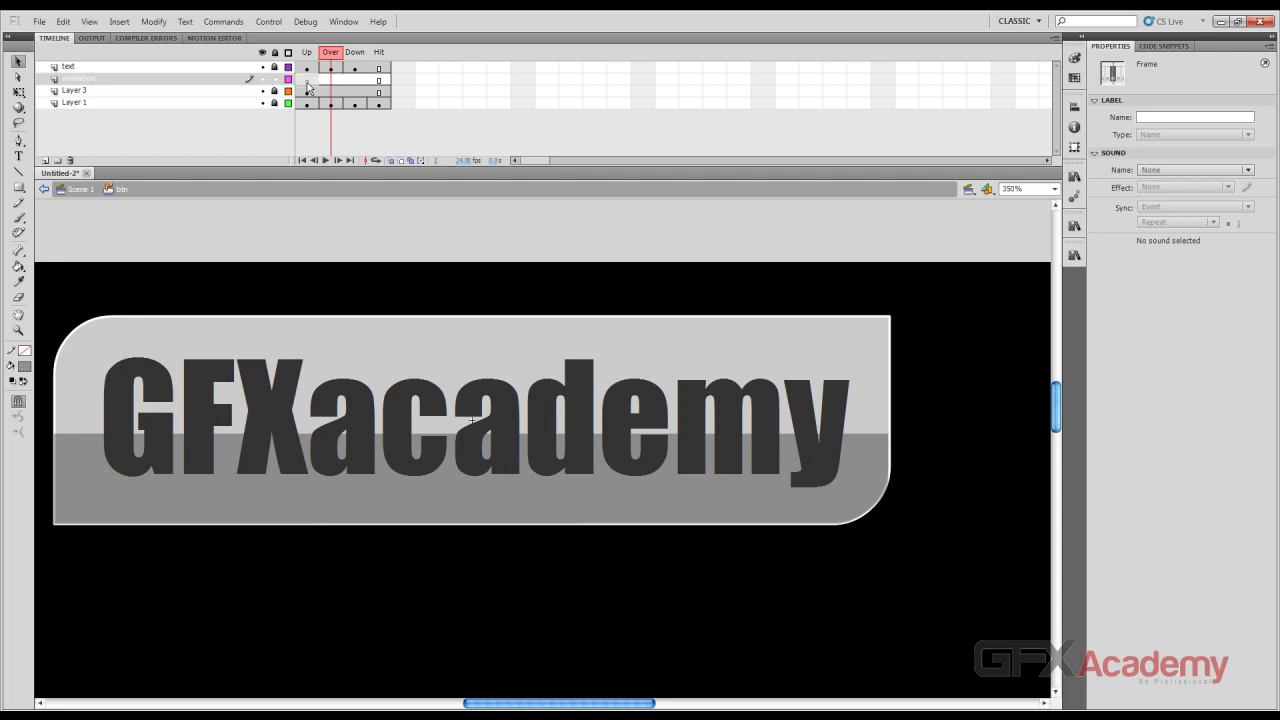
{"action": "mouse_move", "coordinate": [331, 87]}
{"action": "left_mouse_down"}
{"action": "mouse_move", "coordinate": [307, 87]}
{"action": "mouse_move", "coordinate": [327, 87]}
{"action": "left_mouse_up"}
{"action": "left_click", "coordinate": [1074, 227]}
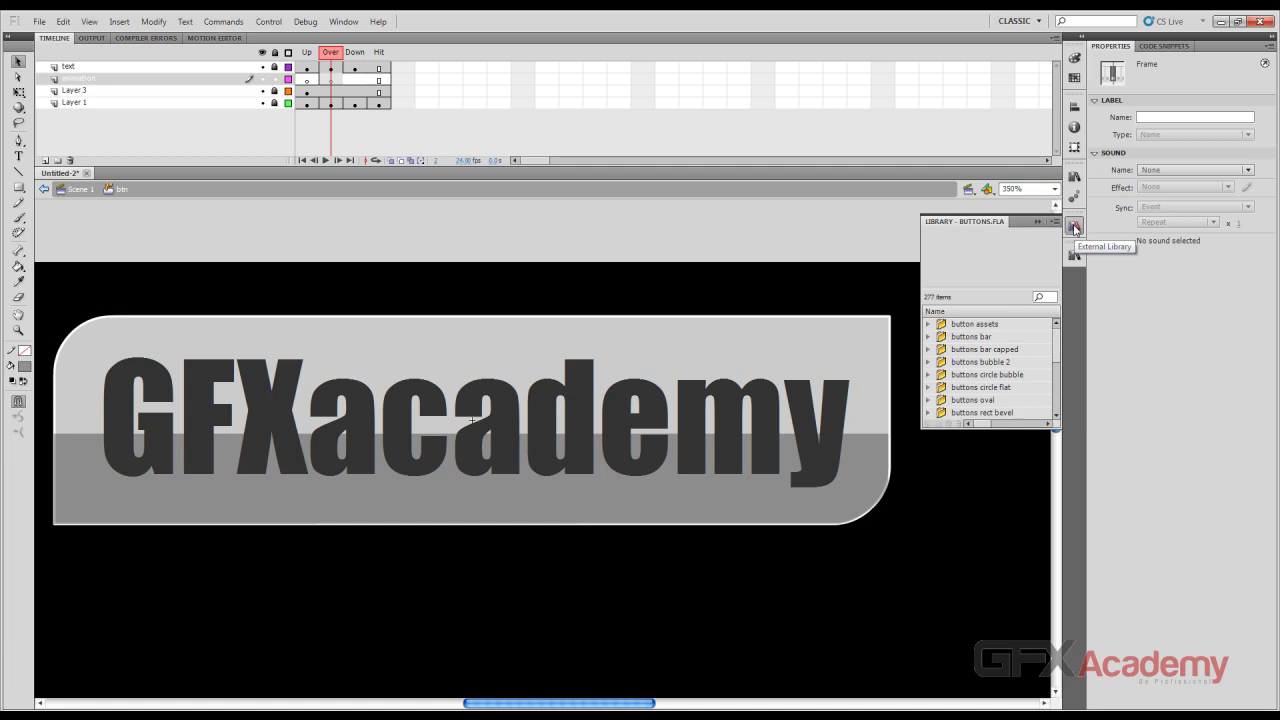
{"action": "left_click", "coordinate": [1074, 254]}
{"action": "left_click", "coordinate": [1074, 252]}
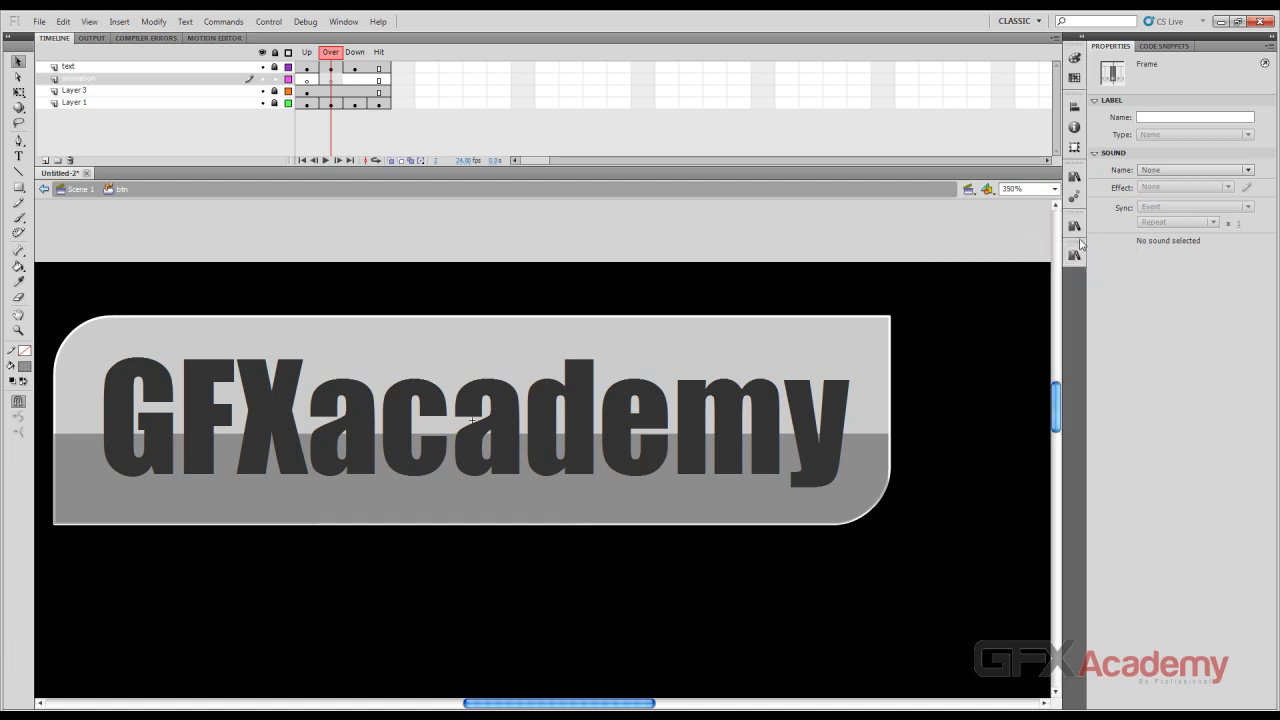
{"action": "left_click", "coordinate": [1074, 178]}
{"action": "left_click", "coordinate": [1075, 180]}
{"action": "left_click", "coordinate": [1075, 107]}
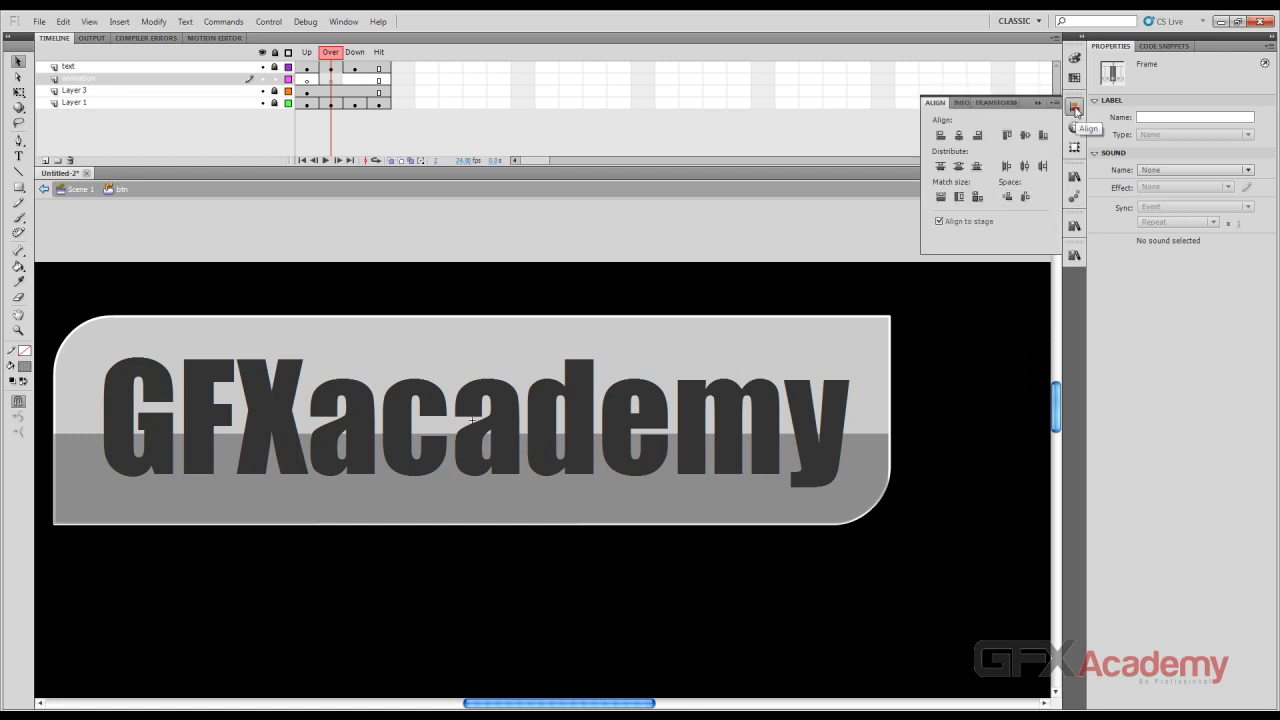
Collapse the alignment options and open the common library of ready-made sounds
{"action": "left_click", "coordinate": [1075, 108]}
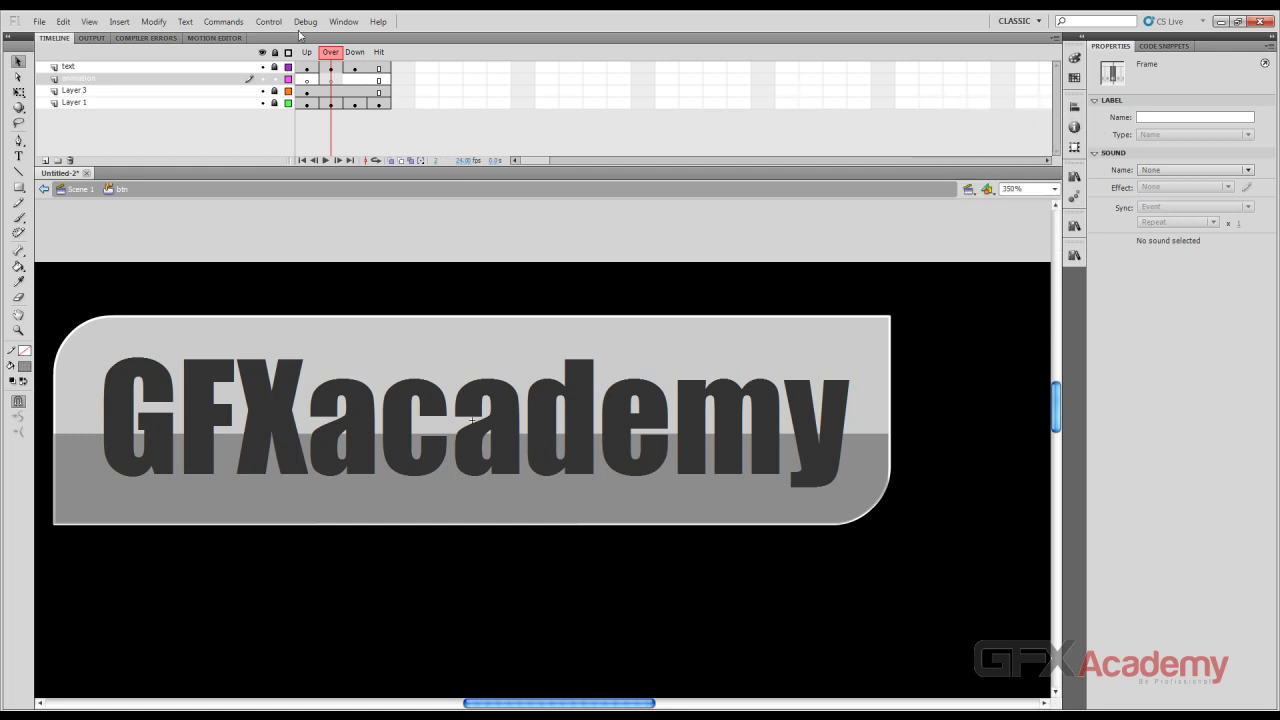
{"action": "left_click", "coordinate": [342, 22]}
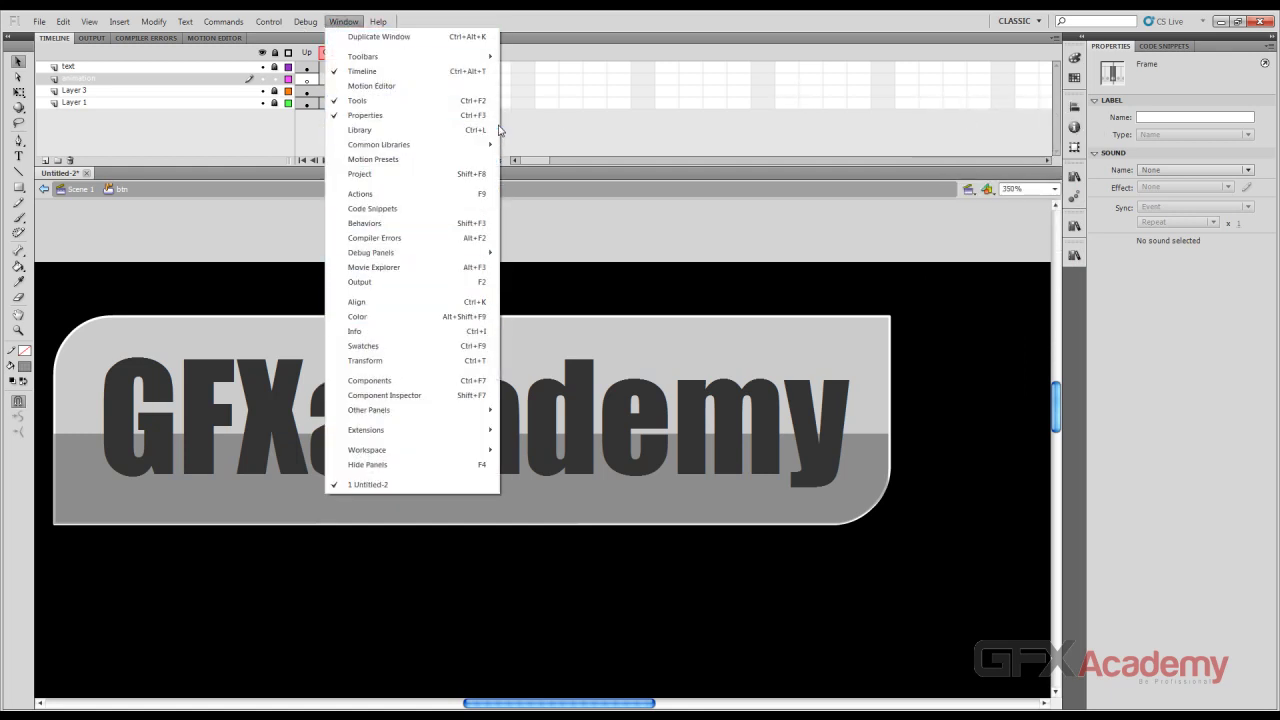
{"action": "mouse_move", "coordinate": [458, 145]}
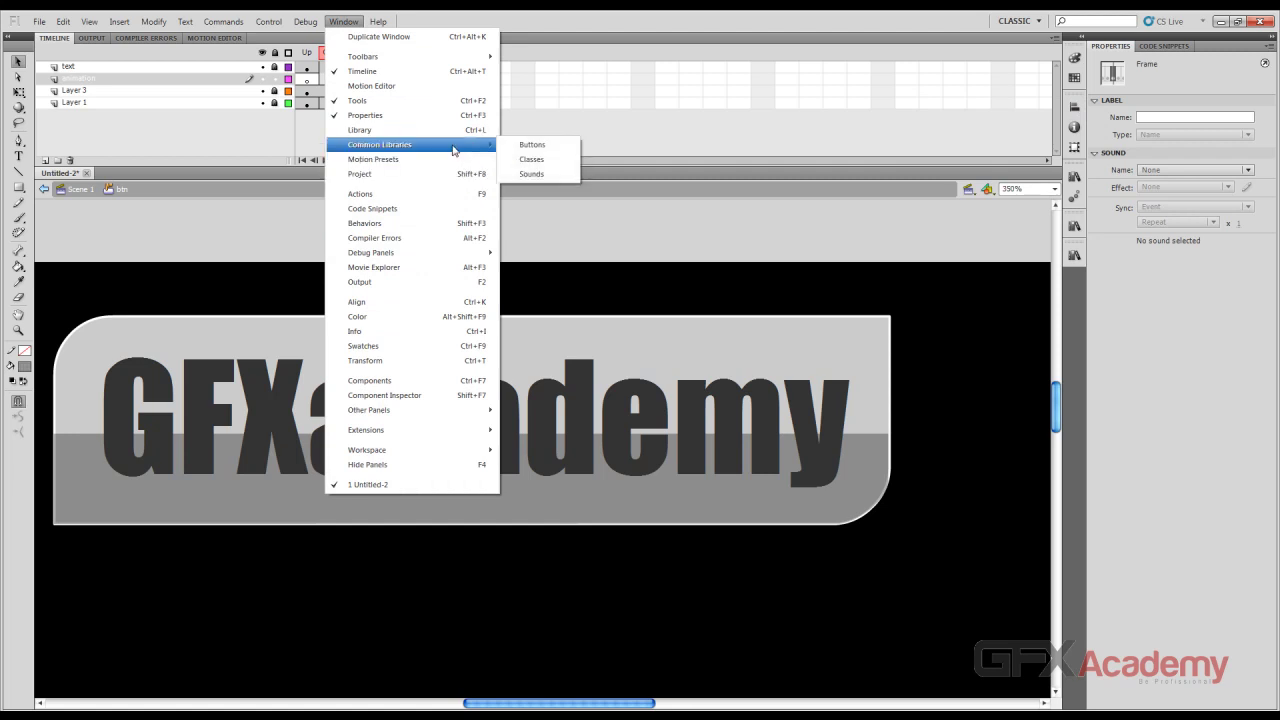
{"action": "left_click", "coordinate": [552, 176]}
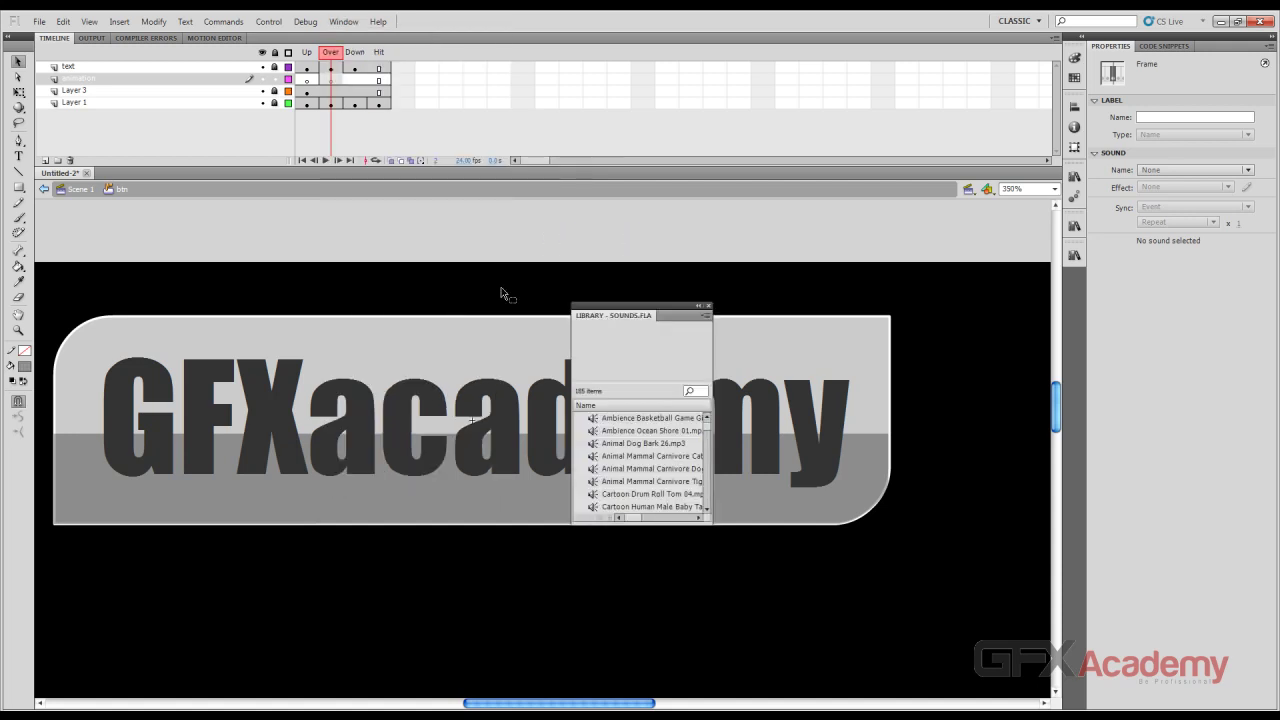
Preview the basketball game ambience sound and Animal Dog Bark 26.mp3 from the sounds library
{"action": "left_click", "coordinate": [642, 418]}
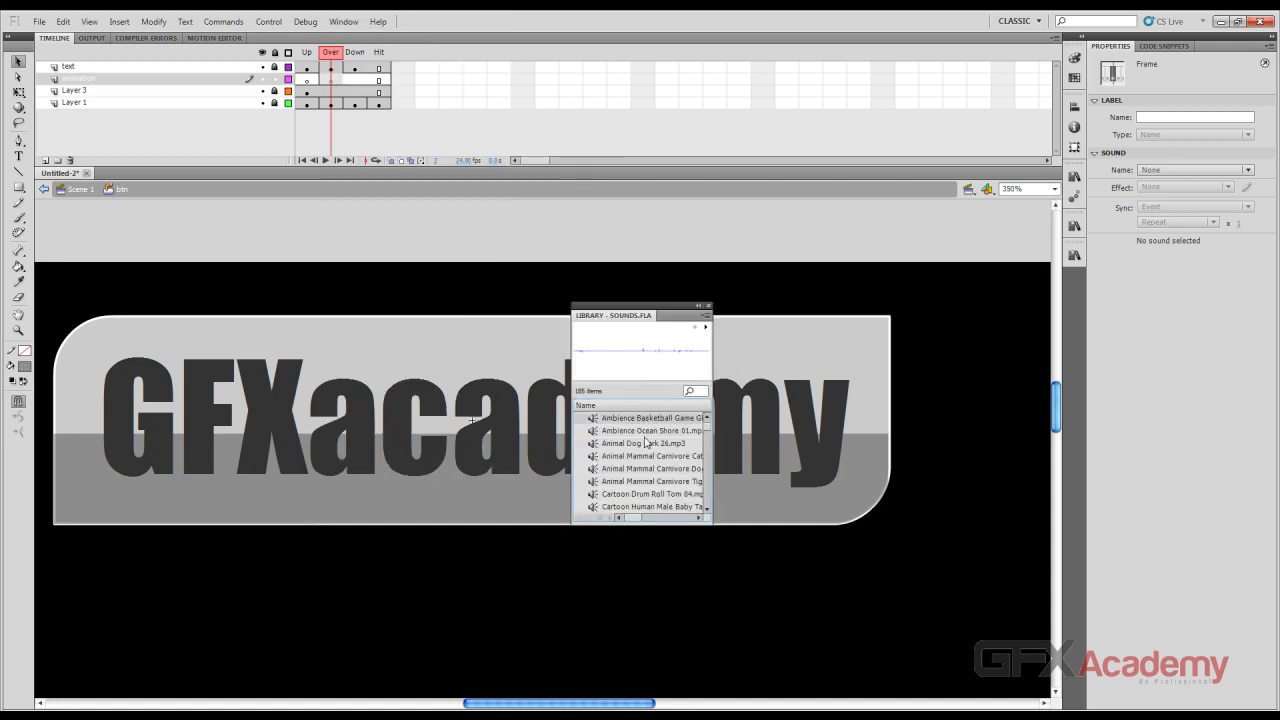
{"action": "left_click", "coordinate": [705, 327]}
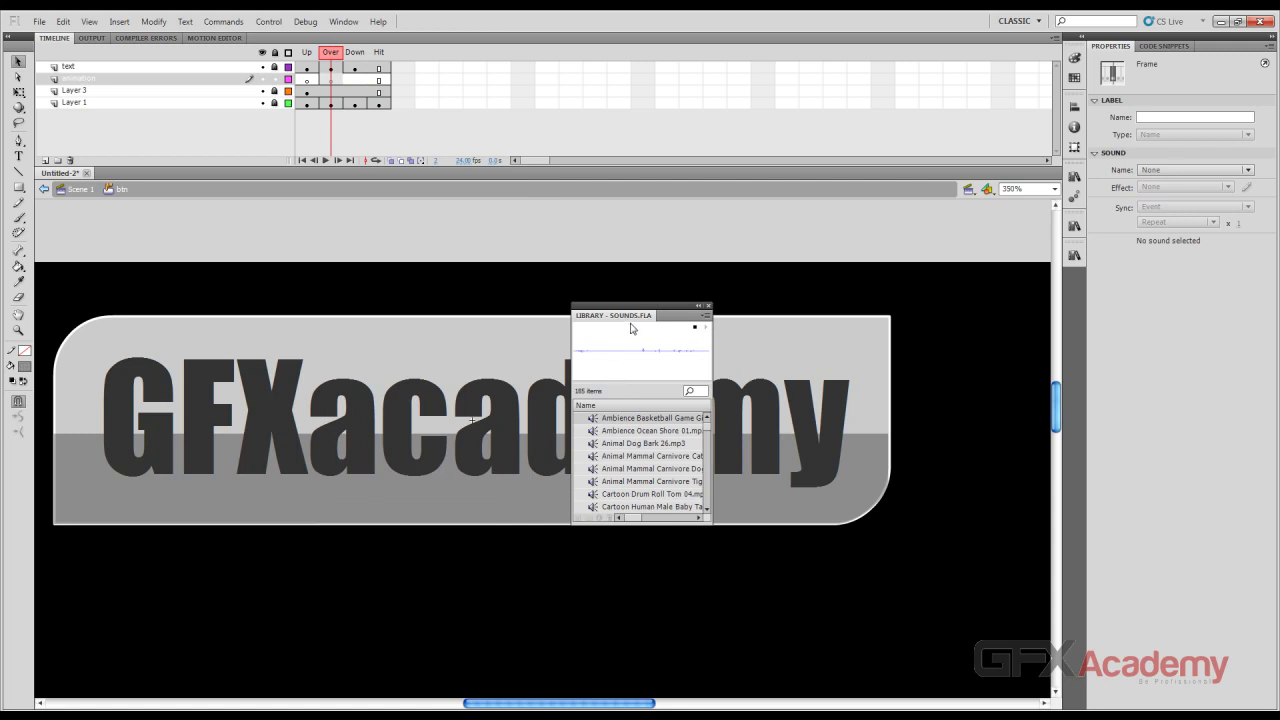
{"action": "left_click", "coordinate": [627, 445]}
{"action": "left_click", "coordinate": [705, 327]}
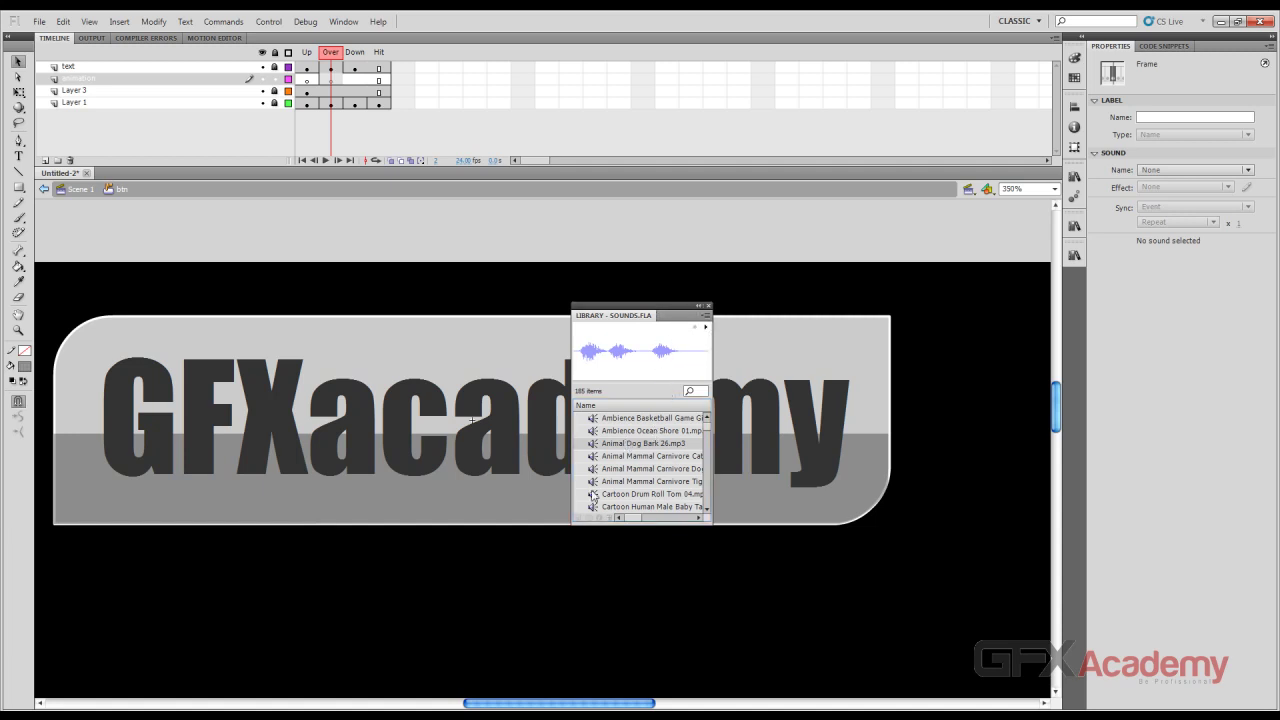
Add Animal Dog Bark 26.mp3 to the animation layer's Over frame, test the movie, and close the preview
{"action": "left_click_drag", "start_coordinate": [594, 445], "coordinate": [472, 370]}
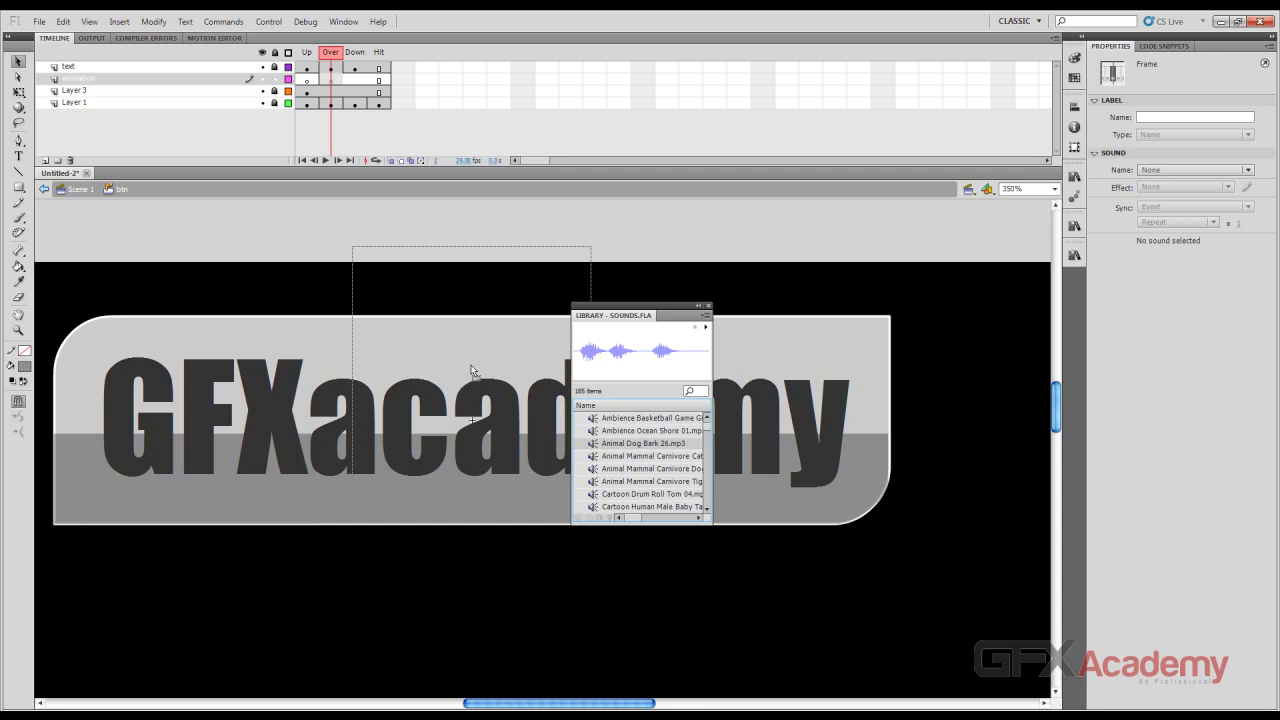
{"action": "mouse_move", "coordinate": [472, 370]}
{"action": "left_mouse_down"}
{"action": "mouse_move", "coordinate": [455, 403]}
{"action": "mouse_move", "coordinate": [466, 404]}
{"action": "mouse_move", "coordinate": [467, 368]}
{"action": "left_mouse_up"}
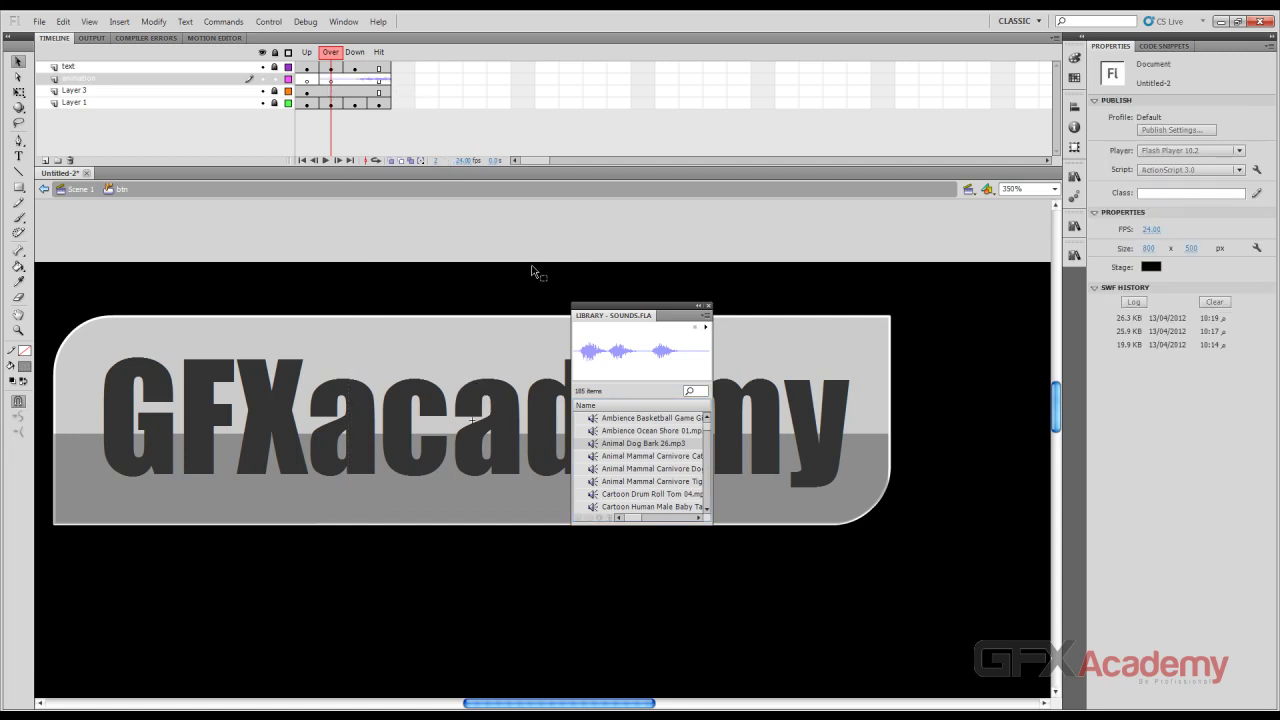
{"action": "key", "text": "ctrl+Return"}
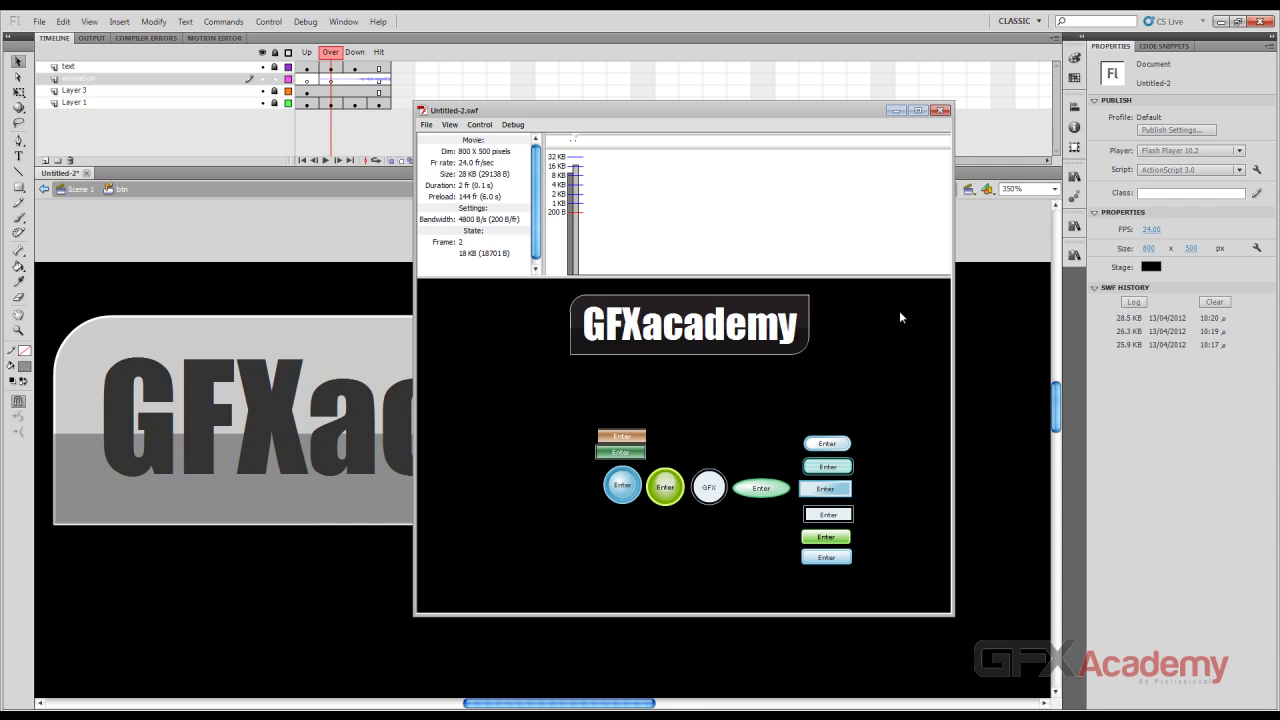
{"action": "left_click", "coordinate": [940, 110]}
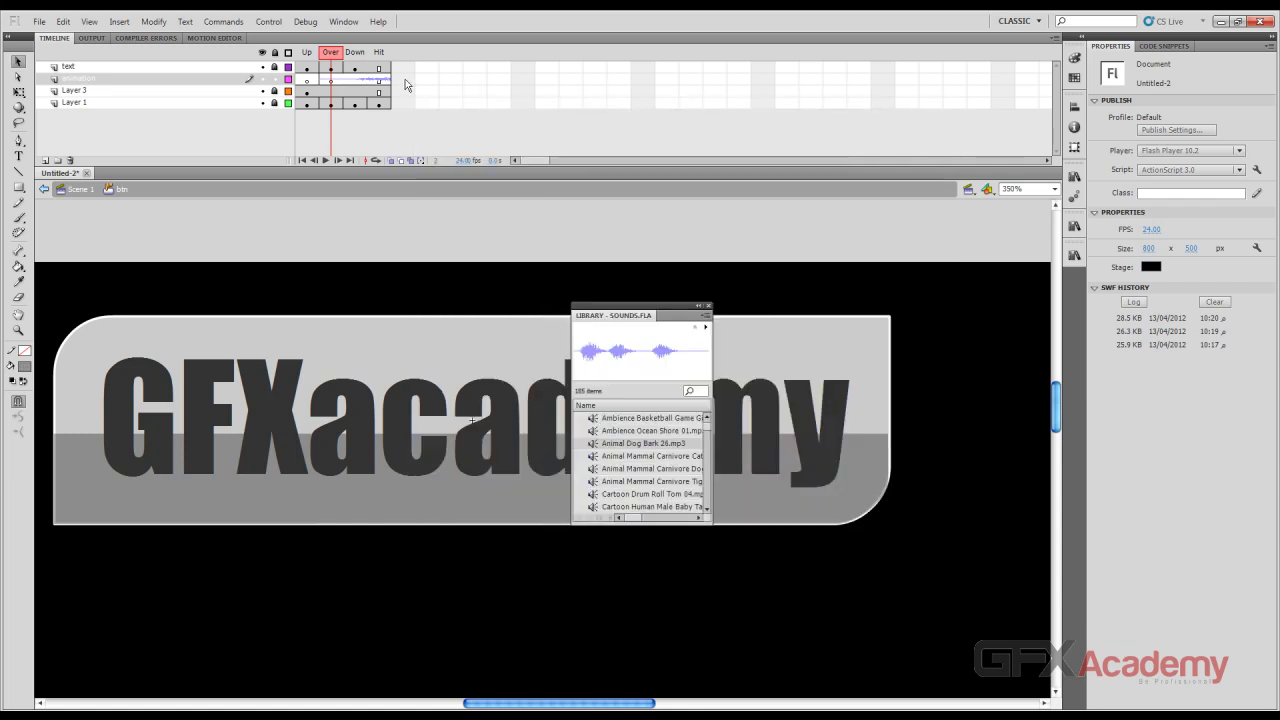
Move the sound keyframe from Over to Down, test the GFXacademy button, and close the preview and sounds library
{"action": "left_click", "coordinate": [332, 80]}
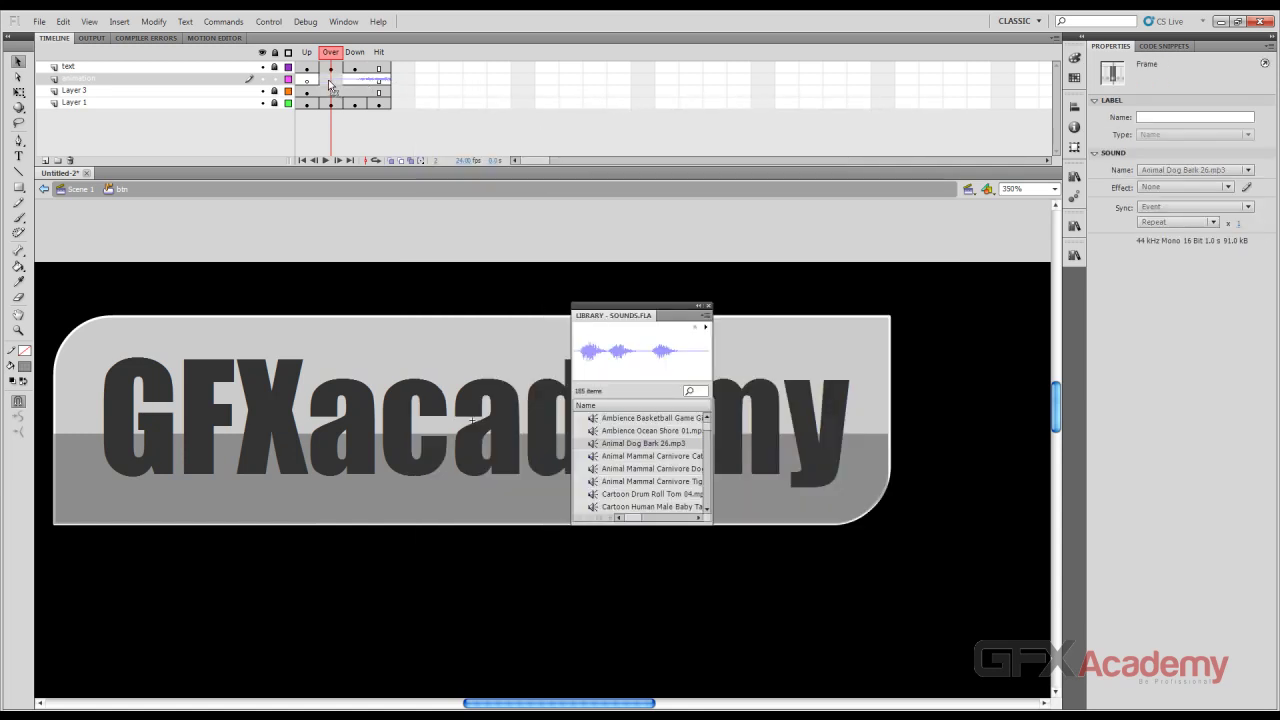
{"action": "left_click", "coordinate": [358, 84]}
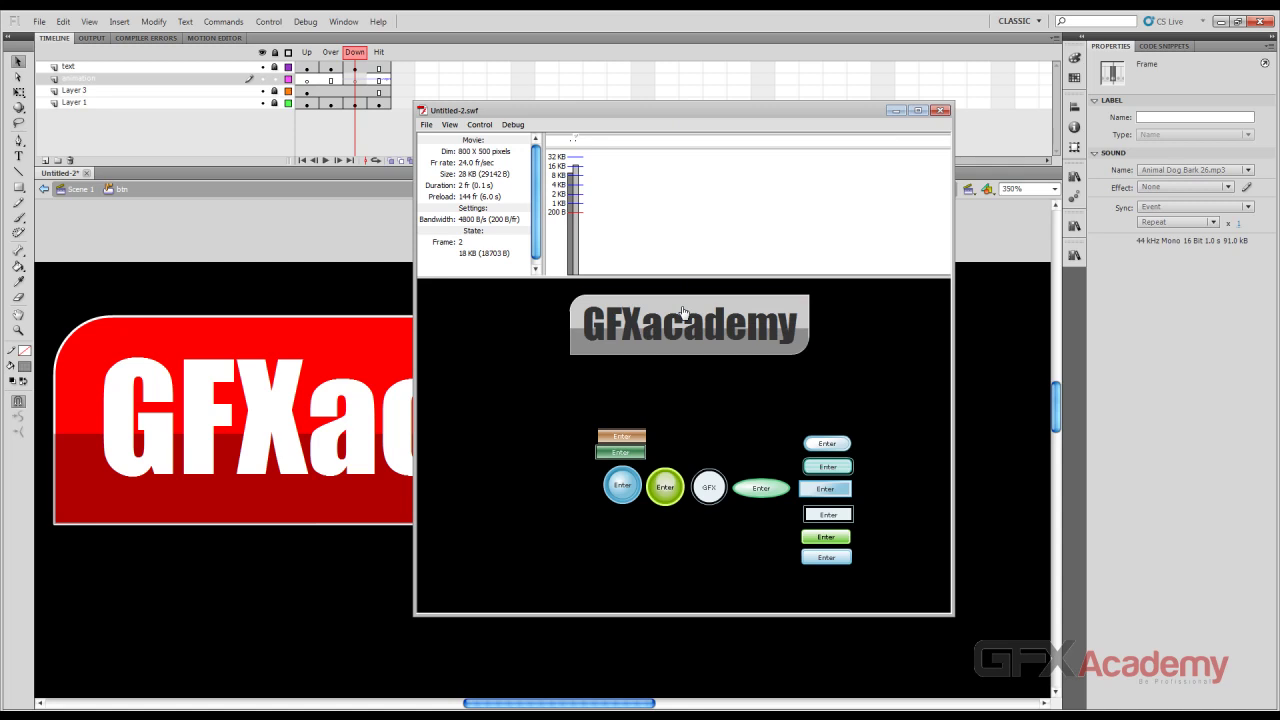
{"action": "left_click", "coordinate": [941, 110]}
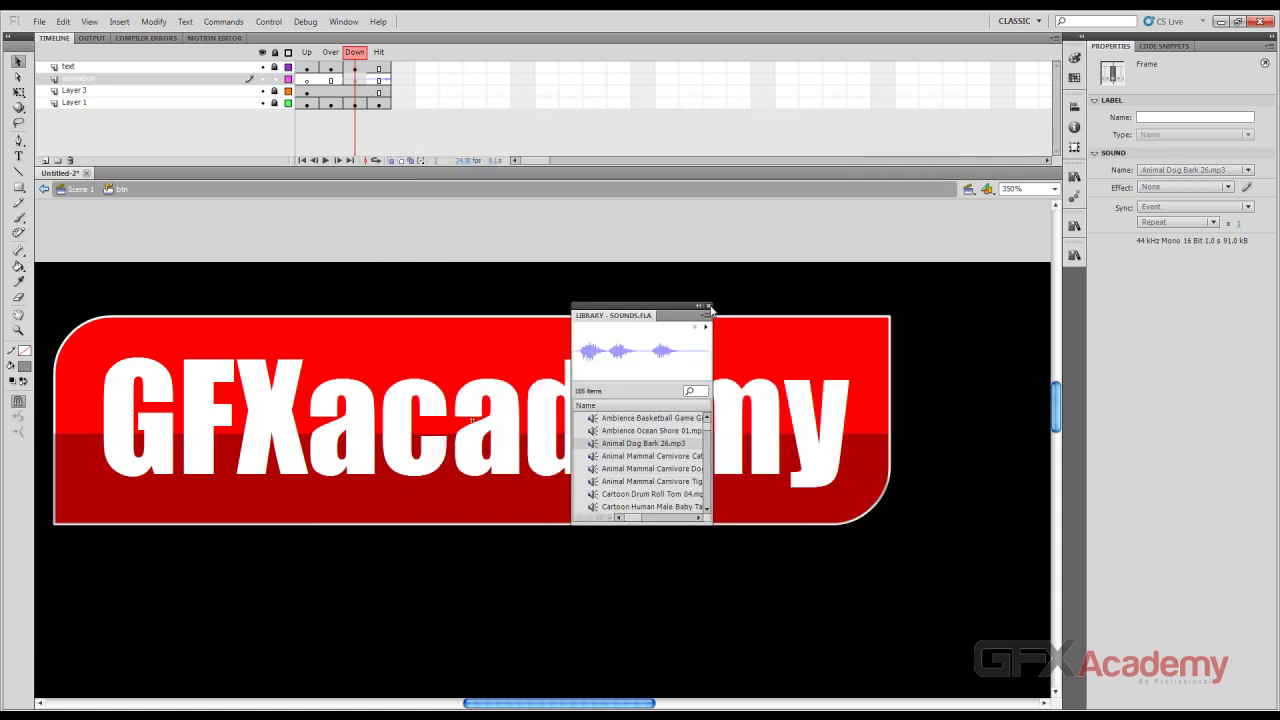
{"action": "left_click", "coordinate": [708, 305]}
Set the shape fill to an opaque bright yellow-green, with no stroke
{"action": "left_click_drag", "start_coordinate": [768, 297], "coordinate": [706, 328]}
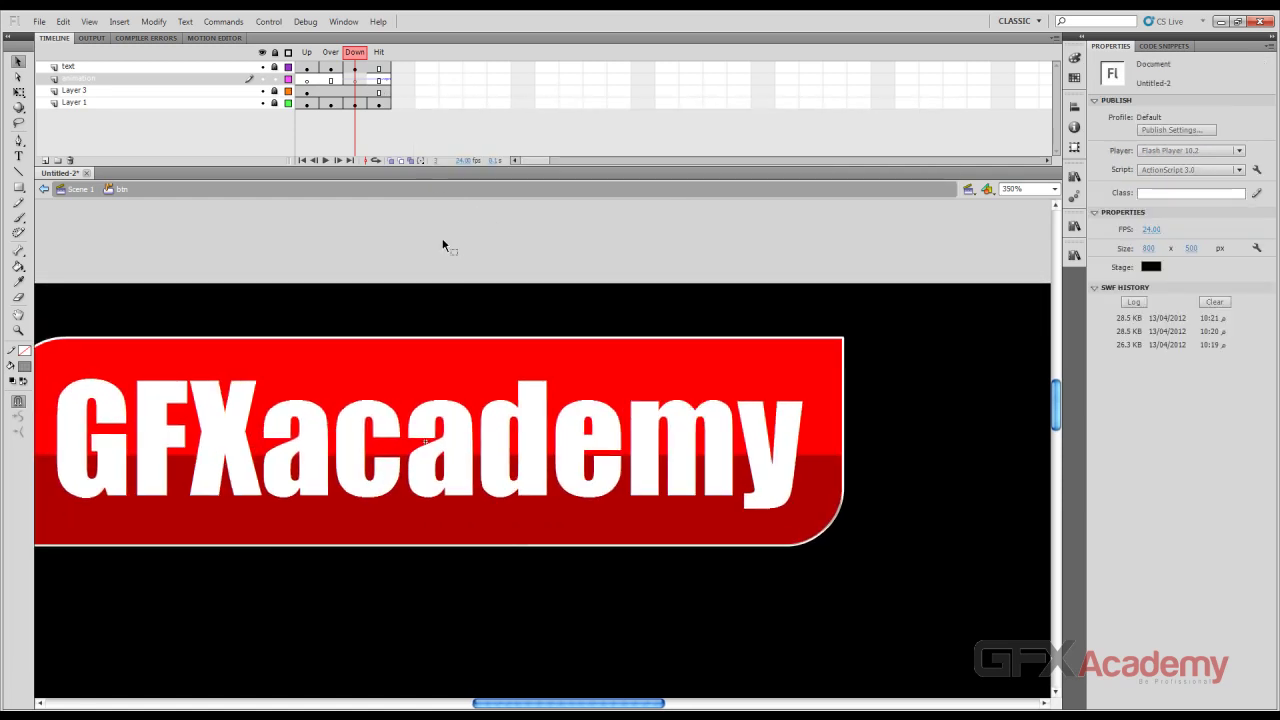
{"action": "left_click", "coordinate": [19, 187]}
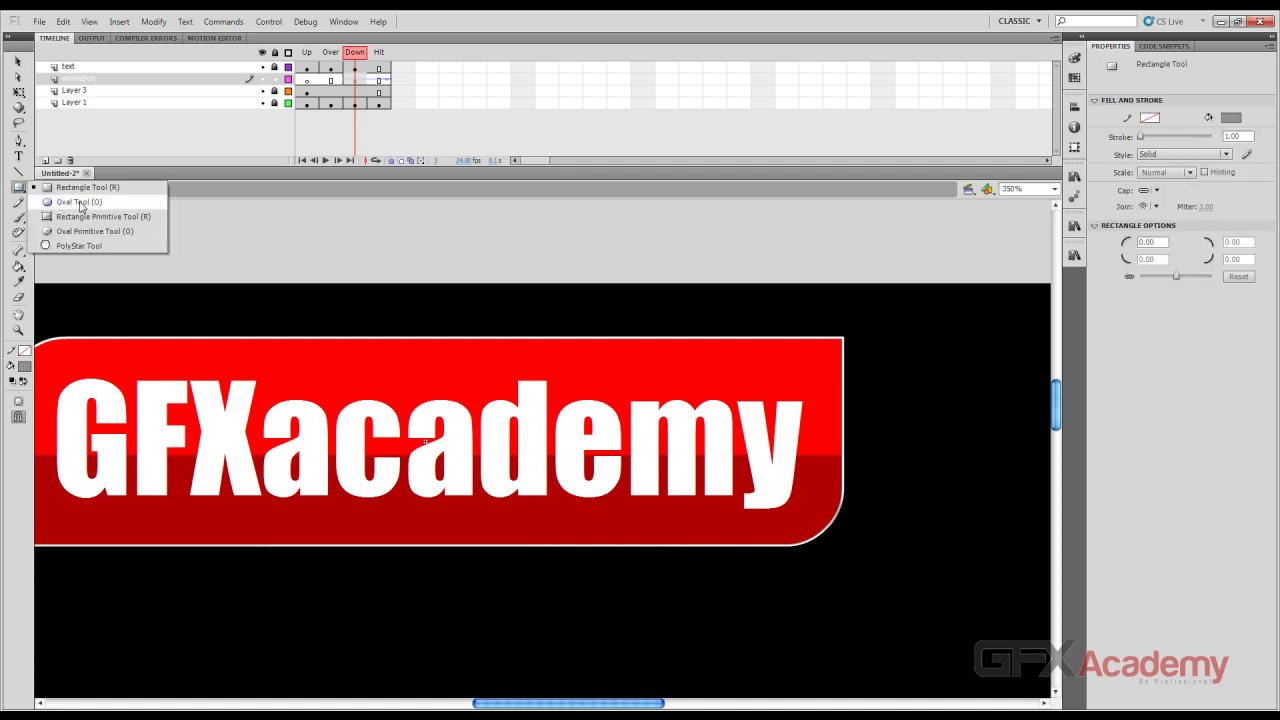
{"action": "left_click", "coordinate": [74, 203]}
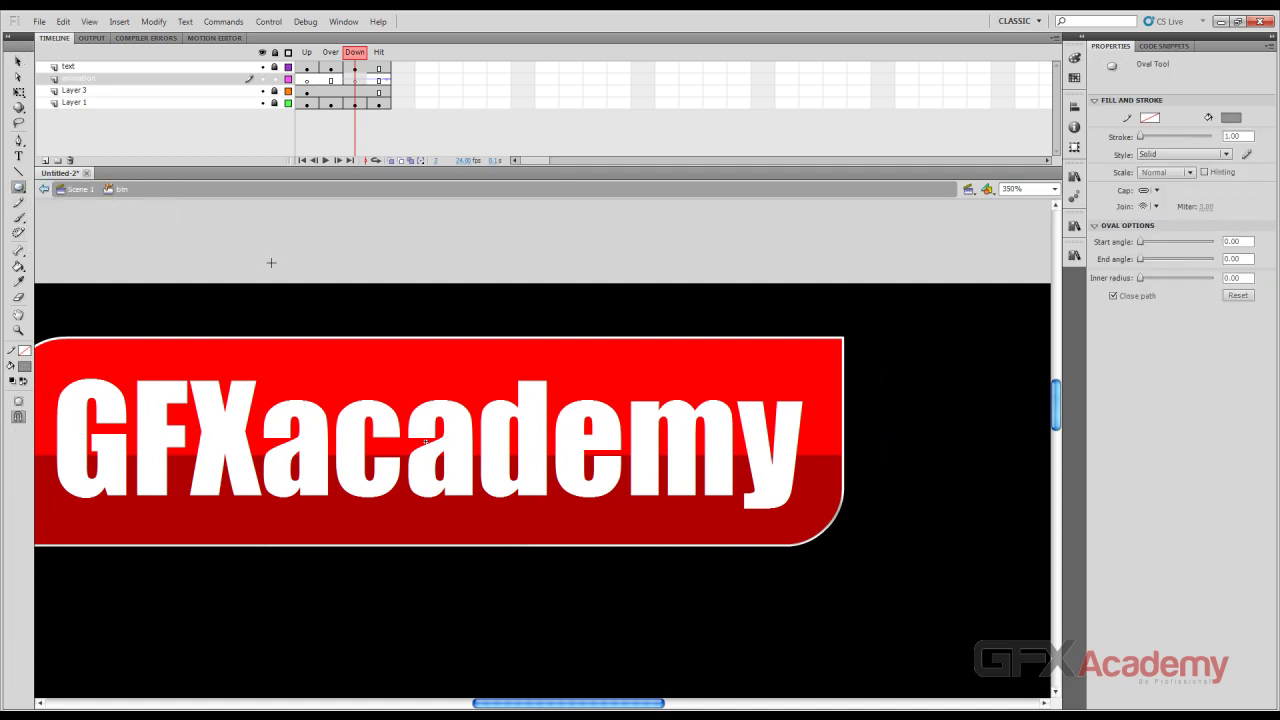
{"action": "left_click", "coordinate": [25, 366]}
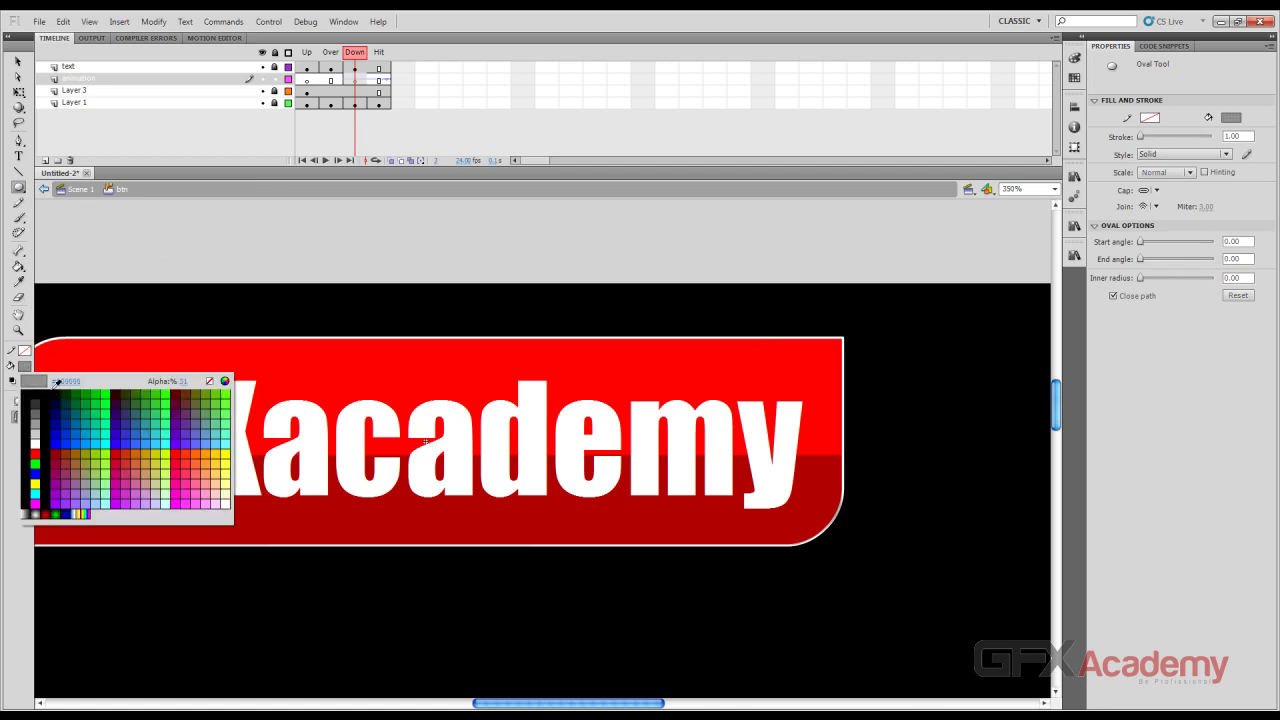
{"action": "left_click", "coordinate": [100, 495]}
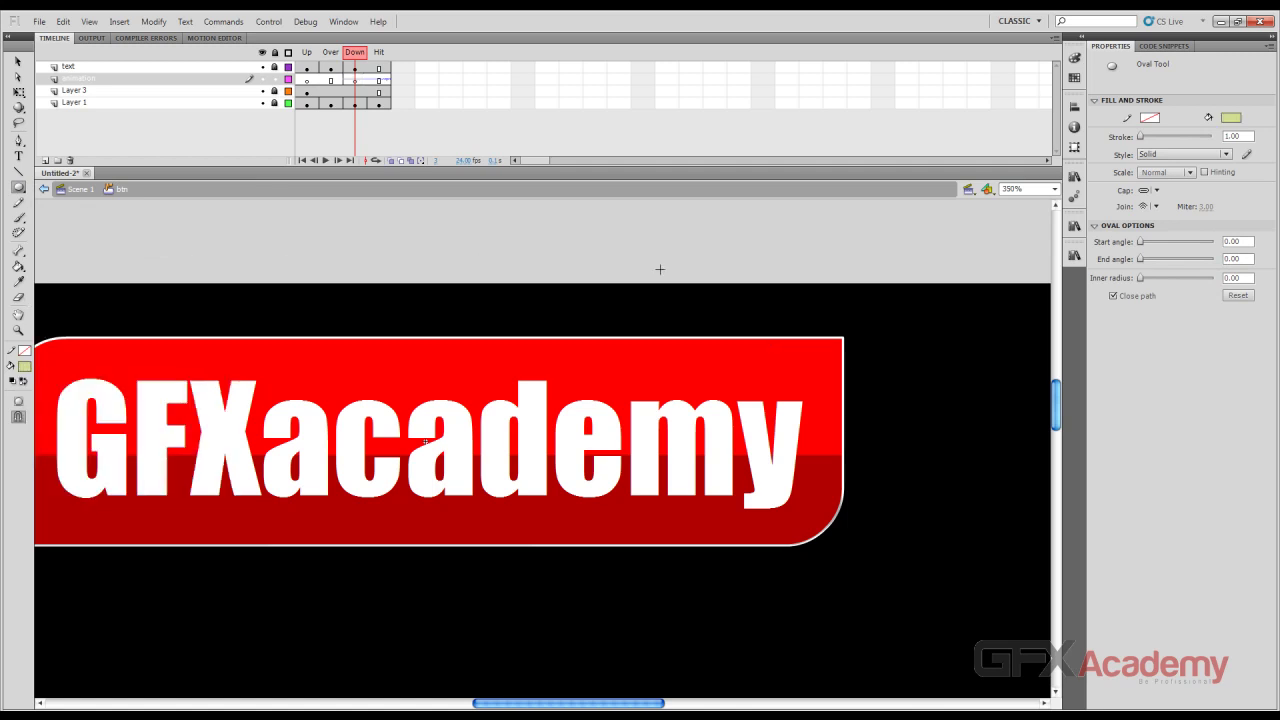
{"action": "left_click", "coordinate": [1231, 117]}
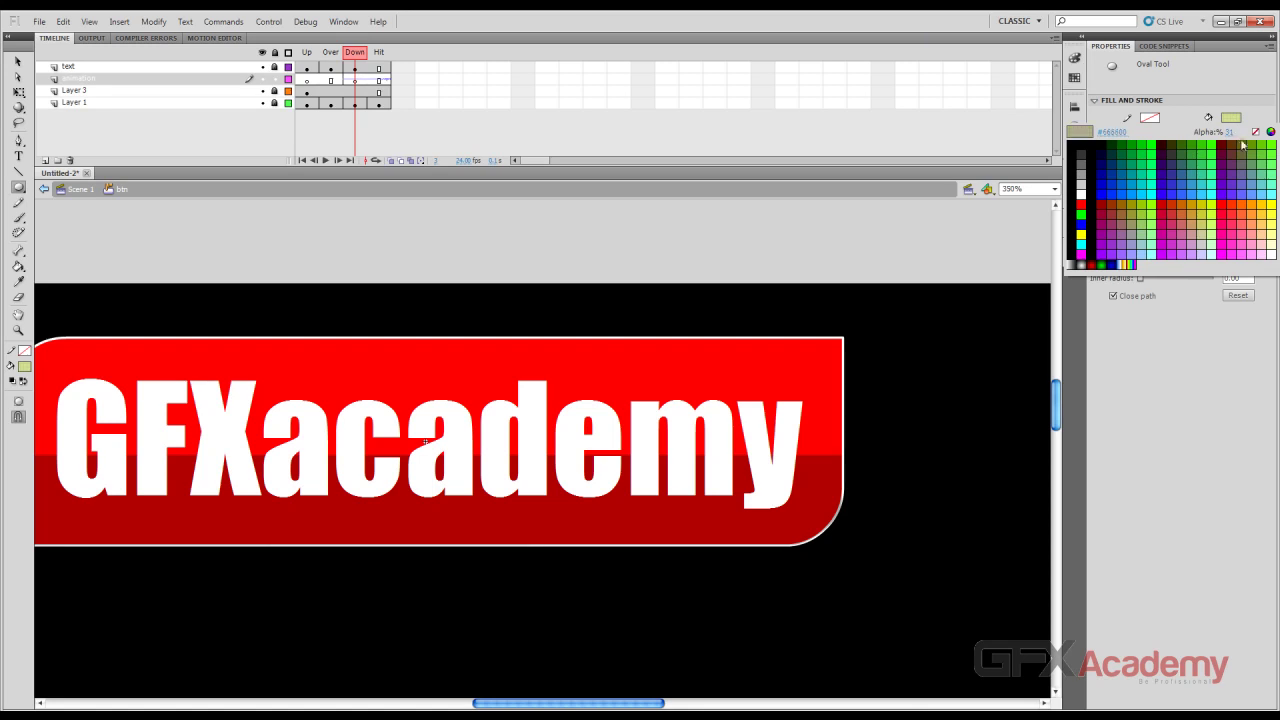
{"action": "left_click", "coordinate": [1266, 142]}
{"action": "left_click", "coordinate": [1231, 117]}
{"action": "key", "text": "Escape"}
Draw a square about 48 px wide beside the button in the Down frame and move it above the button's upper-right corner
{"action": "left_click_drag", "start_coordinate": [20, 188], "coordinate": [74, 192]}
{"action": "left_click_drag", "start_coordinate": [962, 363], "coordinate": [851, 476]}
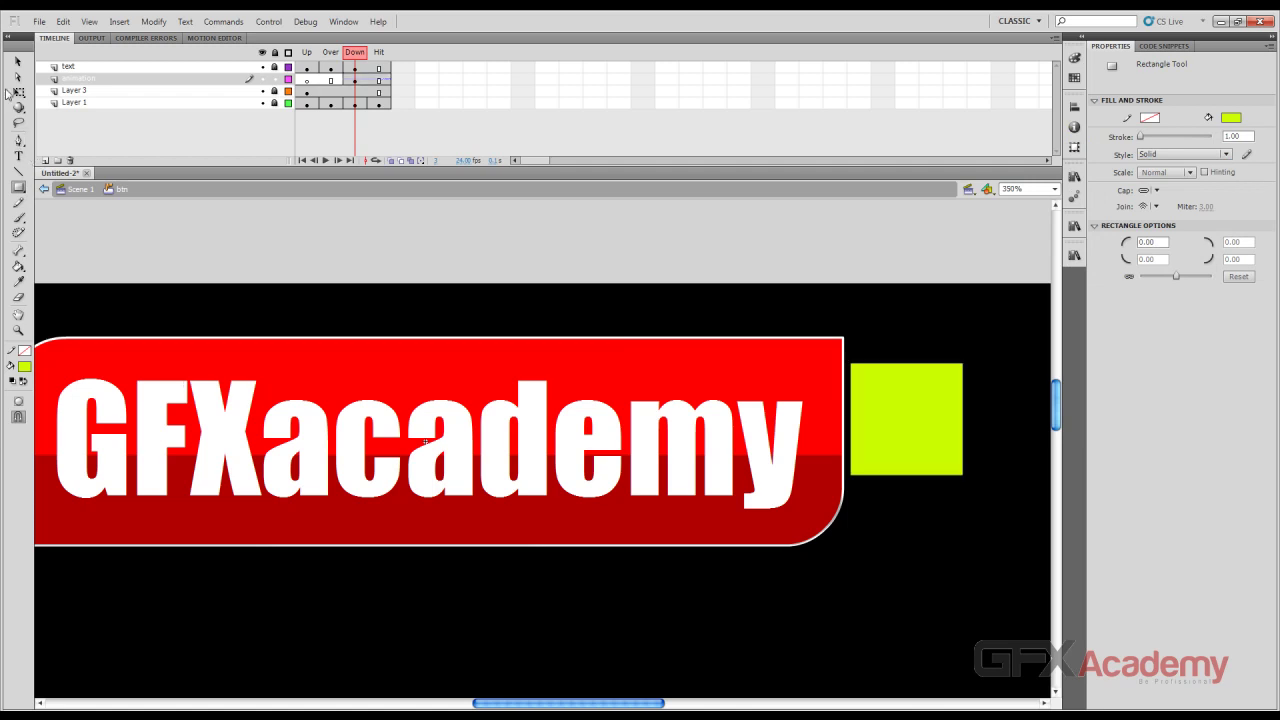
{"action": "left_click", "coordinate": [17, 62]}
{"action": "left_click_drag", "start_coordinate": [892, 422], "coordinate": [939, 297]}
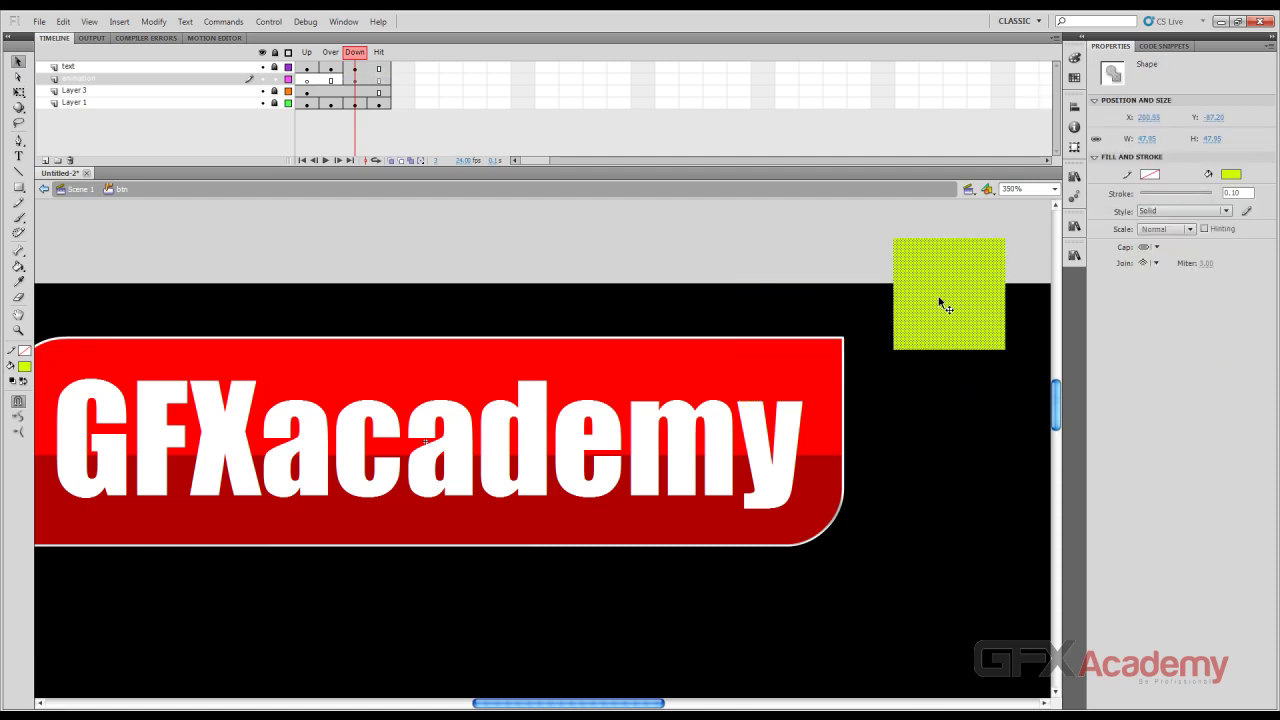
Rename the animation layer as sound
{"action": "double_click", "coordinate": [149, 78]}
{"action": "key", "text": "BackSpace"}
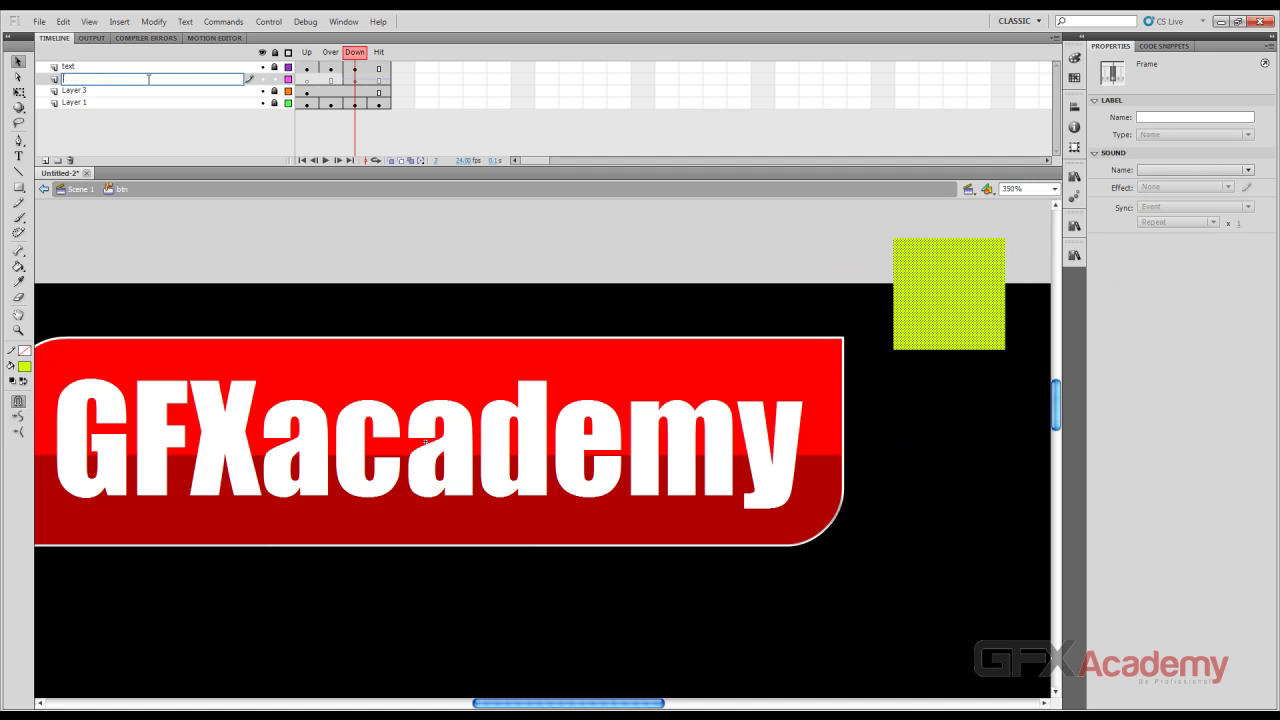
{"action": "type", "text": "sound"}
{"action": "key", "text": "Return"}
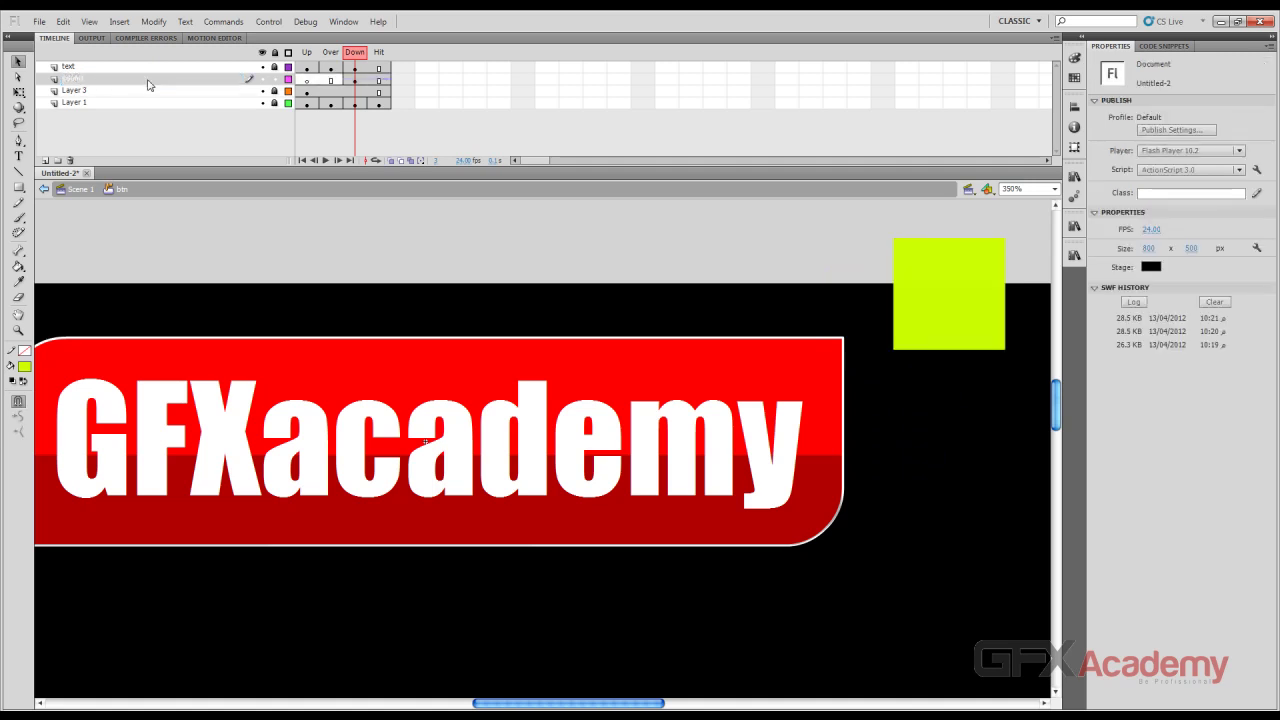
Add a layer named animation above the sound layer and insert a blank keyframe in its Down frame
{"action": "left_click", "coordinate": [45, 160]}
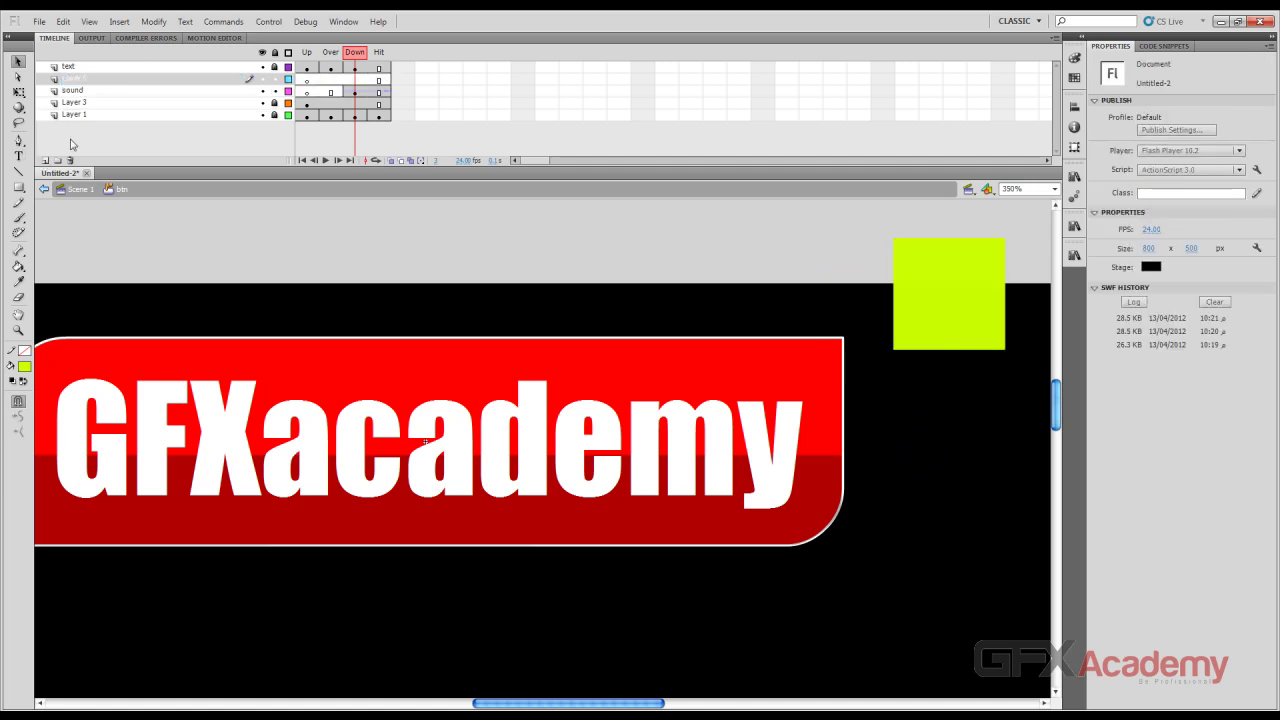
{"action": "double_click", "coordinate": [75, 78]}
{"action": "type", "text": "actions"}
{"action": "key", "text": "Return"}
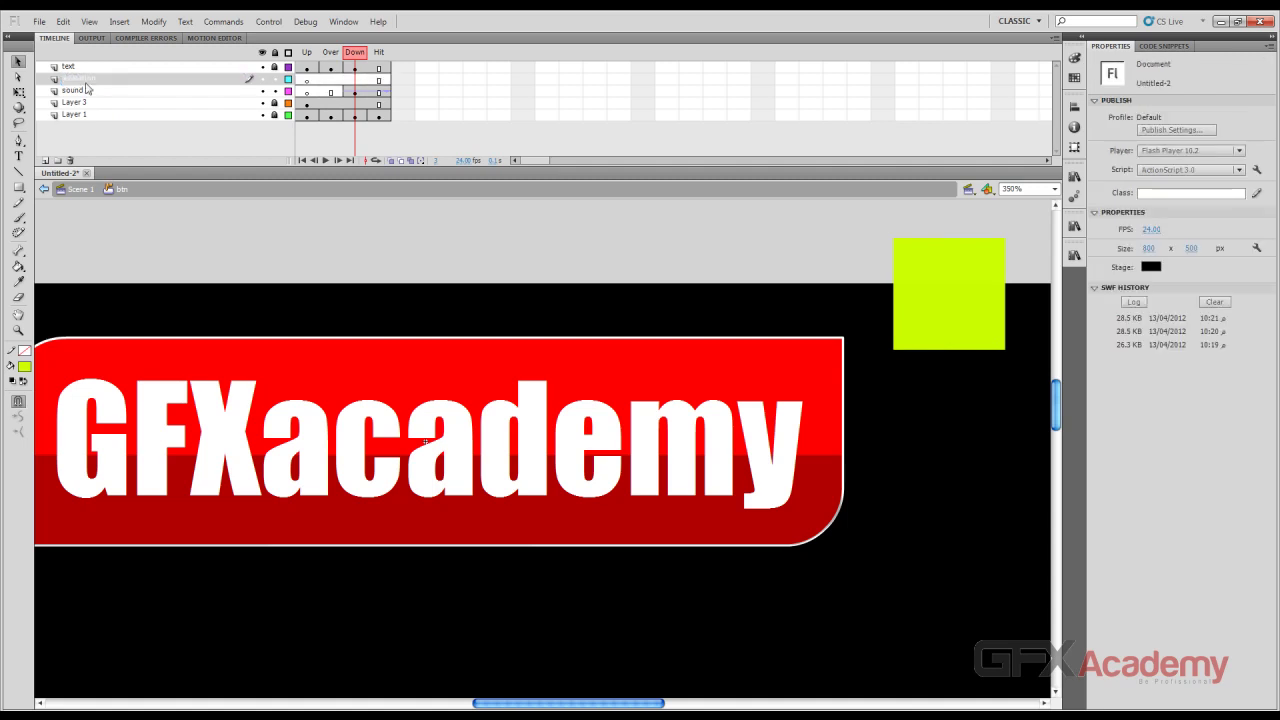
{"action": "right_click", "coordinate": [355, 79]}
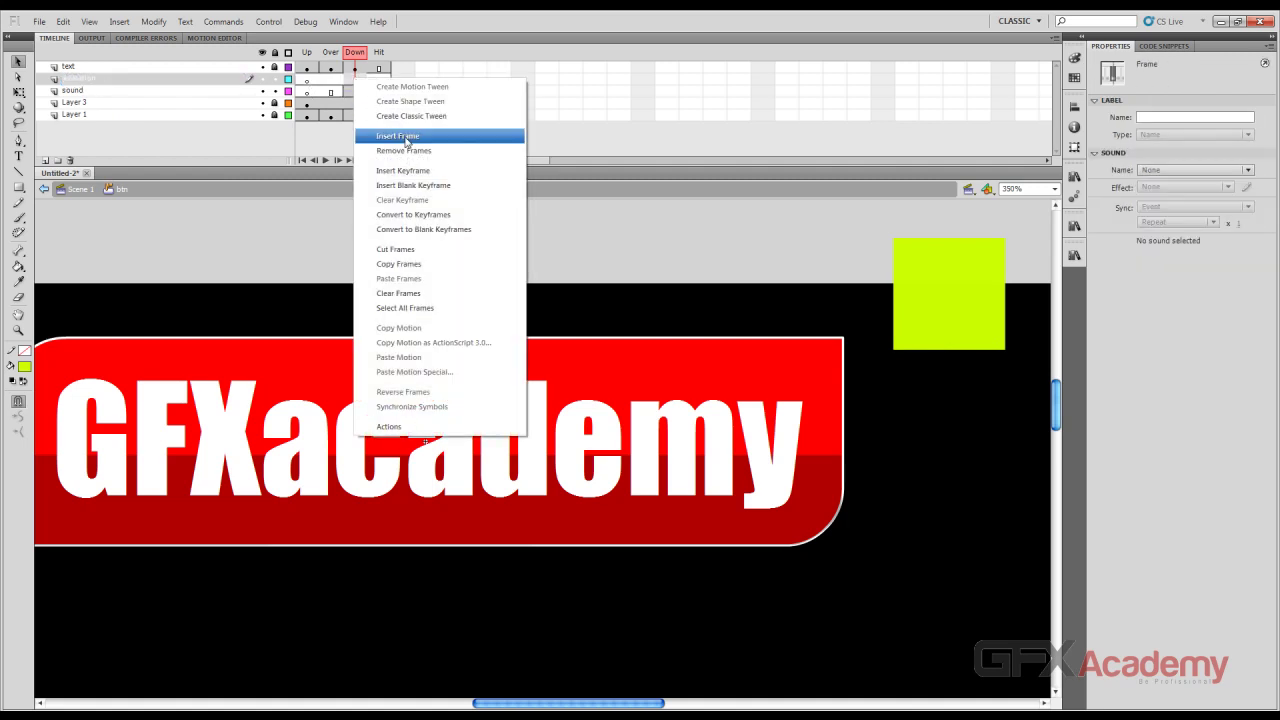
{"action": "left_click", "coordinate": [427, 186]}
Move the yellow-green square onto the button's upper-right corner and convert it to a movie clip named QW
{"action": "left_click_drag", "start_coordinate": [984, 292], "coordinate": [846, 346]}
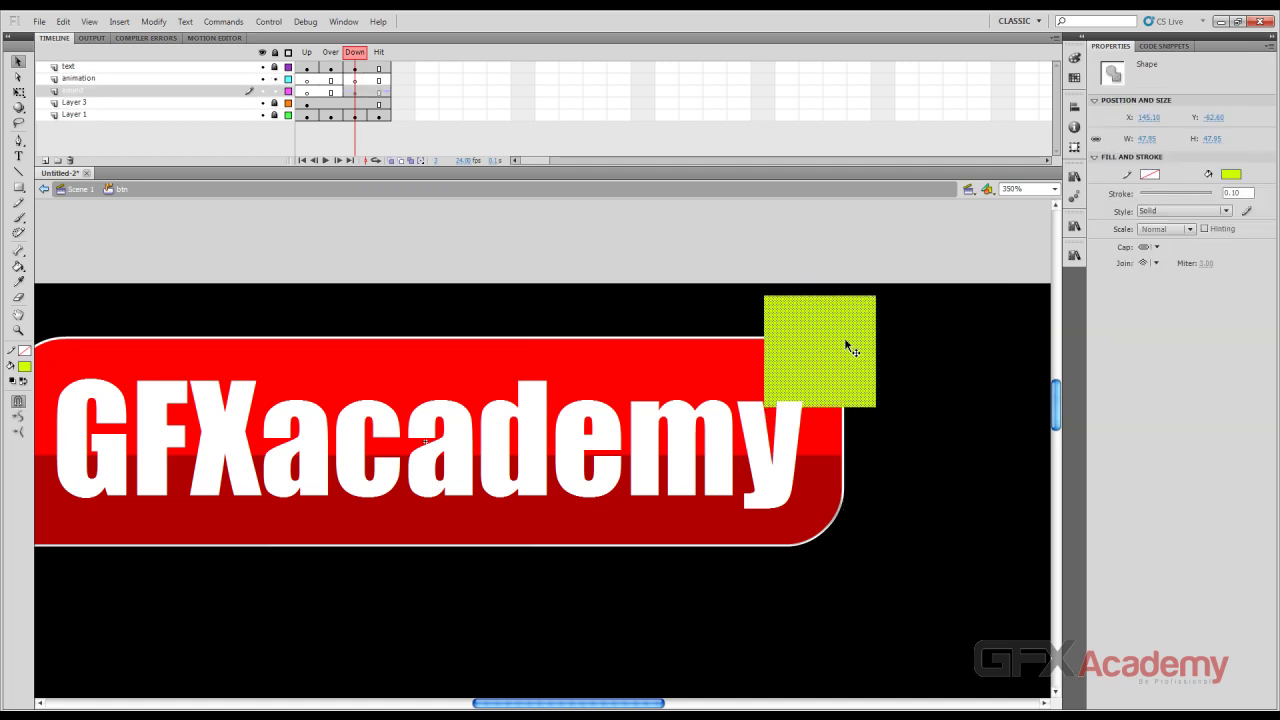
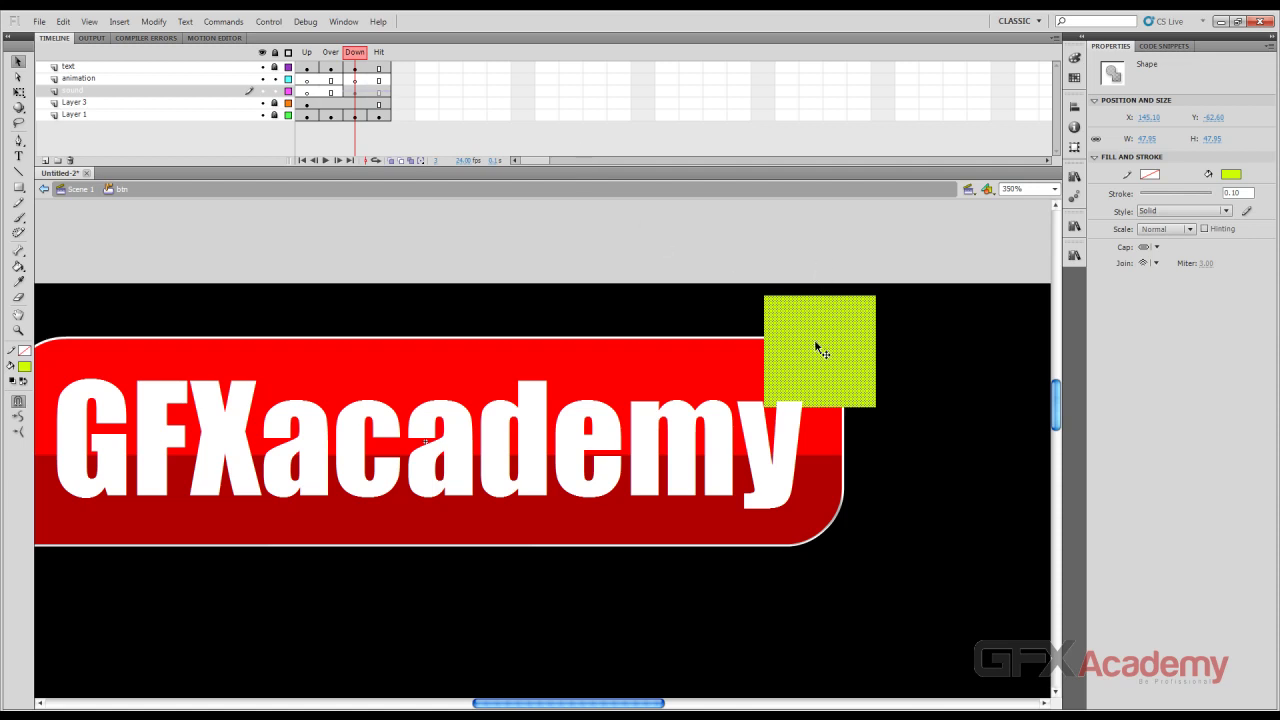
{"action": "key", "text": "F8"}
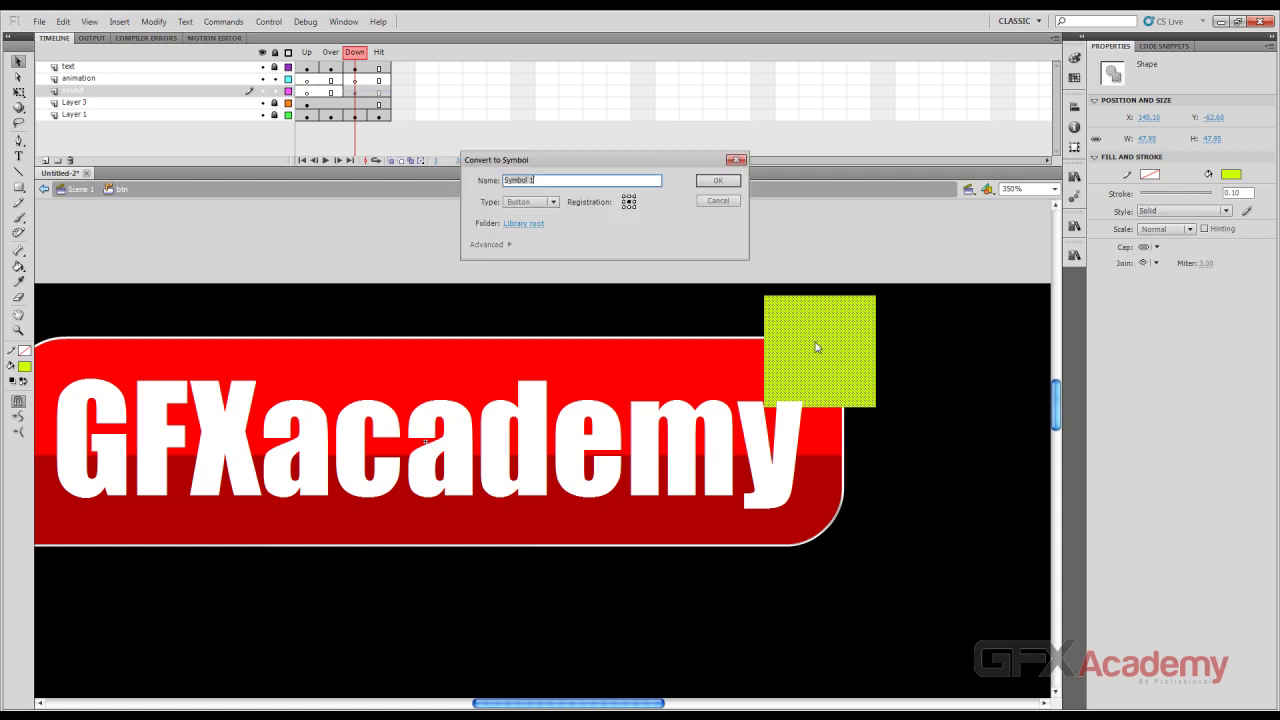
{"action": "left_click", "coordinate": [557, 203]}
{"action": "left_click", "coordinate": [540, 214]}
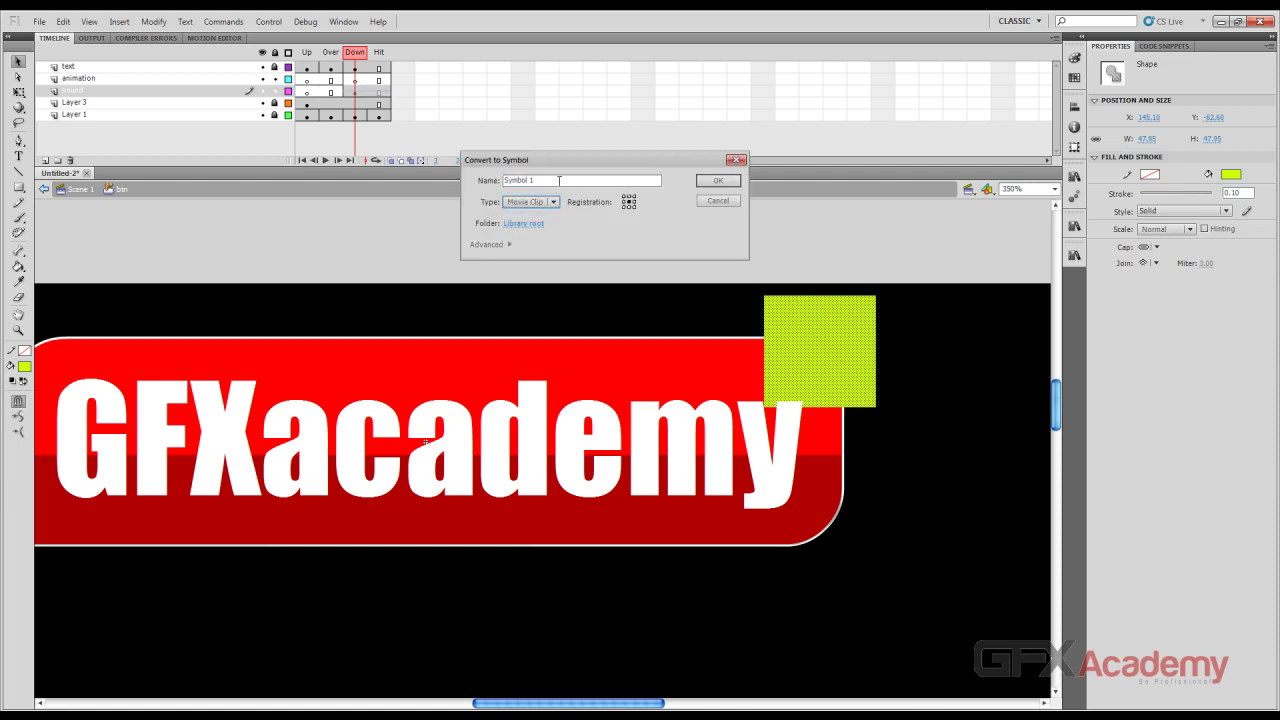
{"action": "left_click_drag", "start_coordinate": [559, 180], "coordinate": [499, 181]}
{"action": "type", "text": "QW"}
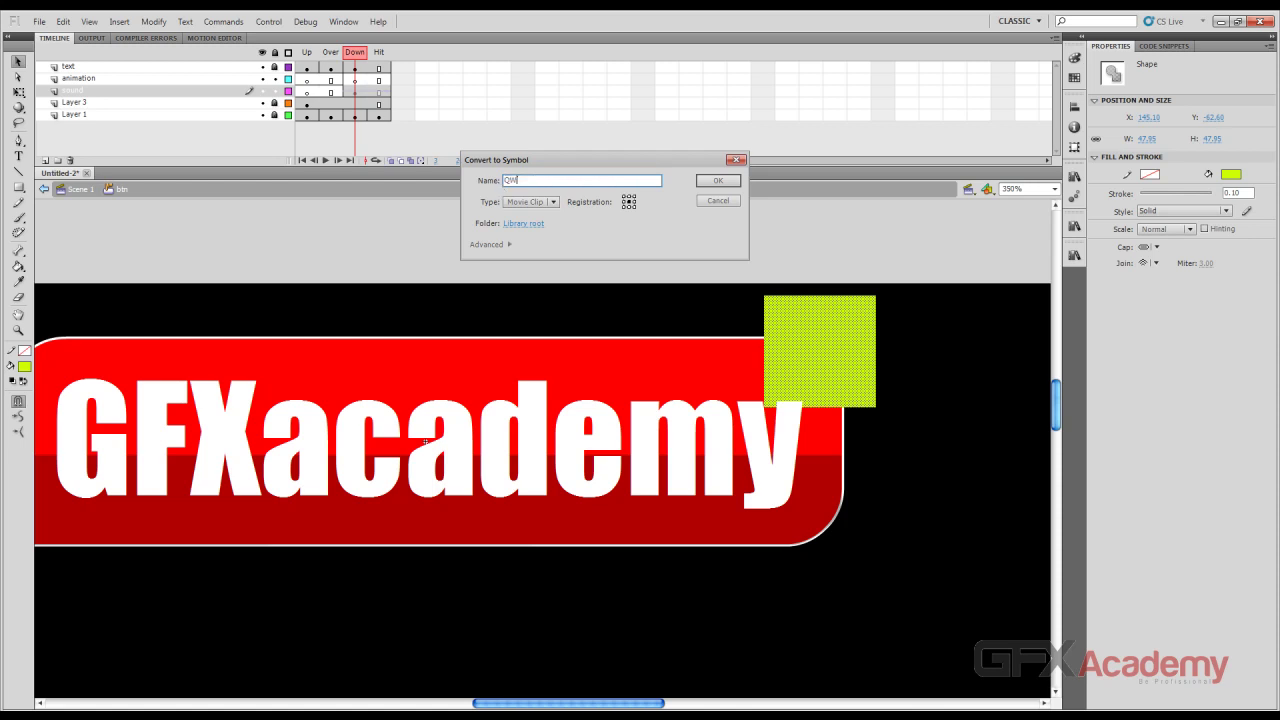
{"action": "left_click", "coordinate": [716, 181]}
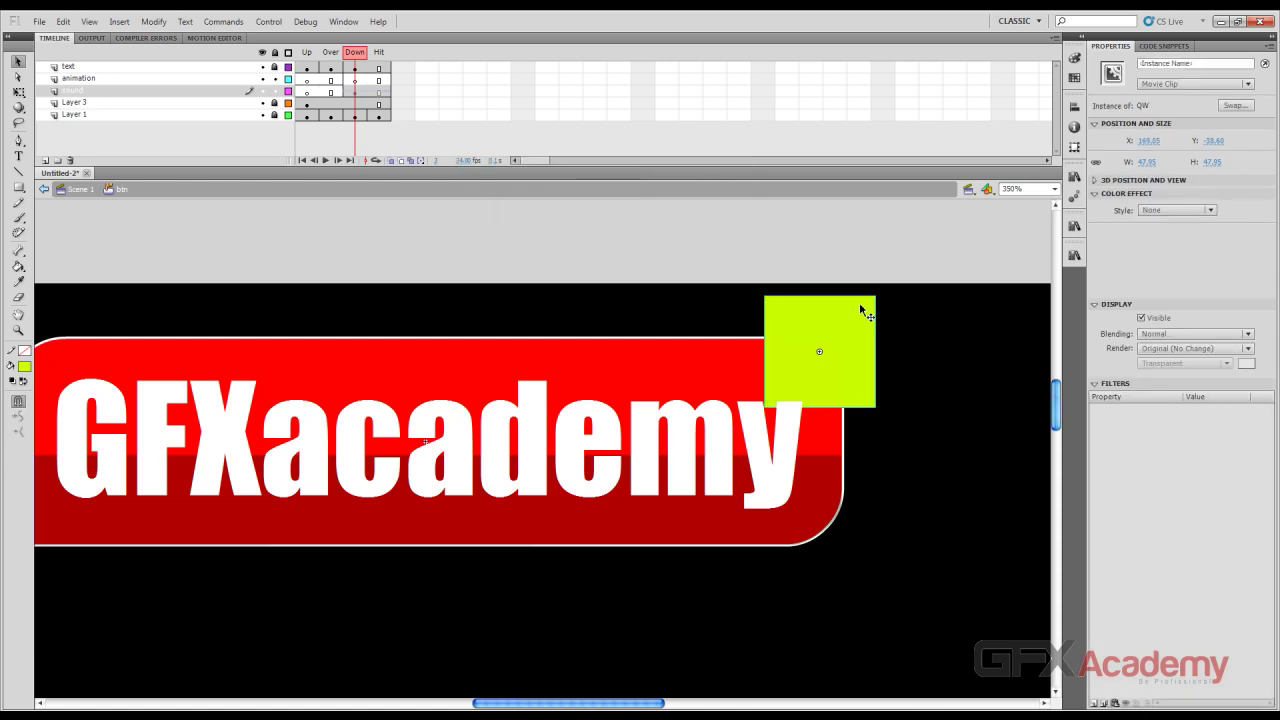
Open the QW movie clip for editing in place and deselect its square
{"action": "double_click", "coordinate": [860, 311]}
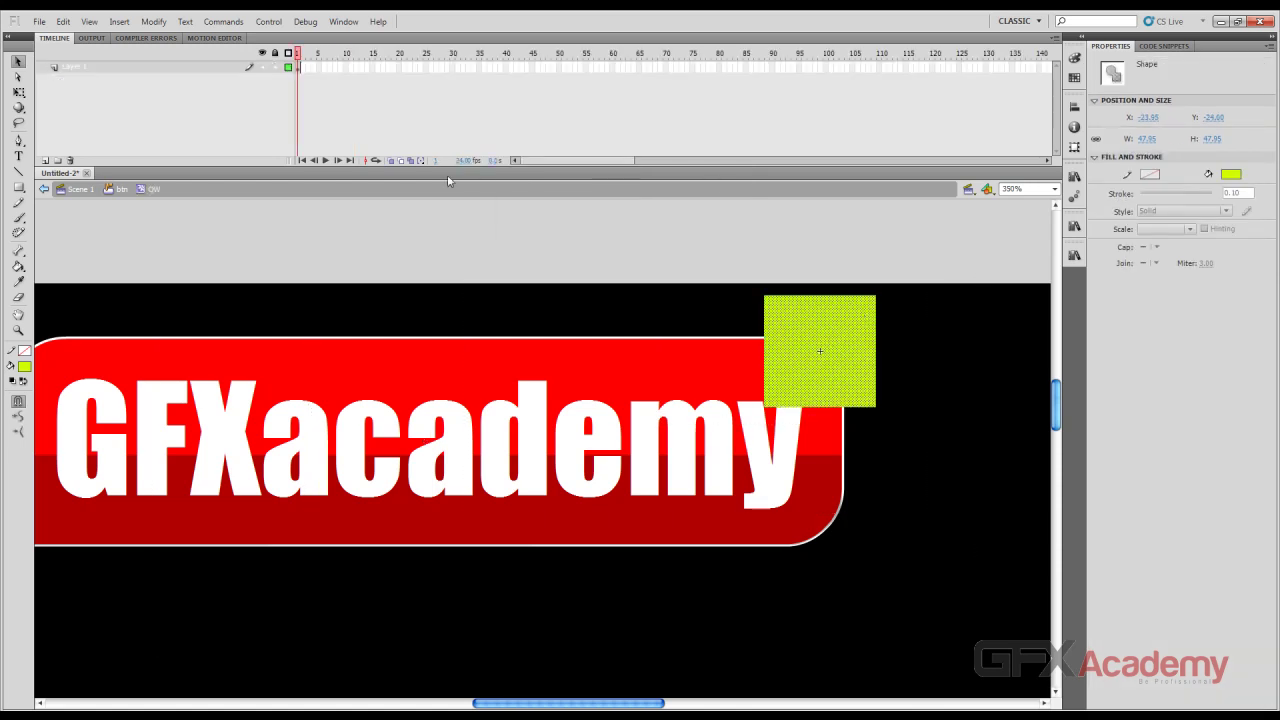
{"action": "left_click", "coordinate": [855, 278]}
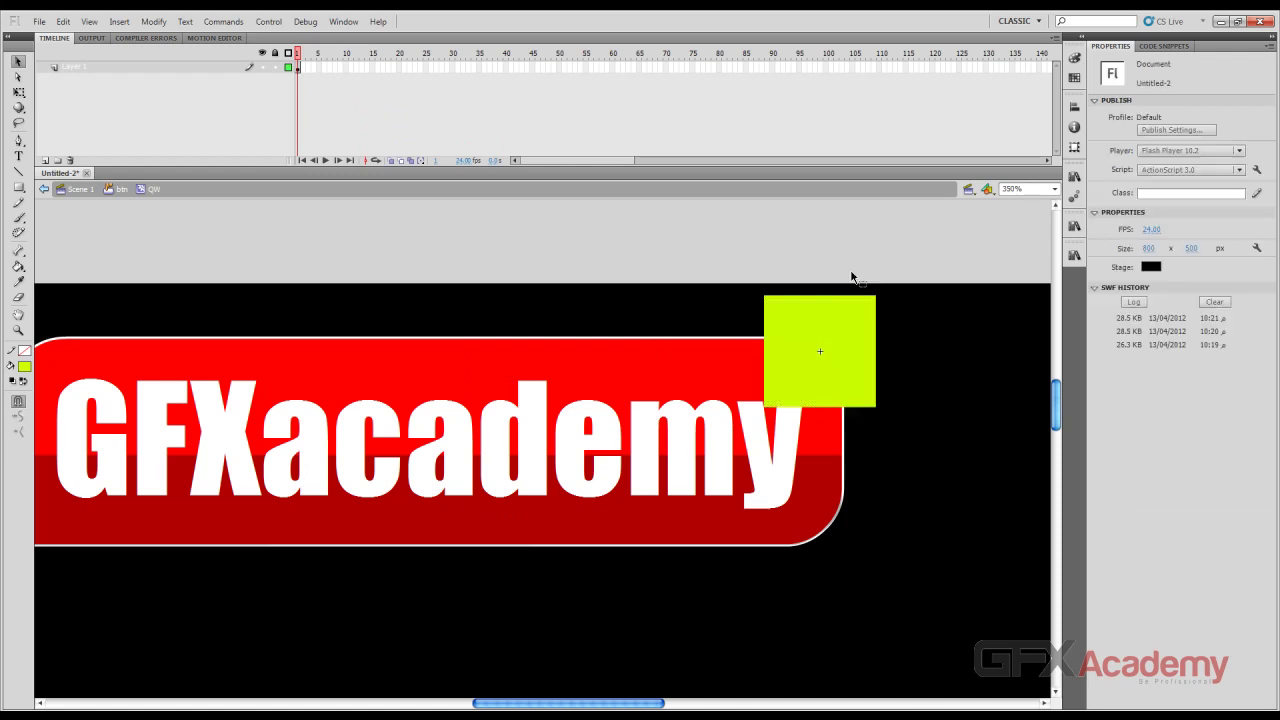
Convert the yellow-green square inside the QW movie clip to a nested movie clip named QWinter
{"action": "left_click", "coordinate": [823, 340]}
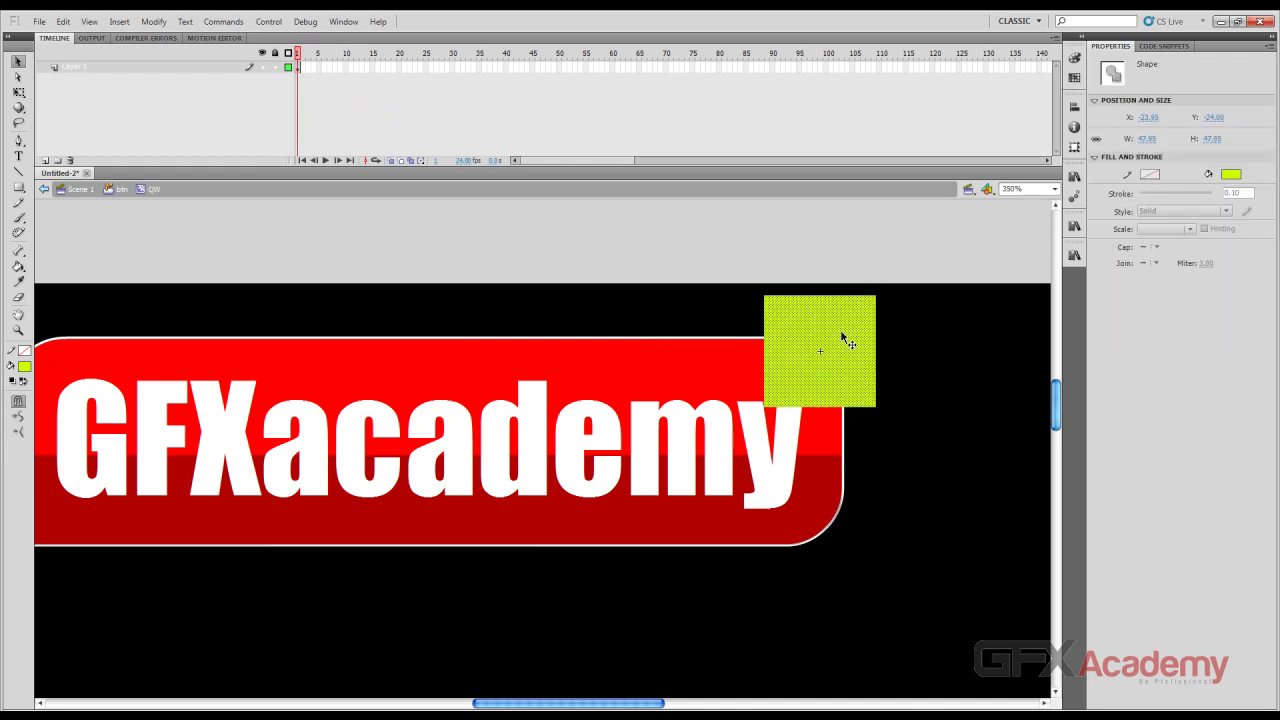
{"action": "key", "text": "F8"}
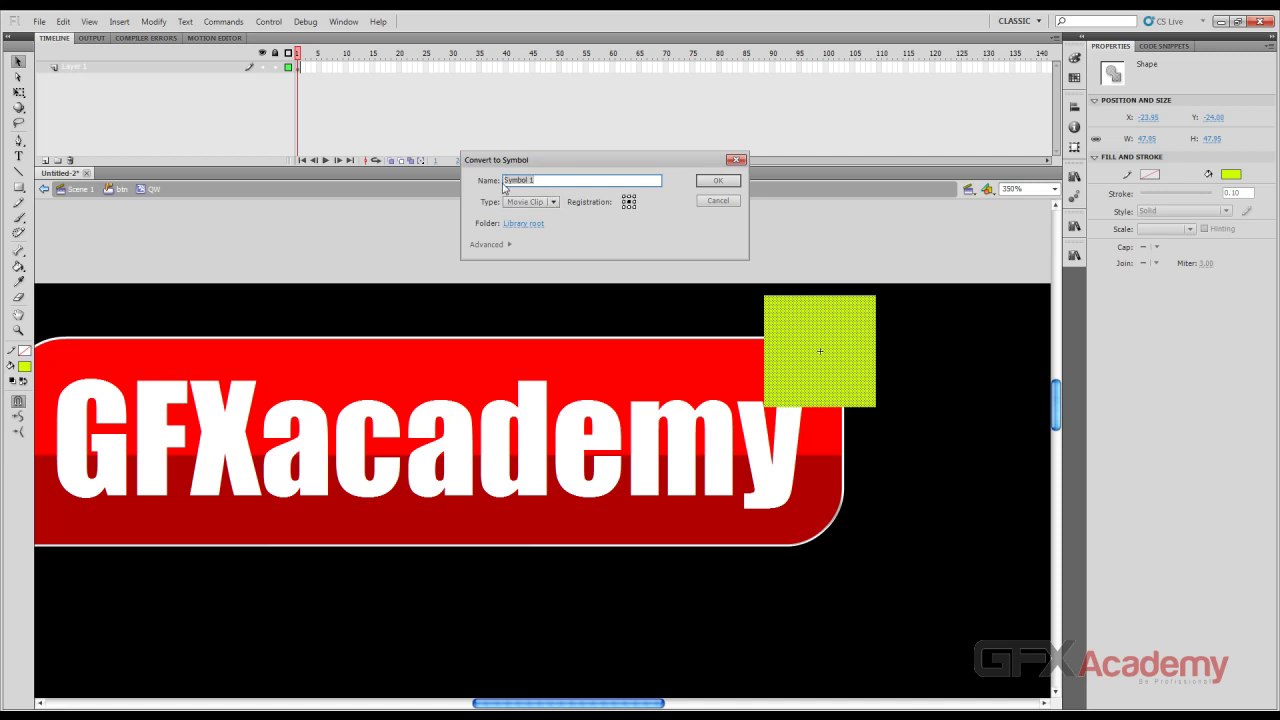
{"action": "type", "text": "QWinter"}
{"action": "key", "text": "Return"}
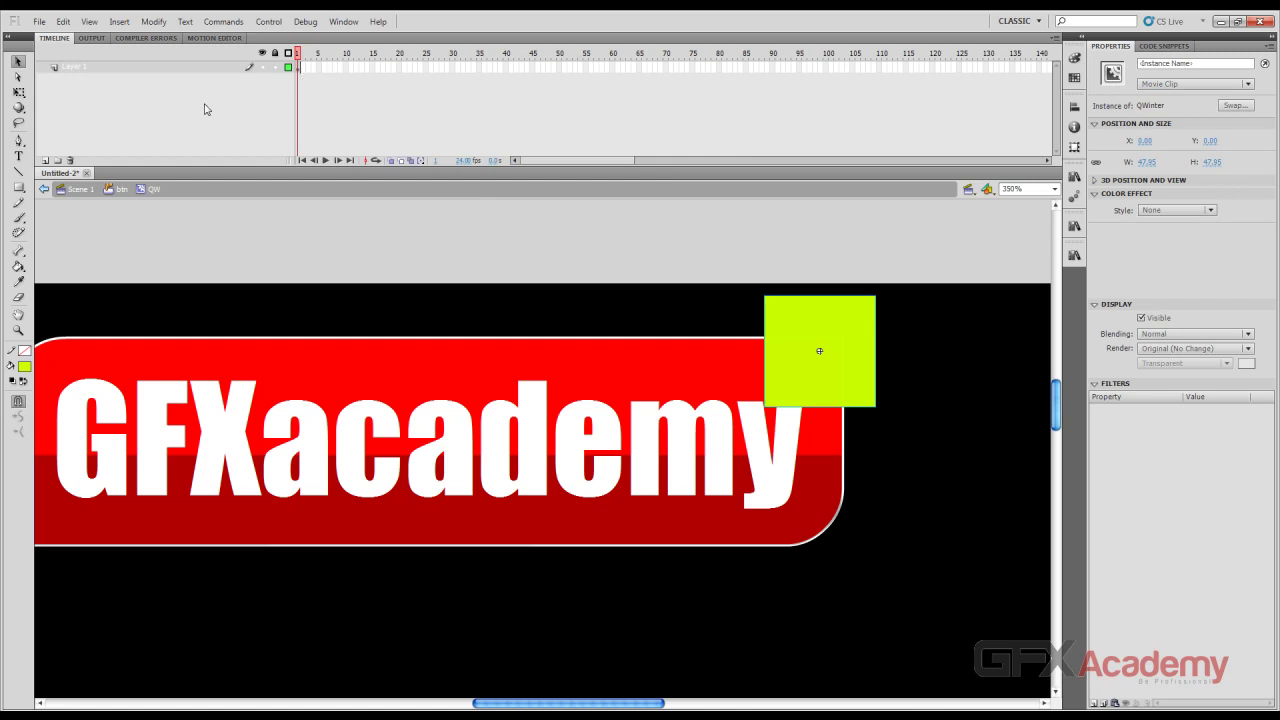
Go back to the button symbol's timeline and reopen the QW movie clip for editing in place
{"action": "left_click", "coordinate": [122, 191]}
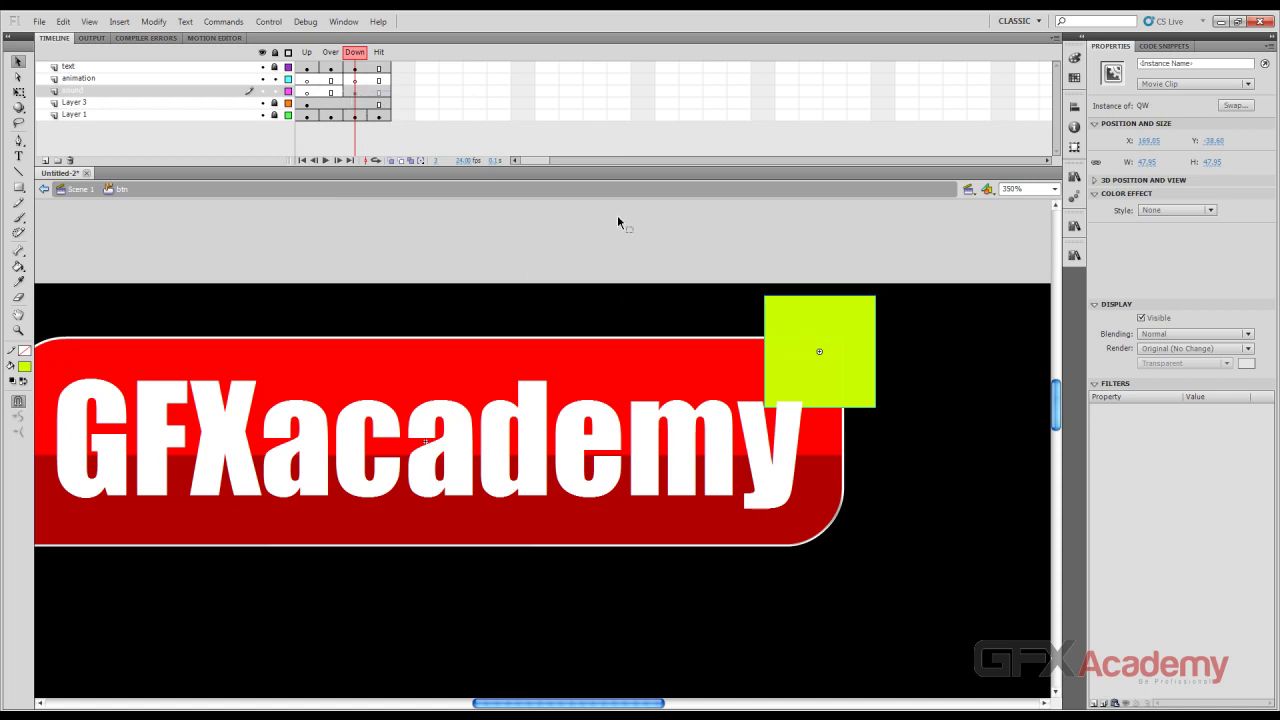
{"action": "left_click", "coordinate": [777, 303]}
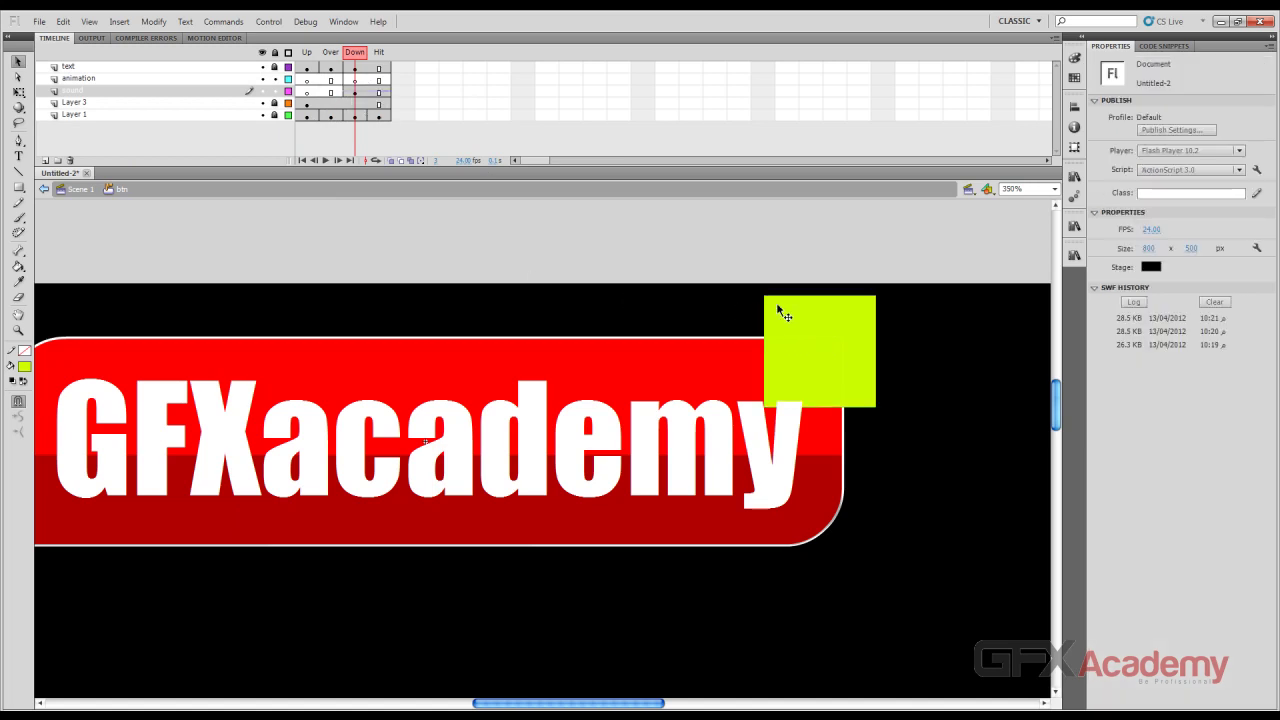
{"action": "double_click", "coordinate": [830, 310]}
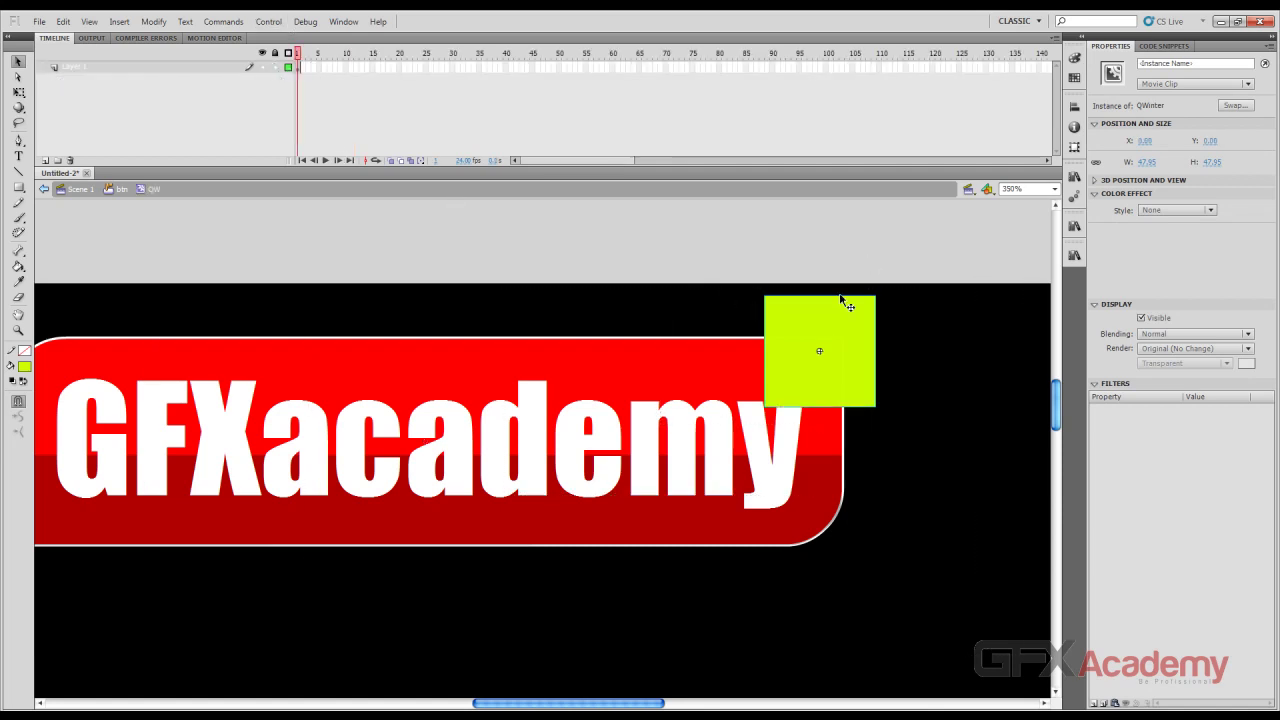
Insert a keyframe at frame 40 of the QW timeline and create a classic tween from frame 1 to it
{"action": "left_click", "coordinate": [481, 72]}
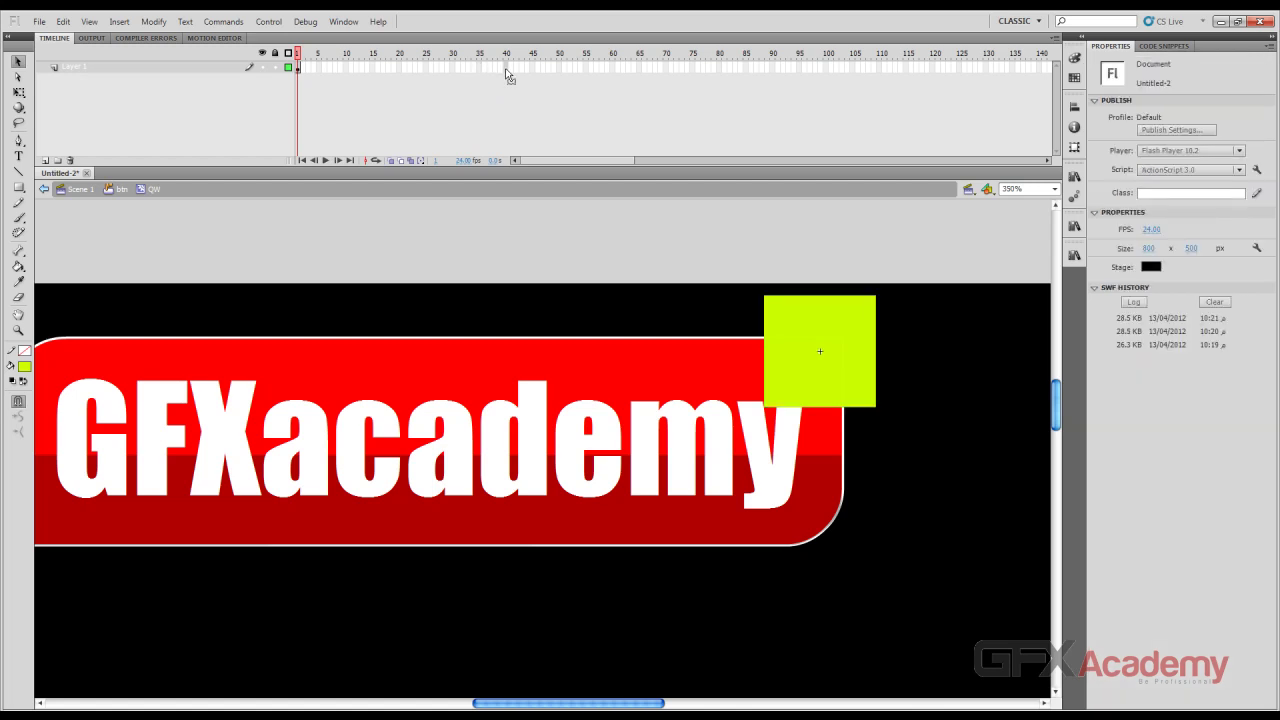
{"action": "left_click", "coordinate": [507, 68]}
{"action": "key", "text": "F5"}
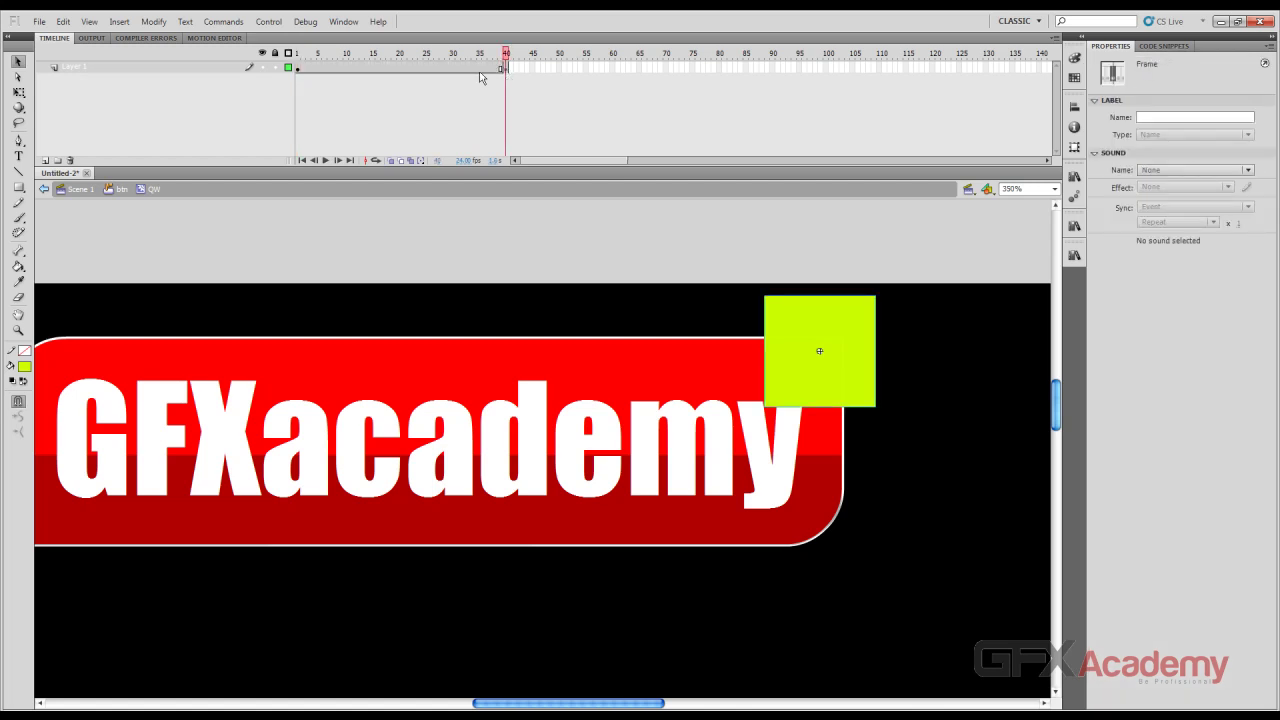
{"action": "right_click", "coordinate": [469, 72]}
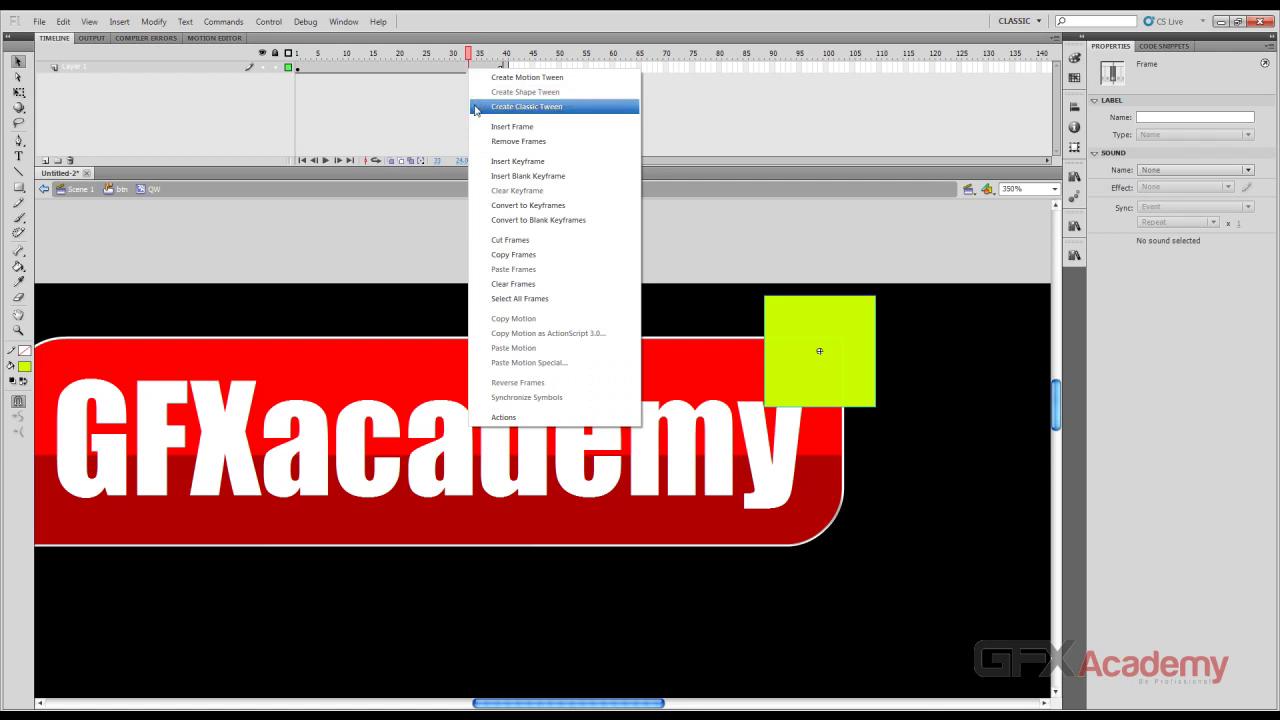
{"action": "left_click", "coordinate": [490, 107]}
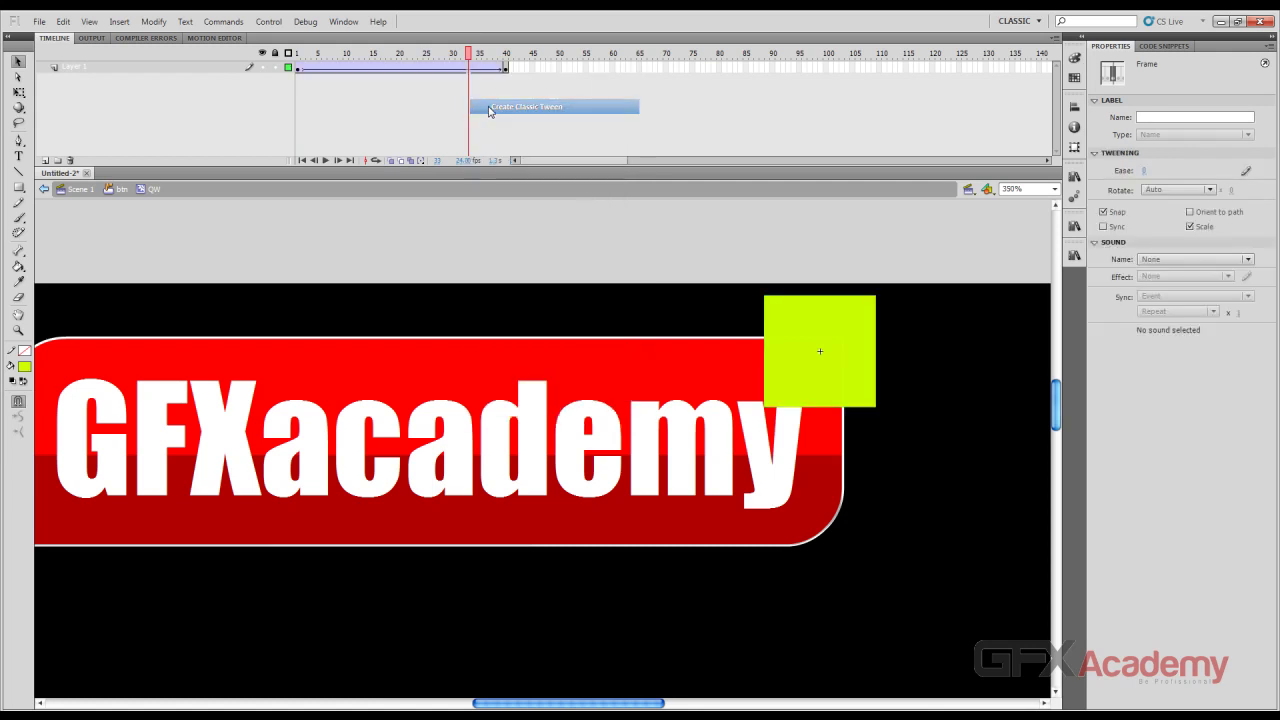
Set the classic tween's rotation to CW and preview the square's spin at frame 10
{"action": "left_click", "coordinate": [1178, 189]}
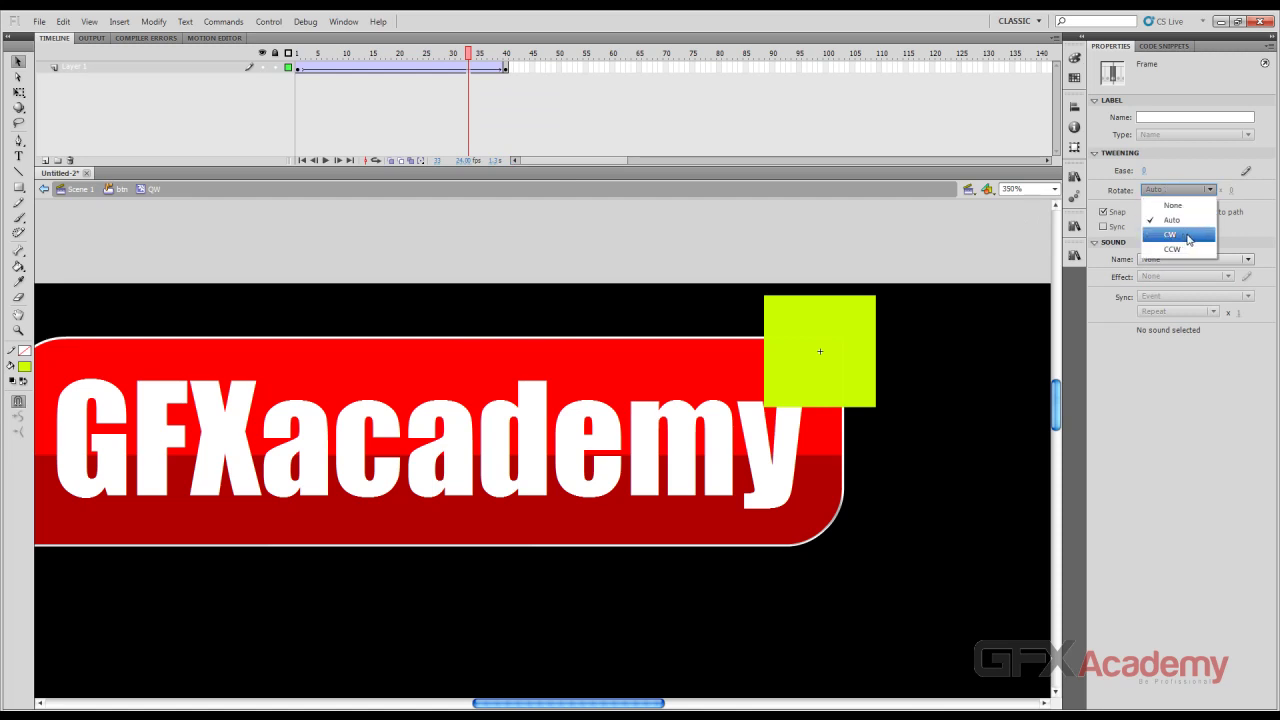
{"action": "left_click", "coordinate": [1187, 236]}
{"action": "left_click_drag", "start_coordinate": [468, 55], "coordinate": [346, 58]}
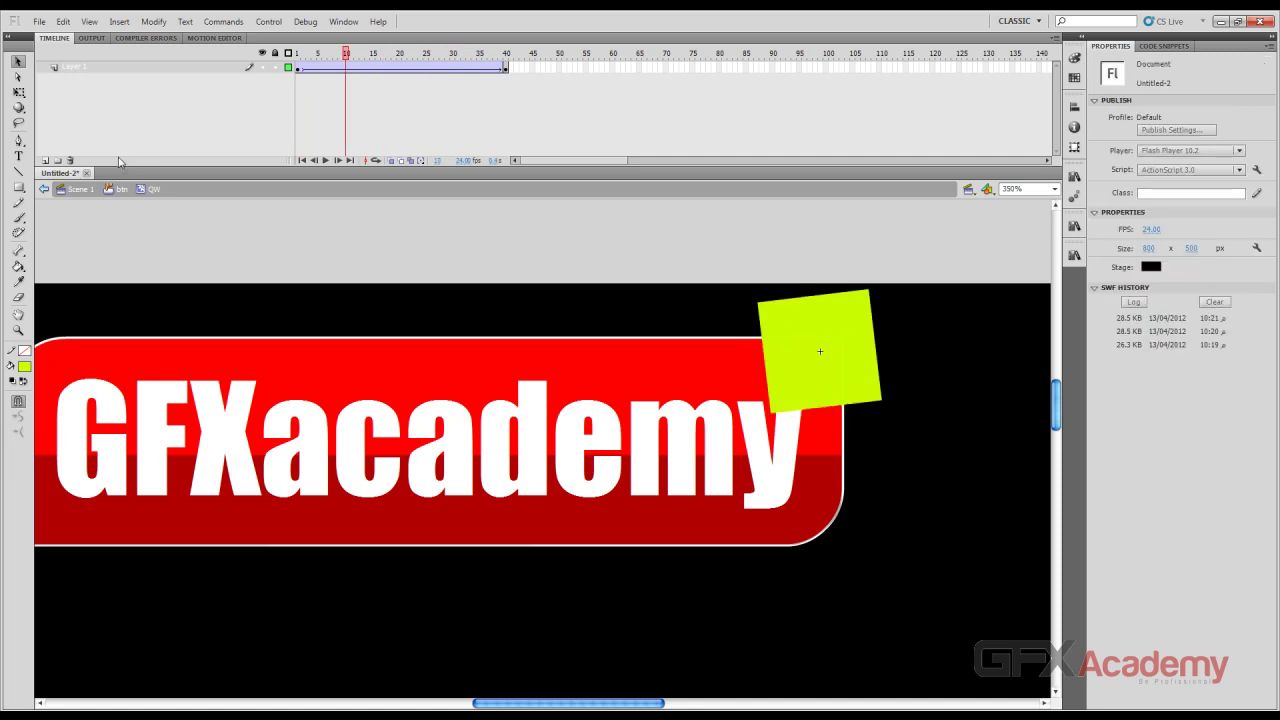
Return to the button symbol and move the QW square from the sound layer to the animation layer's Down frame, keeping its position
{"action": "left_click", "coordinate": [119, 190]}
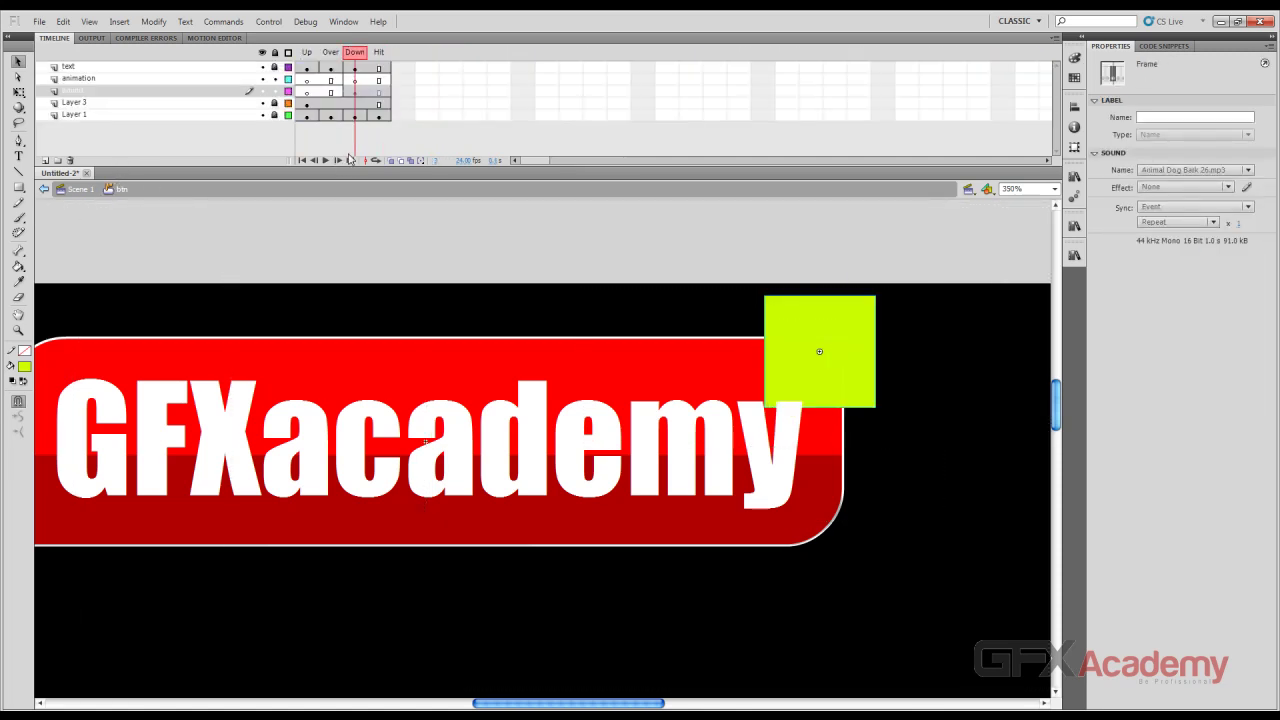
{"action": "left_click", "coordinate": [355, 68]}
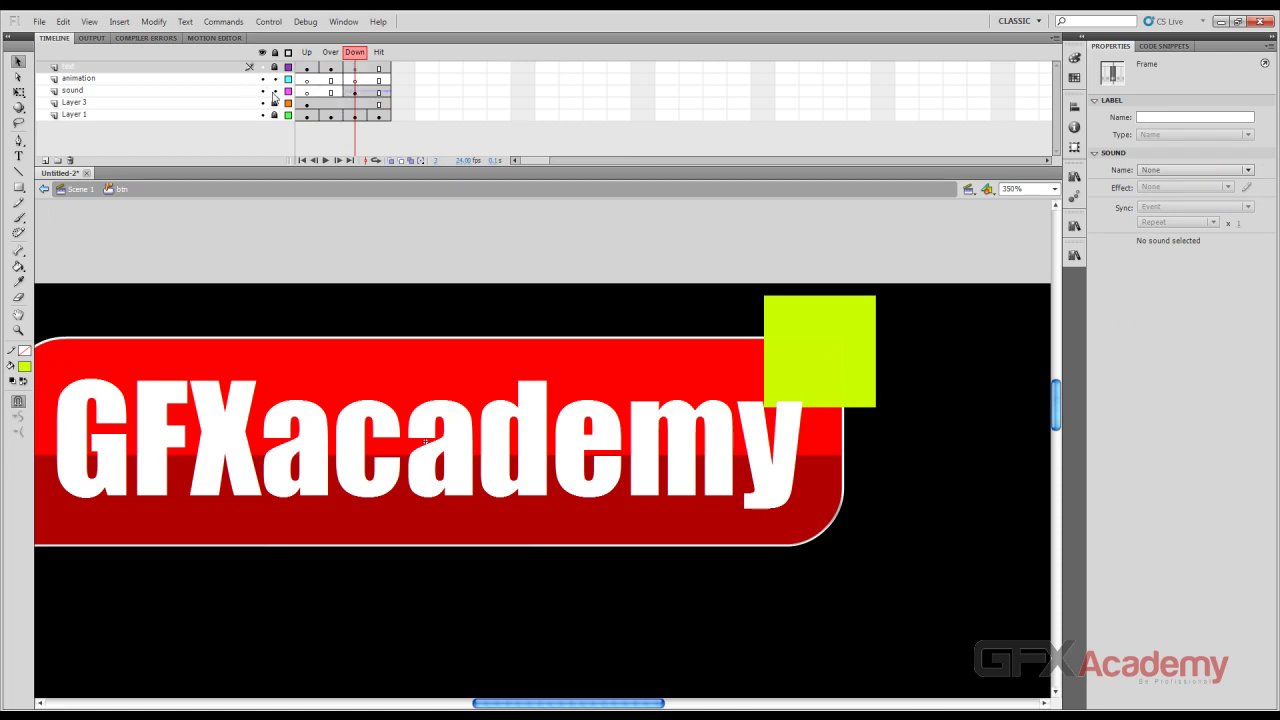
{"action": "left_click", "coordinate": [852, 338]}
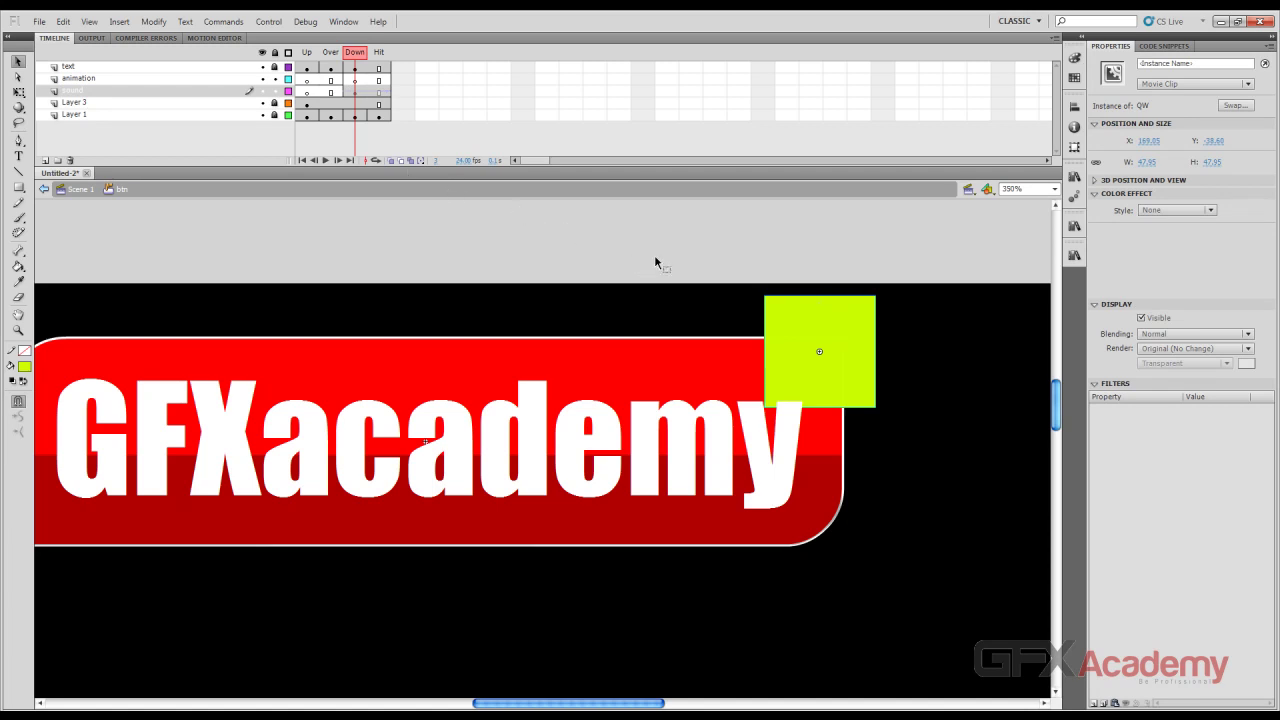
{"action": "key", "text": "Delete"}
{"action": "left_click", "coordinate": [363, 82]}
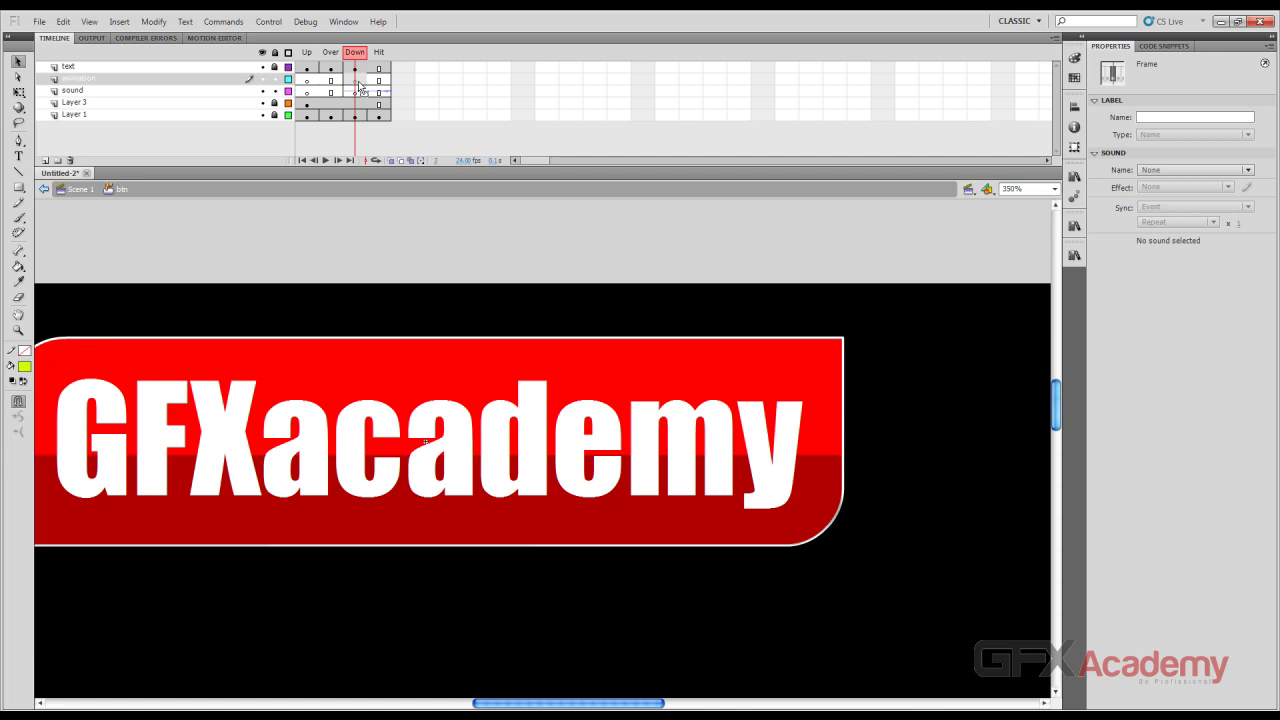
{"action": "key", "text": "ctrl+shift+v"}
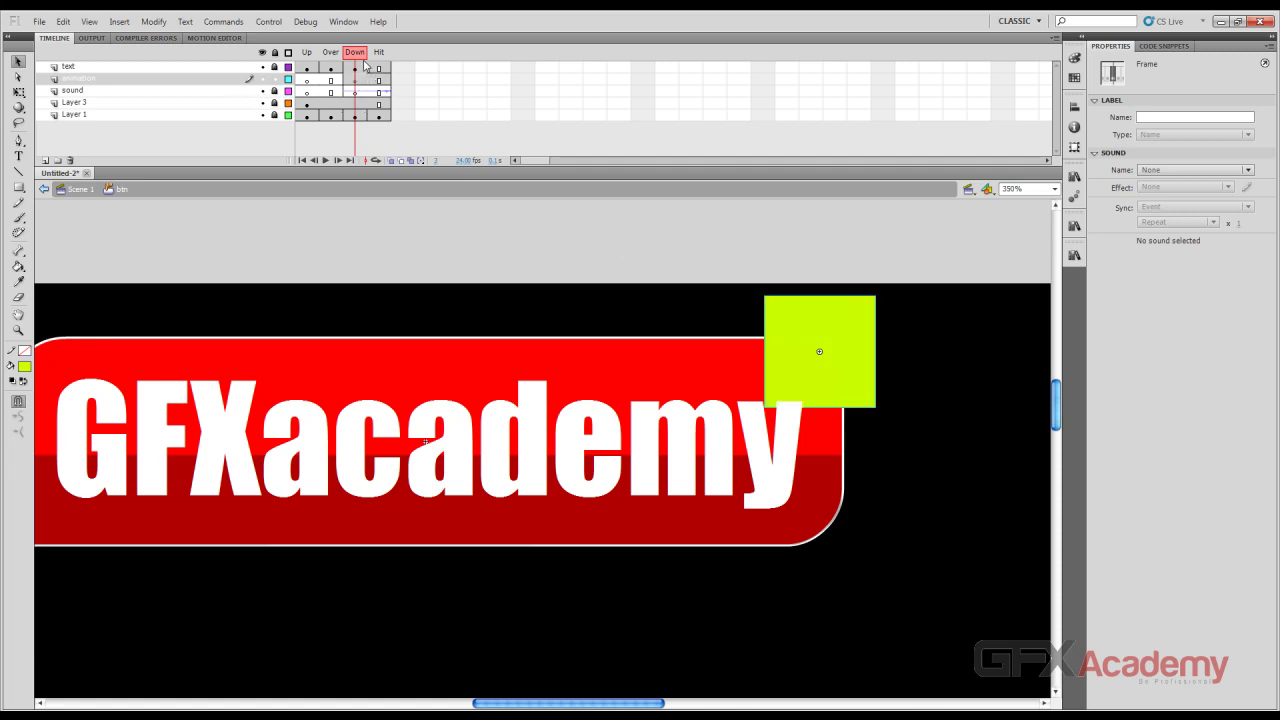
Shift the animation layer's square keyframe from Down to the Over frame and test the button in the movie preview
{"action": "left_click", "coordinate": [333, 91]}
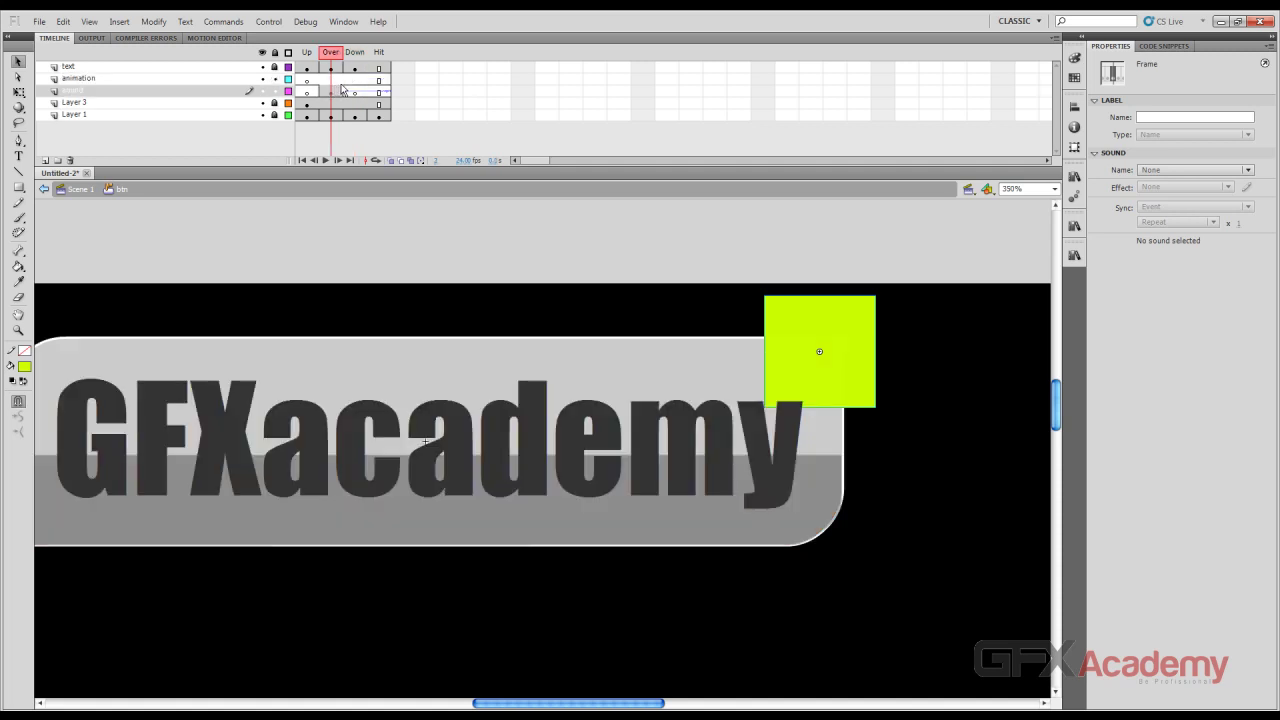
{"action": "mouse_move", "coordinate": [340, 100]}
{"action": "left_mouse_down"}
{"action": "mouse_move", "coordinate": [333, 82]}
{"action": "mouse_move", "coordinate": [345, 105]}
{"action": "left_mouse_up"}
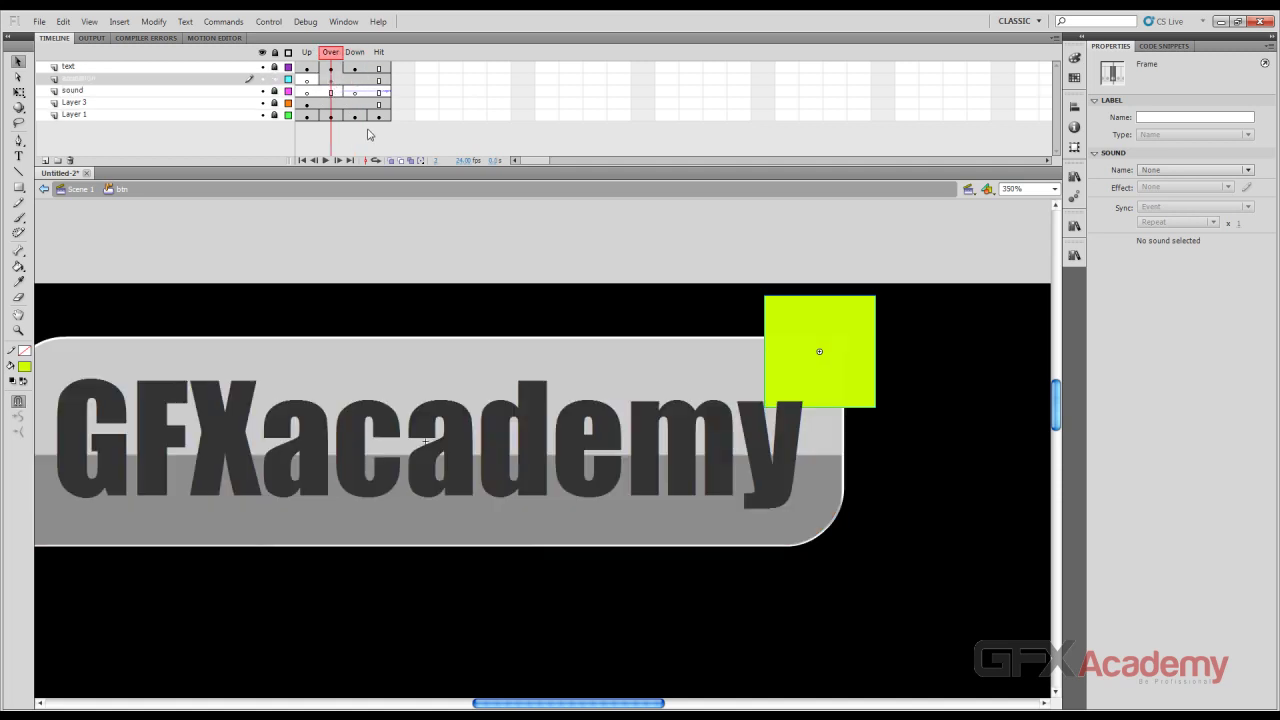
{"action": "key", "text": "ctrl+Return"}
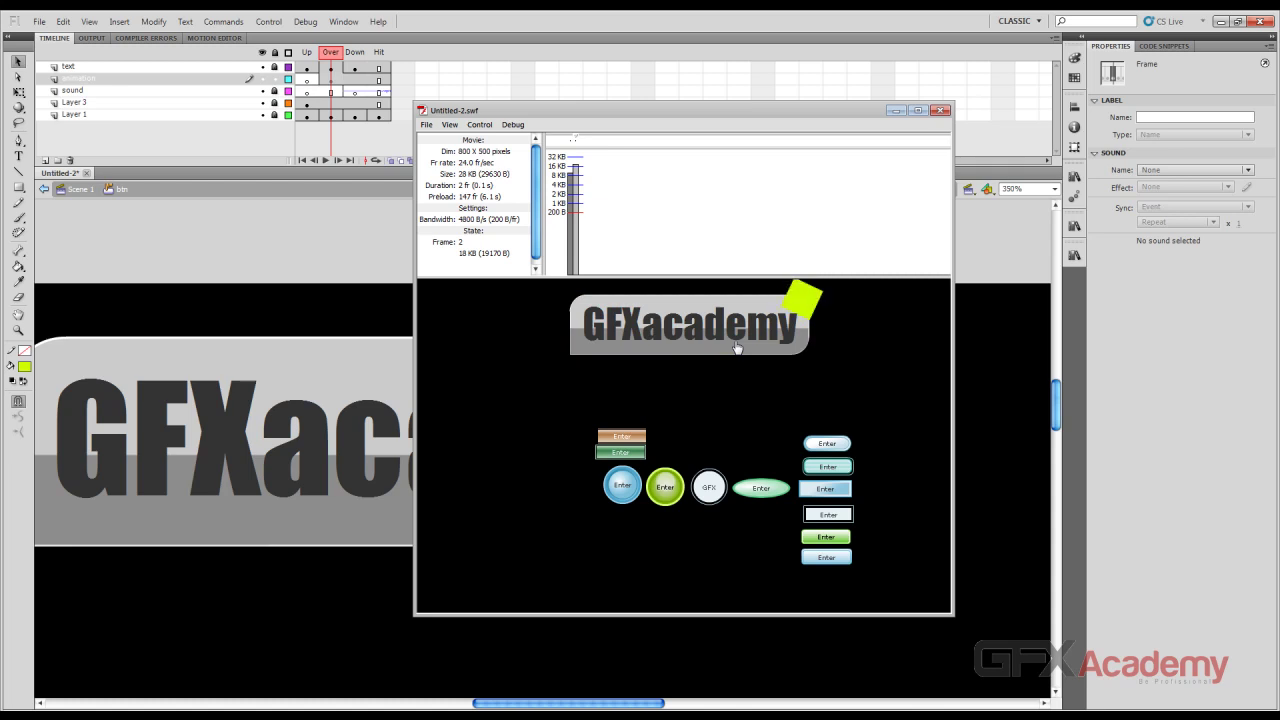
{"action": "left_click", "coordinate": [939, 114]}
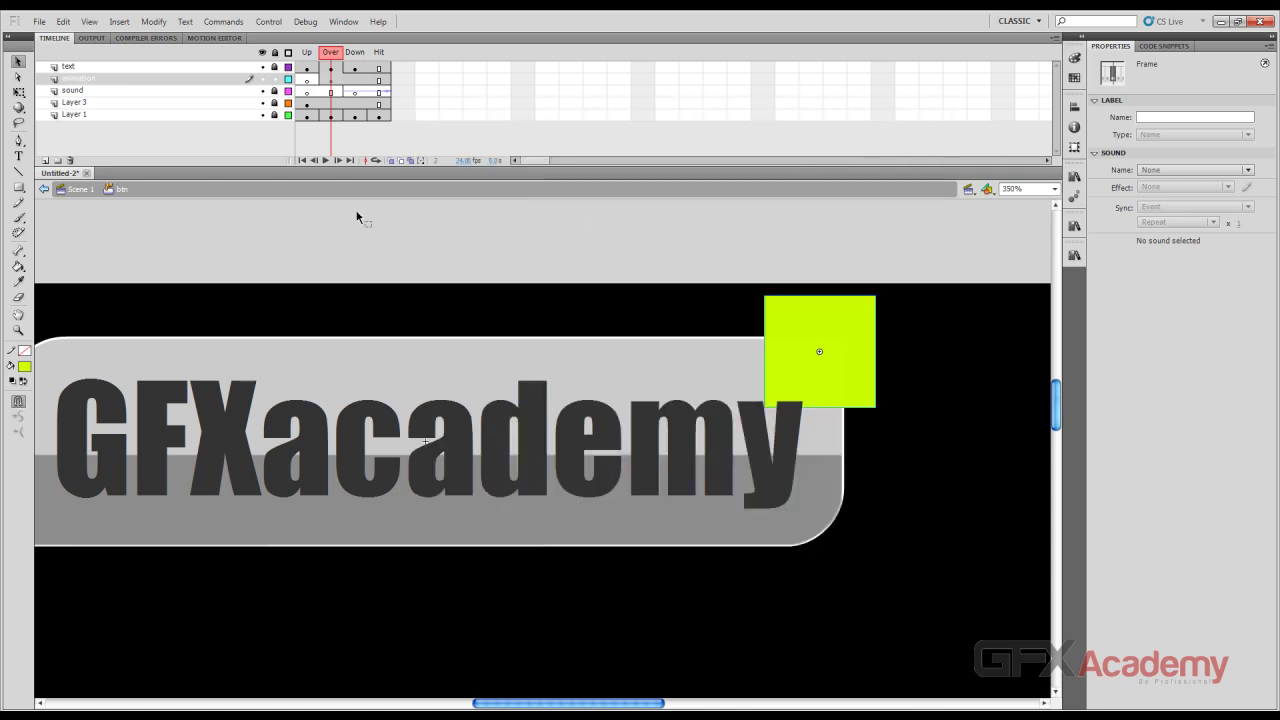
Return to Scene 1 and save the document to the Desktop as Buttons
{"action": "left_click", "coordinate": [80, 189]}
{"action": "left_click", "coordinate": [118, 213]}
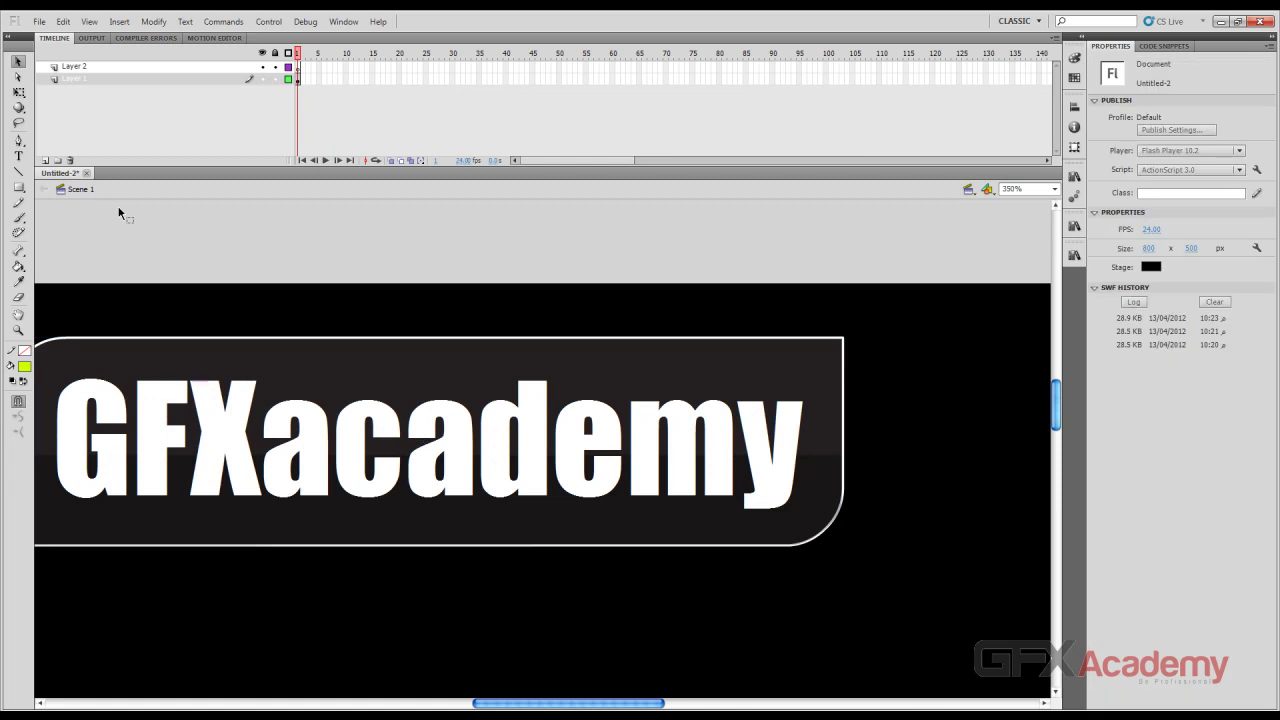
{"action": "key", "text": "ctrl+s"}
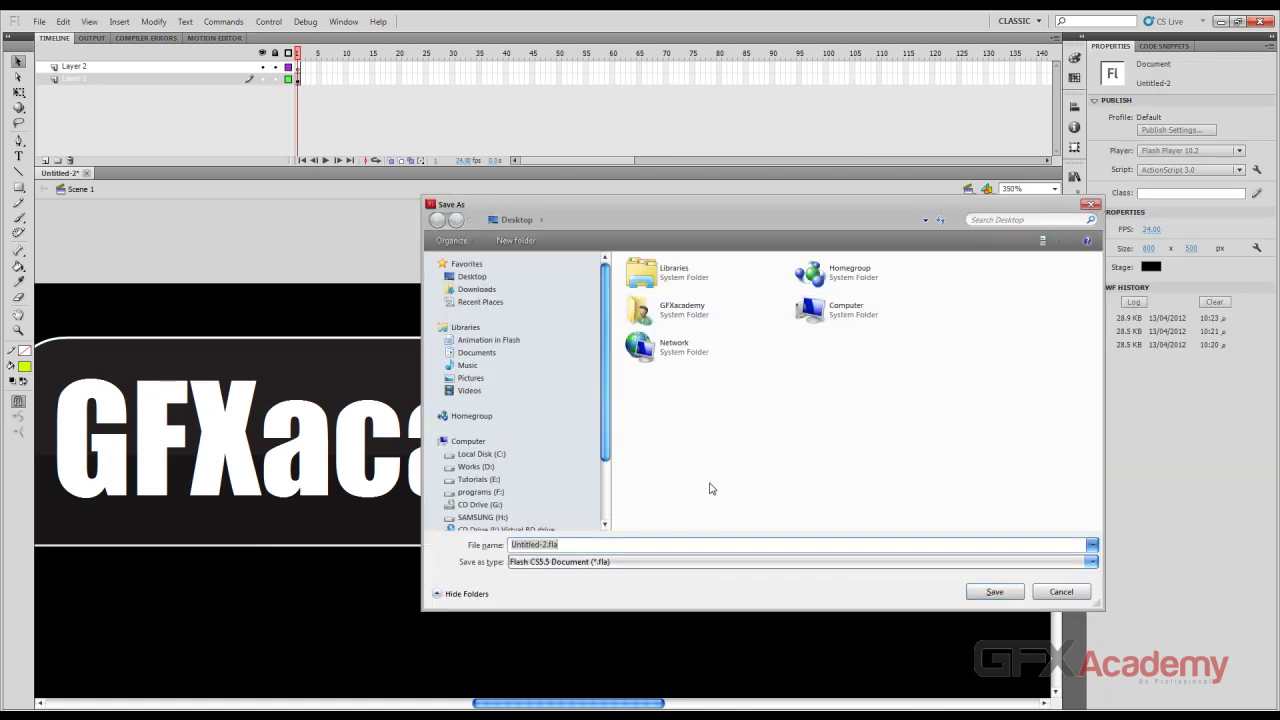
{"action": "type", "text": "Buttons"}
{"action": "key", "text": "Return"}
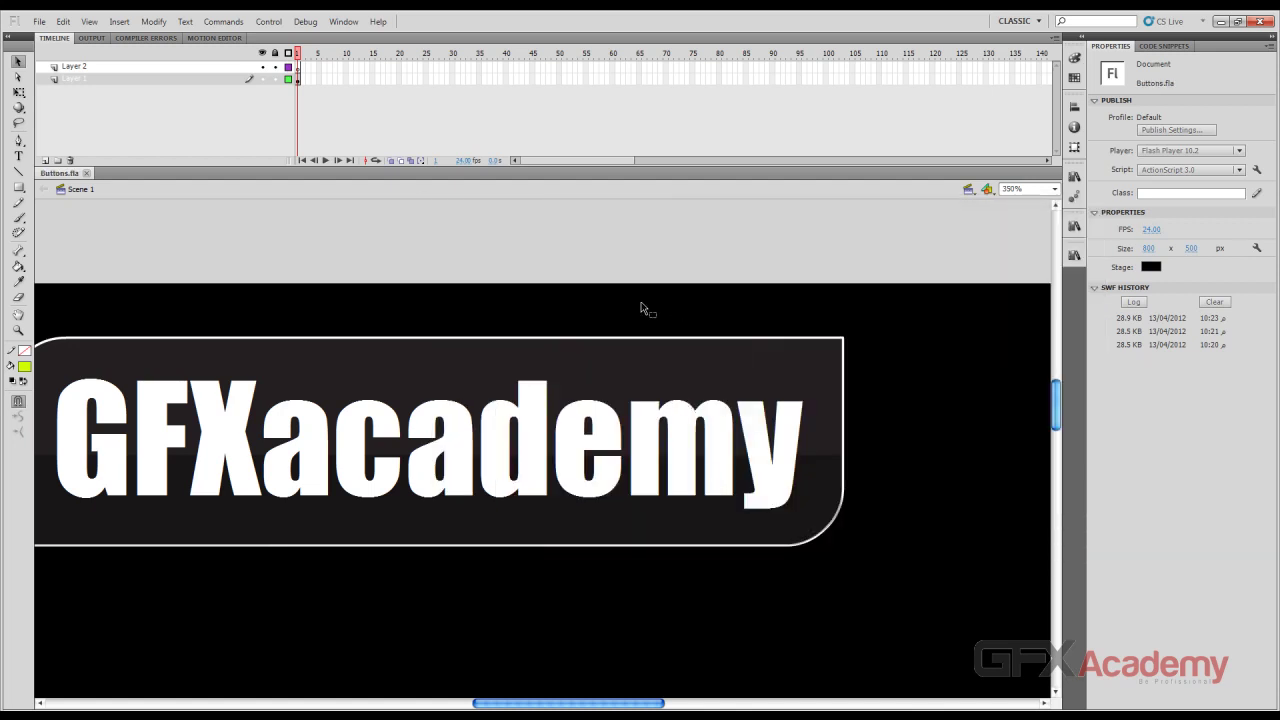